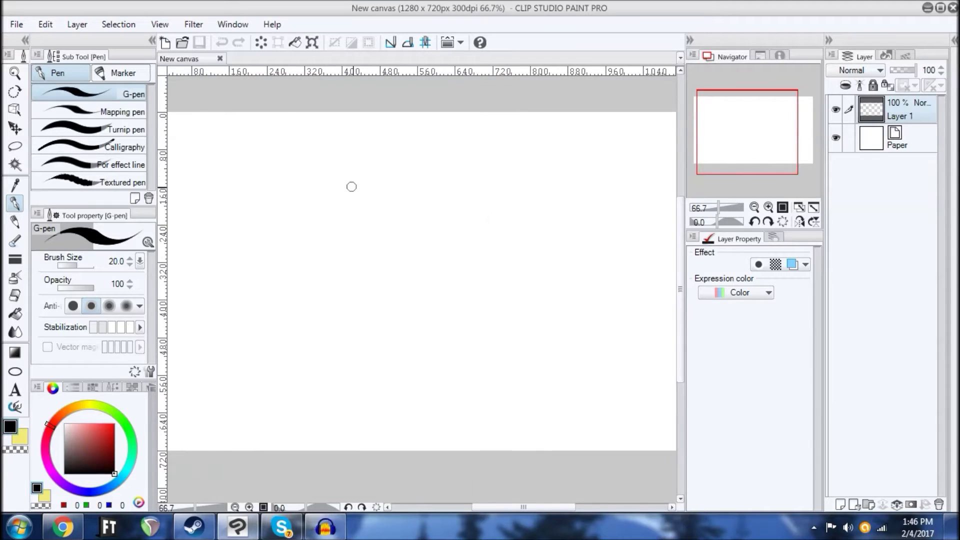
# Step: Draw the arched upper outline of the left eye with the G-pen in black
pyautogui.moveTo(311, 220); pyautogui.dragTo(360, 190)
pyautogui.moveTo(295, 215)
pyautogui.mouseDown()
pyautogui.moveTo(360, 214)
pyautogui.moveTo(397, 246)
pyautogui.mouseUp()
pyautogui.moveTo(340, 195); pyautogui.dragTo(310, 238)
pyautogui.hotkey('ctrl', 'z')
pyautogui.moveTo(306, 272)
pyautogui.mouseDown()
pyautogui.moveTo(313, 245)
pyautogui.moveTo(345, 256)
pyautogui.moveTo(387, 306)
pyautogui.mouseUp()
pyautogui.moveTo(332, 253)
pyautogui.mouseDown()
pyautogui.moveTo(314, 249)
pyautogui.moveTo(370, 302)
pyautogui.mouseUp()
pyautogui.hotkey('ctrl', 'z')
pyautogui.moveTo(287, 258); pyautogui.dragTo(372, 300)
pyautogui.hotkey('ctrl', 'z')
pyautogui.moveTo(287, 256); pyautogui.dragTo(370, 304)
pyautogui.hotkey('ctrl', 'z')
pyautogui.moveTo(285, 257); pyautogui.dragTo(370, 305)
pyautogui.hotkey('ctrl', 'z')
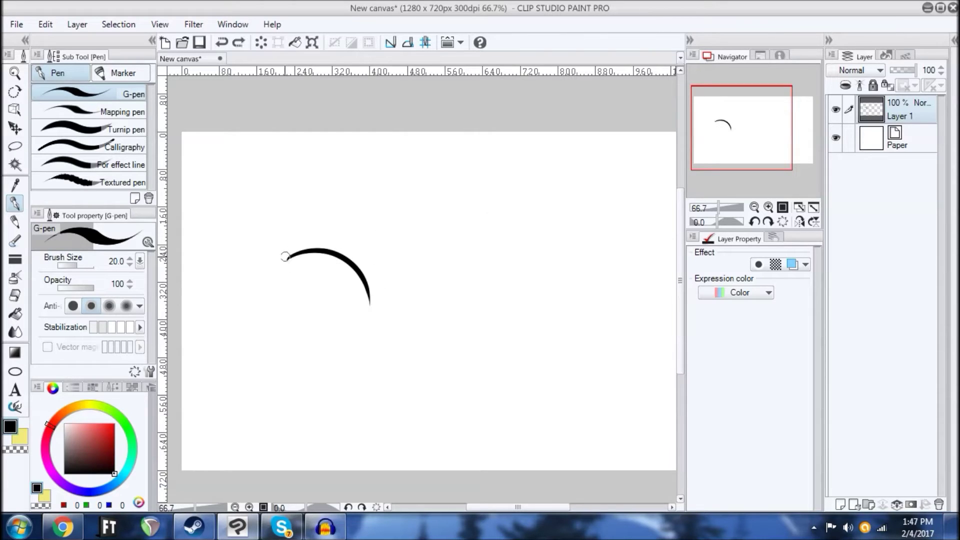
# Step: Draw the lower curve of the left eye to close it into a slanted almond shape
pyautogui.moveTo(299, 283); pyautogui.dragTo(363, 302)
pyautogui.hotkey('ctrl', 'z')
pyautogui.moveTo(287, 257); pyautogui.dragTo(370, 304)
pyautogui.hotkey('ctrl', 'z')
pyautogui.moveTo(286, 257); pyautogui.dragTo(370, 305)
pyautogui.hotkey('ctrl', 'z')
pyautogui.moveTo(284, 259); pyautogui.dragTo(370, 302)
pyautogui.hotkey('ctrl', 'z')
pyautogui.moveTo(305, 290); pyautogui.dragTo(370, 303)
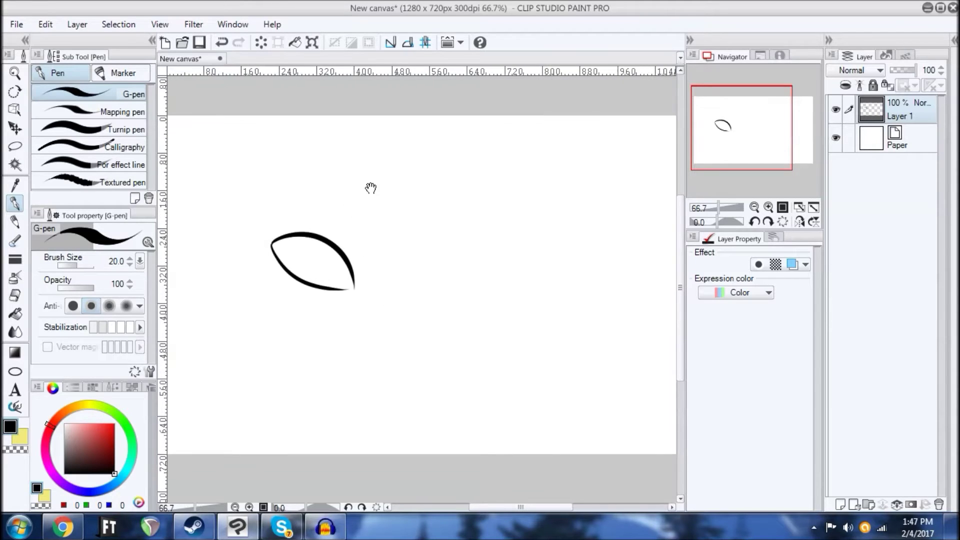
# Step: Scale the left eye outline to 83 percent, reposition it on the canvas and apply the transformation
pyautogui.hotkey('ctrl', 't')
pyautogui.moveTo(348, 235); pyautogui.dragTo(368, 223)
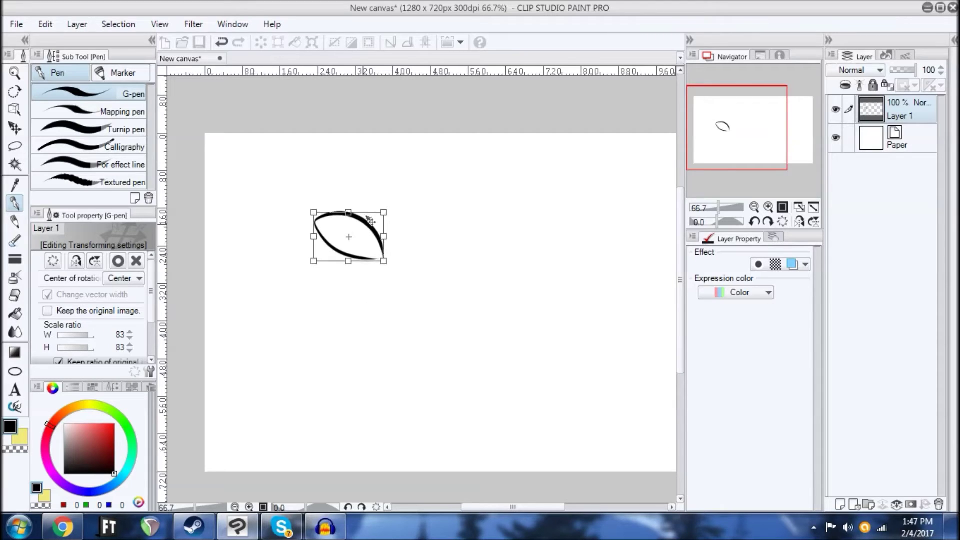
pyautogui.click(925, 131)
pyautogui.click(423, 201)
# Step: Draw a smaller almond-shaped right eye outline slanting the opposite way beside the left eye
pyautogui.moveTo(350, 186)
pyautogui.mouseDown()
pyautogui.moveTo(347, 206)
pyautogui.moveTo(390, 214)
pyautogui.moveTo(369, 211)
pyautogui.mouseUp()
pyautogui.moveTo(370, 263)
pyautogui.mouseDown()
pyautogui.moveTo(385, 242)
pyautogui.moveTo(444, 223)
pyautogui.mouseUp()
pyautogui.hotkey('ctrl', 'z')
pyautogui.moveTo(385, 263)
pyautogui.mouseDown()
pyautogui.moveTo(450, 222)
pyautogui.moveTo(405, 252)
pyautogui.moveTo(433, 238)
pyautogui.mouseUp()
pyautogui.hotkey('ctrl', 'z')
pyautogui.hotkey('ctrl', 'z')
pyautogui.moveTo(384, 273)
pyautogui.mouseDown()
pyautogui.moveTo(430, 239)
pyautogui.moveTo(406, 262)
pyautogui.moveTo(422, 260)
pyautogui.moveTo(366, 272)
pyautogui.moveTo(415, 273)
pyautogui.mouseUp()
pyautogui.hotkey('ctrl', 'z')
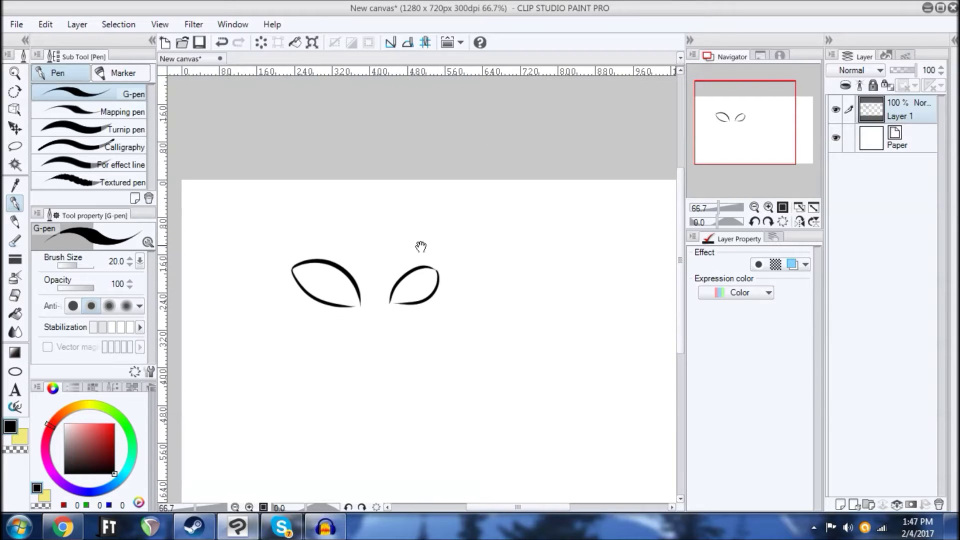
# Step: Draw two small oval nostrils below and between the eyes
pyautogui.scroll(2, 442, 155)
pyautogui.scroll(-1, 442, 155)
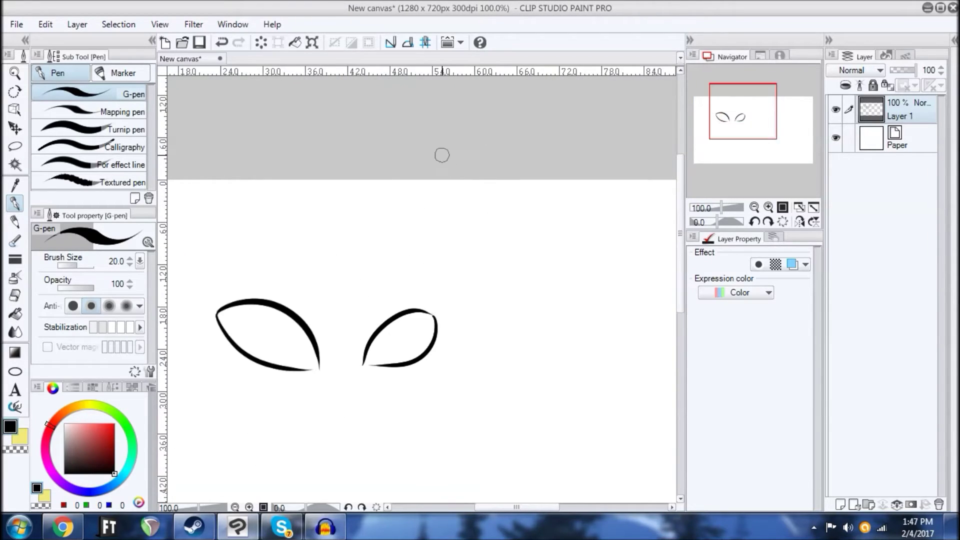
pyautogui.moveTo(367, 292)
pyautogui.mouseDown()
pyautogui.moveTo(416, 185)
pyautogui.moveTo(429, 183)
pyautogui.mouseUp()
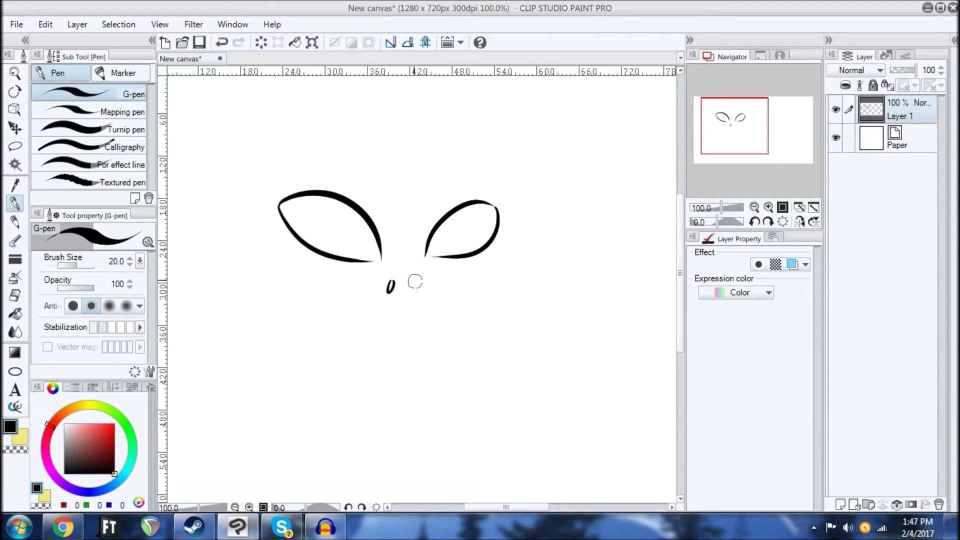
pyautogui.hotkey('ctrl', 'z')
pyautogui.moveTo(436, 269)
pyautogui.mouseDown()
pyautogui.moveTo(422, 285)
pyautogui.moveTo(392, 259)
pyautogui.moveTo(383, 371)
pyautogui.moveTo(446, 270)
pyautogui.moveTo(446, 251)
pyautogui.moveTo(478, 227)
pyautogui.moveTo(433, 254)
pyautogui.moveTo(433, 239)
pyautogui.moveTo(377, 281)
pyautogui.moveTo(366, 262)
pyautogui.moveTo(405, 304)
pyautogui.mouseUp()
pyautogui.press('c')
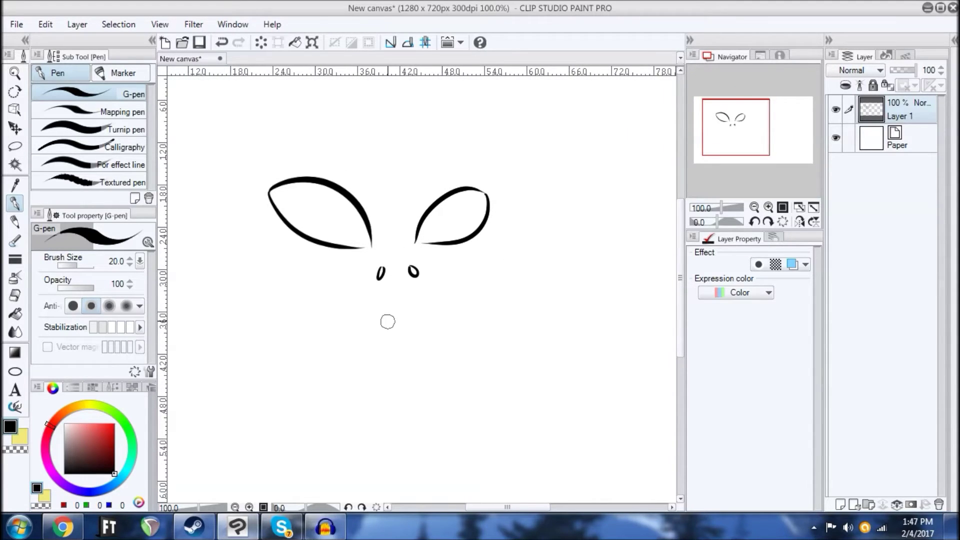
# Step: Draw a thin horizontal mouth line below the nostrils with a short lower-lip stroke beneath it
pyautogui.hotkey('ctrl', 'z')
pyautogui.moveTo(378, 321)
pyautogui.mouseDown()
pyautogui.moveTo(428, 320)
pyautogui.moveTo(389, 321)
pyautogui.mouseUp()
pyautogui.moveTo(393, 331); pyautogui.dragTo(399, 331)
# Step: Thicken the left eye's outline and close the gap at its inner corner
pyautogui.moveTo(409, 284); pyautogui.dragTo(438, 328)
pyautogui.moveTo(338, 258); pyautogui.dragTo(377, 285)
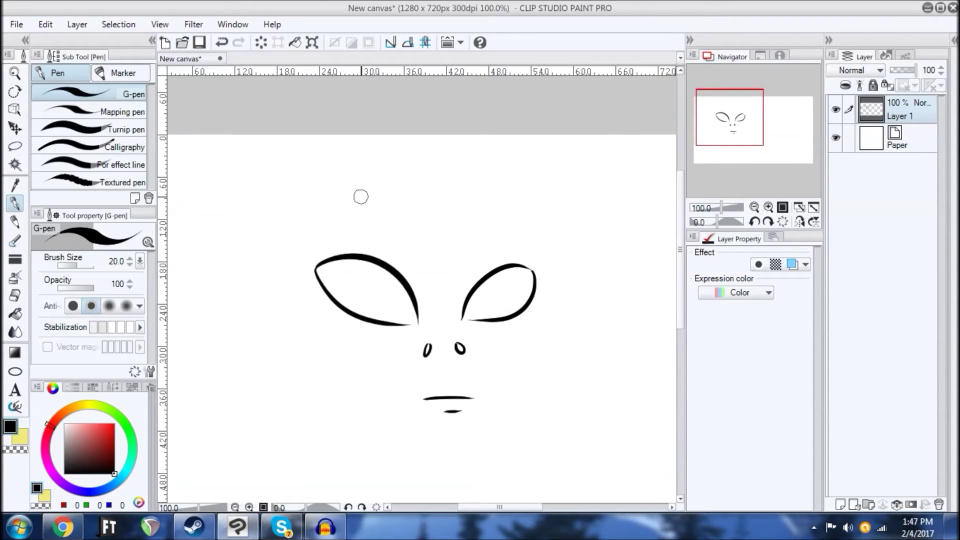
pyautogui.scroll(1, 360, 196)
pyautogui.moveTo(506, 231)
pyautogui.mouseDown()
pyautogui.moveTo(484, 266)
pyautogui.moveTo(487, 291)
pyautogui.mouseUp()
pyautogui.moveTo(410, 220)
pyautogui.mouseDown()
pyautogui.moveTo(454, 259)
pyautogui.moveTo(442, 241)
pyautogui.mouseUp()
pyautogui.moveTo(478, 228)
pyautogui.mouseDown()
pyautogui.moveTo(447, 212)
pyautogui.moveTo(503, 255)
pyautogui.mouseUp()
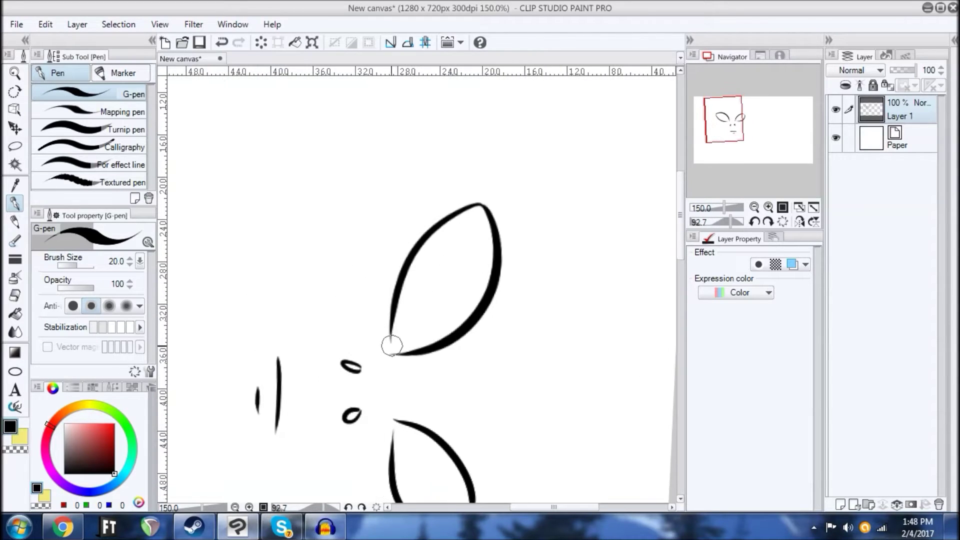
pyautogui.moveTo(396, 326)
pyautogui.mouseDown()
pyautogui.moveTo(392, 335)
pyautogui.moveTo(386, 295)
pyautogui.mouseUp()
# Step: Fill most of the left eye with black, working from the inner corner toward the outer end
pyautogui.moveTo(421, 228)
pyautogui.mouseDown()
pyautogui.moveTo(405, 230)
pyautogui.moveTo(365, 268)
pyautogui.mouseUp()
pyautogui.moveTo(500, 247); pyautogui.dragTo(505, 320)
pyautogui.moveTo(389, 301)
pyautogui.mouseDown()
pyautogui.moveTo(392, 340)
pyautogui.moveTo(401, 300)
pyautogui.moveTo(403, 362)
pyautogui.mouseUp()
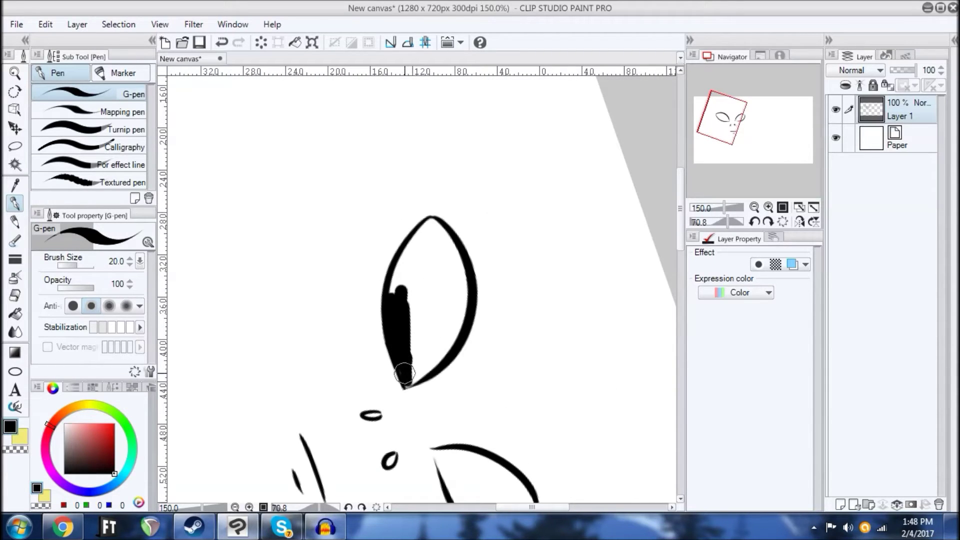
pyautogui.moveTo(406, 382)
pyautogui.mouseDown()
pyautogui.moveTo(429, 372)
pyautogui.moveTo(410, 372)
pyautogui.moveTo(412, 326)
pyautogui.moveTo(418, 360)
pyautogui.moveTo(451, 333)
pyautogui.mouseUp()
pyautogui.moveTo(415, 311)
pyautogui.mouseDown()
pyautogui.moveTo(396, 317)
pyautogui.moveTo(413, 290)
pyautogui.moveTo(408, 343)
pyautogui.moveTo(423, 347)
pyautogui.moveTo(436, 383)
pyautogui.moveTo(450, 368)
pyautogui.moveTo(439, 390)
pyautogui.moveTo(459, 313)
pyautogui.moveTo(442, 356)
pyautogui.moveTo(436, 302)
pyautogui.mouseUp()
pyautogui.moveTo(435, 303); pyautogui.dragTo(411, 351)
pyautogui.moveTo(494, 295)
pyautogui.mouseDown()
pyautogui.moveTo(400, 195)
pyautogui.moveTo(426, 212)
pyautogui.moveTo(531, 235)
pyautogui.moveTo(434, 279)
pyautogui.moveTo(403, 216)
pyautogui.mouseUp()
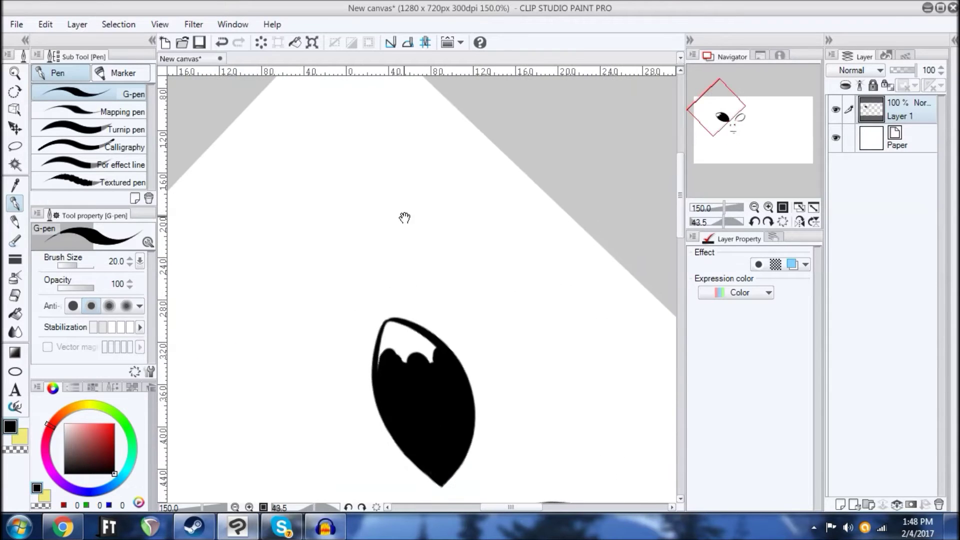
# Step: Fill the remaining white area at the outer tip of the left eye with black
pyautogui.moveTo(394, 327); pyautogui.dragTo(386, 342)
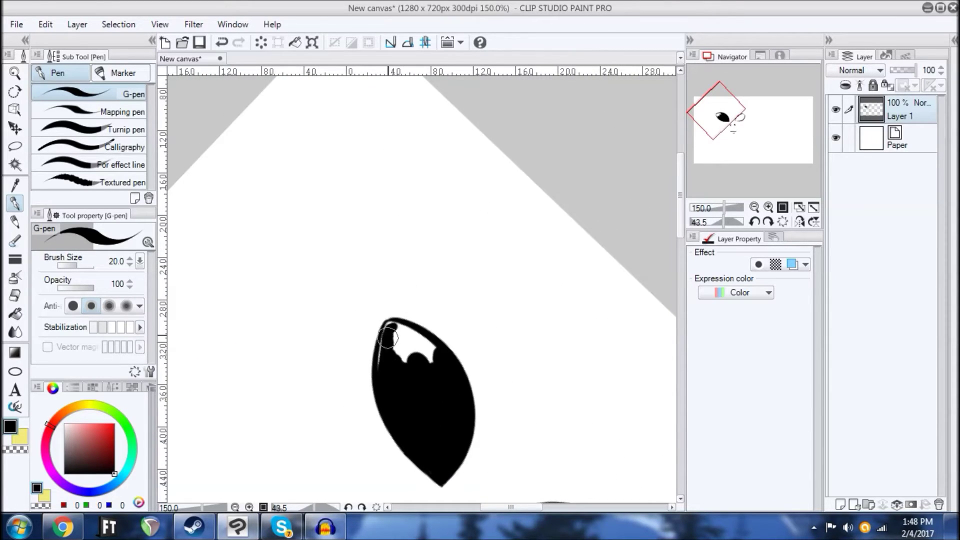
pyautogui.moveTo(426, 278); pyautogui.dragTo(437, 321)
pyautogui.moveTo(385, 257)
pyautogui.mouseDown()
pyautogui.moveTo(409, 323)
pyautogui.moveTo(399, 311)
pyautogui.mouseUp()
pyautogui.moveTo(488, 223)
pyautogui.mouseDown()
pyautogui.moveTo(459, 319)
pyautogui.moveTo(417, 353)
pyautogui.mouseUp()
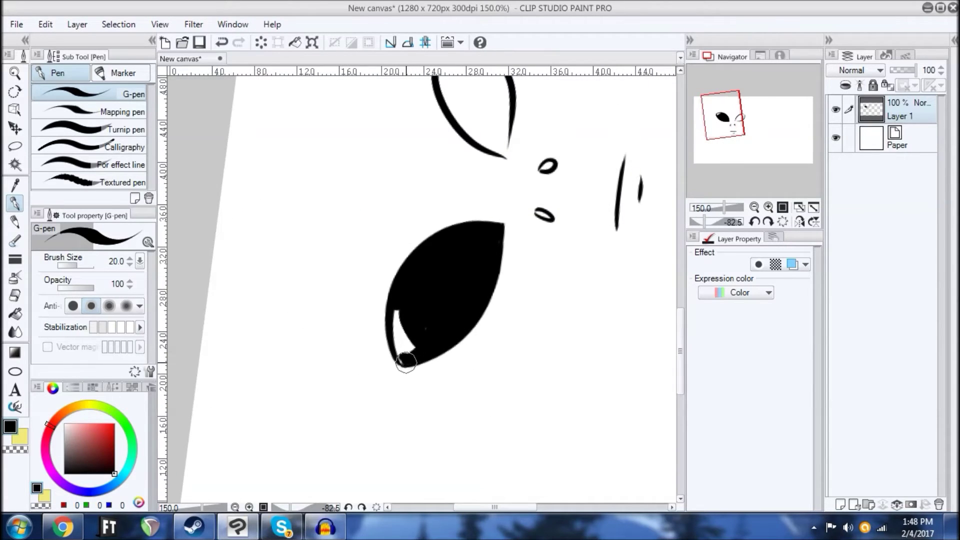
pyautogui.moveTo(396, 332); pyautogui.dragTo(401, 336)
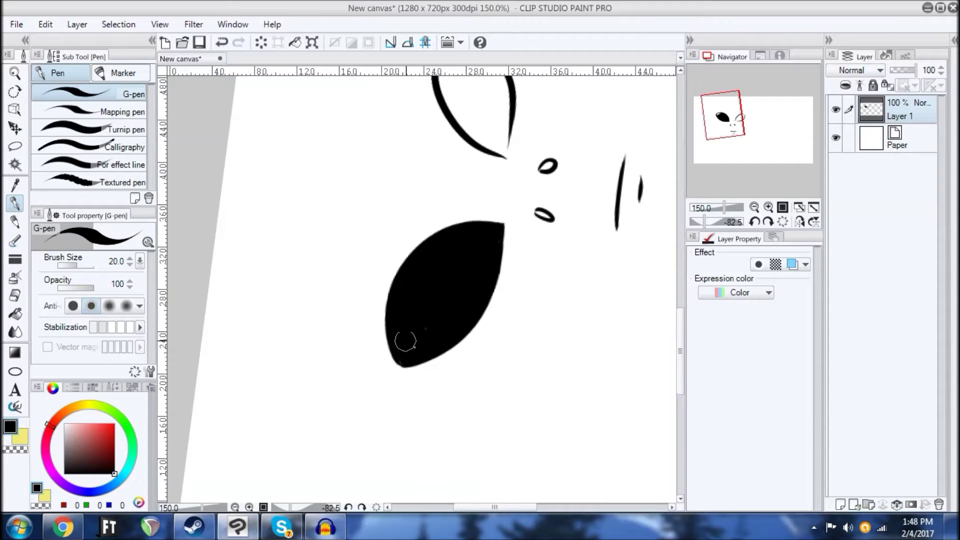
# Step: Fill the whole right eye with black and smooth its edges
pyautogui.moveTo(448, 291)
pyautogui.mouseDown()
pyautogui.moveTo(418, 365)
pyautogui.moveTo(439, 257)
pyautogui.moveTo(459, 292)
pyautogui.mouseUp()
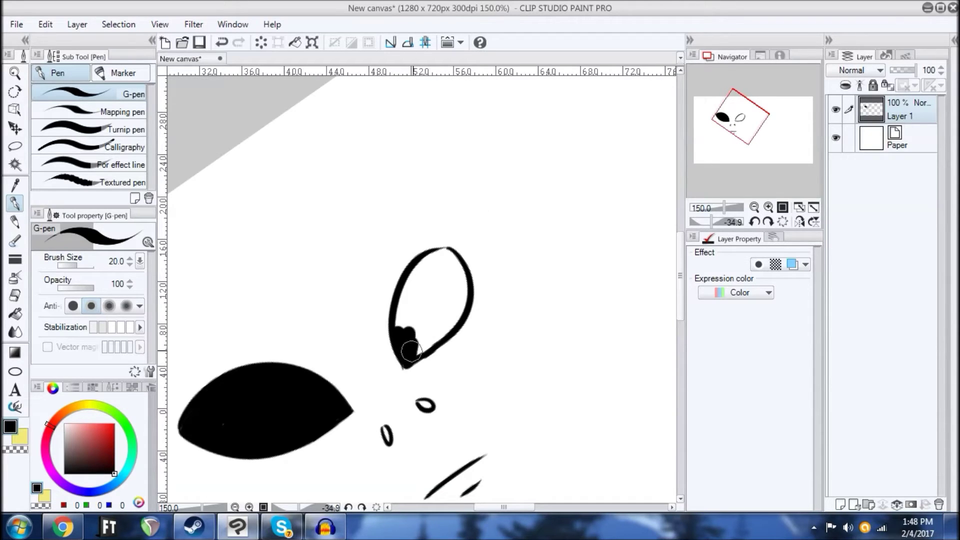
pyautogui.moveTo(402, 317)
pyautogui.mouseDown()
pyautogui.moveTo(420, 290)
pyautogui.moveTo(443, 321)
pyautogui.moveTo(440, 334)
pyautogui.moveTo(456, 308)
pyautogui.moveTo(460, 261)
pyautogui.moveTo(453, 287)
pyautogui.moveTo(541, 263)
pyautogui.moveTo(515, 330)
pyautogui.mouseUp()
pyautogui.moveTo(403, 344)
pyautogui.mouseDown()
pyautogui.moveTo(439, 331)
pyautogui.moveTo(406, 335)
pyautogui.moveTo(429, 321)
pyautogui.moveTo(418, 301)
pyautogui.mouseUp()
pyautogui.moveTo(508, 171)
pyautogui.mouseDown()
pyautogui.moveTo(332, 265)
pyautogui.moveTo(366, 337)
pyautogui.moveTo(392, 344)
pyautogui.mouseUp()
pyautogui.moveTo(415, 313); pyautogui.dragTo(412, 310)
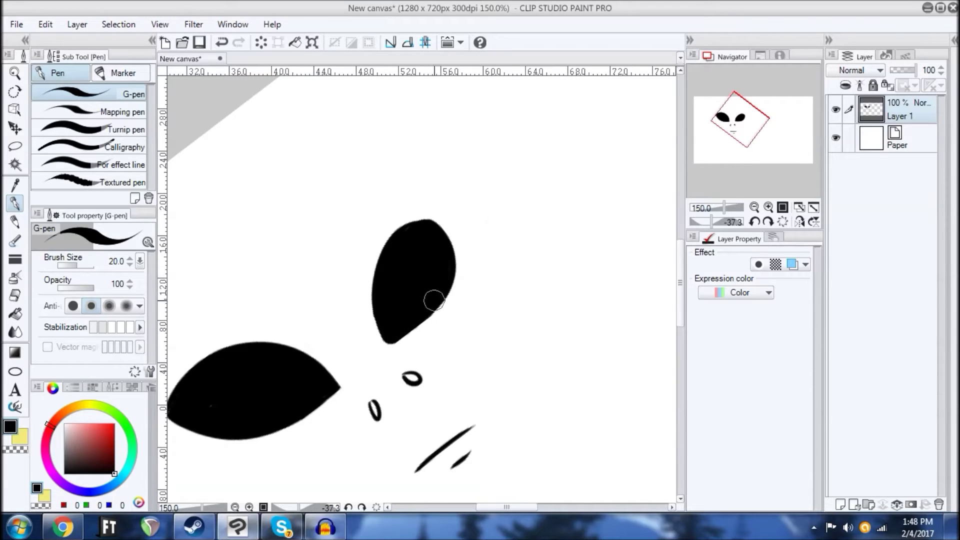
# Step: Fill both nostrils with solid black
pyautogui.moveTo(464, 245); pyautogui.dragTo(385, 188)
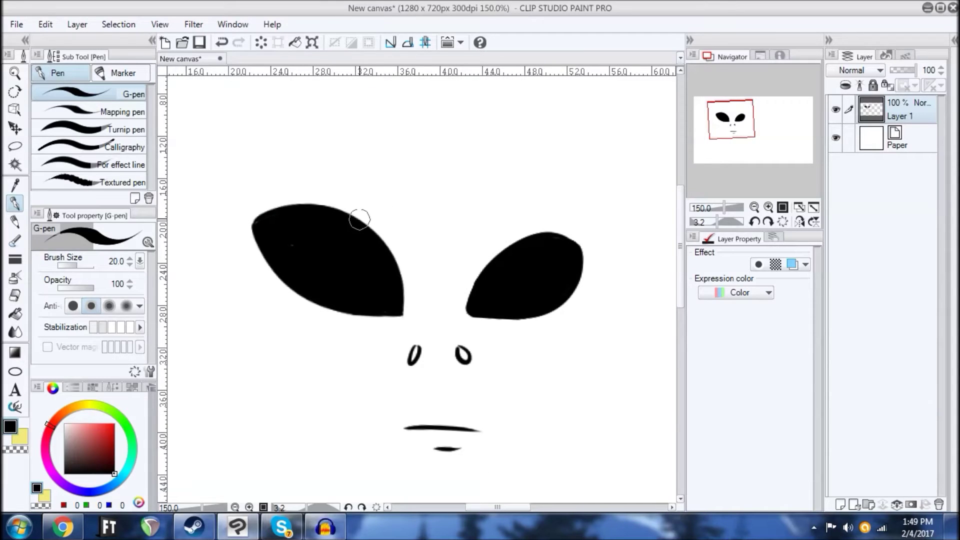
pyautogui.moveTo(447, 299); pyautogui.dragTo(424, 281)
pyautogui.moveTo(382, 344); pyautogui.dragTo(394, 341)
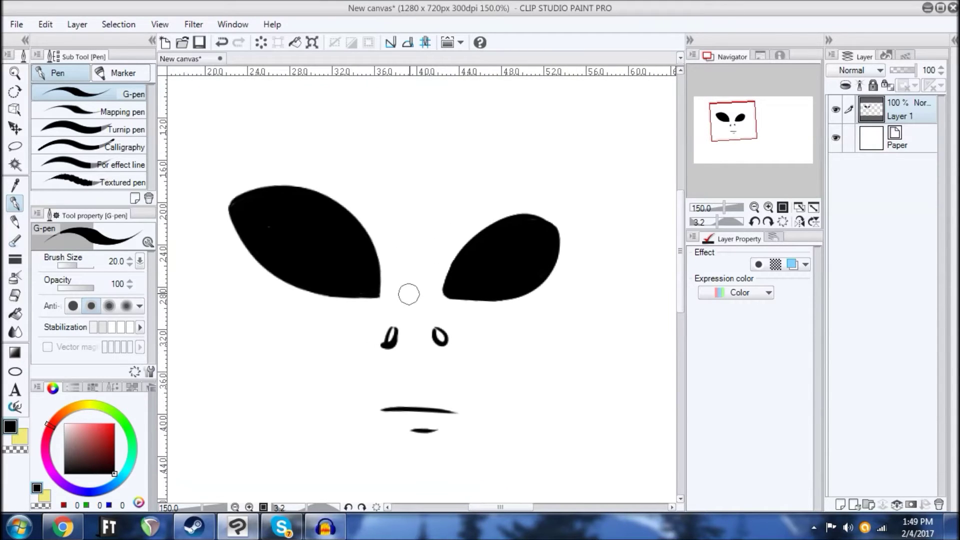
pyautogui.hotkey('ctrl', 'z')
pyautogui.moveTo(408, 298)
pyautogui.mouseDown()
pyautogui.moveTo(392, 275)
pyautogui.moveTo(377, 285)
pyautogui.moveTo(379, 269)
pyautogui.mouseUp()
pyautogui.moveTo(386, 327); pyautogui.dragTo(383, 344)
pyautogui.hotkey('ctrl', 'z')
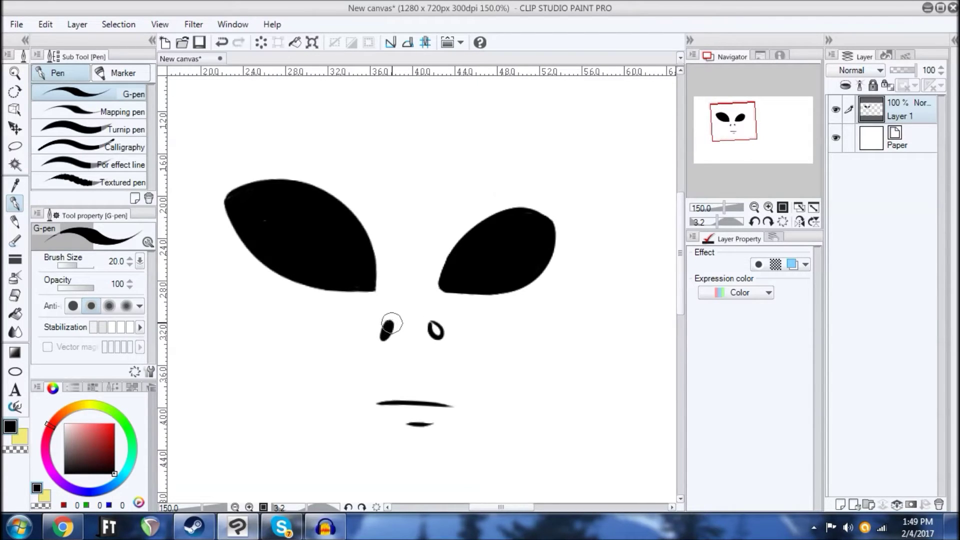
pyautogui.moveTo(433, 332); pyautogui.dragTo(436, 328)
pyautogui.hotkey('ctrl', 'z')
pyautogui.moveTo(433, 326); pyautogui.dragTo(433, 321)
# Step: Draw a tapered curved crease under each eye, following its lower edge
pyautogui.moveTo(383, 291); pyautogui.dragTo(419, 350)
pyautogui.moveTo(462, 260); pyautogui.dragTo(433, 257)
pyautogui.moveTo(533, 233); pyautogui.dragTo(515, 217)
pyautogui.moveTo(480, 299)
pyautogui.mouseDown()
pyautogui.moveTo(404, 333)
pyautogui.moveTo(420, 338)
pyautogui.moveTo(488, 336)
pyautogui.moveTo(480, 285)
pyautogui.moveTo(392, 282)
pyautogui.moveTo(374, 344)
pyautogui.mouseUp()
pyautogui.hotkey('ctrl', 'z')
pyautogui.moveTo(412, 237); pyautogui.dragTo(396, 332)
pyautogui.hotkey('ctrl', 'z')
pyautogui.moveTo(413, 236); pyautogui.dragTo(392, 345)
pyautogui.hotkey('ctrl', 'z')
pyautogui.moveTo(403, 244); pyautogui.dragTo(376, 365)
pyautogui.hotkey('ctrl', 'z')
pyautogui.moveTo(398, 245)
pyautogui.mouseDown()
pyautogui.moveTo(369, 332)
pyautogui.moveTo(378, 373)
pyautogui.mouseUp()
pyautogui.moveTo(481, 212)
pyautogui.mouseDown()
pyautogui.moveTo(322, 187)
pyautogui.moveTo(260, 274)
pyautogui.moveTo(445, 305)
pyautogui.moveTo(509, 277)
pyautogui.mouseUp()
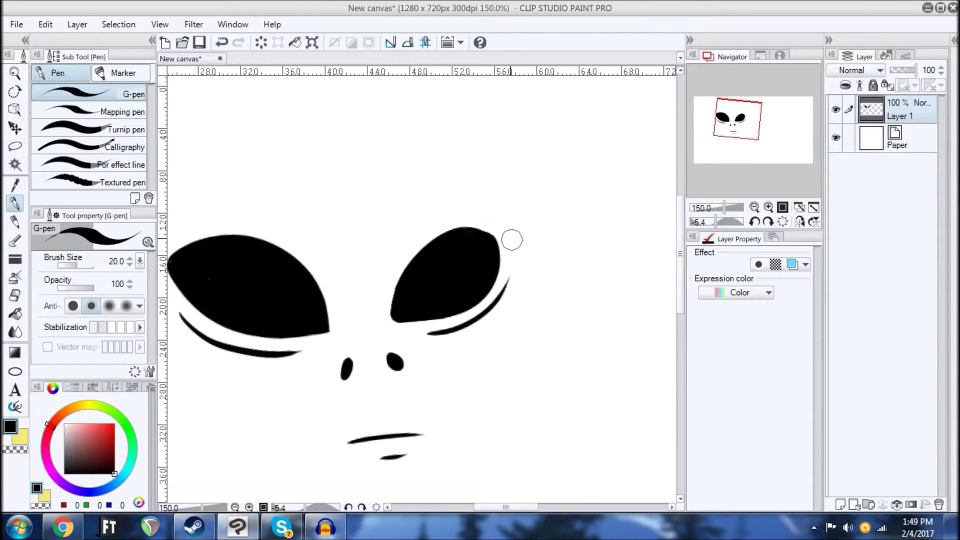
# Step: Try to draw a curved brow line above the left eye
pyautogui.moveTo(457, 315)
pyautogui.mouseDown()
pyautogui.moveTo(401, 385)
pyautogui.moveTo(381, 290)
pyautogui.moveTo(396, 268)
pyautogui.moveTo(422, 261)
pyautogui.mouseUp()
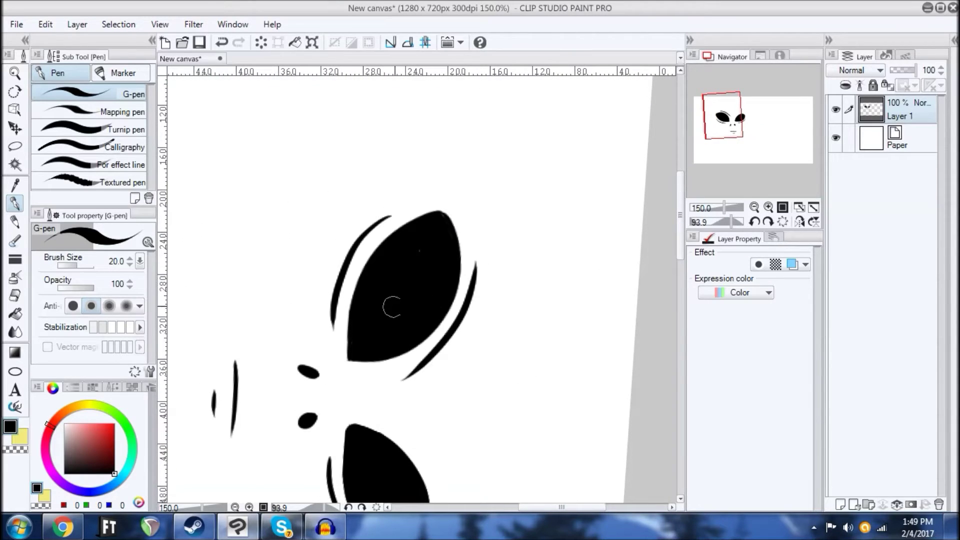
pyautogui.moveTo(474, 286); pyautogui.dragTo(394, 369)
pyautogui.hotkey('ctrl', 'z')
pyautogui.moveTo(477, 253)
pyautogui.mouseDown()
pyautogui.moveTo(421, 356)
pyautogui.moveTo(393, 368)
pyautogui.mouseUp()
pyautogui.moveTo(454, 280); pyautogui.dragTo(463, 259)
pyautogui.moveTo(358, 313)
pyautogui.mouseDown()
pyautogui.moveTo(364, 199)
pyautogui.moveTo(365, 244)
pyautogui.moveTo(418, 259)
pyautogui.moveTo(379, 236)
pyautogui.mouseUp()
# Step: Draw a short curved cheekbone line on each side of the face below the eyes
pyautogui.scroll(-1, 361, 215)
pyautogui.moveTo(332, 283)
pyautogui.mouseDown()
pyautogui.moveTo(342, 298)
pyautogui.moveTo(328, 307)
pyautogui.moveTo(359, 333)
pyautogui.mouseUp()
pyautogui.moveTo(472, 299); pyautogui.dragTo(453, 299)
pyautogui.hotkey('ctrl', 'z')
pyautogui.moveTo(307, 305); pyautogui.dragTo(341, 339)
pyautogui.moveTo(465, 318)
pyautogui.mouseDown()
pyautogui.moveTo(433, 313)
pyautogui.moveTo(448, 293)
pyautogui.mouseUp()
pyautogui.moveTo(408, 223); pyautogui.dragTo(457, 283)
pyautogui.moveTo(534, 220); pyautogui.dragTo(540, 227)
# Step: Cut a long curved highlight and a round dot into the left eye with the transparent colour
pyautogui.moveTo(466, 255)
pyautogui.mouseDown()
pyautogui.moveTo(496, 261)
pyautogui.moveTo(425, 218)
pyautogui.moveTo(367, 256)
pyautogui.mouseUp()
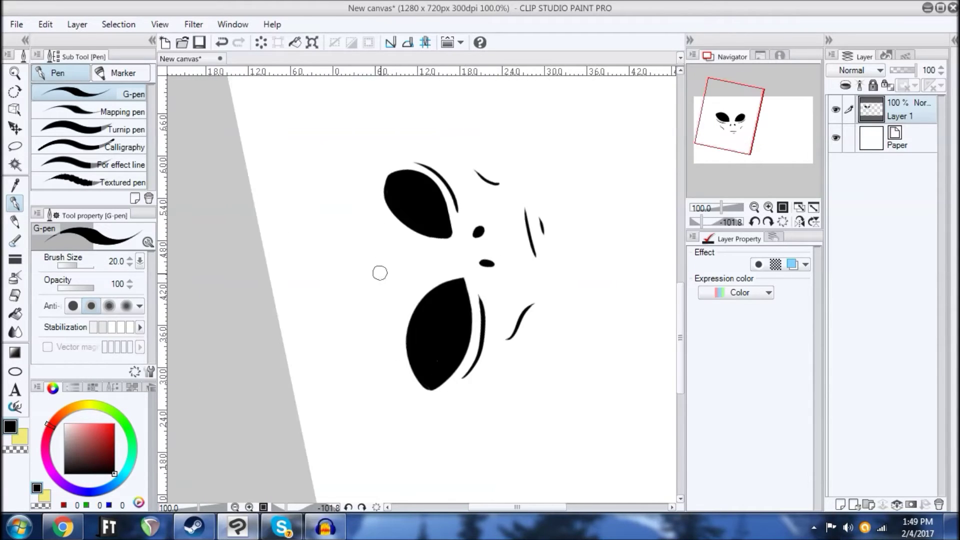
pyautogui.moveTo(432, 295); pyautogui.dragTo(418, 290)
pyautogui.moveTo(407, 350)
pyautogui.mouseDown()
pyautogui.moveTo(418, 307)
pyautogui.moveTo(410, 367)
pyautogui.mouseUp()
pyautogui.hotkey('ctrl', 'z')
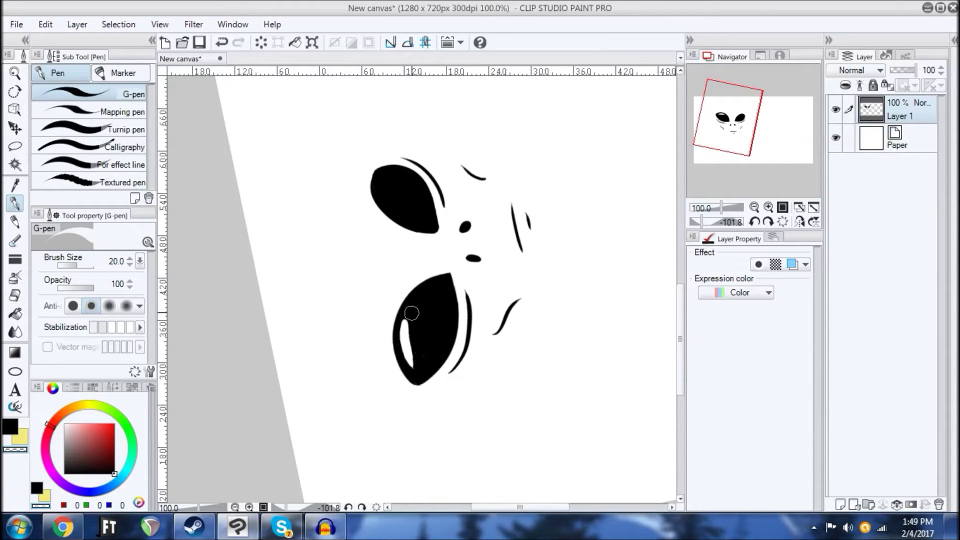
pyautogui.moveTo(414, 235)
pyautogui.mouseDown()
pyautogui.moveTo(509, 286)
pyautogui.moveTo(454, 300)
pyautogui.mouseUp()
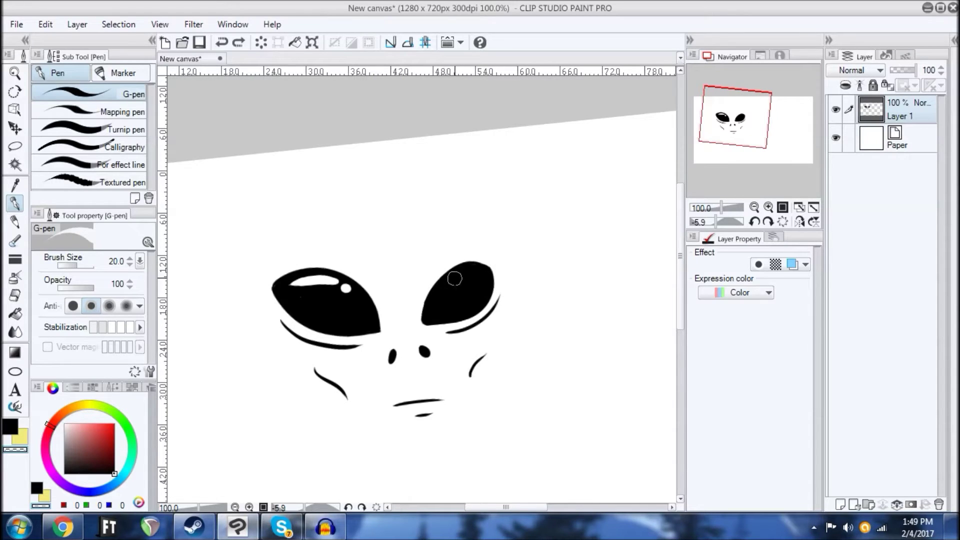
# Step: Cut a matching curved highlight and small dot into the upper part of the right eye
pyautogui.moveTo(454, 280); pyautogui.dragTo(488, 269)
pyautogui.hotkey('ctrl', 'z')
pyautogui.moveTo(453, 276); pyautogui.dragTo(493, 285)
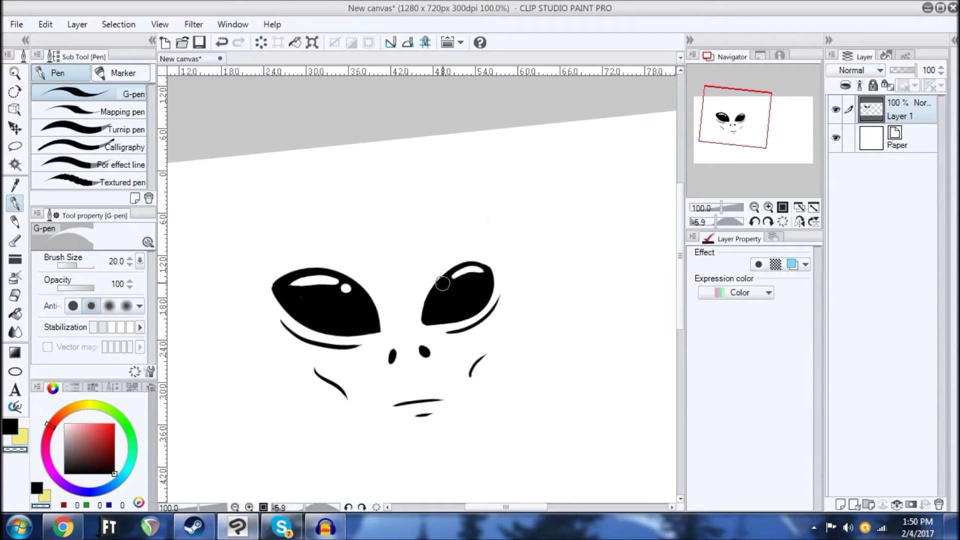
pyautogui.moveTo(429, 269)
pyautogui.mouseDown()
pyautogui.moveTo(503, 208)
pyautogui.moveTo(471, 205)
pyautogui.mouseUp()
# Step: Add thin transparent reflection lines along the lower edges of both eyes
pyautogui.moveTo(400, 203); pyautogui.dragTo(425, 209)
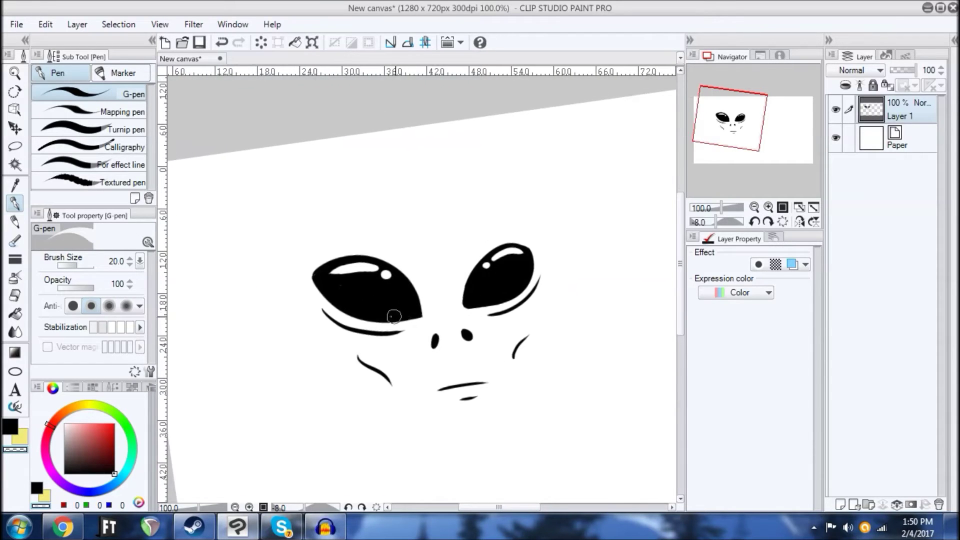
pyautogui.moveTo(507, 206)
pyautogui.mouseDown()
pyautogui.moveTo(405, 227)
pyautogui.moveTo(394, 286)
pyautogui.mouseUp()
pyautogui.hotkey('ctrl', 'z')
pyautogui.moveTo(387, 227); pyautogui.dragTo(394, 295)
pyautogui.hotkey('ctrl', 'z')
pyautogui.moveTo(388, 230); pyautogui.dragTo(396, 299)
pyautogui.moveTo(467, 192); pyautogui.dragTo(308, 261)
pyautogui.moveTo(510, 169)
pyautogui.mouseDown()
pyautogui.moveTo(553, 128)
pyautogui.moveTo(565, 86)
pyautogui.mouseUp()
# Step: Scale the whole face drawing to 74 percent, reset the canvas rotation and apply the transformation
pyautogui.scroll(-1, 564, 86)
pyautogui.moveTo(513, 232); pyautogui.dragTo(474, 265)
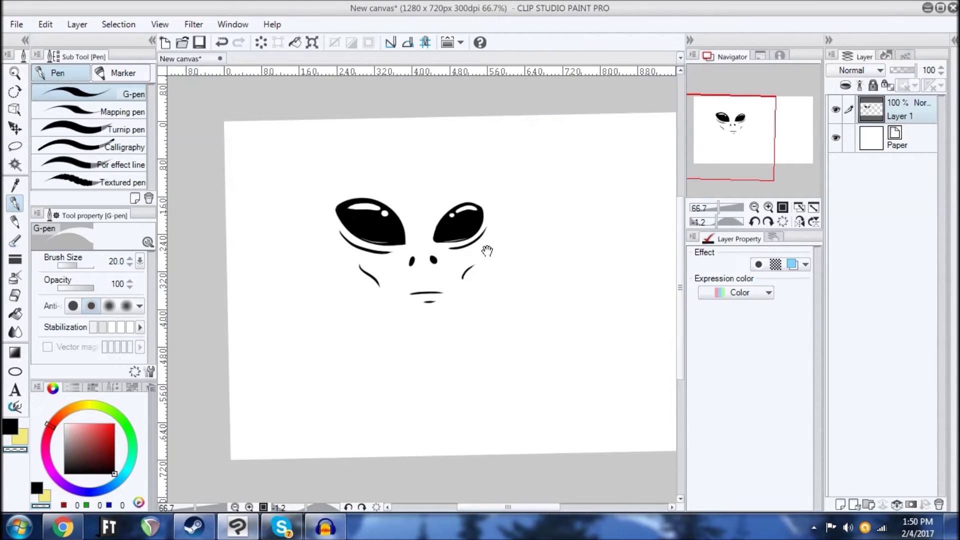
pyautogui.hotkey('ctrl', 't')
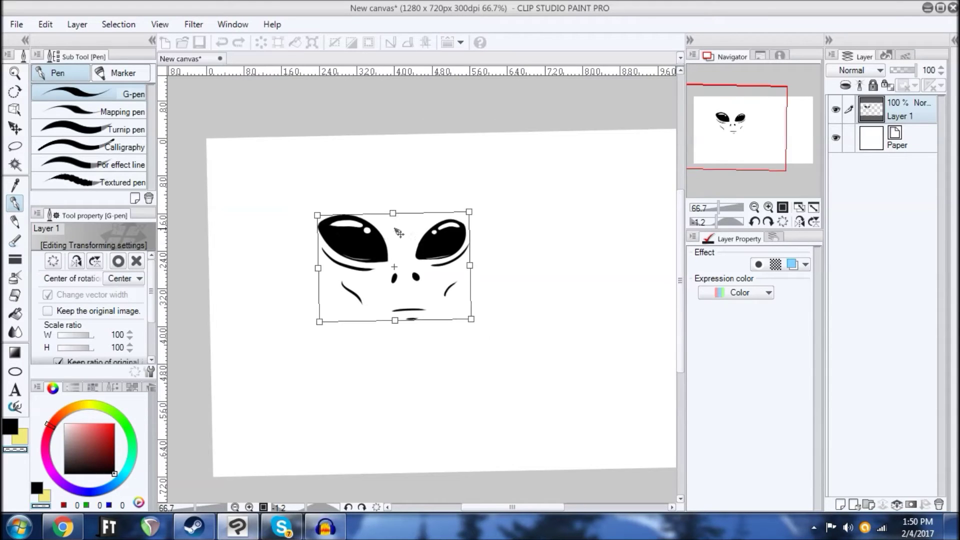
pyautogui.moveTo(392, 214); pyautogui.dragTo(391, 227)
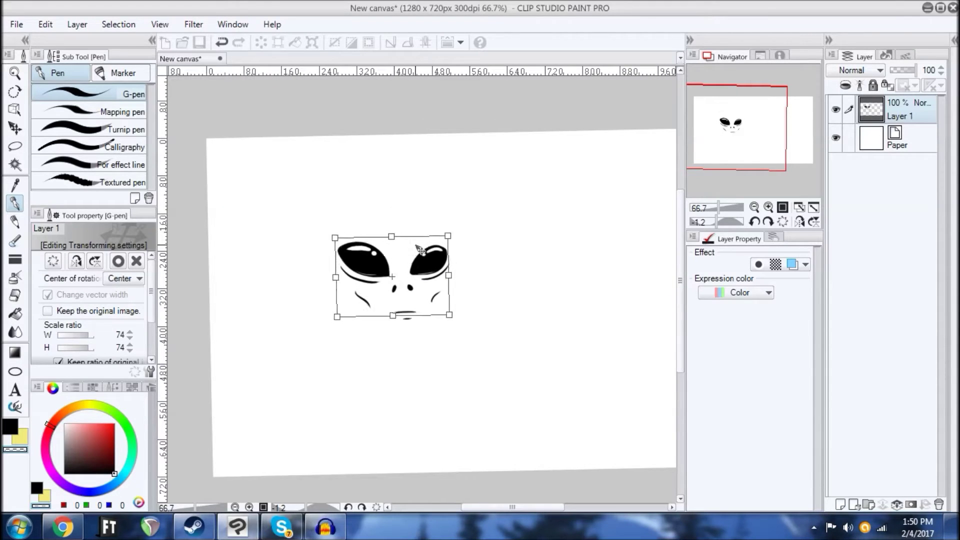
pyautogui.click(359, 506)
pyautogui.moveTo(448, 345); pyautogui.dragTo(424, 365)
pyautogui.click(786, 69)
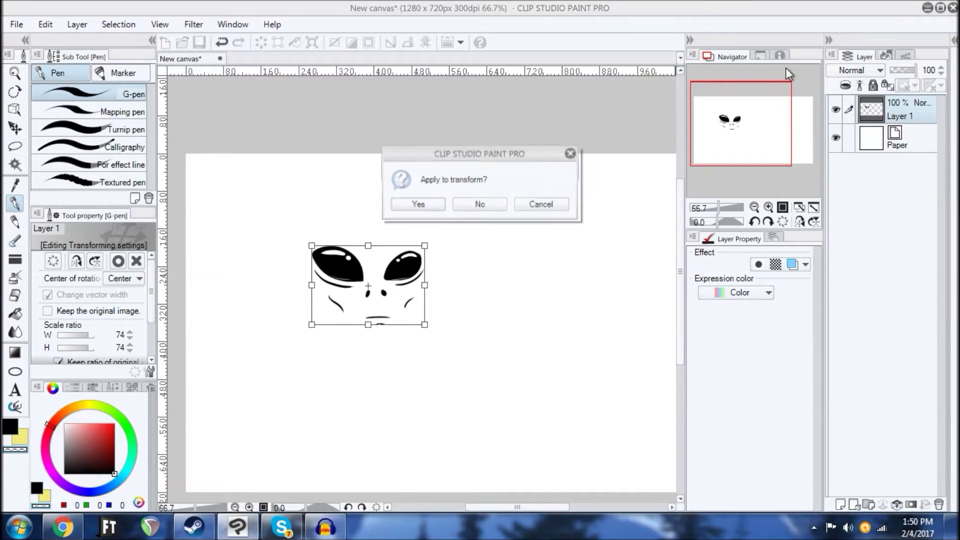
pyautogui.click(417, 205)
# Step: Switch back to black and draw a thick jawline below the mouth with a notch in the chin
pyautogui.scroll(2, 408, 122)
pyautogui.moveTo(350, 371); pyautogui.dragTo(438, 247)
pyautogui.moveTo(376, 247); pyautogui.dragTo(340, 160)
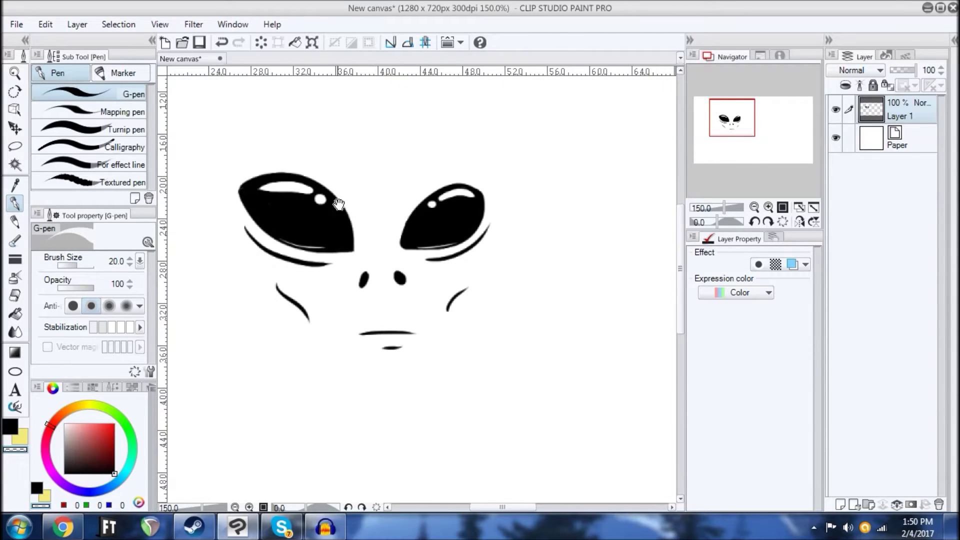
pyautogui.press('c')
pyautogui.moveTo(313, 326)
pyautogui.mouseDown()
pyautogui.moveTo(289, 322)
pyautogui.moveTo(334, 341)
pyautogui.moveTo(311, 321)
pyautogui.moveTo(392, 372)
pyautogui.mouseUp()
pyautogui.hotkey('ctrl', 'z')
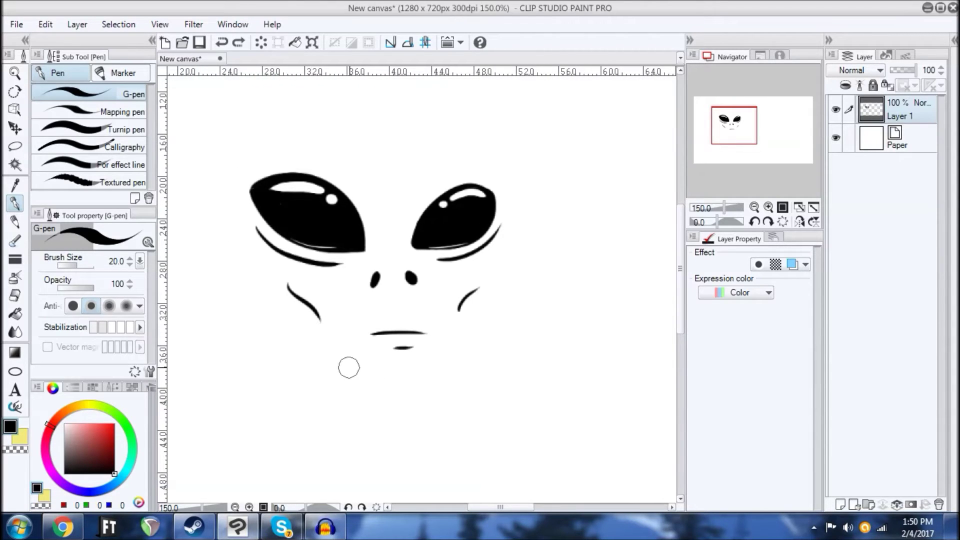
pyautogui.moveTo(324, 358)
pyautogui.mouseDown()
pyautogui.moveTo(407, 394)
pyautogui.moveTo(437, 351)
pyautogui.mouseUp()
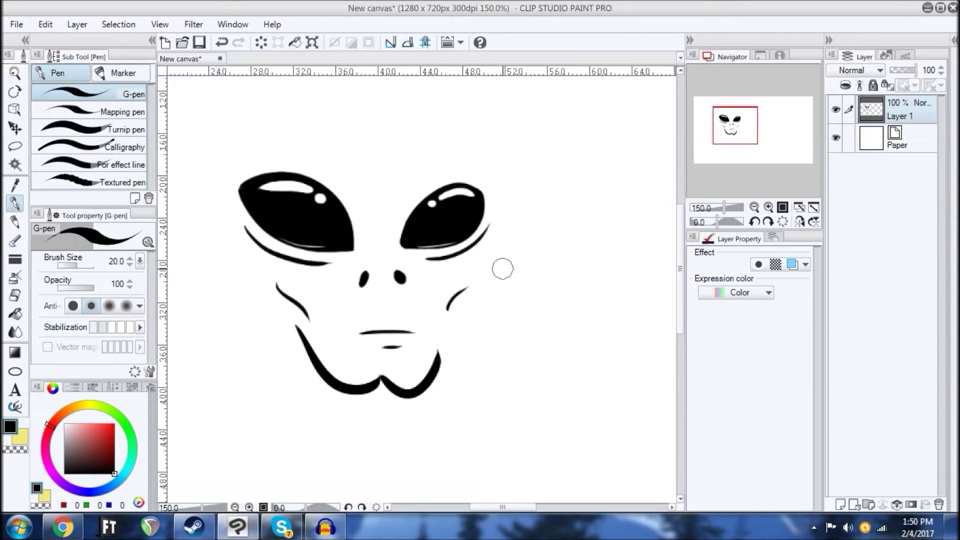
# Step: Draw a swept hair outline above the eyes, with a rounded crest and two curled tips on the right
pyautogui.moveTo(392, 262); pyautogui.dragTo(435, 407)
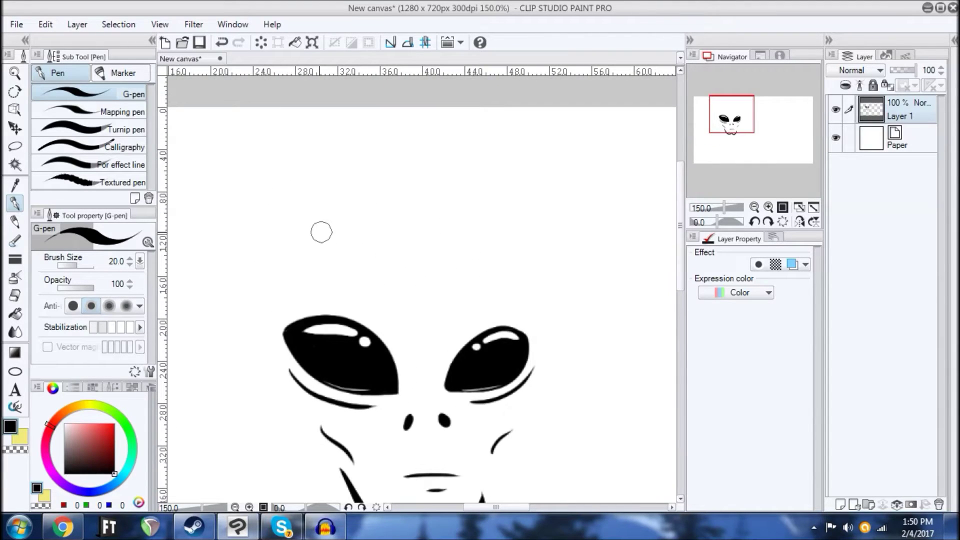
pyautogui.moveTo(297, 252)
pyautogui.mouseDown()
pyautogui.moveTo(397, 174)
pyautogui.moveTo(546, 239)
pyautogui.moveTo(433, 276)
pyautogui.mouseUp()
pyautogui.moveTo(460, 210); pyautogui.dragTo(417, 155)
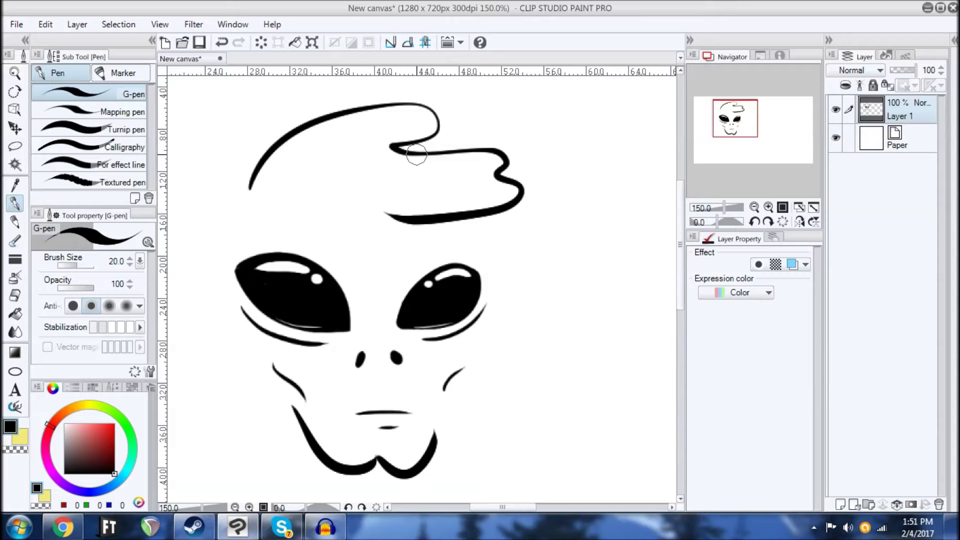
# Step: Draw a wide curved line across the face at mouth level, extending past both cheeks with turned-up ends
pyautogui.moveTo(380, 144); pyautogui.dragTo(373, 209)
pyautogui.moveTo(366, 421); pyautogui.dragTo(369, 289)
pyautogui.moveTo(237, 297)
pyautogui.mouseDown()
pyautogui.moveTo(263, 297)
pyautogui.moveTo(280, 325)
pyautogui.moveTo(501, 328)
pyautogui.mouseUp()
pyautogui.moveTo(628, 205); pyautogui.dragTo(615, 230)
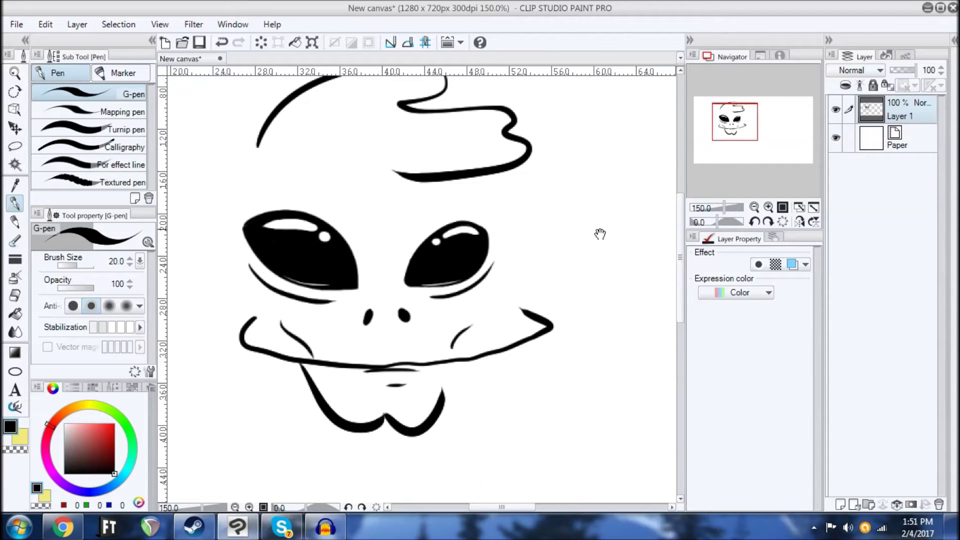
# Step: Draw a ribbed turtleneck collar beneath the jaw and a shoulder line running left from it
pyautogui.moveTo(426, 252); pyautogui.dragTo(487, 120)
pyautogui.moveTo(408, 345)
pyautogui.mouseDown()
pyautogui.moveTo(511, 278)
pyautogui.moveTo(450, 300)
pyautogui.moveTo(441, 359)
pyautogui.moveTo(467, 287)
pyautogui.moveTo(425, 332)
pyautogui.moveTo(280, 393)
pyautogui.mouseUp()
pyautogui.moveTo(441, 303); pyautogui.dragTo(381, 314)
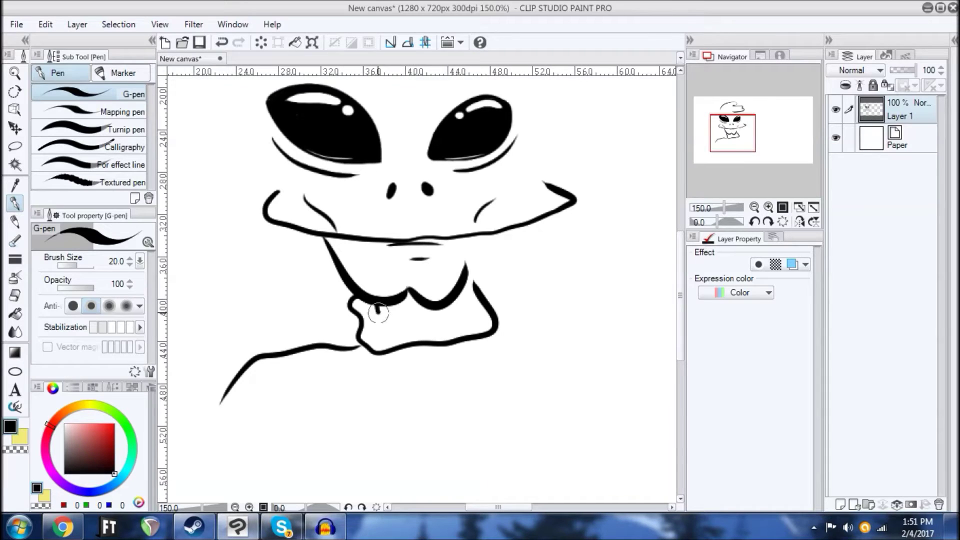
pyautogui.moveTo(466, 335); pyautogui.dragTo(463, 267)
pyautogui.moveTo(487, 204)
pyautogui.mouseDown()
pyautogui.moveTo(470, 337)
pyautogui.moveTo(490, 253)
pyautogui.mouseUp()
pyautogui.moveTo(538, 349); pyautogui.dragTo(512, 272)
# Step: Draw the curved lower hairline with a small loop in the middle and join it to the hair's lower right edge
pyautogui.moveTo(485, 201); pyautogui.dragTo(531, 264)
pyautogui.moveTo(402, 135); pyautogui.dragTo(425, 208)
pyautogui.moveTo(349, 206)
pyautogui.mouseDown()
pyautogui.moveTo(368, 245)
pyautogui.moveTo(352, 289)
pyautogui.mouseUp()
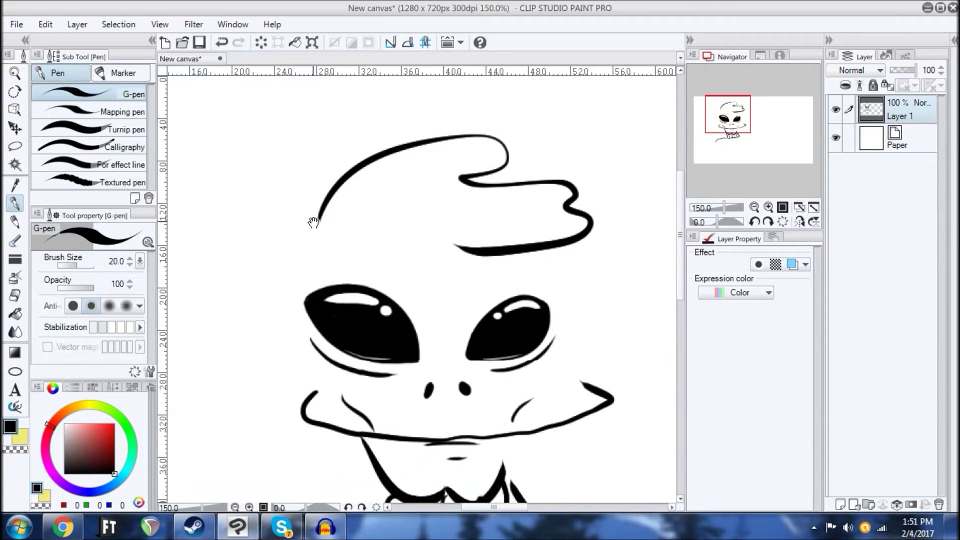
pyautogui.moveTo(323, 225); pyautogui.dragTo(460, 242)
pyautogui.moveTo(409, 212); pyautogui.dragTo(418, 197)
pyautogui.hotkey('ctrl', 'z')
pyautogui.moveTo(329, 210)
pyautogui.mouseDown()
pyautogui.moveTo(459, 213)
pyautogui.moveTo(497, 171)
pyautogui.mouseUp()
pyautogui.hotkey('ctrl', 'z')
pyautogui.moveTo(329, 213); pyautogui.dragTo(439, 220)
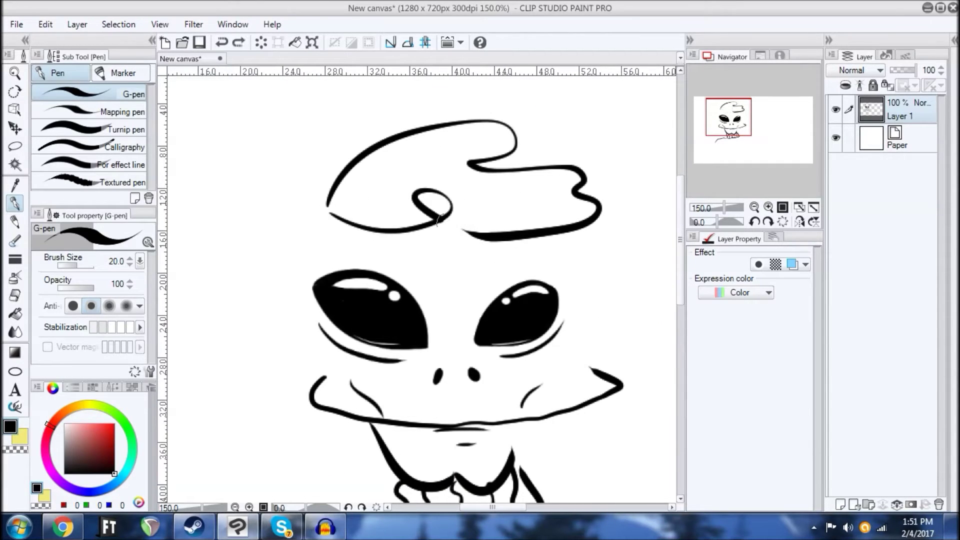
pyautogui.moveTo(469, 185); pyautogui.dragTo(444, 159)
pyautogui.moveTo(311, 191); pyautogui.dragTo(369, 206)
pyautogui.moveTo(345, 253)
pyautogui.mouseDown()
pyautogui.moveTo(360, 181)
pyautogui.moveTo(329, 200)
pyautogui.mouseUp()
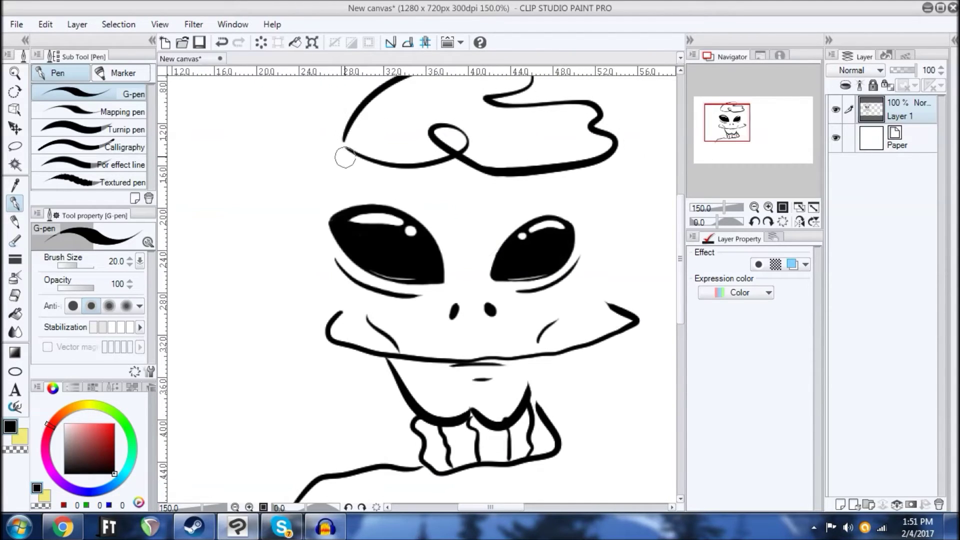
# Step: Draw both sides of the head, curving from the hair down to the jaw
pyautogui.moveTo(309, 168)
pyautogui.mouseDown()
pyautogui.moveTo(323, 333)
pyautogui.moveTo(334, 341)
pyautogui.mouseUp()
pyautogui.hotkey('ctrl', 'z')
pyautogui.moveTo(438, 152); pyautogui.dragTo(499, 177)
pyautogui.moveTo(399, 125)
pyautogui.mouseDown()
pyautogui.moveTo(400, 150)
pyautogui.moveTo(325, 290)
pyautogui.moveTo(350, 375)
pyautogui.mouseUp()
pyautogui.hotkey('ctrl', 'z')
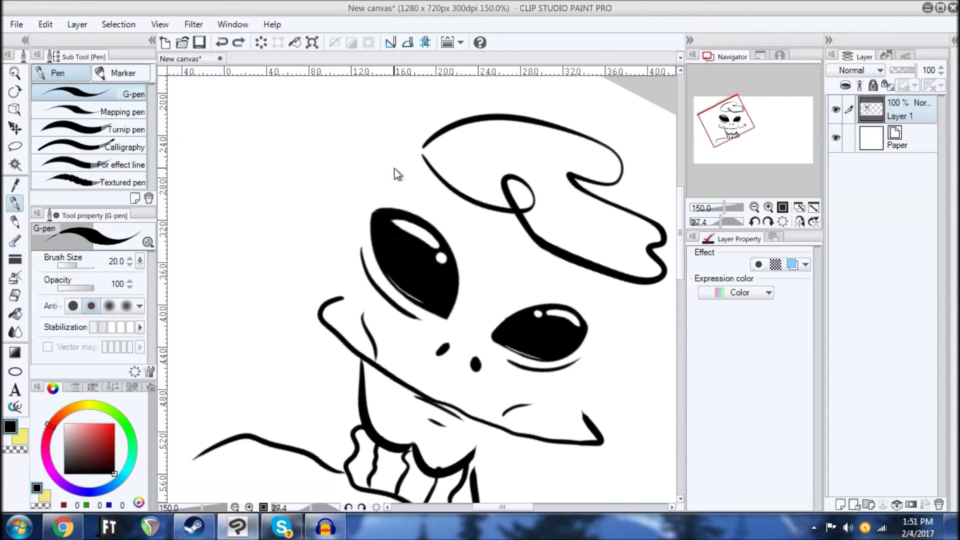
pyautogui.moveTo(422, 155)
pyautogui.mouseDown()
pyautogui.moveTo(345, 231)
pyautogui.moveTo(363, 375)
pyautogui.mouseUp()
pyautogui.moveTo(561, 160); pyautogui.dragTo(550, 93)
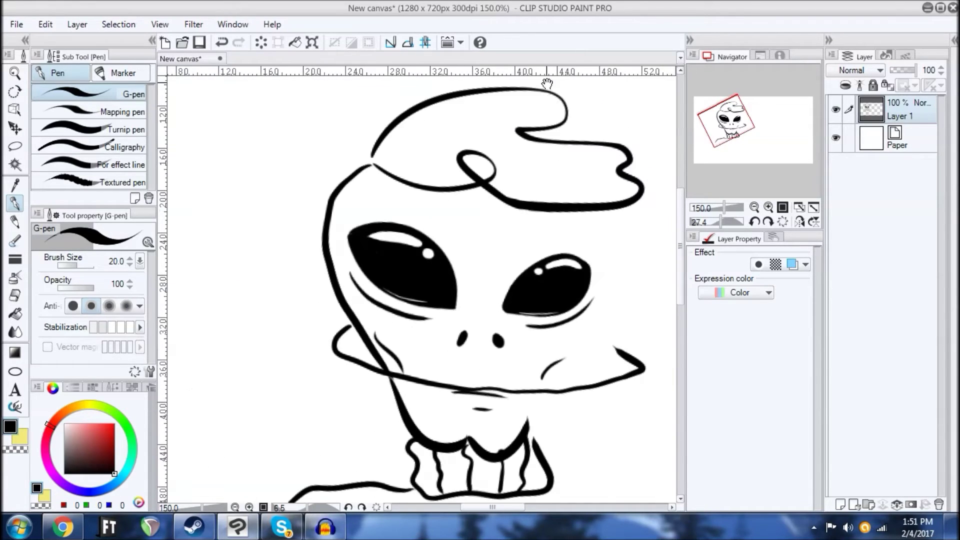
pyautogui.moveTo(572, 309); pyautogui.dragTo(483, 278)
pyautogui.moveTo(451, 361)
pyautogui.mouseDown()
pyautogui.moveTo(444, 391)
pyautogui.moveTo(479, 336)
pyautogui.moveTo(513, 199)
pyautogui.mouseUp()
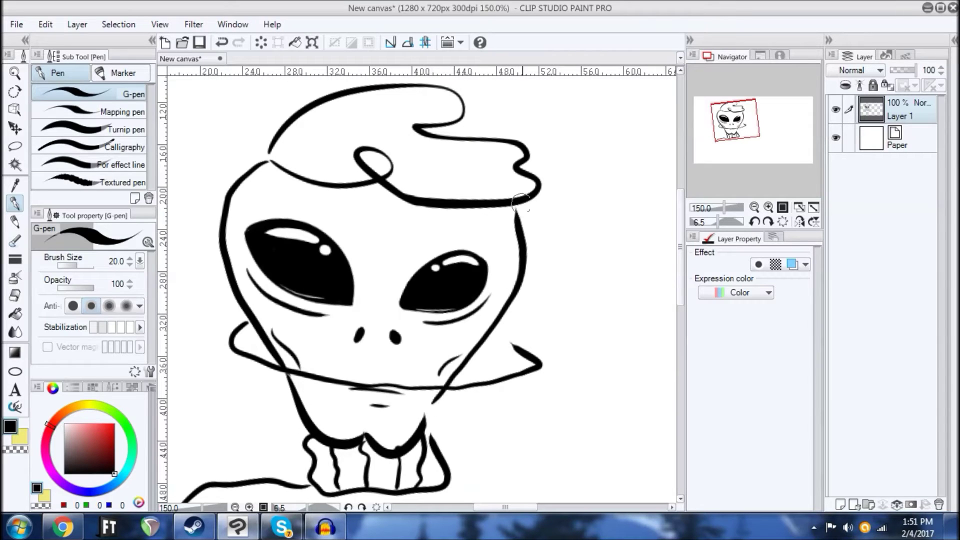
# Step: Draw the torso's right edge curving down from the armpit and the slanted bottom hem of the sweater
pyautogui.moveTo(448, 285); pyautogui.dragTo(462, 201)
pyautogui.moveTo(452, 202); pyautogui.dragTo(488, 290)
pyautogui.moveTo(495, 305); pyautogui.dragTo(505, 348)
pyautogui.moveTo(496, 495)
pyautogui.mouseDown()
pyautogui.moveTo(474, 263)
pyautogui.moveTo(420, 262)
pyautogui.moveTo(495, 255)
pyautogui.moveTo(450, 392)
pyautogui.mouseUp()
pyautogui.moveTo(480, 292); pyautogui.dragTo(486, 261)
pyautogui.moveTo(456, 347)
pyautogui.mouseDown()
pyautogui.moveTo(383, 362)
pyautogui.moveTo(312, 399)
pyautogui.mouseUp()
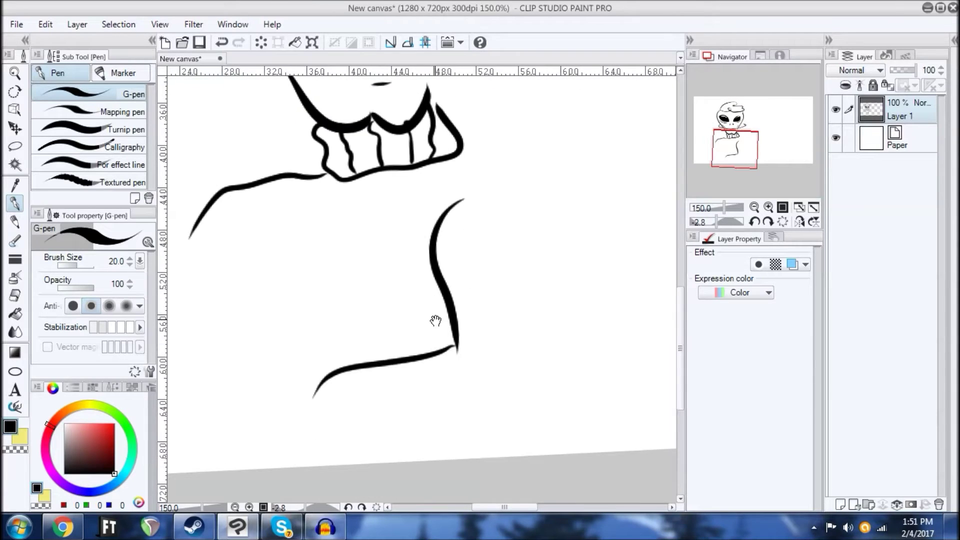
# Step: Draw the right shoulder from the collar and continue the outer contour of the right arm to the elbow
pyautogui.moveTo(435, 320); pyautogui.dragTo(383, 385)
pyautogui.moveTo(406, 214); pyautogui.dragTo(558, 299)
pyautogui.moveTo(445, 193)
pyautogui.mouseDown()
pyautogui.moveTo(487, 377)
pyautogui.moveTo(510, 148)
pyautogui.moveTo(468, 228)
pyautogui.moveTo(431, 212)
pyautogui.mouseUp()
pyautogui.hotkey('ctrl', 'z')
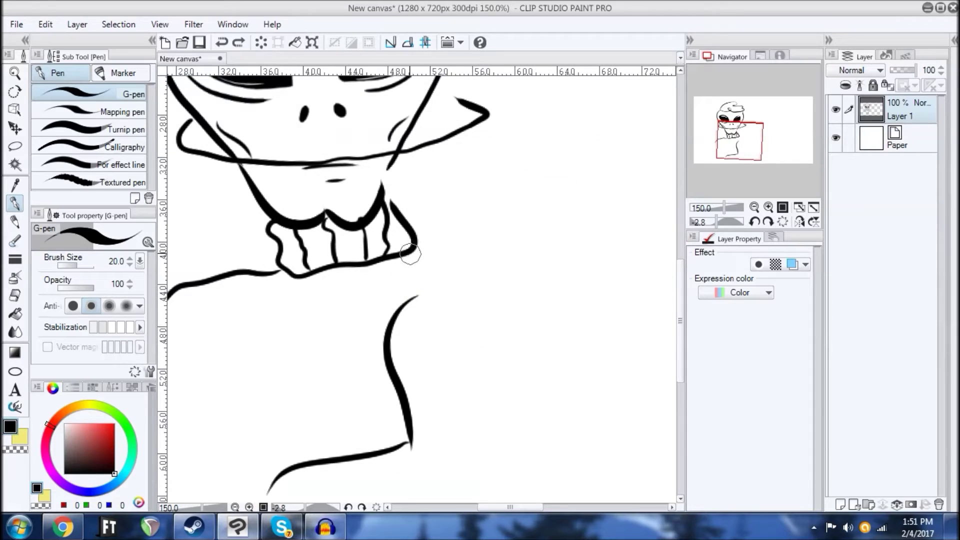
pyautogui.moveTo(415, 243); pyautogui.dragTo(513, 394)
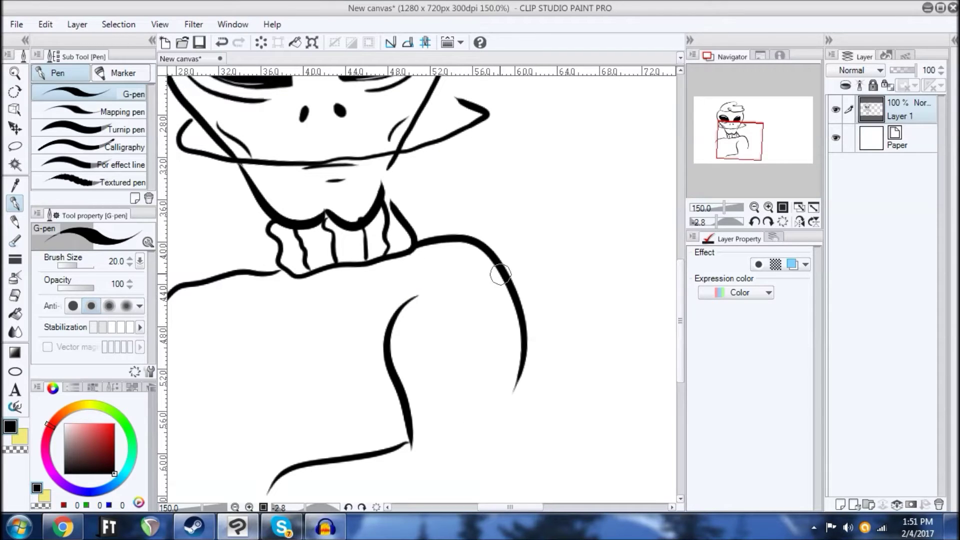
pyautogui.moveTo(402, 306); pyautogui.dragTo(376, 196)
pyautogui.moveTo(500, 261); pyautogui.dragTo(454, 409)
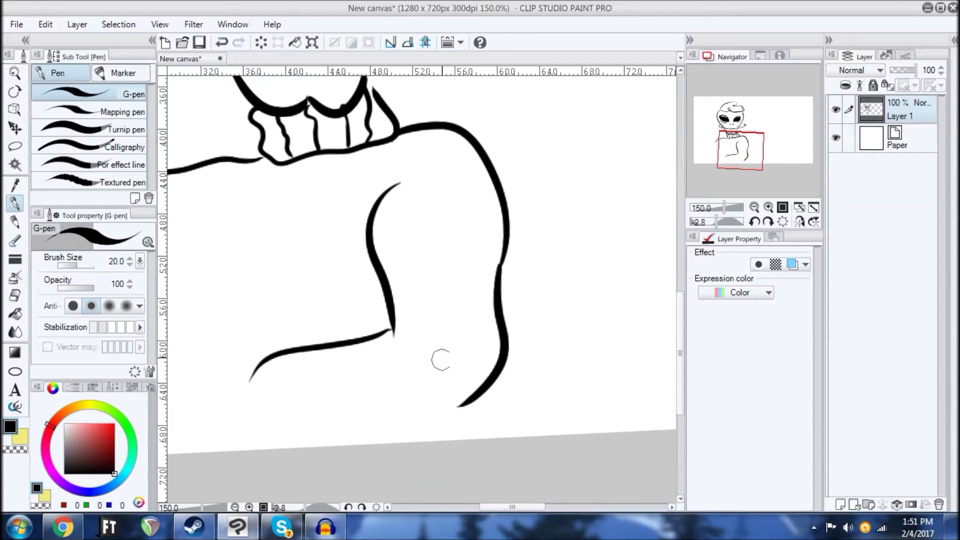
# Step: Draw the torso's left edge down to the hem with a short crease branching off it
pyautogui.moveTo(252, 322); pyautogui.dragTo(420, 336)
pyautogui.moveTo(388, 227)
pyautogui.mouseDown()
pyautogui.moveTo(377, 266)
pyautogui.moveTo(340, 268)
pyautogui.moveTo(311, 289)
pyautogui.moveTo(353, 386)
pyautogui.mouseUp()
pyautogui.moveTo(383, 317); pyautogui.dragTo(394, 298)
pyautogui.moveTo(330, 341); pyautogui.dragTo(359, 402)
pyautogui.moveTo(369, 269); pyautogui.dragTo(323, 373)
# Step: Add thin vertical fold lines down the front of the sweater below the collar and above the hem
pyautogui.moveTo(362, 219); pyautogui.dragTo(409, 94)
pyautogui.moveTo(352, 259); pyautogui.dragTo(398, 326)
pyautogui.moveTo(382, 271); pyautogui.dragTo(284, 240)
pyautogui.moveTo(399, 226)
pyautogui.mouseDown()
pyautogui.moveTo(395, 263)
pyautogui.moveTo(431, 252)
pyautogui.mouseUp()
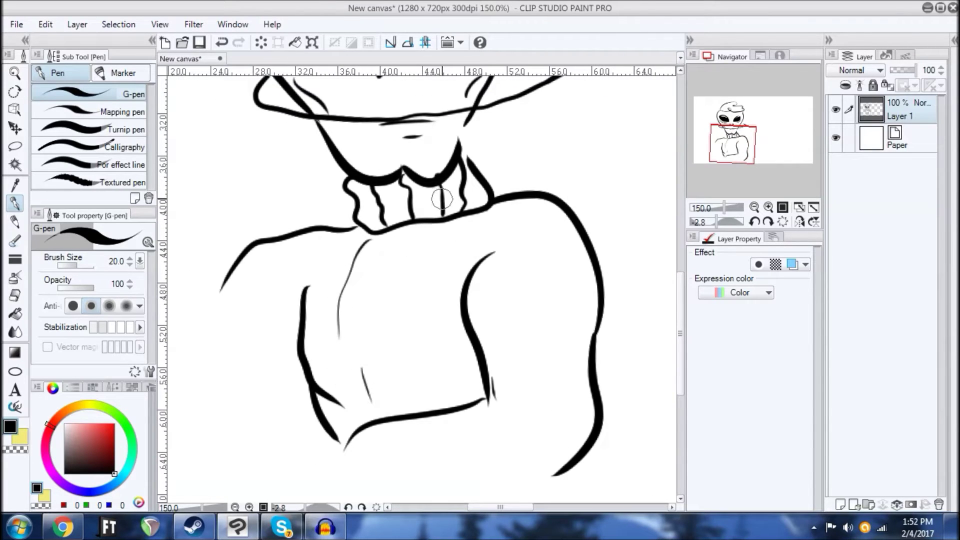
pyautogui.moveTo(455, 235); pyautogui.dragTo(452, 283)
pyautogui.moveTo(389, 343)
pyautogui.mouseDown()
pyautogui.moveTo(391, 276)
pyautogui.moveTo(452, 319)
pyautogui.mouseUp()
# Step: Draw the outer contour of the left upper arm from the shoulder down, redoing the stroke to join it cleanly
pyautogui.moveTo(280, 260); pyautogui.dragTo(341, 409)
pyautogui.moveTo(365, 353); pyautogui.dragTo(403, 301)
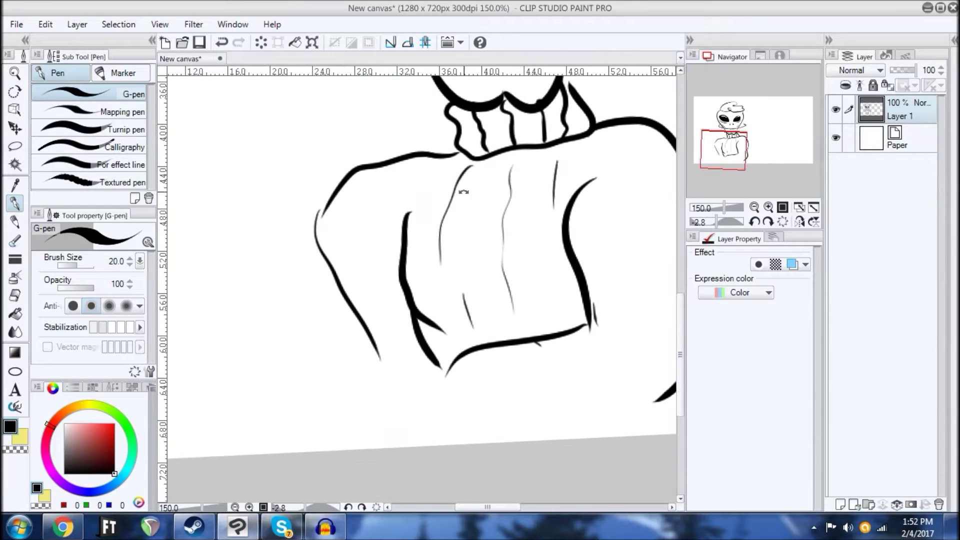
pyautogui.hotkey('ctrl', 'z')
pyautogui.moveTo(365, 263); pyautogui.dragTo(381, 348)
pyautogui.moveTo(341, 286); pyautogui.dragTo(369, 401)
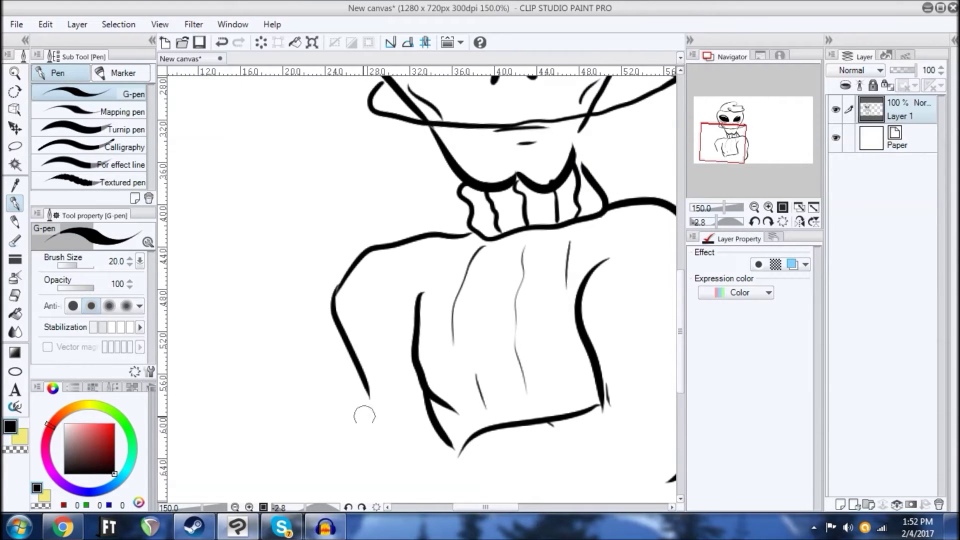
# Step: Draw the raised left forearm with an elbow crease, an inner edge and an outer curve reaching the torso
pyautogui.moveTo(466, 271); pyautogui.dragTo(403, 339)
pyautogui.moveTo(385, 197)
pyautogui.mouseDown()
pyautogui.moveTo(466, 293)
pyautogui.moveTo(444, 246)
pyautogui.mouseUp()
pyautogui.moveTo(444, 246); pyautogui.dragTo(359, 392)
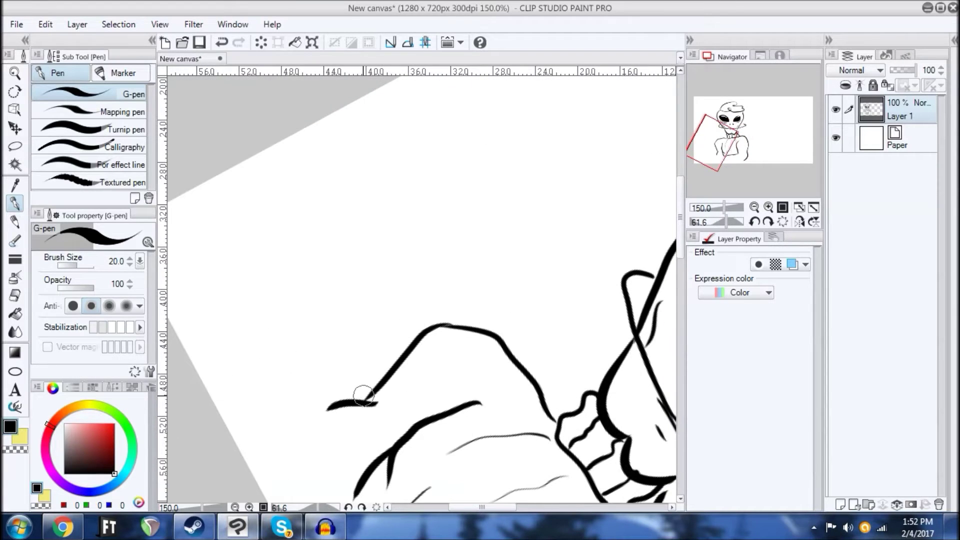
pyautogui.moveTo(366, 245); pyautogui.dragTo(411, 249)
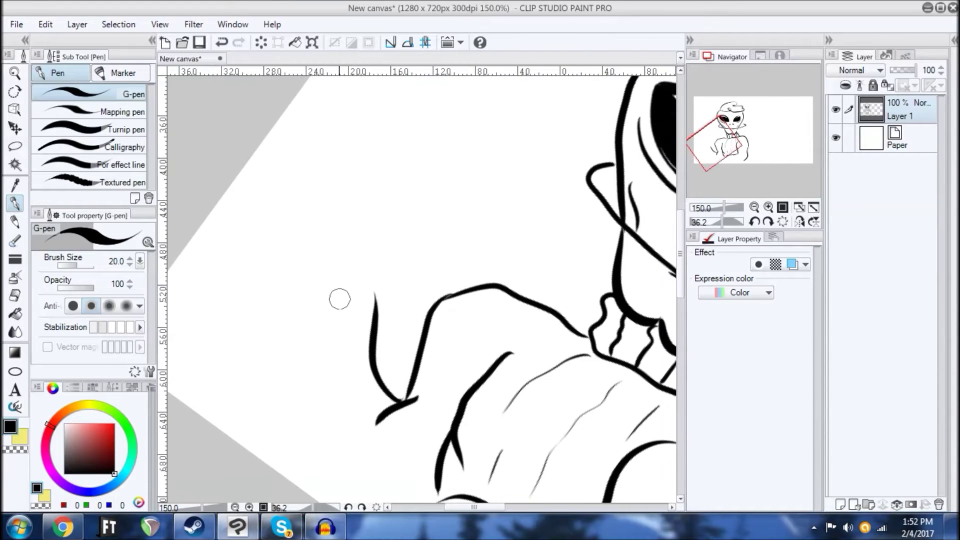
pyautogui.moveTo(450, 289); pyautogui.dragTo(380, 216)
pyautogui.hotkey('ctrl', 'z')
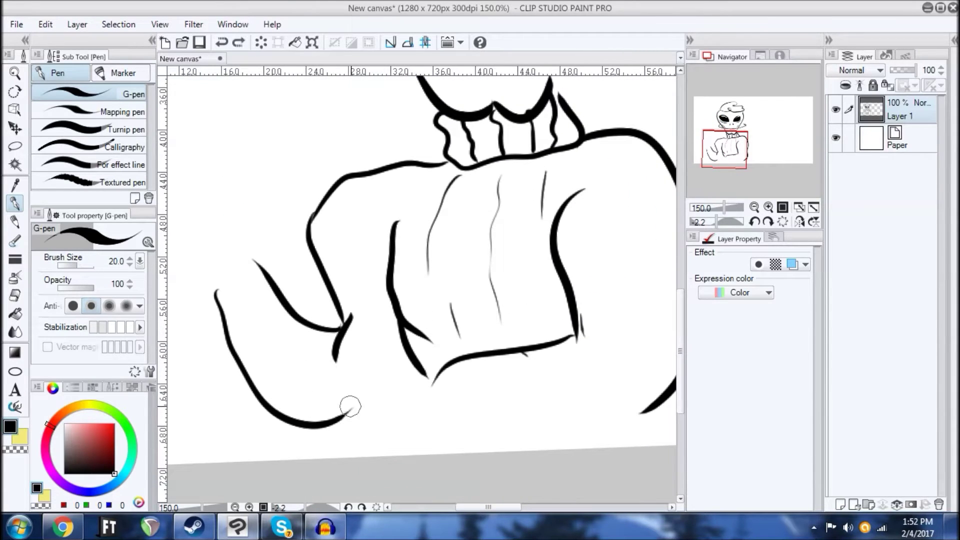
pyautogui.moveTo(338, 422); pyautogui.dragTo(419, 377)
pyautogui.moveTo(434, 324)
pyautogui.mouseDown()
pyautogui.moveTo(396, 262)
pyautogui.moveTo(384, 310)
pyautogui.moveTo(475, 331)
pyautogui.mouseUp()
pyautogui.hotkey('ctrl', 'z')
pyautogui.moveTo(364, 244); pyautogui.dragTo(398, 286)
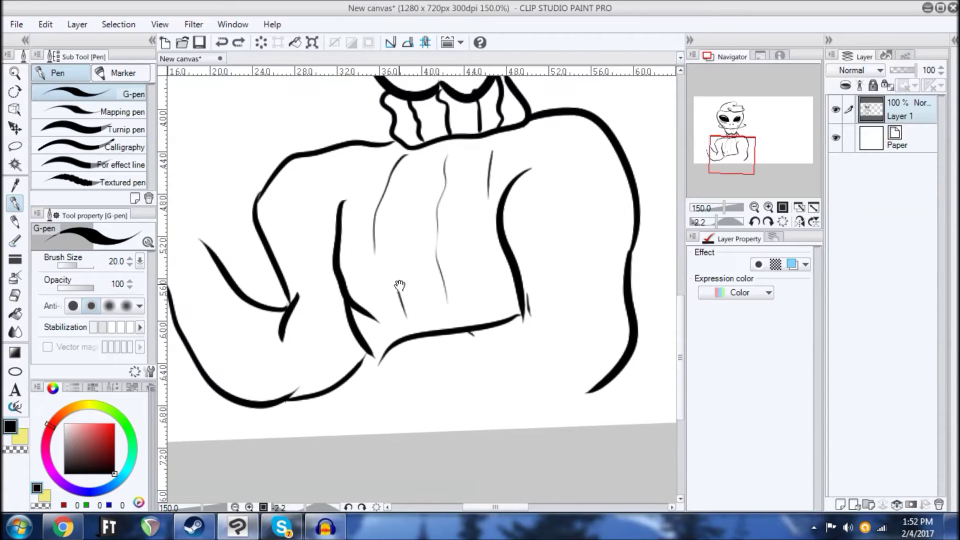
# Step: Draw a flared, ribbed cuff at the wrist end of the raised left forearm
pyautogui.moveTo(301, 203); pyautogui.dragTo(396, 251)
pyautogui.moveTo(277, 283)
pyautogui.mouseDown()
pyautogui.moveTo(344, 308)
pyautogui.moveTo(335, 333)
pyautogui.moveTo(351, 340)
pyautogui.mouseUp()
pyautogui.moveTo(378, 289)
pyautogui.mouseDown()
pyautogui.moveTo(428, 291)
pyautogui.moveTo(504, 238)
pyautogui.moveTo(407, 337)
pyautogui.moveTo(410, 270)
pyautogui.mouseUp()
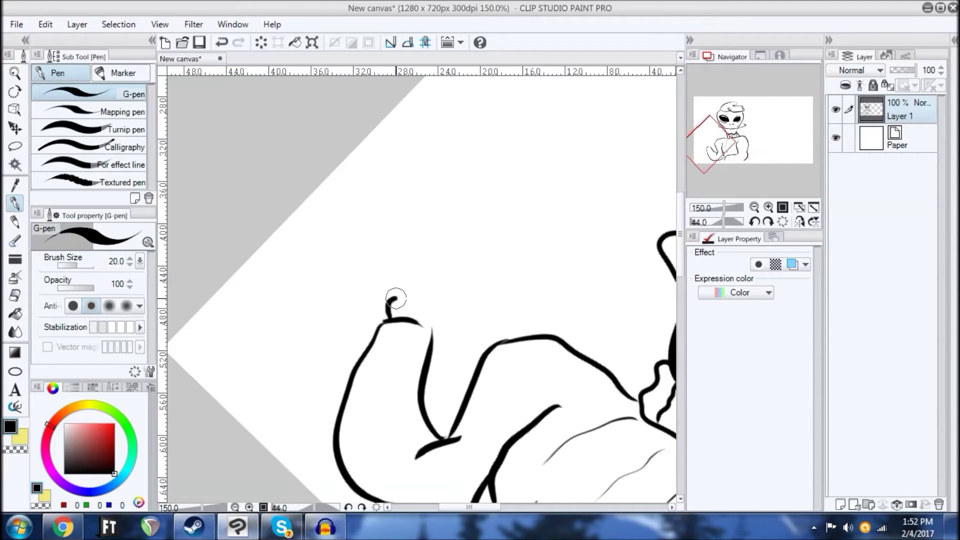
pyautogui.moveTo(440, 318); pyautogui.dragTo(426, 274)
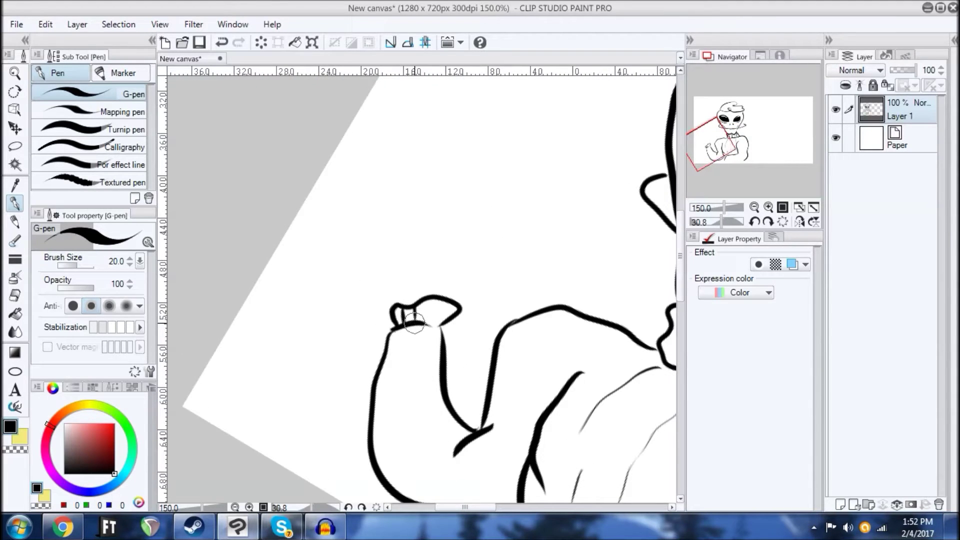
pyautogui.moveTo(475, 260); pyautogui.dragTo(481, 210)
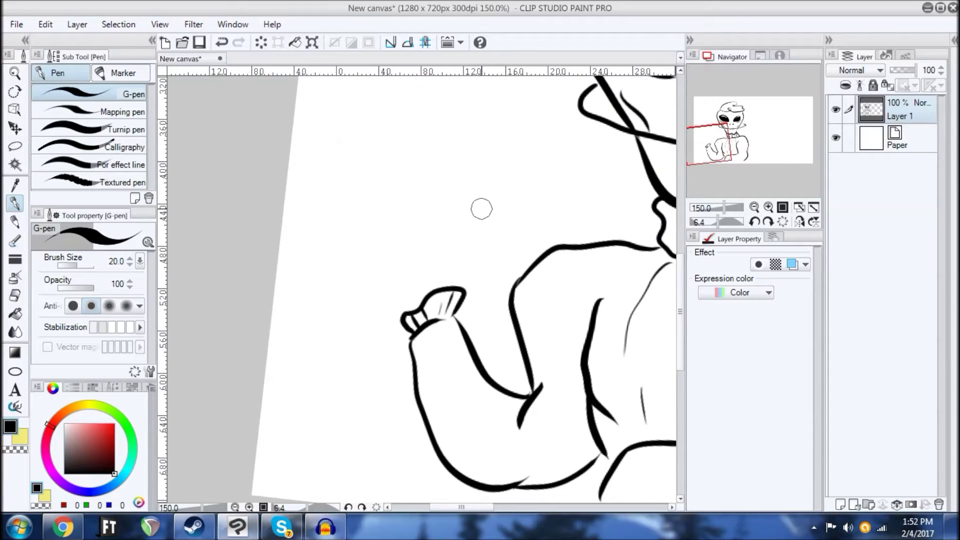
# Step: Outline the mouth as a narrow box around the lip line and start dividing it into teeth
pyautogui.scroll(-3, 482, 208)
pyautogui.moveTo(534, 181); pyautogui.dragTo(441, 215)
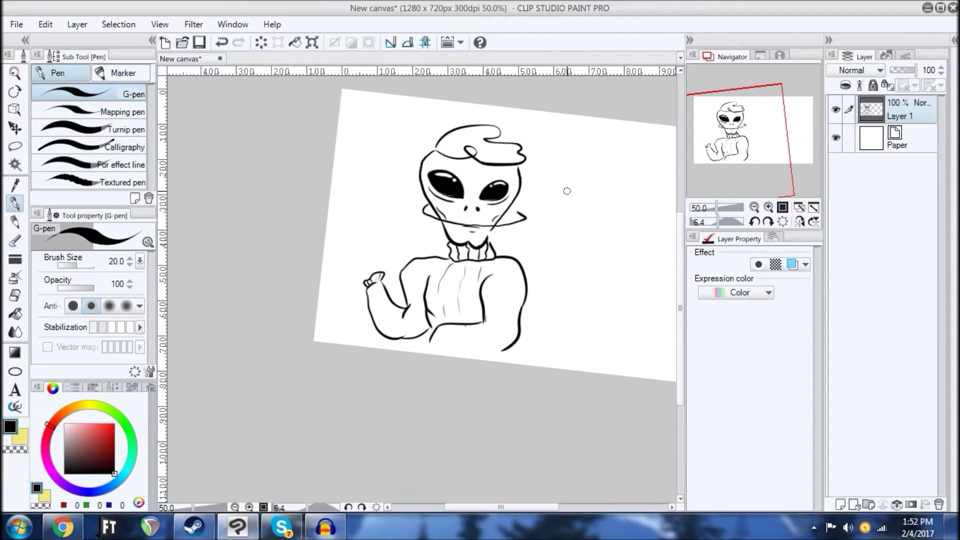
pyautogui.scroll(4, 567, 191)
pyautogui.moveTo(379, 255); pyautogui.dragTo(524, 220)
pyautogui.moveTo(269, 201)
pyautogui.mouseDown()
pyautogui.moveTo(396, 264)
pyautogui.moveTo(308, 247)
pyautogui.mouseUp()
pyautogui.moveTo(492, 262); pyautogui.dragTo(556, 225)
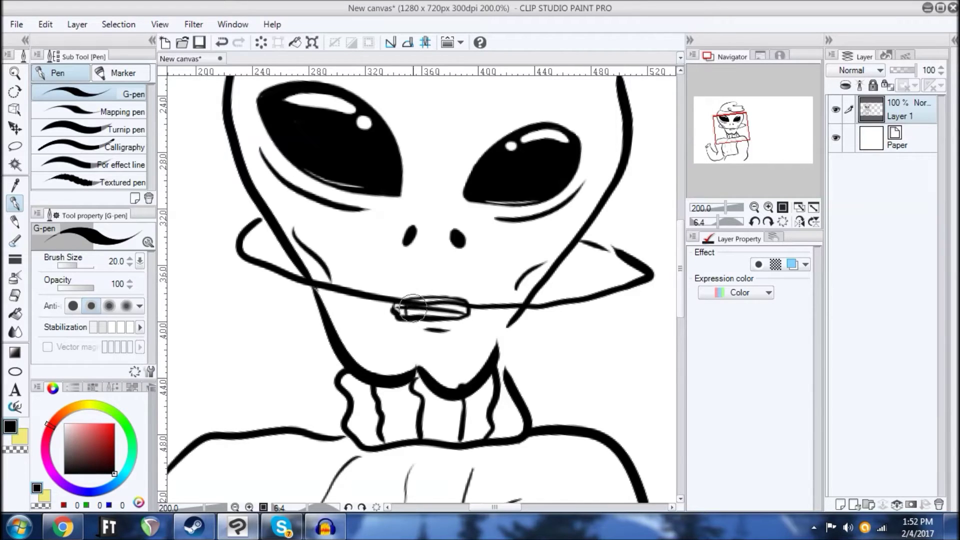
# Step: Draw a long thumb with a bulbous tip extending up and right from the left cuff
pyautogui.moveTo(440, 270)
pyautogui.mouseDown()
pyautogui.moveTo(409, 367)
pyautogui.moveTo(465, 235)
pyautogui.moveTo(488, 110)
pyautogui.mouseUp()
pyautogui.moveTo(287, 368); pyautogui.dragTo(450, 224)
pyautogui.moveTo(291, 213)
pyautogui.mouseDown()
pyautogui.moveTo(403, 313)
pyautogui.moveTo(425, 290)
pyautogui.moveTo(452, 292)
pyautogui.mouseUp()
pyautogui.moveTo(380, 313)
pyautogui.mouseDown()
pyautogui.moveTo(379, 356)
pyautogui.moveTo(414, 358)
pyautogui.moveTo(493, 279)
pyautogui.mouseUp()
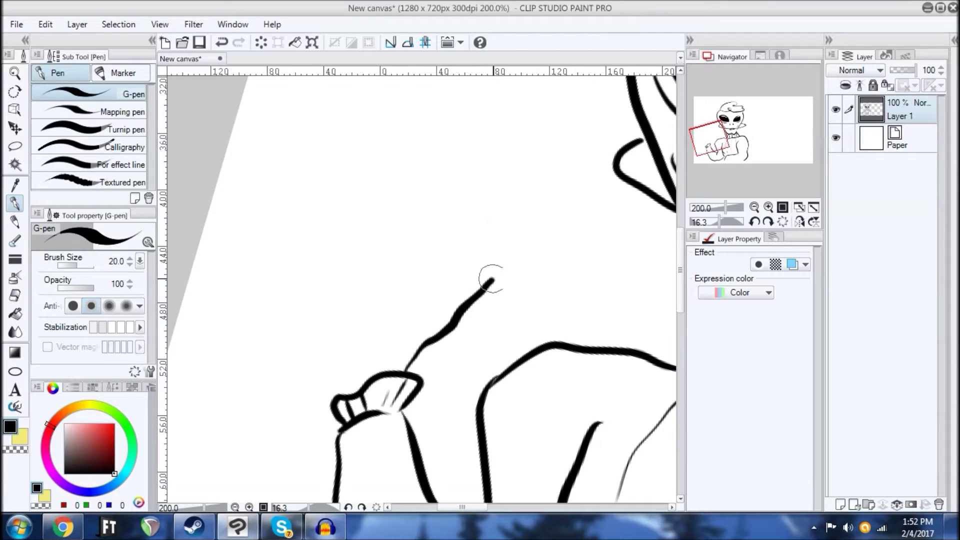
pyautogui.moveTo(548, 252); pyautogui.dragTo(514, 239)
pyautogui.moveTo(411, 309); pyautogui.dragTo(365, 334)
# Step: Draw three long fingers with rounded tips above the thumb and the upper part of the palm's outer edge
pyautogui.moveTo(403, 325)
pyautogui.mouseDown()
pyautogui.moveTo(397, 378)
pyautogui.moveTo(448, 267)
pyautogui.mouseUp()
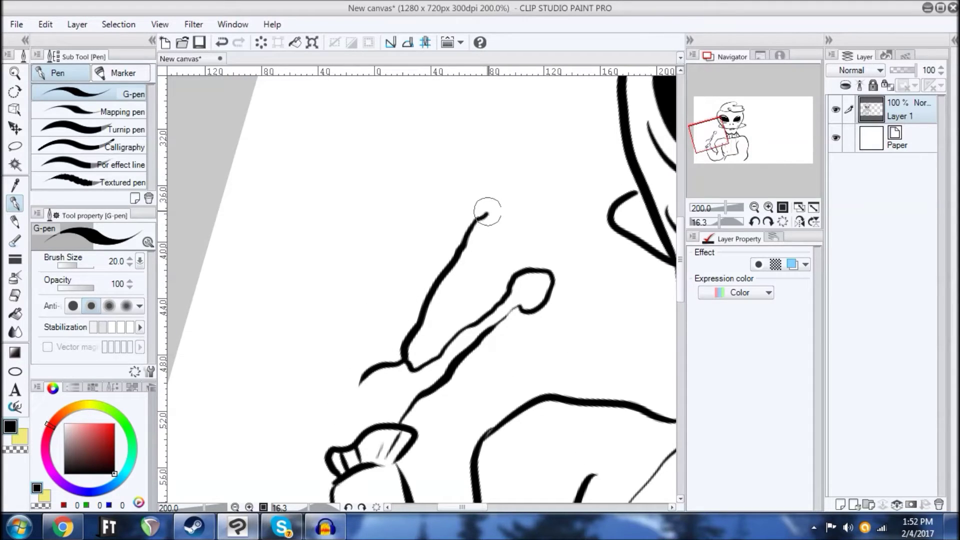
pyautogui.moveTo(487, 211); pyautogui.dragTo(464, 195)
pyautogui.moveTo(427, 267)
pyautogui.mouseDown()
pyautogui.moveTo(345, 350)
pyautogui.moveTo(380, 283)
pyautogui.moveTo(398, 186)
pyautogui.mouseUp()
pyautogui.scroll(2, 386, 350)
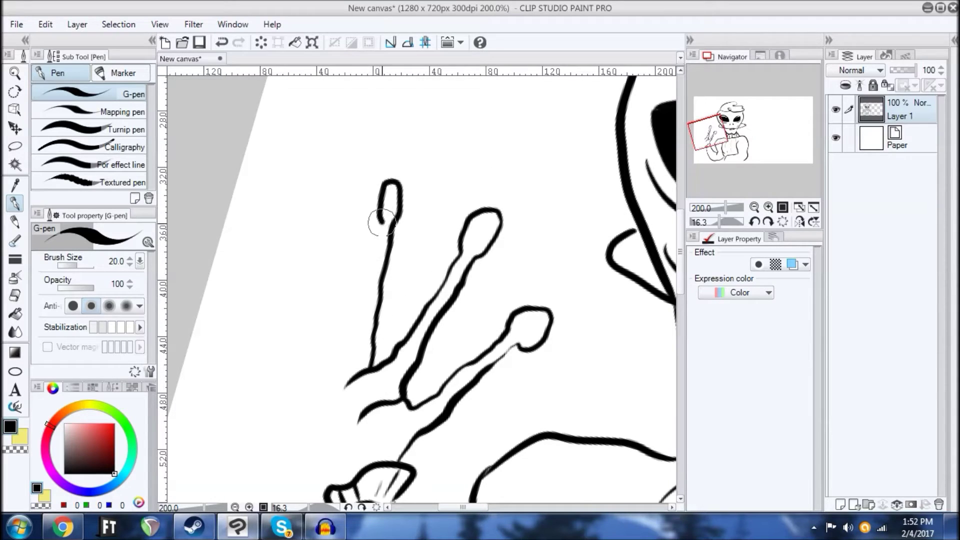
pyautogui.moveTo(381, 222); pyautogui.dragTo(361, 306)
pyautogui.moveTo(339, 362)
pyautogui.mouseDown()
pyautogui.moveTo(317, 262)
pyautogui.moveTo(288, 225)
pyautogui.mouseUp()
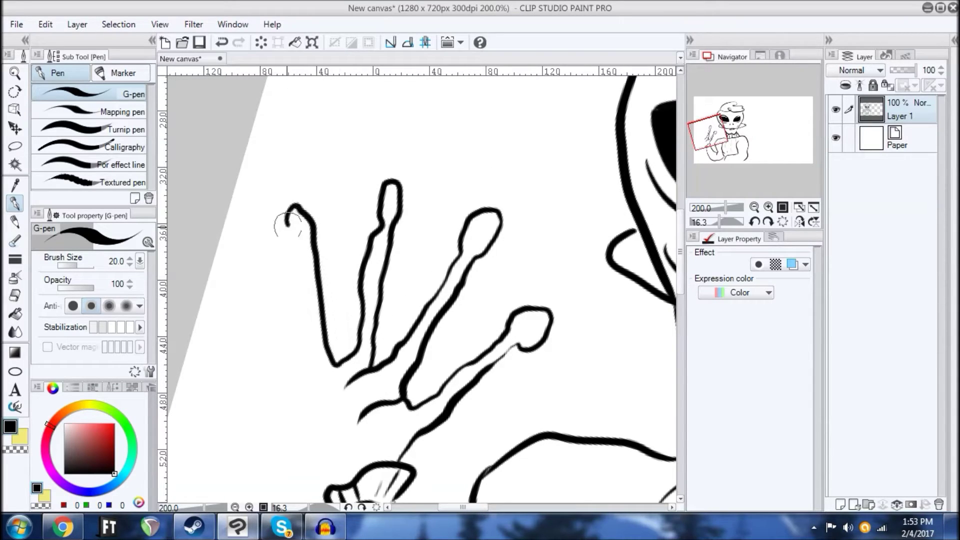
pyautogui.moveTo(310, 381); pyautogui.dragTo(325, 441)
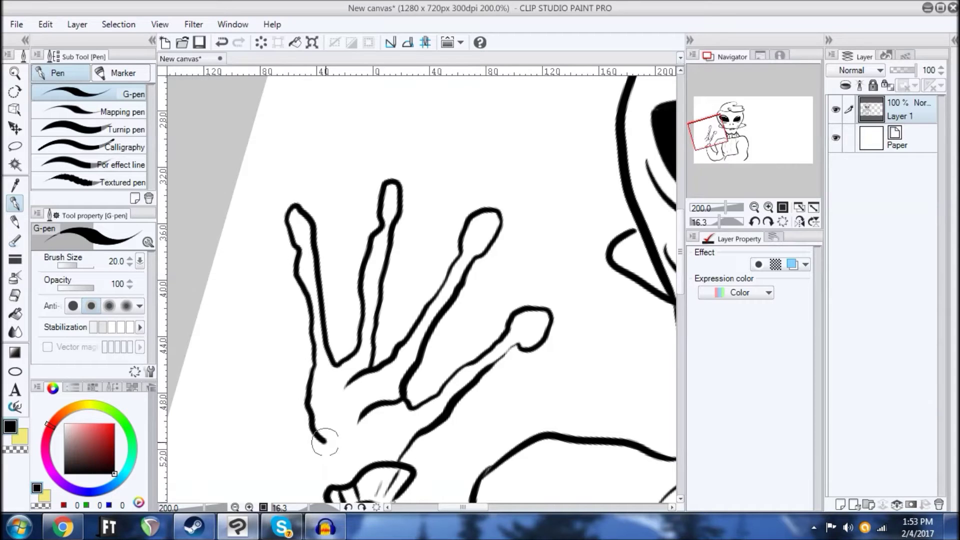
# Step: Connect the palm's outer edge to the cuff and add a short crease in the palm, redoing it once
pyautogui.moveTo(376, 394); pyautogui.dragTo(348, 291)
pyautogui.moveTo(335, 345); pyautogui.dragTo(337, 361)
pyautogui.moveTo(339, 293)
pyautogui.mouseDown()
pyautogui.moveTo(383, 337)
pyautogui.moveTo(353, 326)
pyautogui.mouseUp()
pyautogui.hotkey('ctrl', 'z')
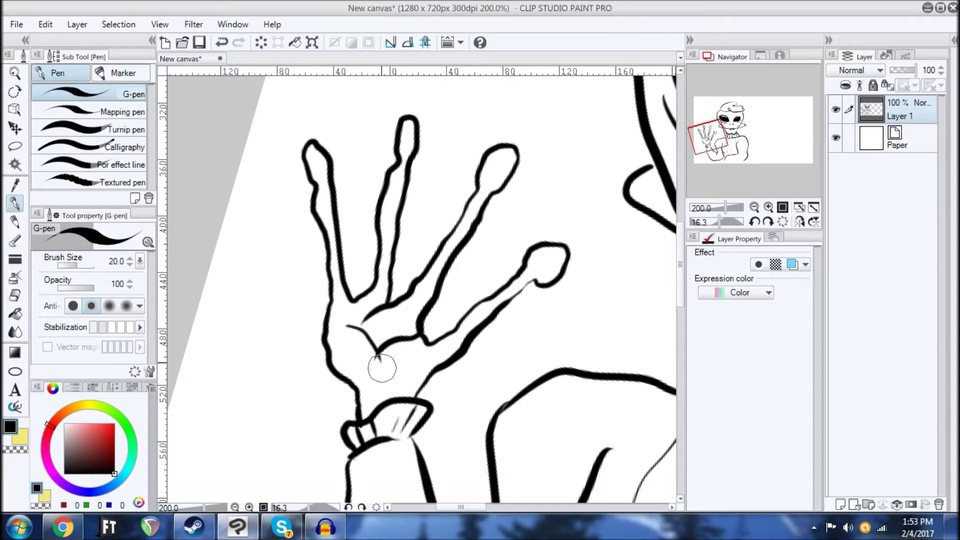
pyautogui.hotkey('ctrl', 'z')
pyautogui.hotkey('ctrl', 'z')
pyautogui.moveTo(355, 336); pyautogui.dragTo(377, 367)
# Step: Add small joint creases across the fingers of the raised hand
pyautogui.moveTo(437, 235); pyautogui.dragTo(426, 331)
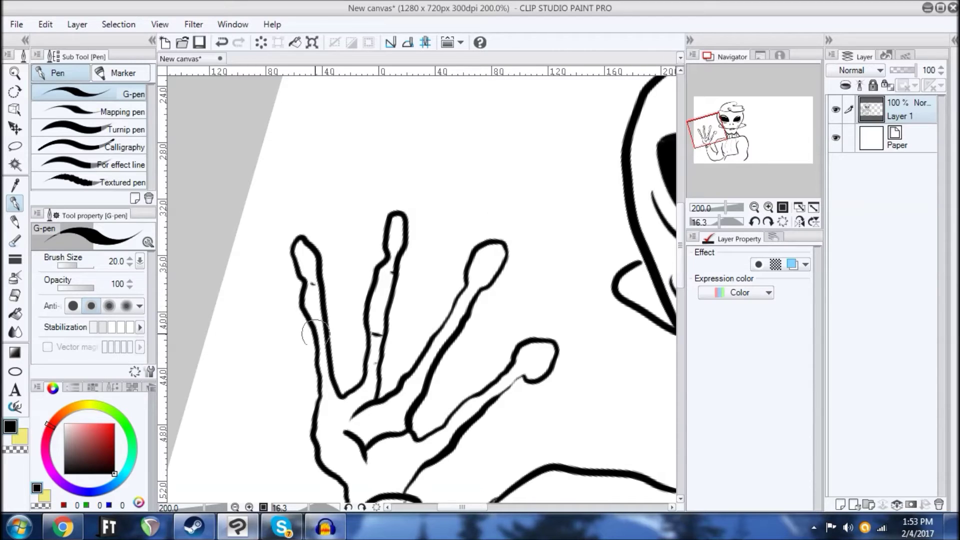
pyautogui.moveTo(482, 293); pyautogui.dragTo(410, 238)
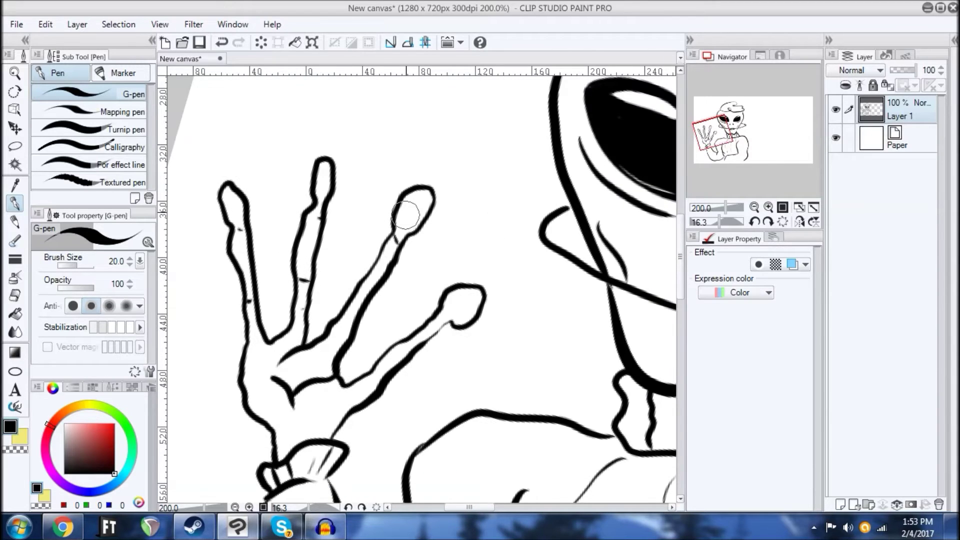
pyautogui.scroll(-5, 406, 215)
pyautogui.moveTo(590, 185); pyautogui.dragTo(580, 229)
pyautogui.scroll(1, 580, 229)
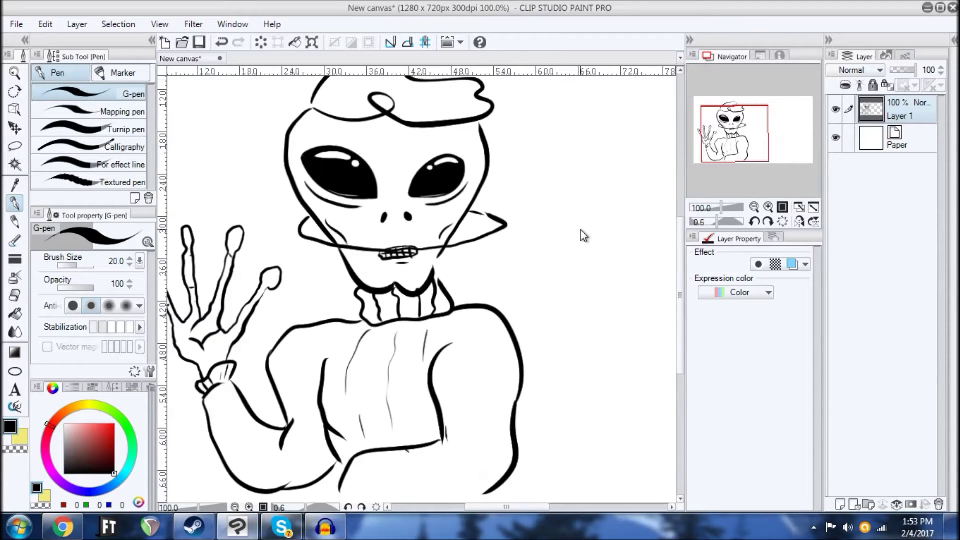
# Step: Transform the alien drawing to 99% scale, move it toward the canvas's left edge, and apply the transformation
pyautogui.scroll(-2, 580, 229)
pyautogui.moveTo(520, 135); pyautogui.dragTo(483, 176)
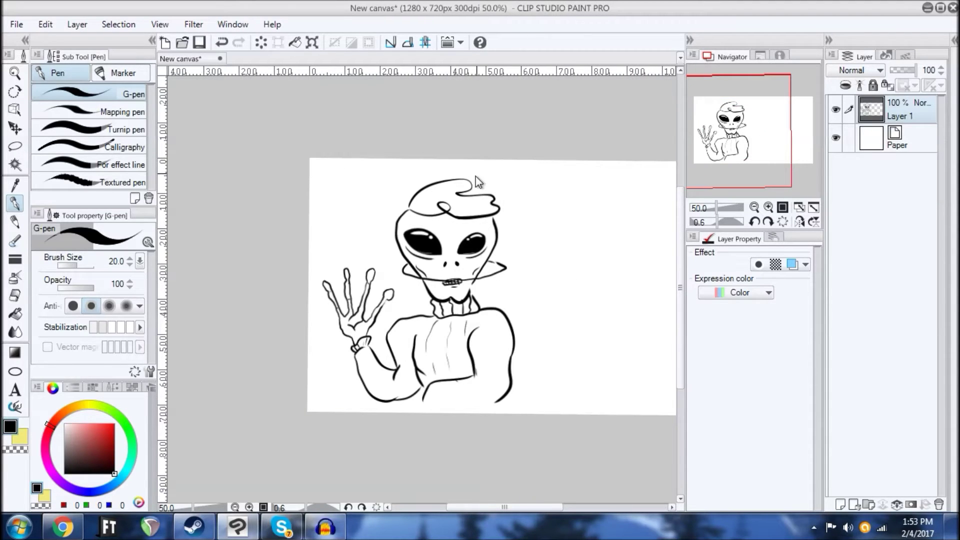
pyautogui.hotkey('ctrl', 't')
pyautogui.moveTo(403, 194); pyautogui.dragTo(402, 230)
pyautogui.moveTo(451, 261)
pyautogui.mouseDown()
pyautogui.moveTo(461, 248)
pyautogui.moveTo(398, 271)
pyautogui.moveTo(433, 234)
pyautogui.moveTo(531, 233)
pyautogui.mouseUp()
pyautogui.moveTo(430, 374); pyautogui.dragTo(429, 411)
pyautogui.moveTo(478, 310)
pyautogui.mouseDown()
pyautogui.moveTo(470, 288)
pyautogui.moveTo(478, 292)
pyautogui.moveTo(403, 305)
pyautogui.mouseUp()
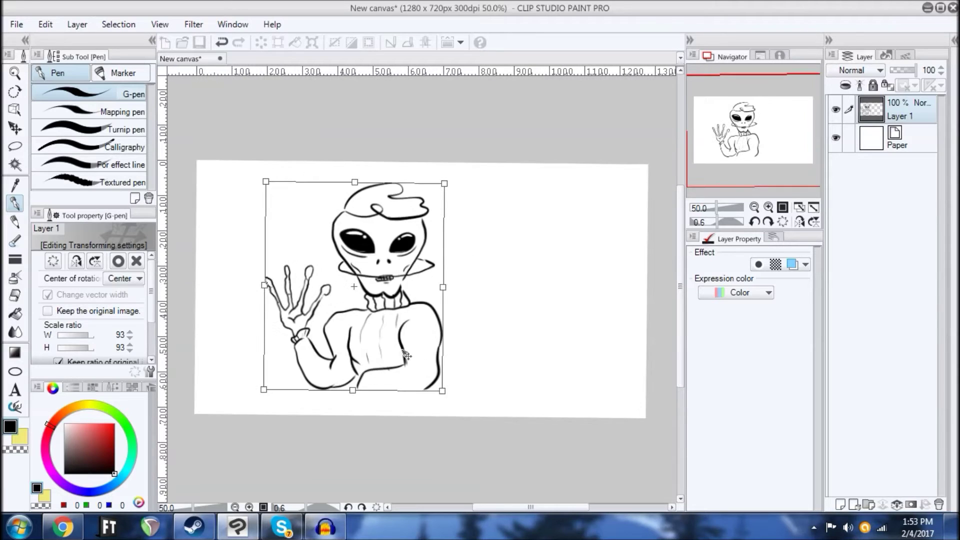
pyautogui.moveTo(352, 389); pyautogui.dragTo(353, 406)
pyautogui.moveTo(408, 340)
pyautogui.mouseDown()
pyautogui.moveTo(369, 323)
pyautogui.moveTo(361, 330)
pyautogui.mouseUp()
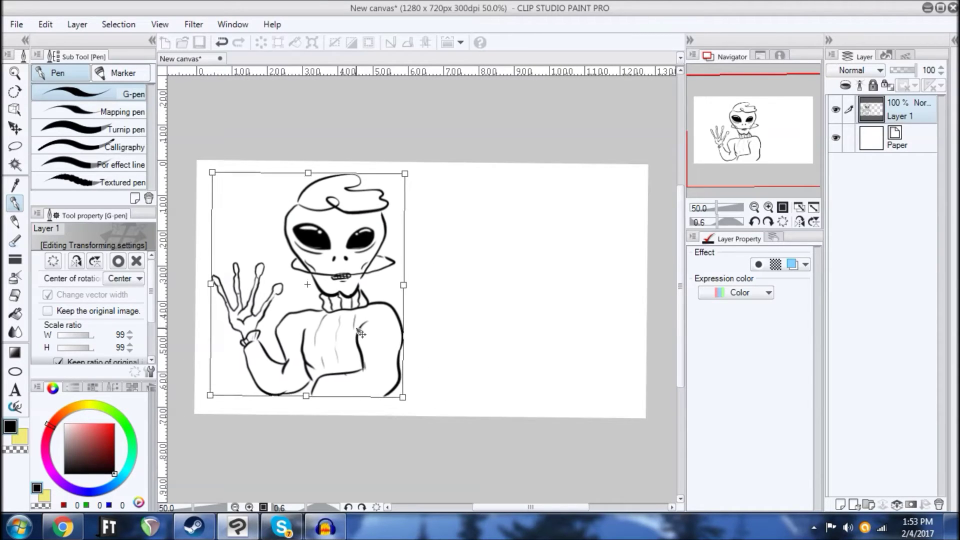
pyautogui.press('space')
pyautogui.moveTo(488, 254); pyautogui.dragTo(502, 246)
pyautogui.click(910, 134)
pyautogui.click(436, 209)
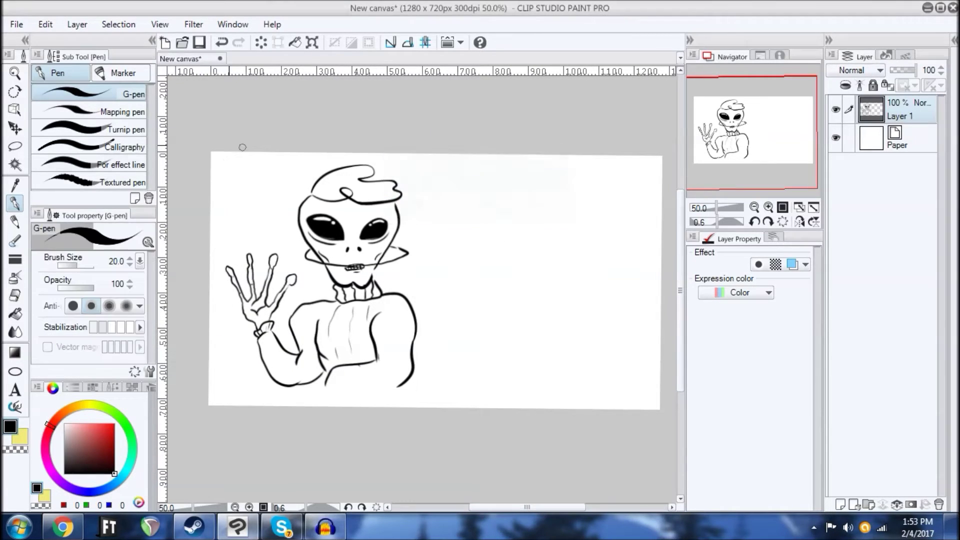
# Step: Lasso the alien's head and turtleneck collar, and copy and paste them onto a separate layer
pyautogui.press('m')
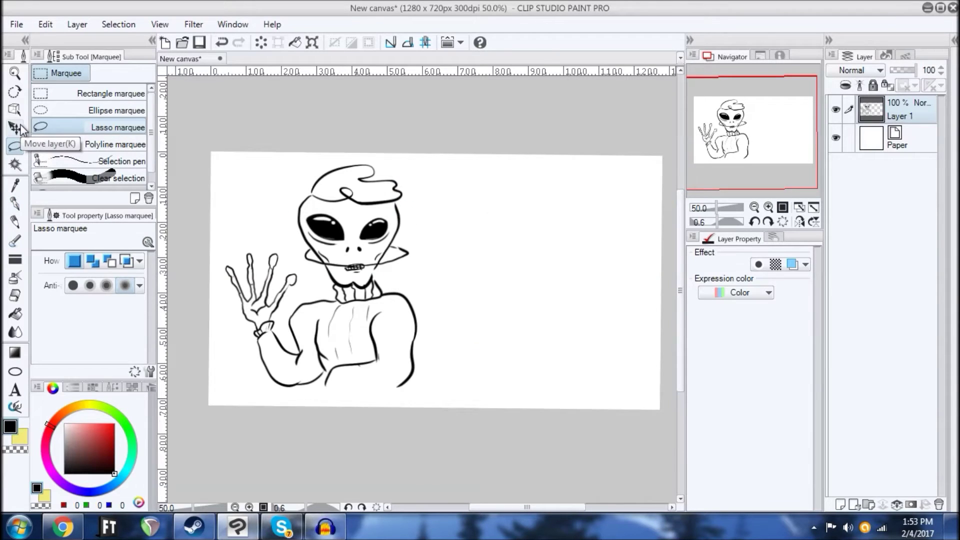
pyautogui.hotkey('ctrl', '+')
pyautogui.press('space')
pyautogui.moveTo(448, 262); pyautogui.dragTo(501, 315)
pyautogui.moveTo(360, 176); pyautogui.dragTo(359, 155)
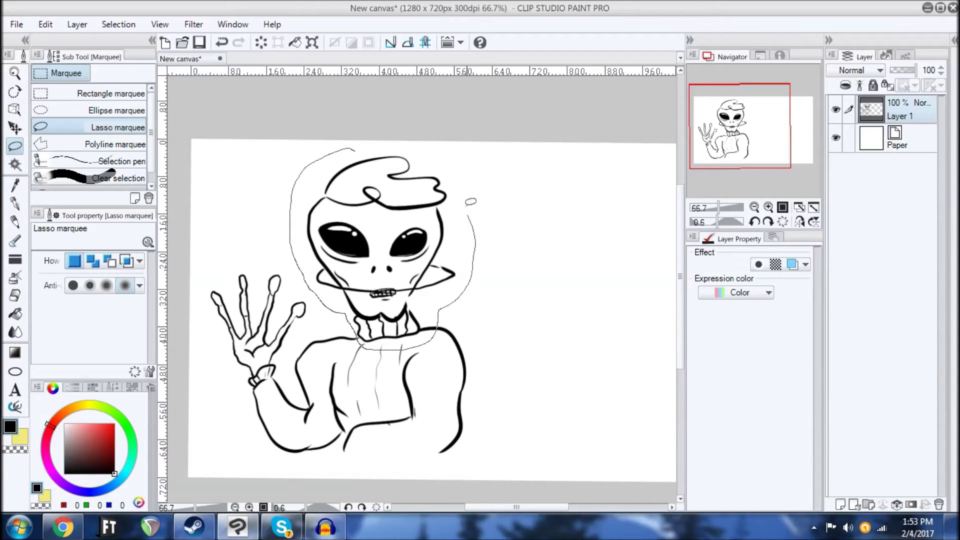
pyautogui.moveTo(406, 140); pyautogui.dragTo(333, 148)
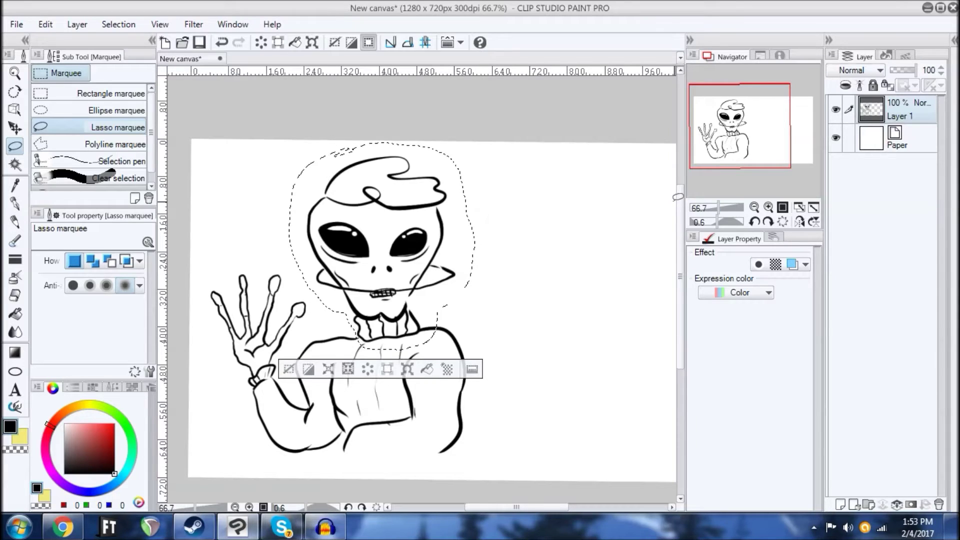
pyautogui.hotkey('ctrl', 'c')
pyautogui.hotkey('ctrl', 'v')
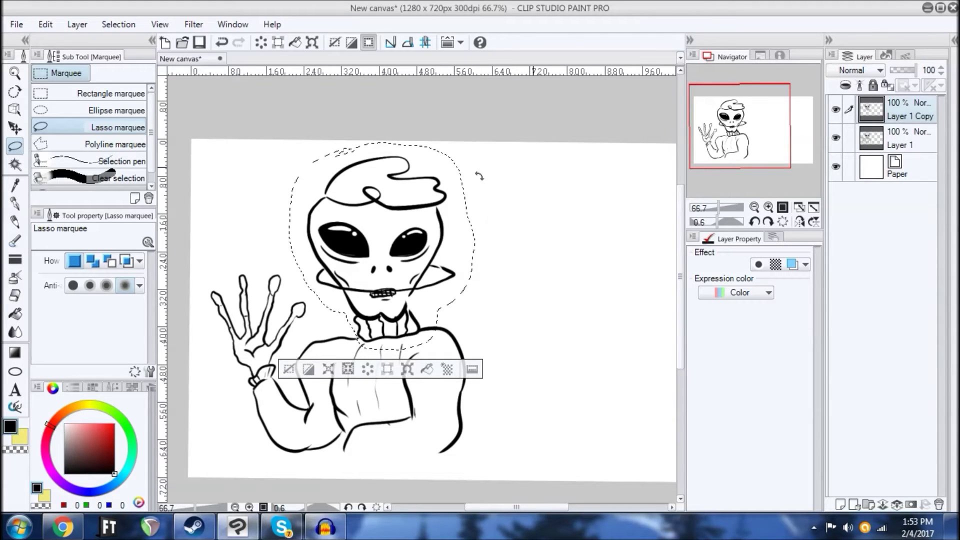
# Step: Enlarge the copied head to 156%, place it on the right of the original alien, and apply the transformation
pyautogui.hotkey('ctrl', 't')
pyautogui.moveTo(408, 220); pyautogui.dragTo(535, 251)
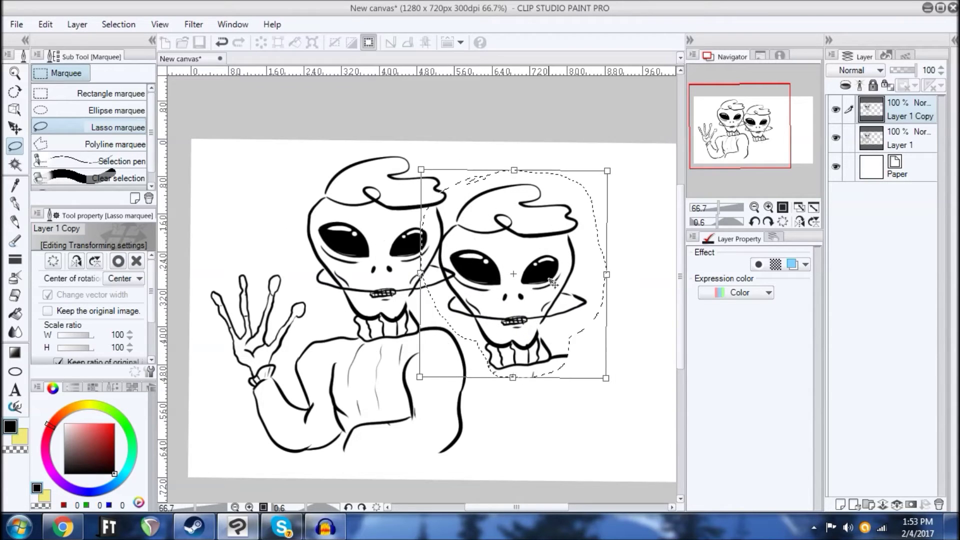
pyautogui.press('space')
pyautogui.moveTo(520, 379); pyautogui.dragTo(466, 466)
pyautogui.press('space')
pyautogui.moveTo(519, 316); pyautogui.dragTo(561, 339)
pyautogui.press('Return')
pyautogui.moveTo(567, 295); pyautogui.dragTo(584, 256)
pyautogui.press('Return')
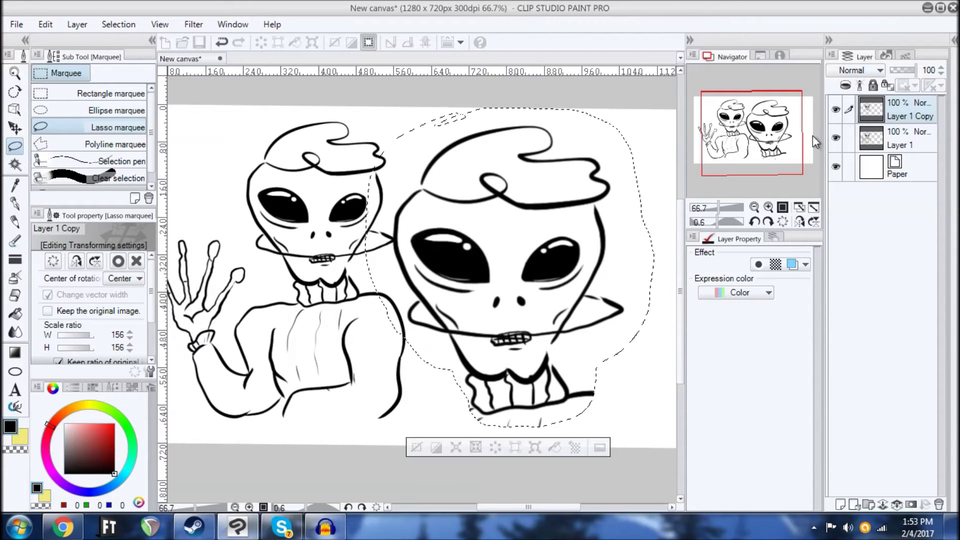
pyautogui.hotkey('ctrl', 't')
pyautogui.click(902, 140)
pyautogui.click(400, 204)
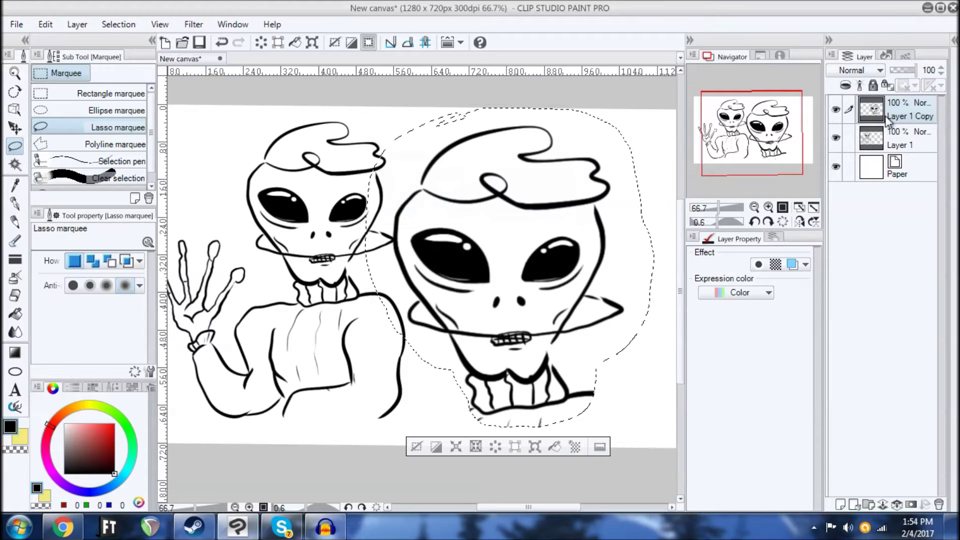
pyautogui.keyDown('ctrl'); pyautogui.click(911, 147); pyautogui.keyUp('ctrl')
pyautogui.hotkey('ctrl', '-')
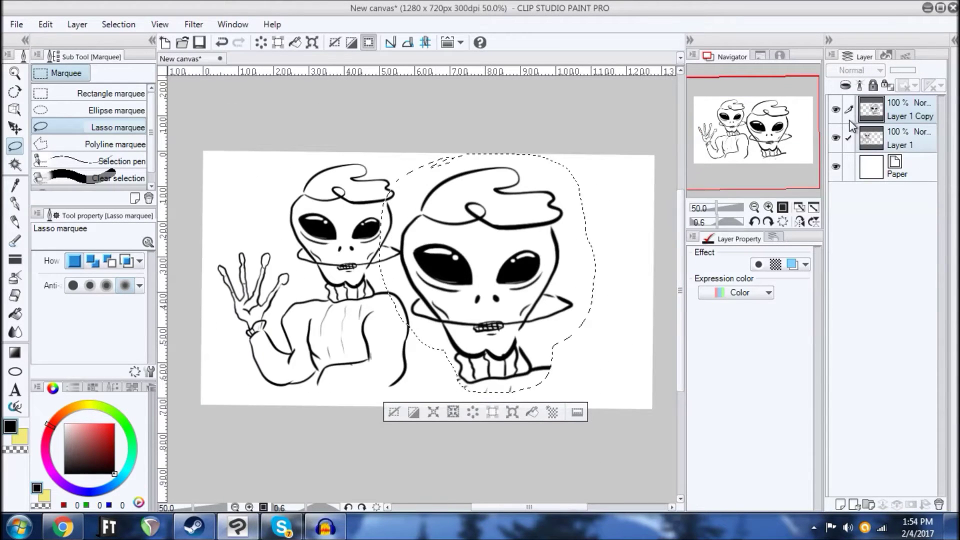
pyautogui.hotkey('ctrl', 't')
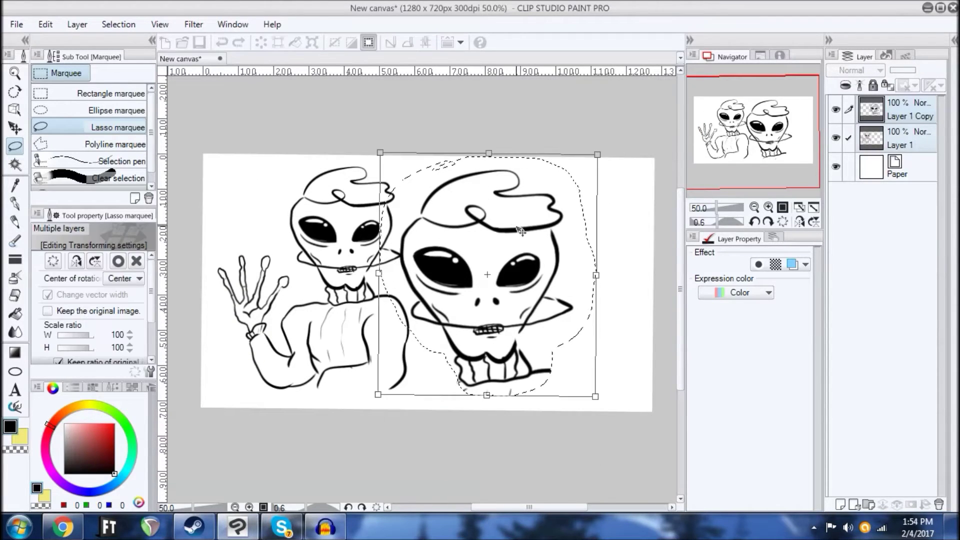
pyautogui.press('Return')
pyautogui.click(417, 205)
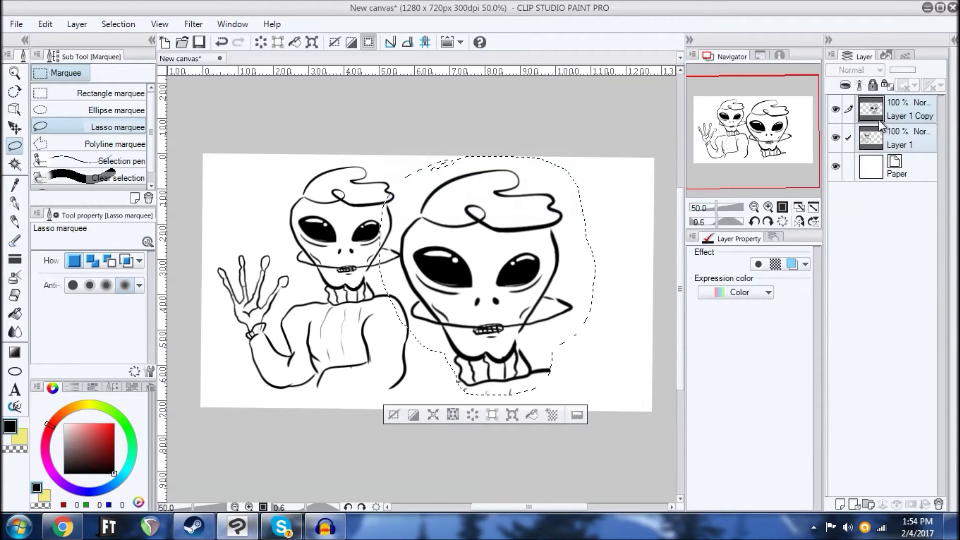
# Step: Clear the selection, scale Layer 1 and Layer 1 Copy together to 89%, and apply the transformation
pyautogui.click(910, 120)
pyautogui.click(393, 415)
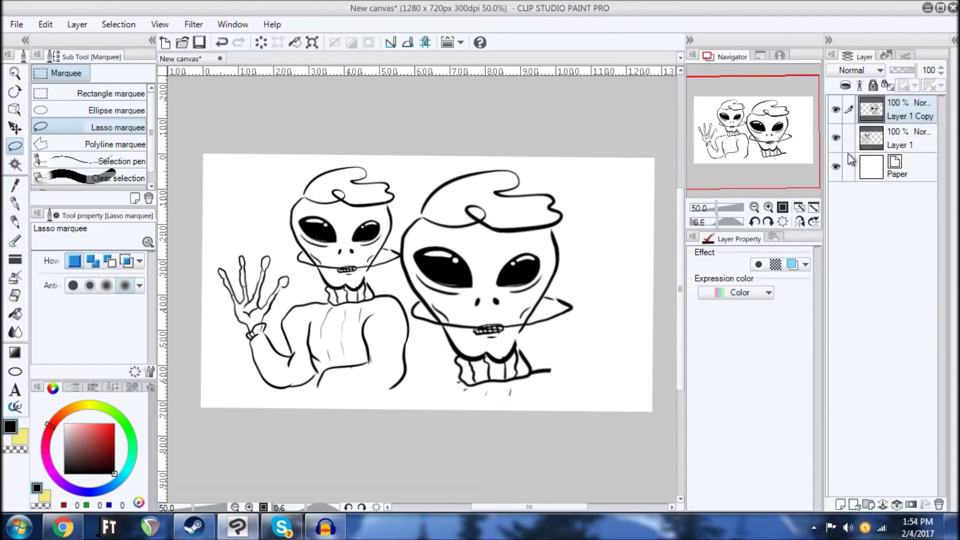
pyautogui.keyDown('ctrl'); pyautogui.click(908, 150); pyautogui.keyUp('ctrl')
pyautogui.hotkey('ctrl', 't')
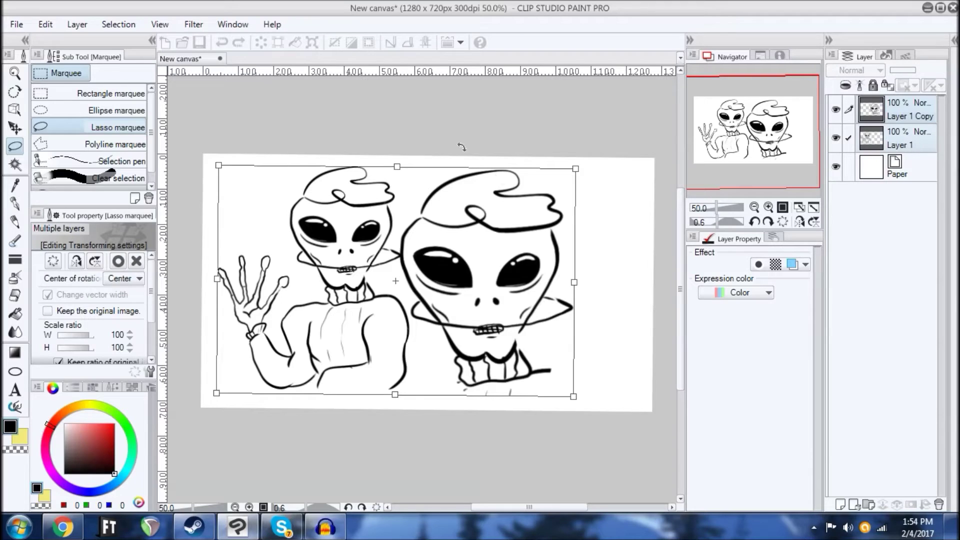
pyautogui.moveTo(397, 167); pyautogui.dragTo(397, 192)
pyautogui.moveTo(468, 231); pyautogui.dragTo(449, 215)
pyautogui.click(913, 152)
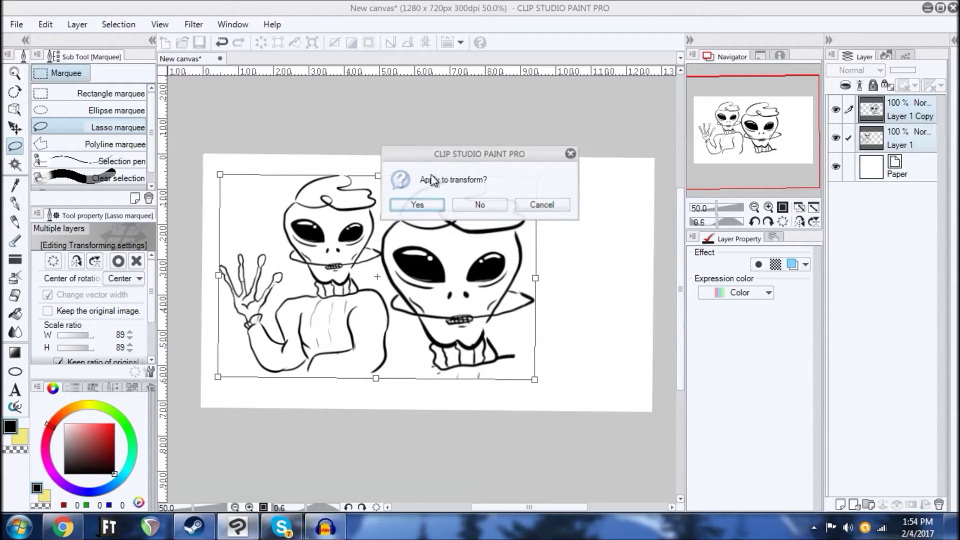
pyautogui.click(416, 204)
# Step: Erase the shoulder stub and stray marks around the large head's collar using the G-pen with transparent colour
pyautogui.scroll(5, 327, 311)
pyautogui.moveTo(327, 312); pyautogui.dragTo(252, 204)
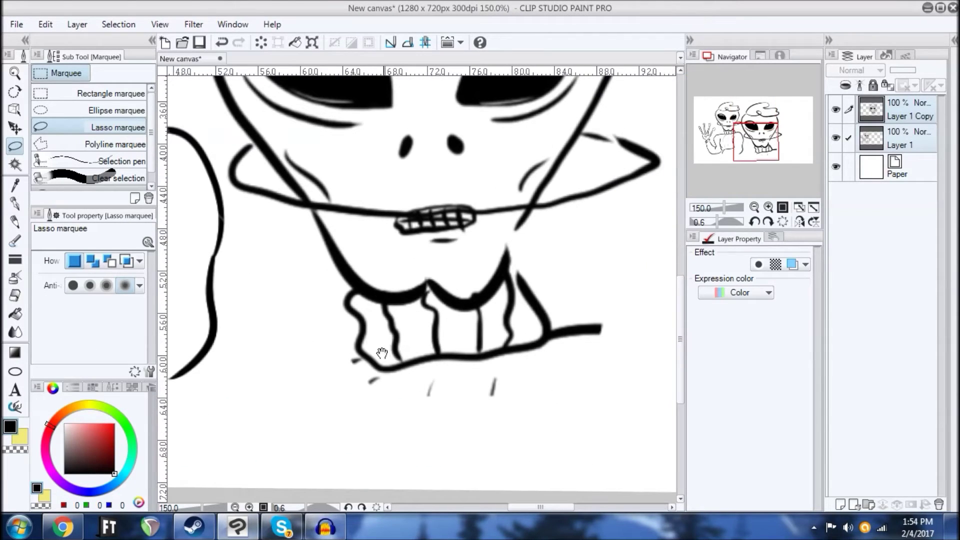
pyautogui.click(15, 203)
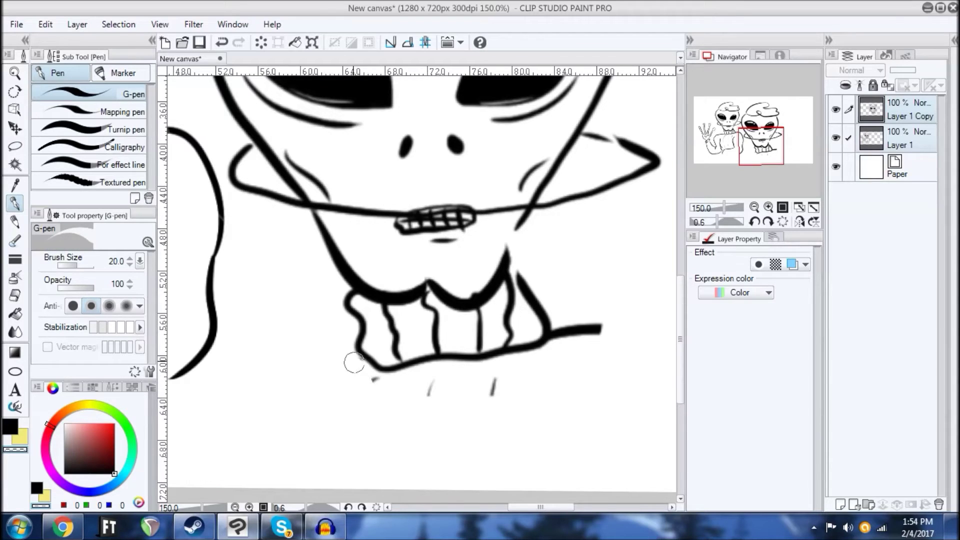
pyautogui.moveTo(569, 330)
pyautogui.mouseDown()
pyautogui.moveTo(556, 347)
pyautogui.moveTo(570, 322)
pyautogui.moveTo(579, 351)
pyautogui.moveTo(606, 309)
pyautogui.mouseUp()
pyautogui.scroll(-4, 607, 308)
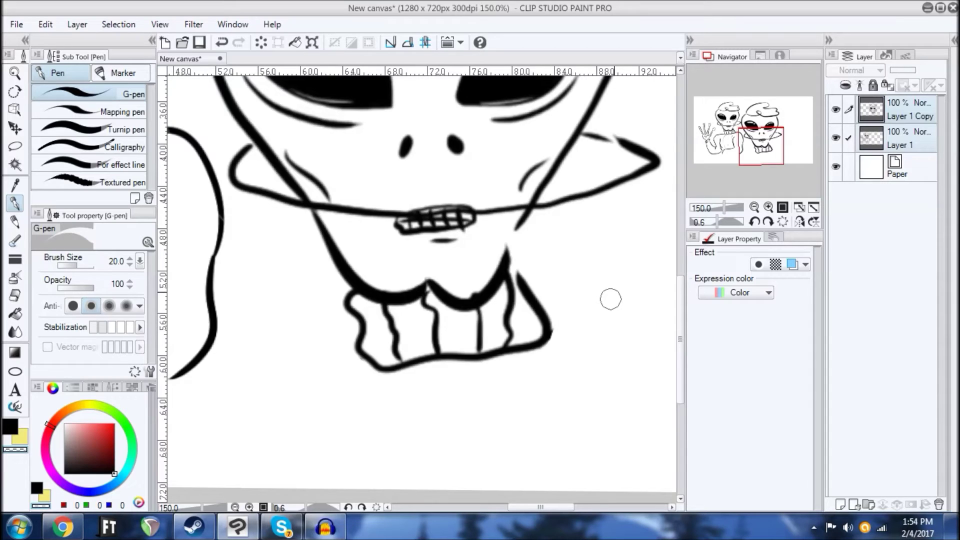
pyautogui.scroll(1, 613, 292)
pyautogui.moveTo(379, 299); pyautogui.dragTo(478, 350)
pyautogui.moveTo(497, 280)
pyautogui.mouseDown()
pyautogui.moveTo(493, 319)
pyautogui.moveTo(457, 274)
pyautogui.moveTo(506, 255)
pyautogui.moveTo(485, 283)
pyautogui.moveTo(506, 262)
pyautogui.moveTo(590, 322)
pyautogui.mouseUp()
pyautogui.scroll(-2, 557, 132)
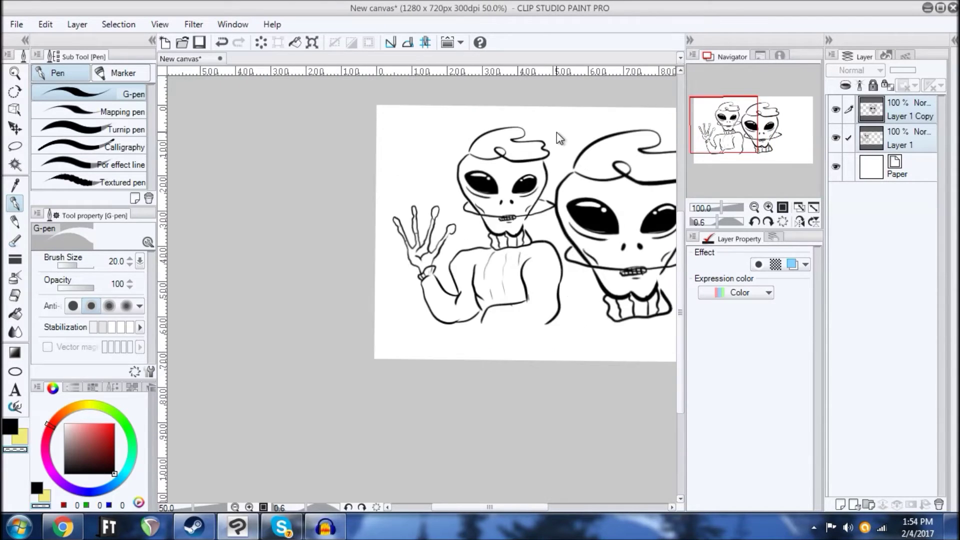
pyautogui.scroll(1, 556, 132)
pyautogui.moveTo(563, 284); pyautogui.dragTo(483, 249)
pyautogui.click(15, 222)
pyautogui.click(15, 204)
pyautogui.moveTo(644, 223)
pyautogui.mouseDown()
pyautogui.moveTo(424, 218)
pyautogui.moveTo(477, 199)
pyautogui.moveTo(495, 265)
pyautogui.moveTo(408, 225)
pyautogui.mouseUp()
pyautogui.moveTo(493, 229); pyautogui.dragTo(620, 188)
pyautogui.moveTo(266, 223); pyautogui.dragTo(352, 256)
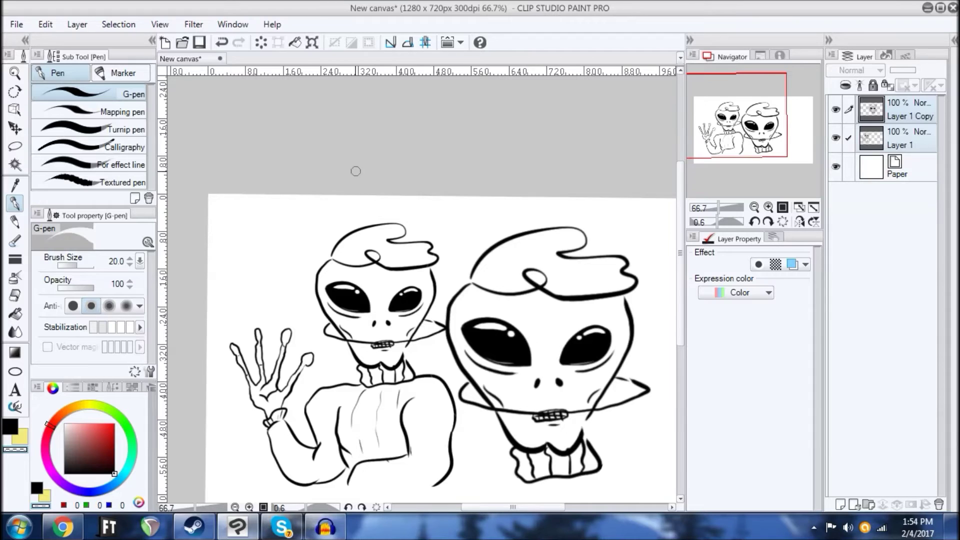
# Step: Add a new raster layer and place it beneath both alien layers, directly above the Paper layer
pyautogui.click(911, 145)
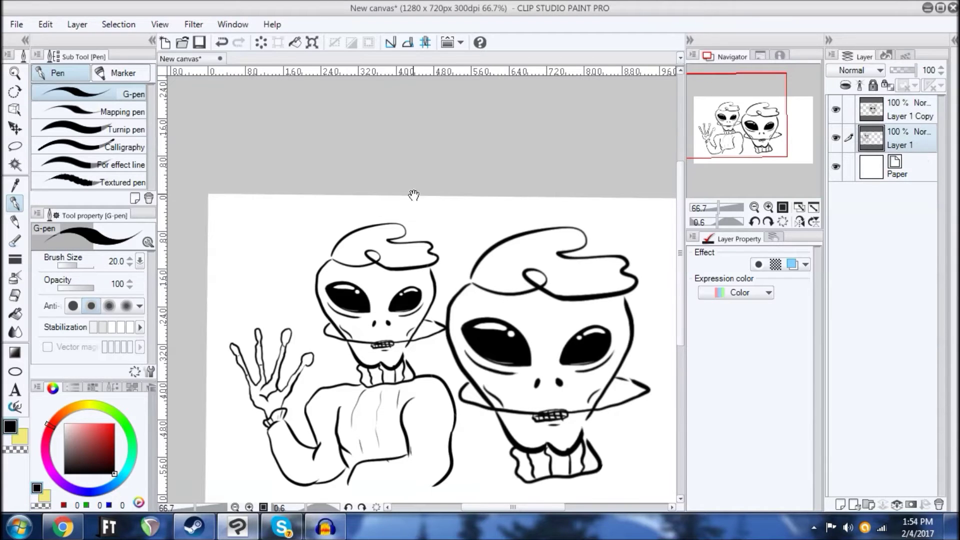
pyautogui.moveTo(343, 228); pyautogui.dragTo(413, 216)
pyautogui.moveTo(475, 235); pyautogui.dragTo(428, 200)
pyautogui.click(839, 503)
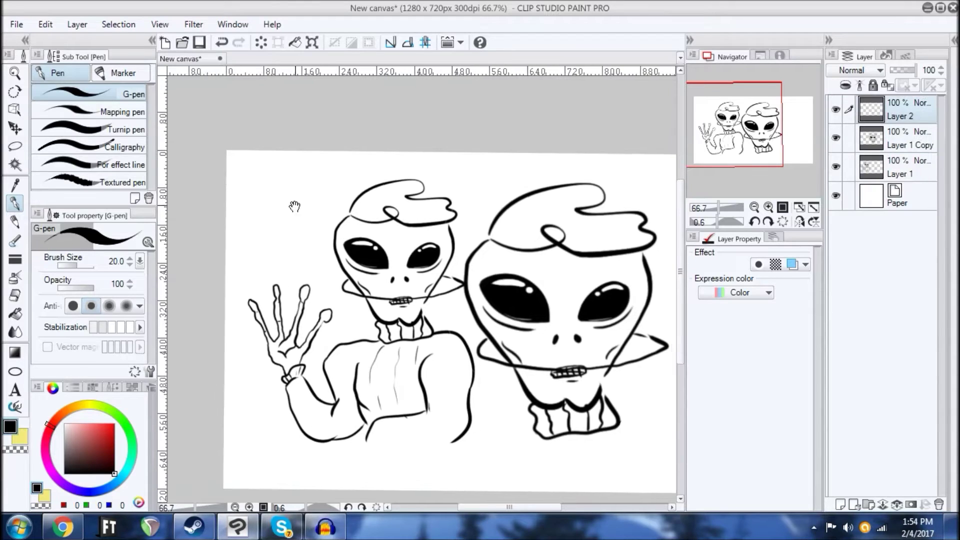
pyautogui.moveTo(915, 141); pyautogui.dragTo(922, 163)
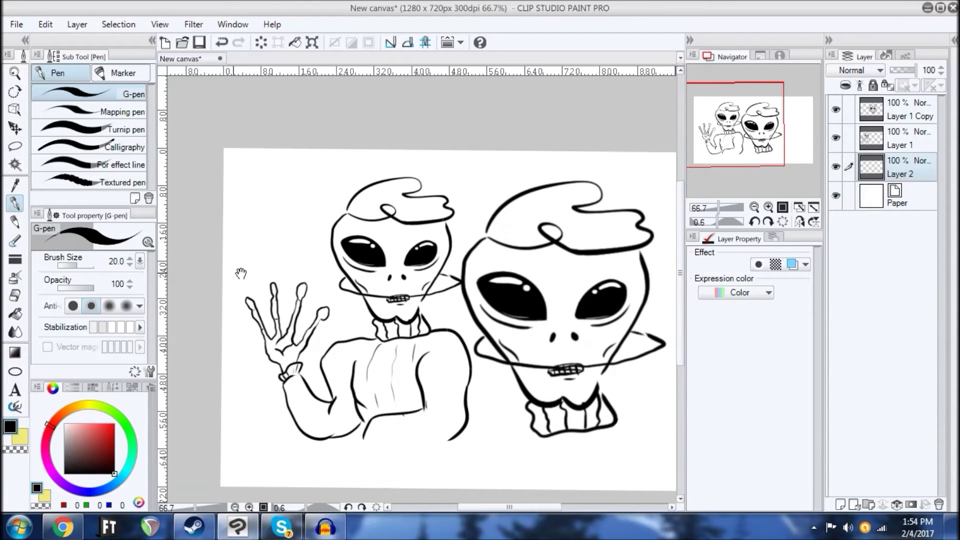
# Step: Draw a thick curved planet edge across the canvas's upper-left corner, redoing the stroke once
pyautogui.moveTo(268, 172); pyautogui.dragTo(290, 193)
pyautogui.moveTo(230, 281); pyautogui.dragTo(341, 103)
pyautogui.moveTo(448, 123)
pyautogui.mouseDown()
pyautogui.moveTo(436, 71)
pyautogui.moveTo(424, 70)
pyautogui.mouseUp()
pyautogui.hotkey('ctrl', 'z')
pyautogui.moveTo(229, 277); pyautogui.dragTo(320, 156)
pyautogui.moveTo(419, 116); pyautogui.dragTo(268, 111)
# Step: Draw a long, narrow looped ring from the canvas corner across the planet's edge, redoing its outline strokes
pyautogui.moveTo(500, 245)
pyautogui.mouseDown()
pyautogui.moveTo(519, 151)
pyautogui.moveTo(595, 83)
pyautogui.mouseUp()
pyautogui.moveTo(519, 200); pyautogui.dragTo(487, 170)
pyautogui.moveTo(405, 270); pyautogui.dragTo(360, 225)
pyautogui.moveTo(322, 327)
pyautogui.mouseDown()
pyautogui.moveTo(358, 252)
pyautogui.moveTo(328, 316)
pyautogui.moveTo(311, 327)
pyautogui.mouseUp()
pyautogui.hotkey('ctrl', 'z')
pyautogui.moveTo(519, 148)
pyautogui.mouseDown()
pyautogui.moveTo(375, 303)
pyautogui.moveTo(534, 120)
pyautogui.moveTo(337, 116)
pyautogui.moveTo(512, 122)
pyautogui.moveTo(564, 151)
pyautogui.moveTo(251, 280)
pyautogui.moveTo(394, 296)
pyautogui.moveTo(338, 371)
pyautogui.mouseUp()
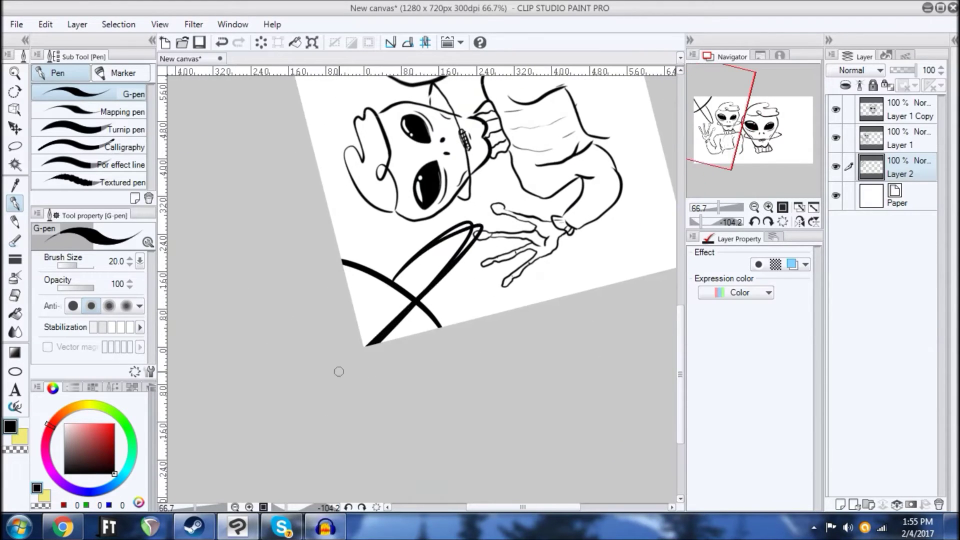
pyautogui.hotkey('ctrl', 'z')
pyautogui.moveTo(384, 282)
pyautogui.mouseDown()
pyautogui.moveTo(391, 270)
pyautogui.moveTo(408, 306)
pyautogui.moveTo(465, 233)
pyautogui.moveTo(372, 344)
pyautogui.mouseUp()
pyautogui.hotkey('ctrl', 'z')
pyautogui.hotkey('ctrl', 'z')
pyautogui.moveTo(385, 277)
pyautogui.mouseDown()
pyautogui.moveTo(394, 324)
pyautogui.moveTo(447, 258)
pyautogui.moveTo(366, 344)
pyautogui.mouseUp()
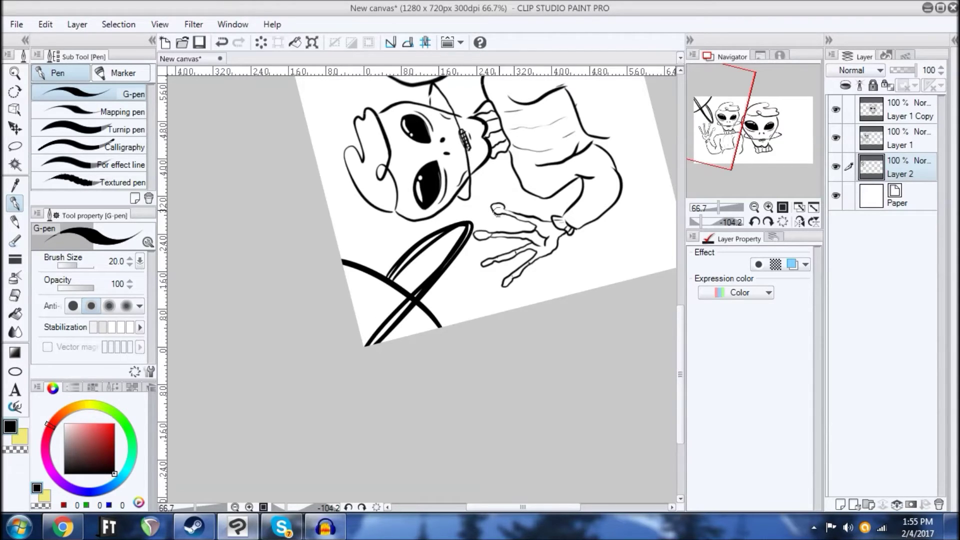
# Step: Draw a mountain ridge from beside the large head's collar to the canvas's right edge, with a wavy contour down its slope
pyautogui.moveTo(498, 211); pyautogui.dragTo(464, 400)
pyautogui.moveTo(670, 285); pyautogui.dragTo(535, 143)
pyautogui.moveTo(540, 212); pyautogui.dragTo(486, 167)
pyautogui.moveTo(398, 137); pyautogui.dragTo(451, 136)
pyautogui.hotkey('ctrl', 'z')
pyautogui.moveTo(672, 246)
pyautogui.mouseDown()
pyautogui.moveTo(635, 230)
pyautogui.moveTo(544, 249)
pyautogui.moveTo(518, 197)
pyautogui.moveTo(433, 167)
pyautogui.mouseUp()
pyautogui.moveTo(393, 298)
pyautogui.mouseDown()
pyautogui.moveTo(475, 275)
pyautogui.moveTo(526, 317)
pyautogui.moveTo(590, 323)
pyautogui.mouseUp()
pyautogui.moveTo(631, 204); pyautogui.dragTo(554, 181)
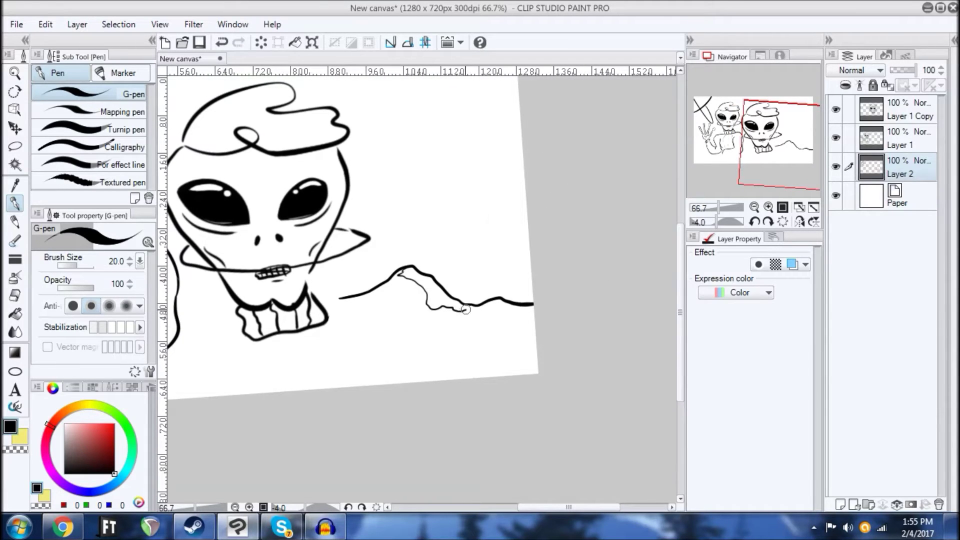
pyautogui.moveTo(507, 289); pyautogui.dragTo(465, 287)
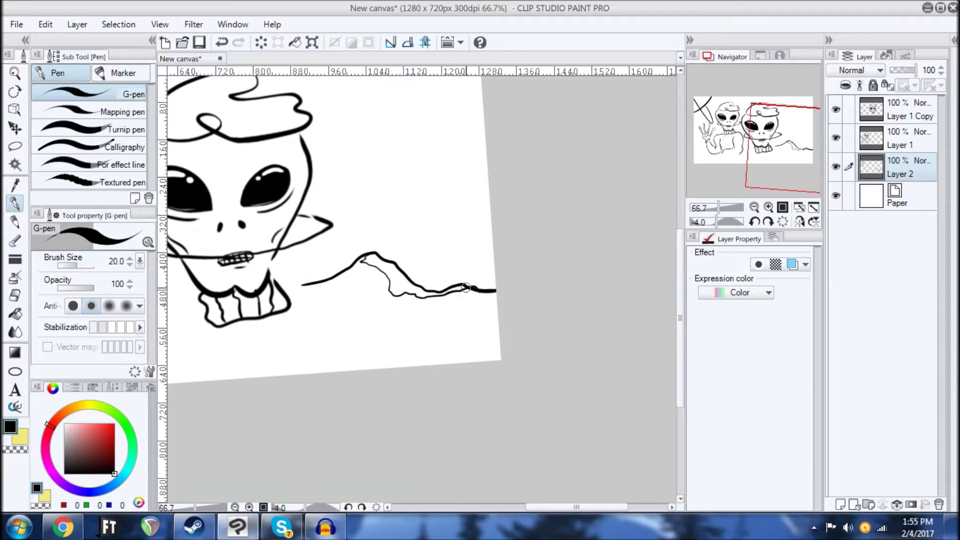
# Step: Draw broken, wavy ground lines beneath the mountain, extending to the canvas's right edge
pyautogui.moveTo(441, 253)
pyautogui.mouseDown()
pyautogui.moveTo(550, 253)
pyautogui.moveTo(536, 236)
pyautogui.mouseUp()
pyautogui.moveTo(430, 274)
pyautogui.mouseDown()
pyautogui.moveTo(444, 274)
pyautogui.moveTo(451, 293)
pyautogui.mouseUp()
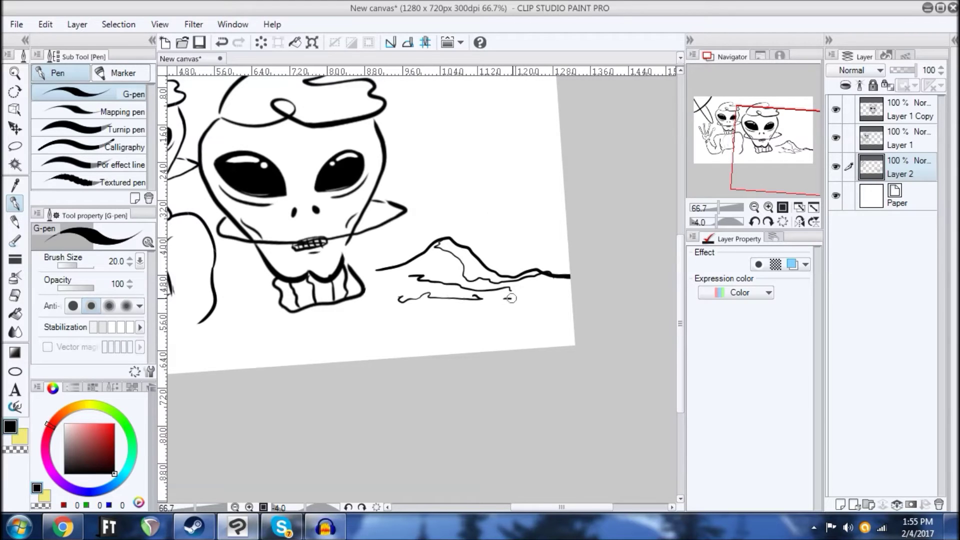
pyautogui.moveTo(551, 286); pyautogui.dragTo(571, 286)
pyautogui.moveTo(461, 272); pyautogui.dragTo(507, 281)
pyautogui.moveTo(441, 285); pyautogui.dragTo(427, 285)
pyautogui.moveTo(438, 265); pyautogui.dragTo(390, 278)
pyautogui.moveTo(487, 249); pyautogui.dragTo(516, 290)
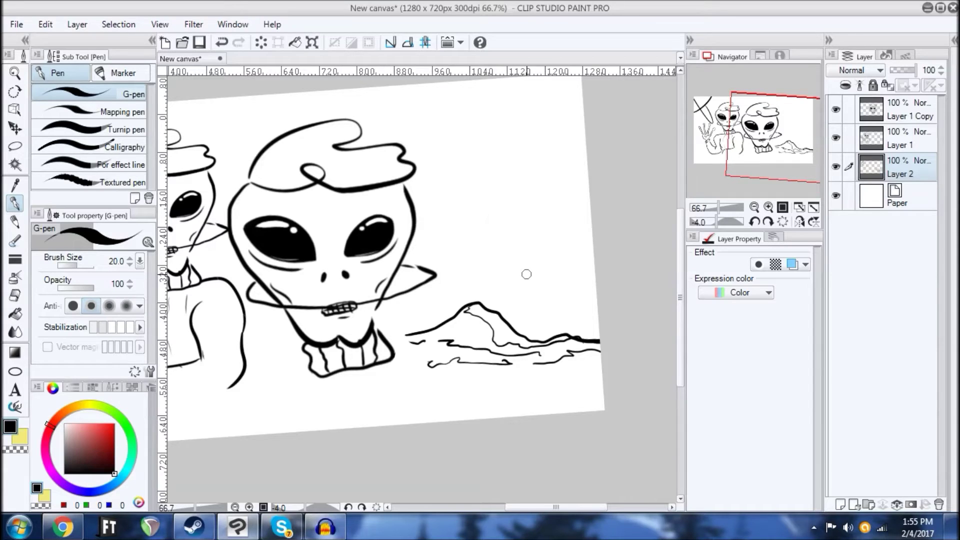
pyautogui.moveTo(434, 223); pyautogui.dragTo(419, 207)
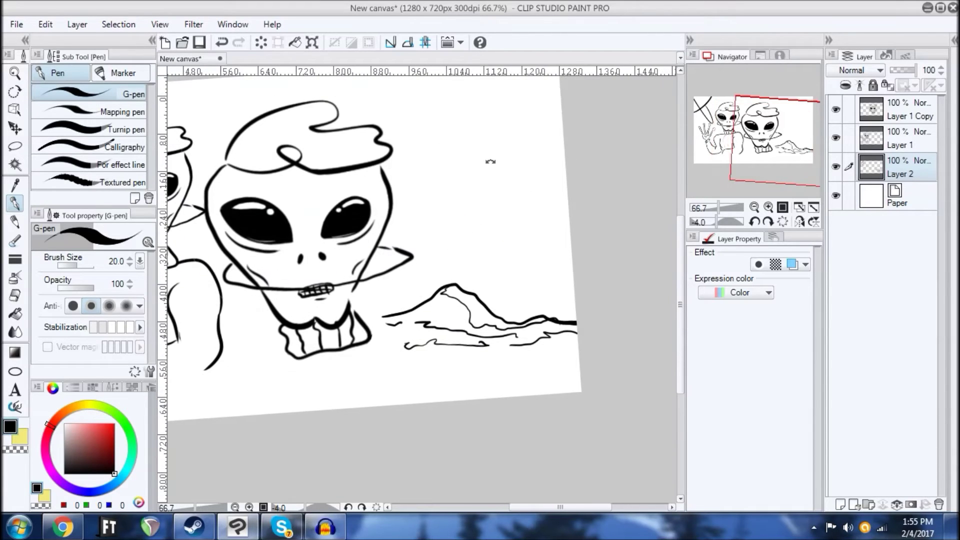
pyautogui.click(360, 506)
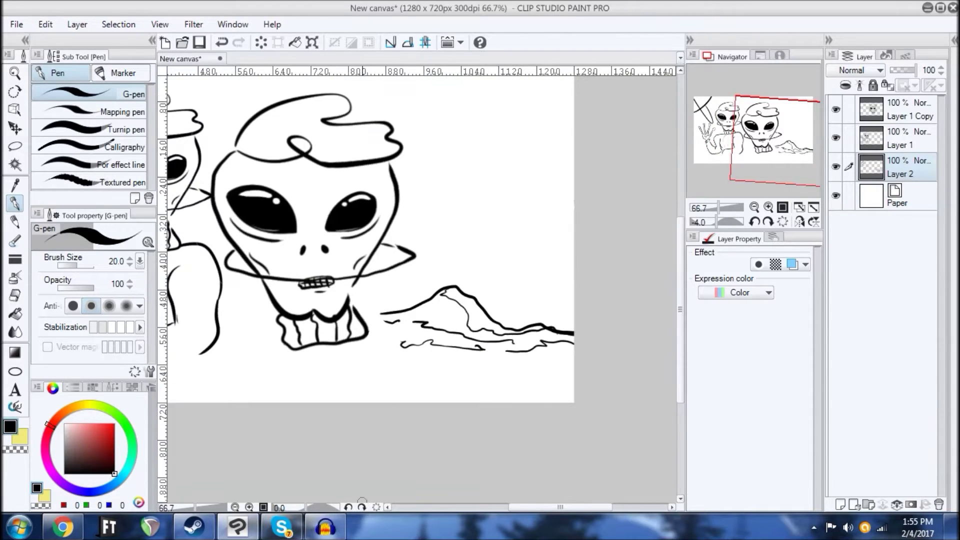
pyautogui.moveTo(360, 288); pyautogui.dragTo(557, 257)
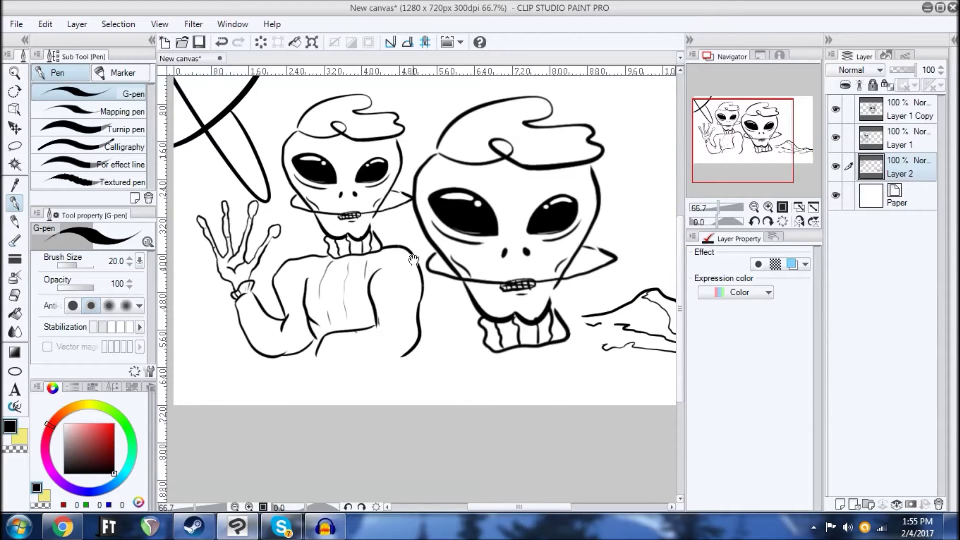
pyautogui.moveTo(414, 259); pyautogui.dragTo(402, 226)
pyautogui.scroll(1, 406, 170)
pyautogui.moveTo(289, 338)
pyautogui.mouseDown()
pyautogui.moveTo(310, 311)
pyautogui.moveTo(311, 274)
pyautogui.moveTo(358, 342)
pyautogui.moveTo(416, 333)
pyautogui.mouseUp()
pyautogui.moveTo(347, 313)
pyautogui.mouseDown()
pyautogui.moveTo(391, 315)
pyautogui.moveTo(381, 321)
pyautogui.mouseUp()
pyautogui.moveTo(313, 285); pyautogui.dragTo(332, 259)
pyautogui.moveTo(446, 300); pyautogui.dragTo(468, 106)
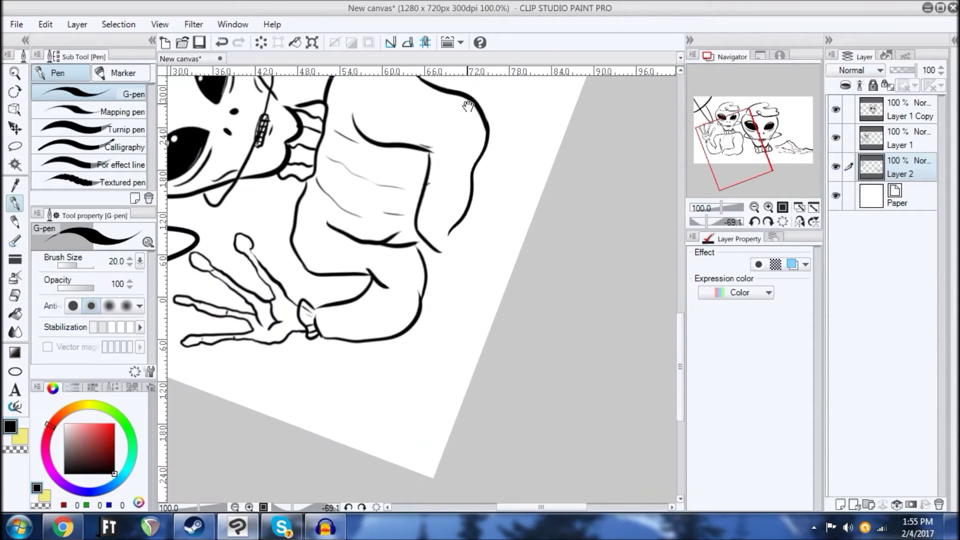
# Step: Draw a tapered ground line from beneath the waving alien's sweater toward the canvas's left side, redoing the stroke
pyautogui.hotkey('ctrl', 'z')
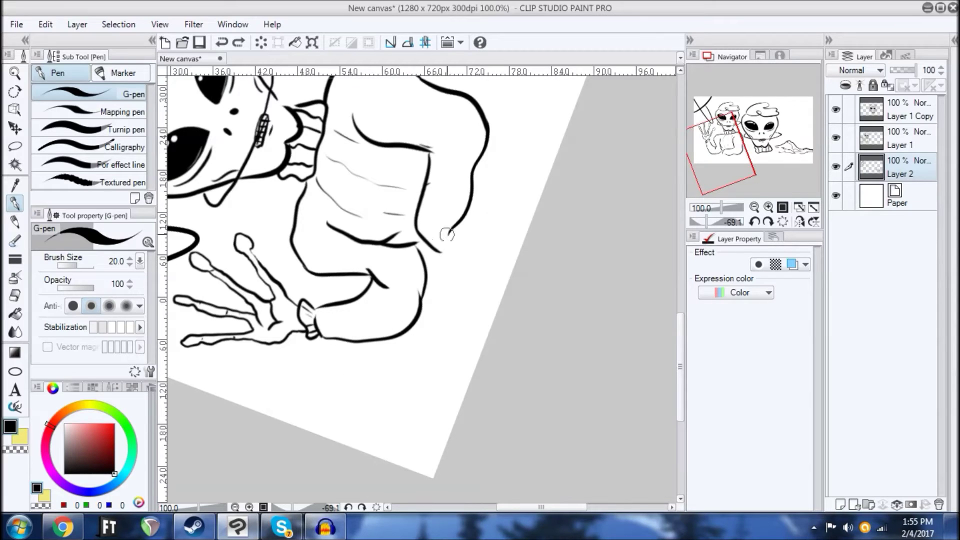
pyautogui.moveTo(452, 229); pyautogui.dragTo(366, 405)
pyautogui.hotkey('ctrl', 'z')
pyautogui.moveTo(452, 230); pyautogui.dragTo(389, 412)
pyautogui.moveTo(501, 196)
pyautogui.mouseDown()
pyautogui.moveTo(521, 158)
pyautogui.moveTo(568, 321)
pyautogui.moveTo(547, 369)
pyautogui.mouseUp()
pyautogui.moveTo(575, 271); pyautogui.dragTo(420, 236)
pyautogui.moveTo(499, 199); pyautogui.dragTo(529, 311)
pyautogui.moveTo(578, 220); pyautogui.dragTo(555, 267)
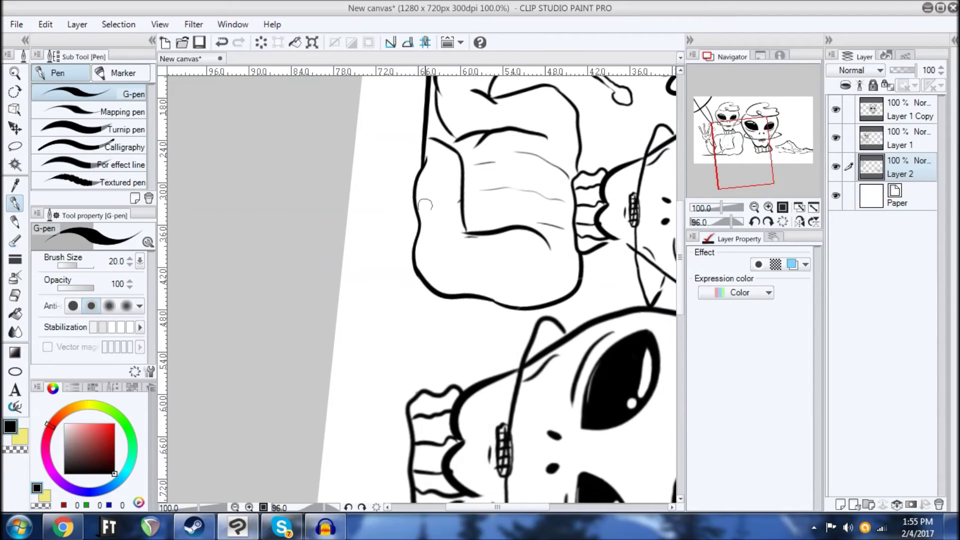
# Step: Draw a thin tapered ground line from the folded arm's elbow toward the large head's collar, redoing it until it fits
pyautogui.moveTo(419, 277); pyautogui.dragTo(405, 433)
pyautogui.hotkey('ctrl', 'z')
pyautogui.moveTo(418, 275); pyautogui.dragTo(415, 367)
pyautogui.hotkey('ctrl', 'z')
pyautogui.moveTo(420, 272); pyautogui.dragTo(408, 374)
pyautogui.hotkey('ctrl', 'z')
pyautogui.moveTo(422, 271); pyautogui.dragTo(417, 370)
pyautogui.hotkey('ctrl', 'z')
pyautogui.moveTo(419, 275); pyautogui.dragTo(413, 374)
# Step: Draw thin fold lines along the raised arm's sleeve, from the upper arm down to the forearm
pyautogui.moveTo(532, 190); pyautogui.dragTo(303, 194)
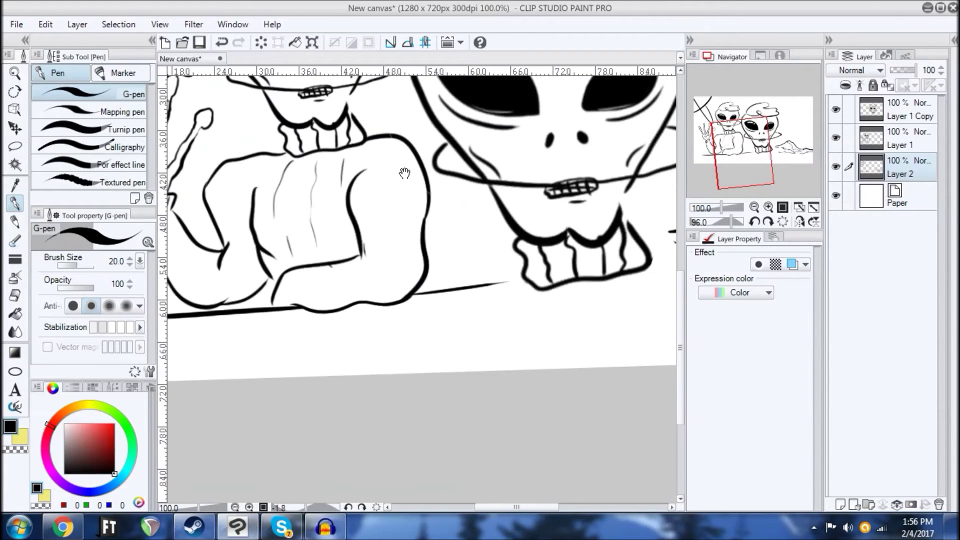
pyautogui.moveTo(383, 178); pyautogui.dragTo(452, 176)
pyautogui.moveTo(468, 234)
pyautogui.mouseDown()
pyautogui.moveTo(530, 262)
pyautogui.moveTo(350, 310)
pyautogui.moveTo(465, 297)
pyautogui.moveTo(520, 326)
pyautogui.mouseUp()
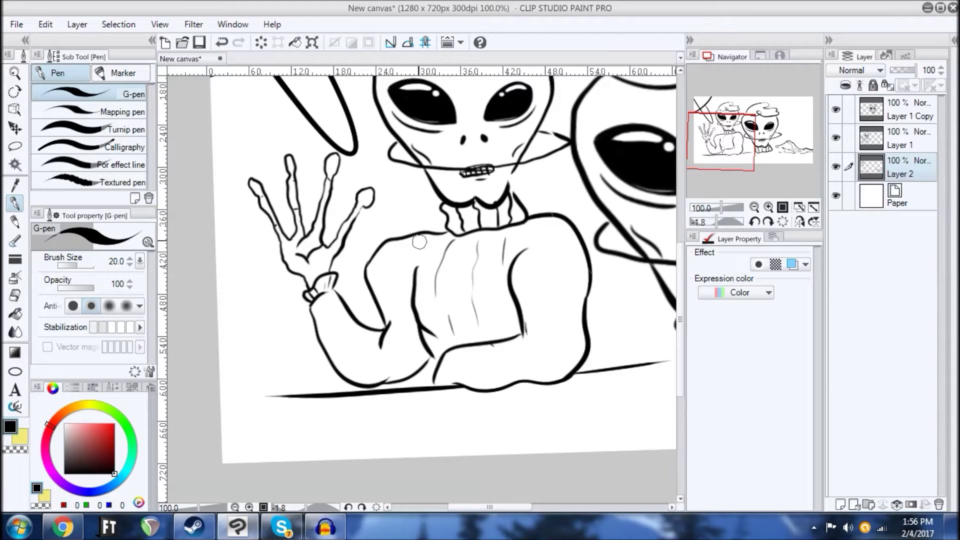
pyautogui.moveTo(517, 254)
pyautogui.mouseDown()
pyautogui.moveTo(448, 204)
pyautogui.moveTo(505, 219)
pyautogui.mouseUp()
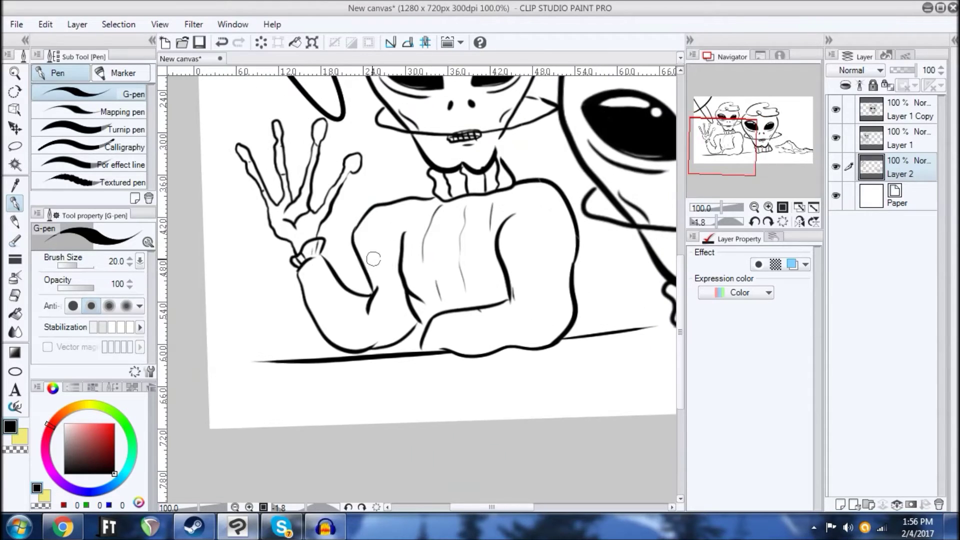
pyautogui.moveTo(372, 243); pyautogui.dragTo(378, 285)
pyautogui.moveTo(315, 272); pyautogui.dragTo(330, 335)
pyautogui.moveTo(352, 286); pyautogui.dragTo(329, 310)
# Step: Draw thin wavy fold lines down the folded arm's upper sleeve and along its forearm
pyautogui.moveTo(458, 238); pyautogui.dragTo(338, 227)
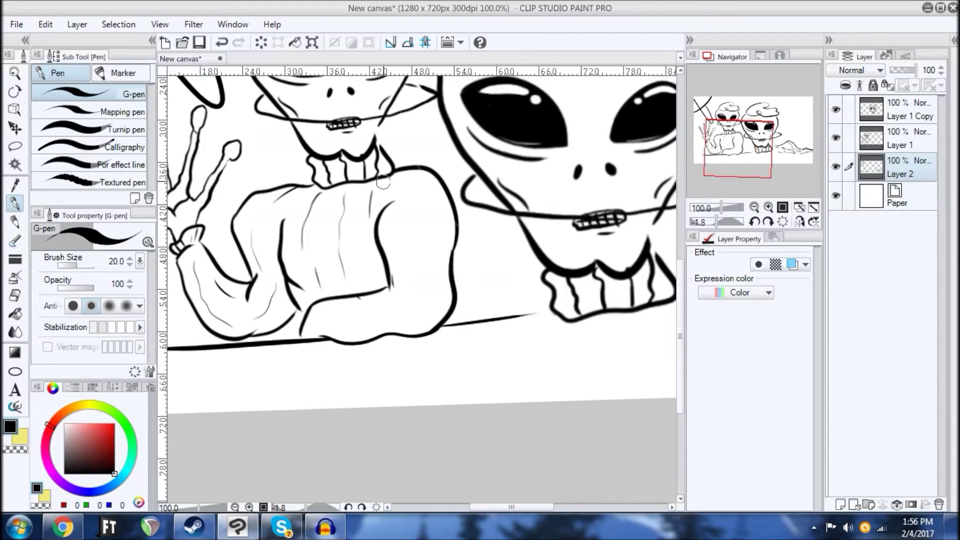
pyautogui.moveTo(395, 182); pyautogui.dragTo(406, 303)
pyautogui.moveTo(419, 192); pyautogui.dragTo(425, 244)
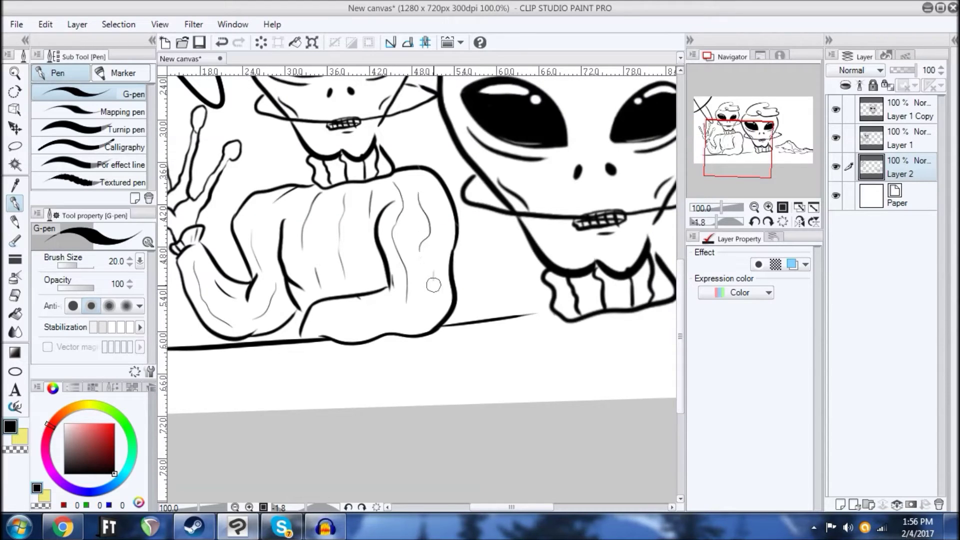
pyautogui.moveTo(343, 327); pyautogui.dragTo(387, 320)
pyautogui.moveTo(330, 314)
pyautogui.mouseDown()
pyautogui.moveTo(410, 308)
pyautogui.moveTo(443, 223)
pyautogui.mouseUp()
# Step: Add thin vertical fold lines between the ribs of both aliens' collars
pyautogui.moveTo(409, 122)
pyautogui.mouseDown()
pyautogui.moveTo(435, 227)
pyautogui.moveTo(467, 252)
pyautogui.mouseUp()
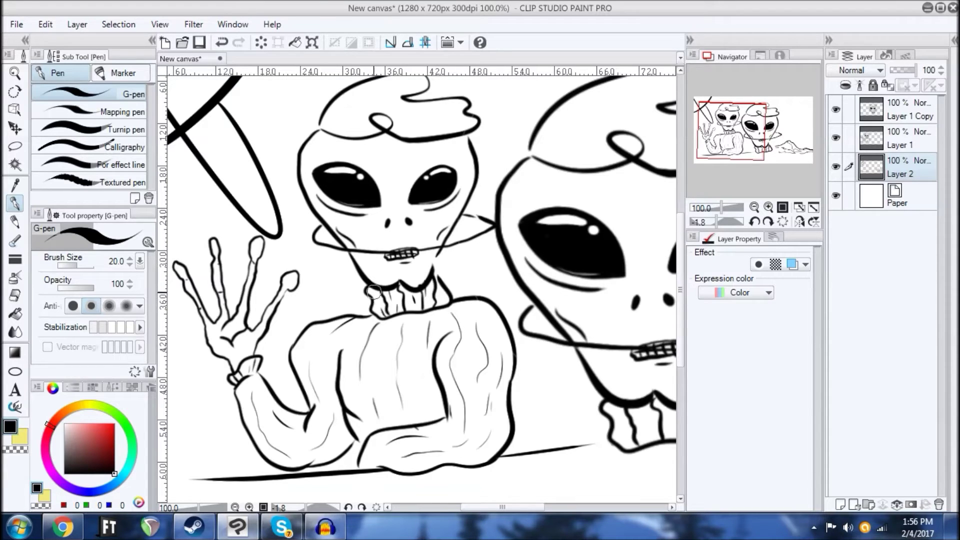
pyautogui.moveTo(429, 236); pyautogui.dragTo(174, 134)
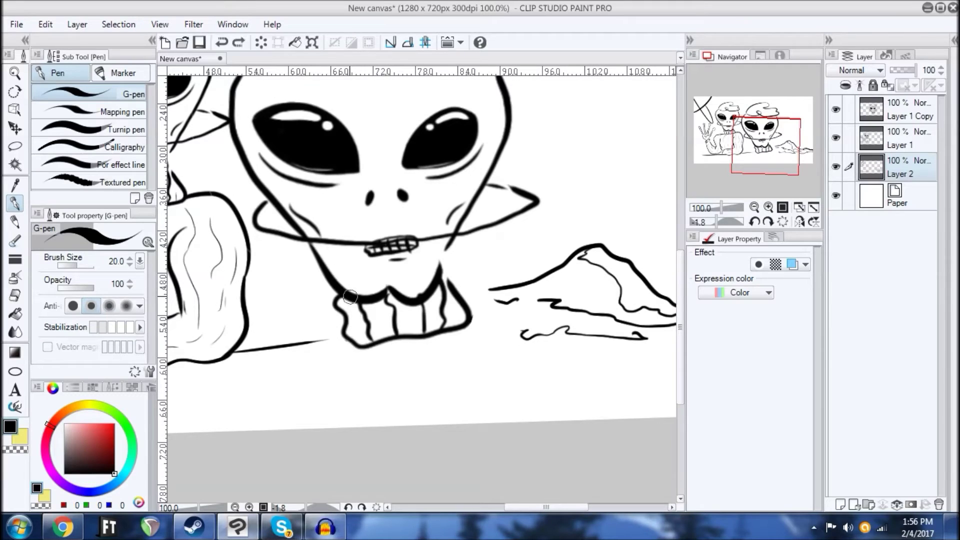
pyautogui.moveTo(365, 342)
pyautogui.mouseDown()
pyautogui.moveTo(358, 325)
pyautogui.moveTo(380, 339)
pyautogui.mouseUp()
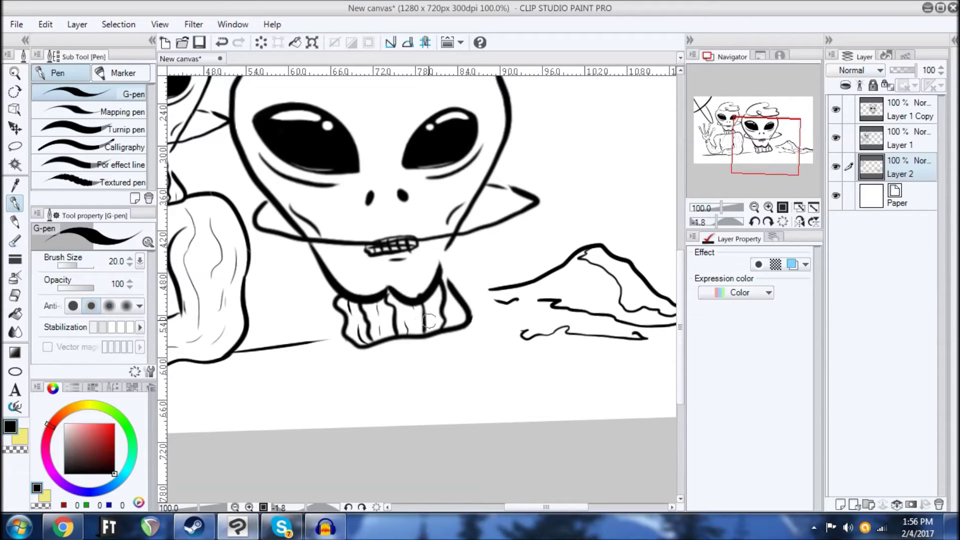
pyautogui.moveTo(434, 332); pyautogui.dragTo(440, 311)
pyautogui.moveTo(434, 173); pyautogui.dragTo(516, 213)
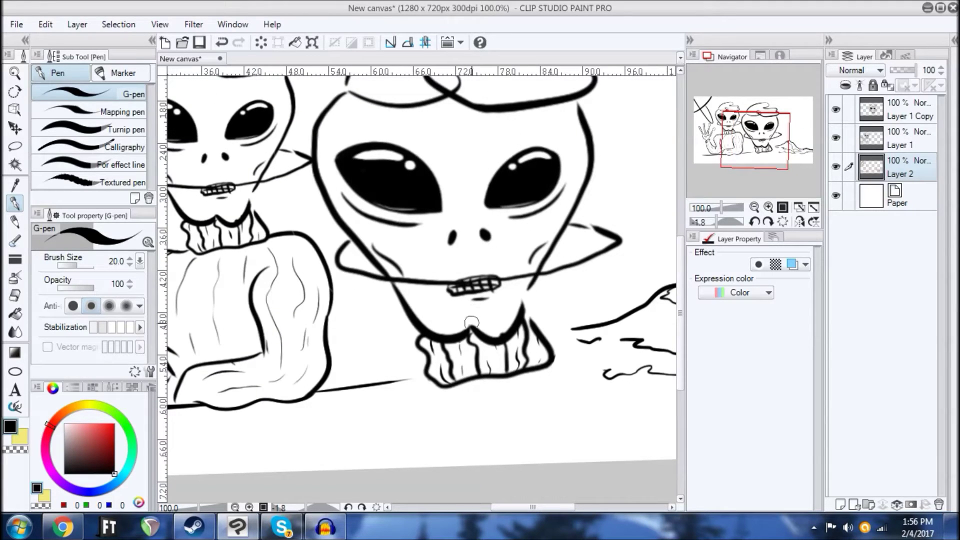
# Step: Add a short vertical crease in the middle of the chin on both alien heads
pyautogui.moveTo(473, 311); pyautogui.dragTo(472, 321)
pyautogui.moveTo(284, 233); pyautogui.dragTo(428, 289)
pyautogui.moveTo(370, 260); pyautogui.dragTo(479, 195)
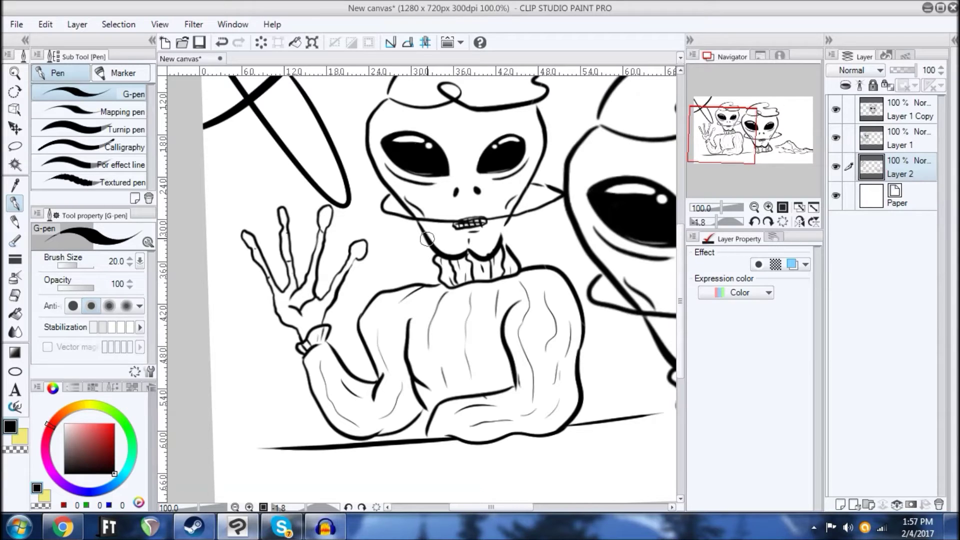
# Step: Draw a short line joining the two sleeves above the ground line, and thicken the folded arm's inner sleeve line
pyautogui.scroll(-3, 441, 282)
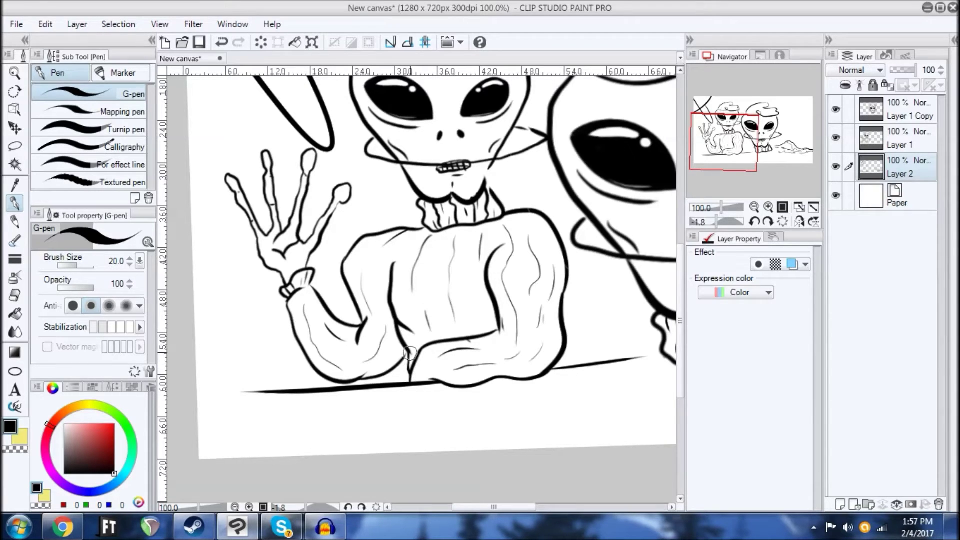
pyautogui.moveTo(410, 305); pyautogui.dragTo(330, 275)
pyautogui.moveTo(402, 235)
pyautogui.mouseDown()
pyautogui.moveTo(365, 299)
pyautogui.moveTo(380, 305)
pyautogui.mouseUp()
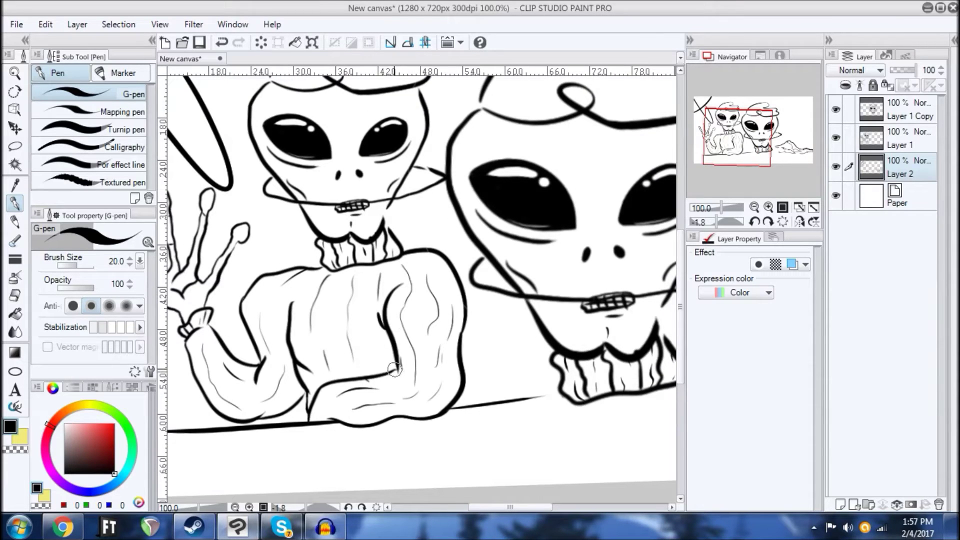
pyautogui.moveTo(532, 255)
pyautogui.mouseDown()
pyautogui.moveTo(435, 259)
pyautogui.moveTo(448, 191)
pyautogui.moveTo(499, 134)
pyautogui.mouseUp()
pyautogui.moveTo(411, 230); pyautogui.dragTo(318, 466)
pyautogui.moveTo(364, 152); pyautogui.dragTo(414, 229)
pyautogui.moveTo(311, 330); pyautogui.dragTo(452, 223)
pyautogui.moveTo(315, 221)
pyautogui.mouseDown()
pyautogui.moveTo(443, 206)
pyautogui.moveTo(485, 309)
pyautogui.moveTo(353, 221)
pyautogui.moveTo(370, 240)
pyautogui.moveTo(360, 250)
pyautogui.moveTo(422, 270)
pyautogui.moveTo(458, 258)
pyautogui.moveTo(432, 297)
pyautogui.moveTo(470, 285)
pyautogui.moveTo(478, 230)
pyautogui.moveTo(480, 280)
pyautogui.moveTo(453, 256)
pyautogui.moveTo(455, 173)
pyautogui.mouseUp()
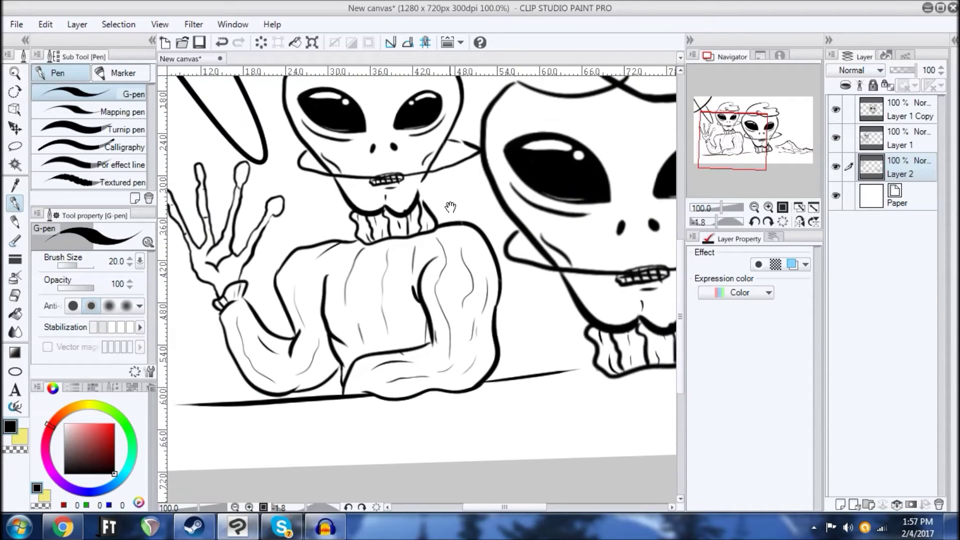
# Step: Look over the line work of the waving alien's sweater and both alien heads
pyautogui.moveTo(449, 206); pyautogui.dragTo(454, 236)
pyautogui.moveTo(392, 281); pyautogui.dragTo(436, 266)
pyautogui.moveTo(485, 303)
pyautogui.mouseDown()
pyautogui.moveTo(522, 259)
pyautogui.moveTo(397, 257)
pyautogui.moveTo(439, 338)
pyautogui.moveTo(431, 402)
pyautogui.moveTo(457, 279)
pyautogui.mouseUp()
pyautogui.moveTo(579, 246); pyautogui.dragTo(399, 284)
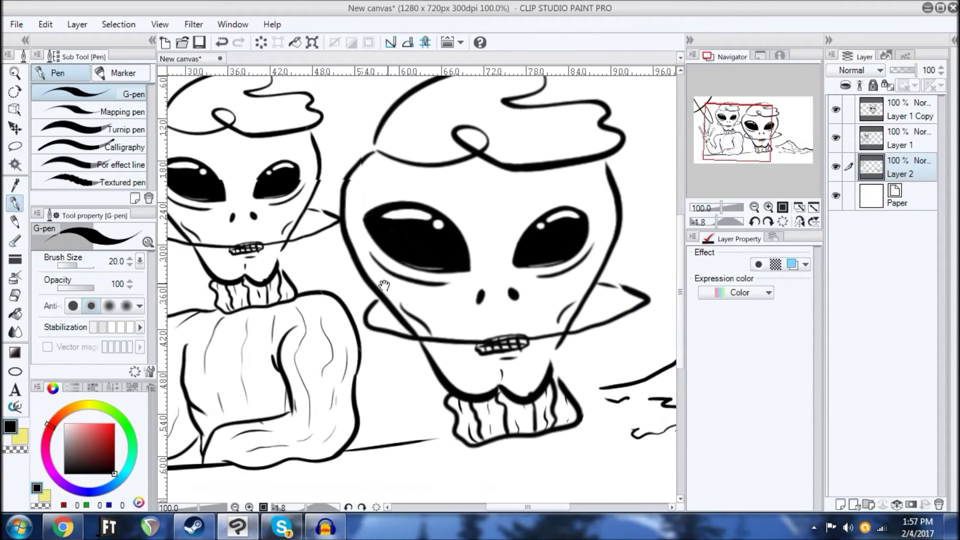
pyautogui.moveTo(525, 225); pyautogui.dragTo(388, 182)
pyautogui.moveTo(357, 349); pyautogui.dragTo(398, 295)
pyautogui.moveTo(447, 234); pyautogui.dragTo(394, 330)
pyautogui.moveTo(375, 164)
pyautogui.mouseDown()
pyautogui.moveTo(397, 264)
pyautogui.moveTo(420, 275)
pyautogui.mouseUp()
pyautogui.moveTo(353, 301); pyautogui.dragTo(508, 181)
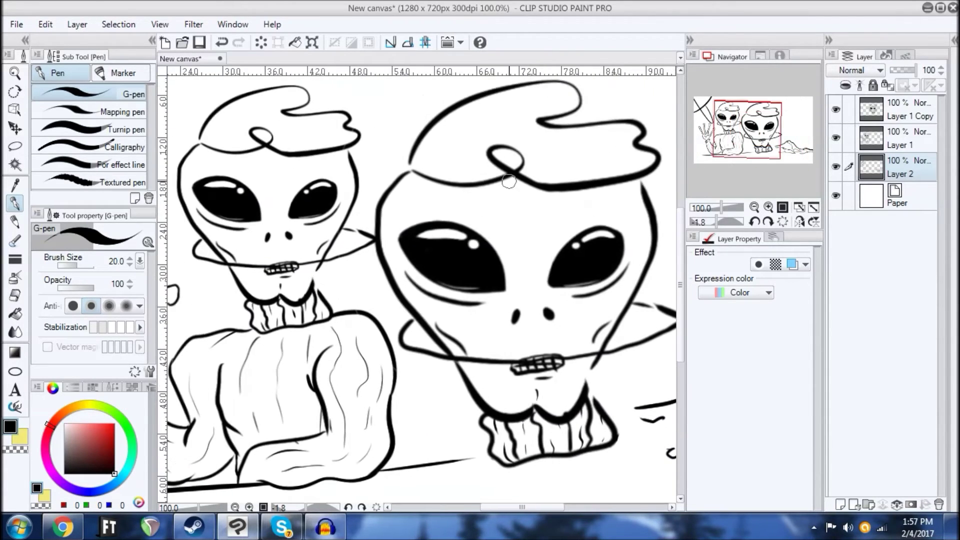
# Step: Draw a thick oval planet outline in the sky near the canvas's upper-right corner, undoing and redrawing it several times
pyautogui.scroll(-1, 508, 183)
pyautogui.moveTo(463, 271); pyautogui.dragTo(392, 280)
pyautogui.moveTo(497, 231); pyautogui.dragTo(537, 245)
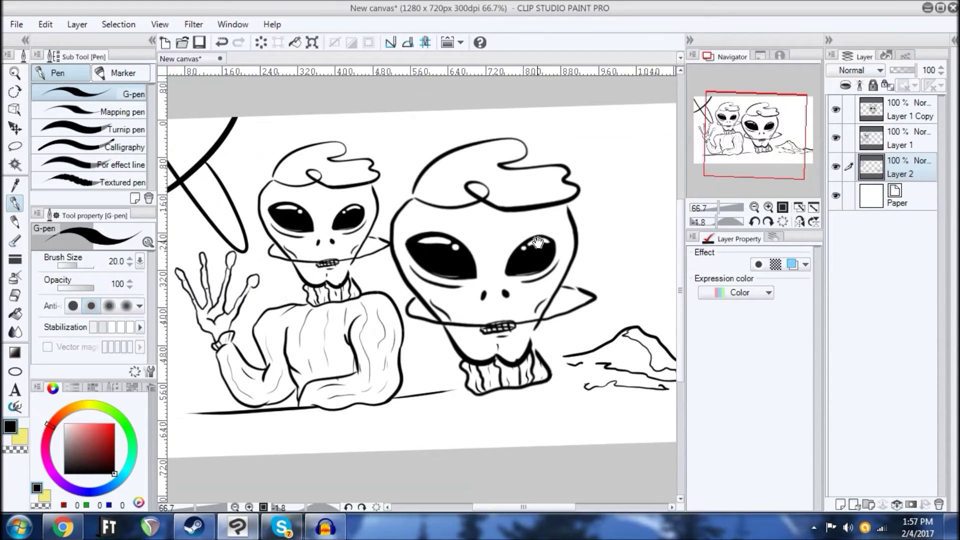
pyautogui.moveTo(546, 285)
pyautogui.mouseDown()
pyautogui.moveTo(496, 223)
pyautogui.moveTo(511, 146)
pyautogui.moveTo(460, 211)
pyautogui.moveTo(398, 221)
pyautogui.moveTo(465, 190)
pyautogui.moveTo(450, 186)
pyautogui.mouseUp()
pyautogui.hotkey('ctrl', 'z')
pyautogui.hotkey('ctrl', 'z')
pyautogui.hotkey('ctrl', 'z')
pyautogui.hotkey('ctrl', 'z')
pyautogui.hotkey('ctrl', 'z')
pyautogui.moveTo(387, 196)
pyautogui.mouseDown()
pyautogui.moveTo(407, 262)
pyautogui.moveTo(392, 203)
pyautogui.moveTo(366, 255)
pyautogui.moveTo(377, 202)
pyautogui.mouseUp()
pyautogui.hotkey('ctrl', 'z')
pyautogui.hotkey('ctrl', 'z')
pyautogui.moveTo(437, 189); pyautogui.dragTo(439, 208)
# Step: Draw jagged outlines of North and South America inside the planet, plus a small landmass against its upper edge
pyautogui.scroll(2, 475, 101)
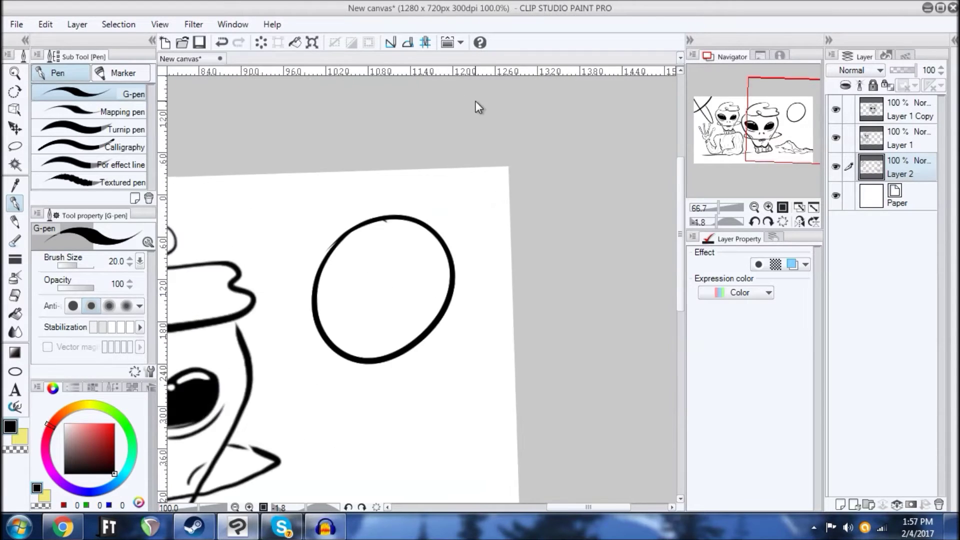
pyautogui.moveTo(408, 257); pyautogui.dragTo(511, 252)
pyautogui.moveTo(398, 273)
pyautogui.mouseDown()
pyautogui.moveTo(416, 210)
pyautogui.moveTo(435, 243)
pyautogui.moveTo(389, 243)
pyautogui.moveTo(419, 270)
pyautogui.moveTo(457, 242)
pyautogui.moveTo(421, 217)
pyautogui.moveTo(447, 213)
pyautogui.mouseUp()
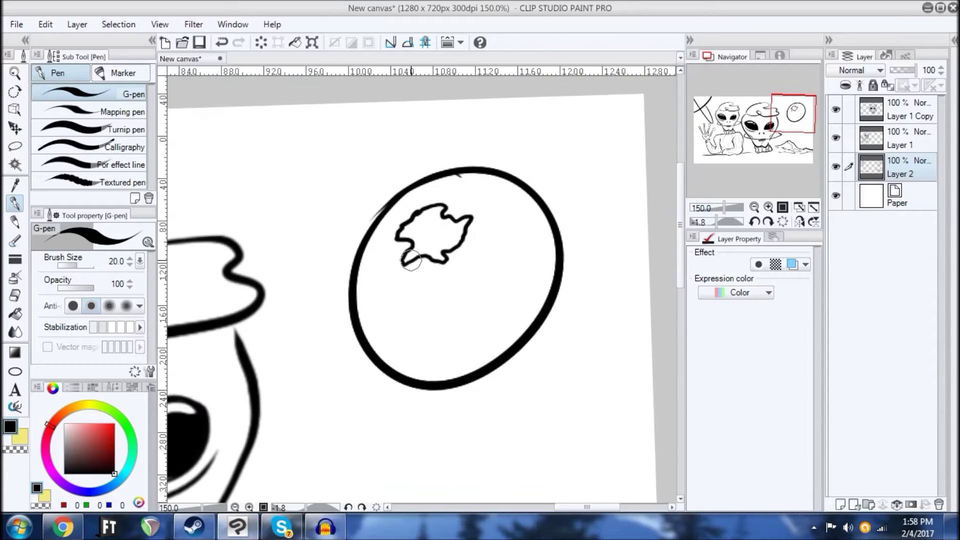
pyautogui.moveTo(389, 274)
pyautogui.mouseDown()
pyautogui.moveTo(404, 333)
pyautogui.moveTo(414, 300)
pyautogui.moveTo(437, 276)
pyautogui.moveTo(408, 262)
pyautogui.moveTo(444, 253)
pyautogui.moveTo(410, 287)
pyautogui.moveTo(425, 252)
pyautogui.moveTo(385, 294)
pyautogui.moveTo(411, 290)
pyautogui.moveTo(412, 262)
pyautogui.moveTo(371, 286)
pyautogui.mouseUp()
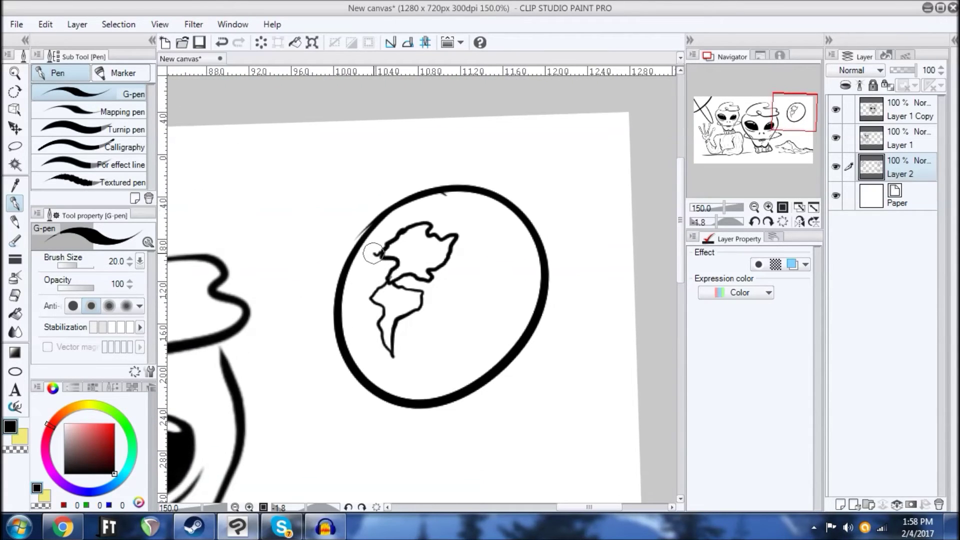
pyautogui.moveTo(451, 270)
pyautogui.mouseDown()
pyautogui.moveTo(407, 238)
pyautogui.moveTo(402, 284)
pyautogui.moveTo(400, 273)
pyautogui.mouseUp()
pyautogui.moveTo(390, 209)
pyautogui.mouseDown()
pyautogui.moveTo(414, 231)
pyautogui.moveTo(453, 223)
pyautogui.moveTo(422, 192)
pyautogui.mouseUp()
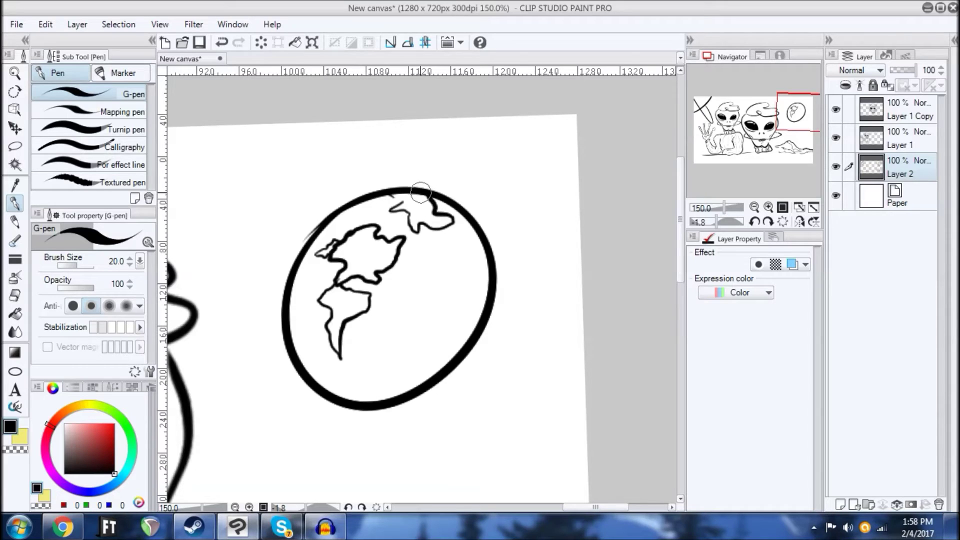
# Step: Draw a large Africa-like landmass reaching the planet's right edge, undoing and redrawing its outline
pyautogui.moveTo(435, 266)
pyautogui.mouseDown()
pyautogui.moveTo(416, 244)
pyautogui.moveTo(408, 282)
pyautogui.moveTo(429, 286)
pyautogui.mouseUp()
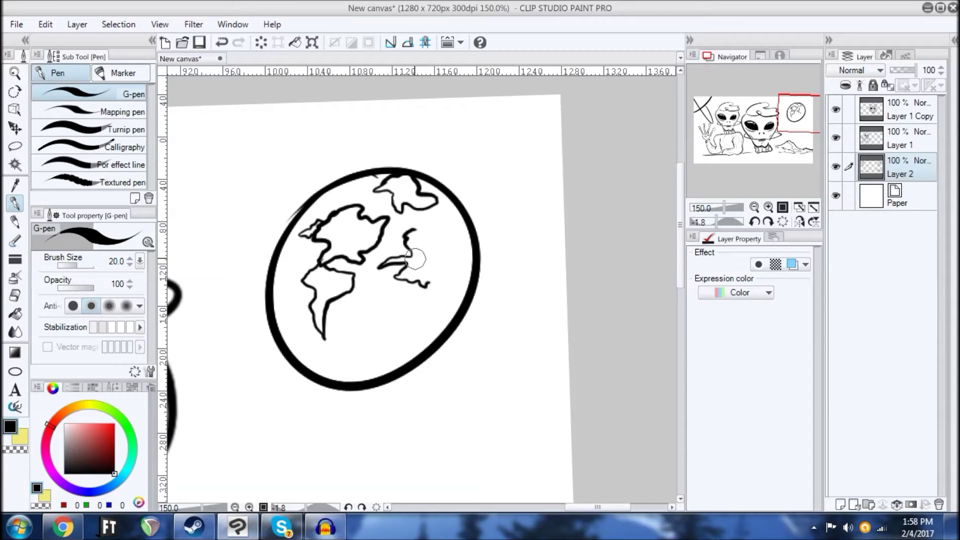
pyautogui.moveTo(406, 286); pyautogui.dragTo(420, 291)
pyautogui.moveTo(427, 258); pyautogui.dragTo(425, 267)
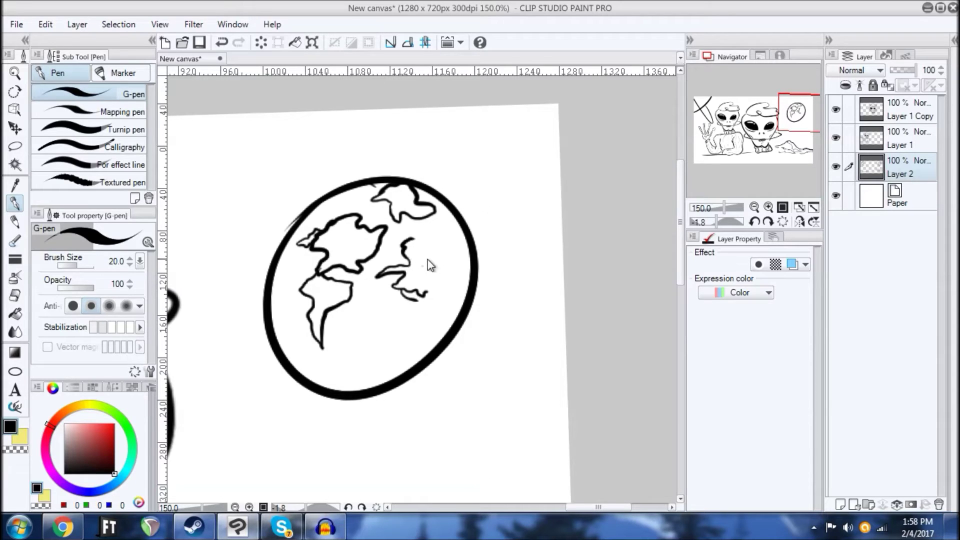
pyautogui.moveTo(422, 273)
pyautogui.mouseDown()
pyautogui.moveTo(397, 248)
pyautogui.moveTo(390, 269)
pyautogui.moveTo(405, 285)
pyautogui.moveTo(383, 331)
pyautogui.moveTo(404, 328)
pyautogui.moveTo(448, 292)
pyautogui.moveTo(462, 269)
pyautogui.moveTo(408, 244)
pyautogui.moveTo(459, 232)
pyautogui.mouseUp()
pyautogui.hotkey('ctrl', 'z')
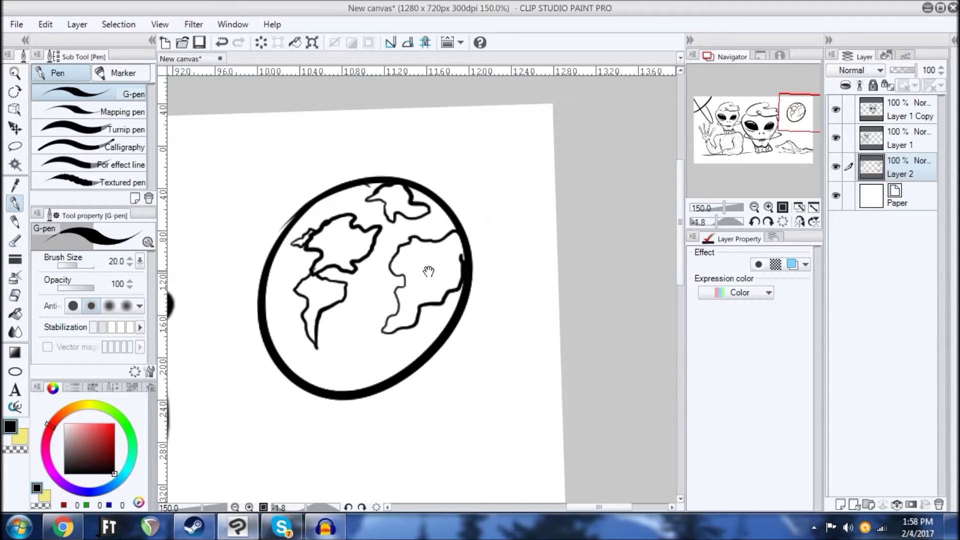
# Step: Draw a spiky polar landmass along the planet's lower edge, redoing the stroke once
pyautogui.moveTo(432, 272); pyautogui.dragTo(460, 234)
pyautogui.moveTo(332, 332)
pyautogui.mouseDown()
pyautogui.moveTo(323, 331)
pyautogui.moveTo(411, 334)
pyautogui.mouseUp()
pyautogui.hotkey('ctrl', 'z')
pyautogui.moveTo(452, 241)
pyautogui.mouseDown()
pyautogui.moveTo(473, 311)
pyautogui.moveTo(430, 314)
pyautogui.moveTo(424, 249)
pyautogui.moveTo(428, 283)
pyautogui.mouseUp()
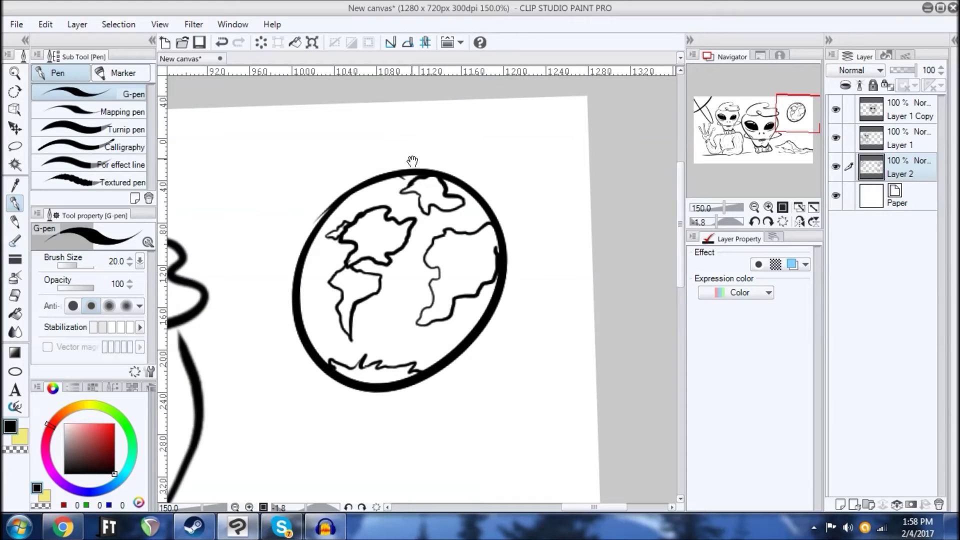
pyautogui.moveTo(428, 247)
pyautogui.mouseDown()
pyautogui.moveTo(472, 221)
pyautogui.moveTo(401, 271)
pyautogui.moveTo(451, 136)
pyautogui.moveTo(431, 206)
pyautogui.mouseUp()
pyautogui.moveTo(350, 370); pyautogui.dragTo(358, 350)
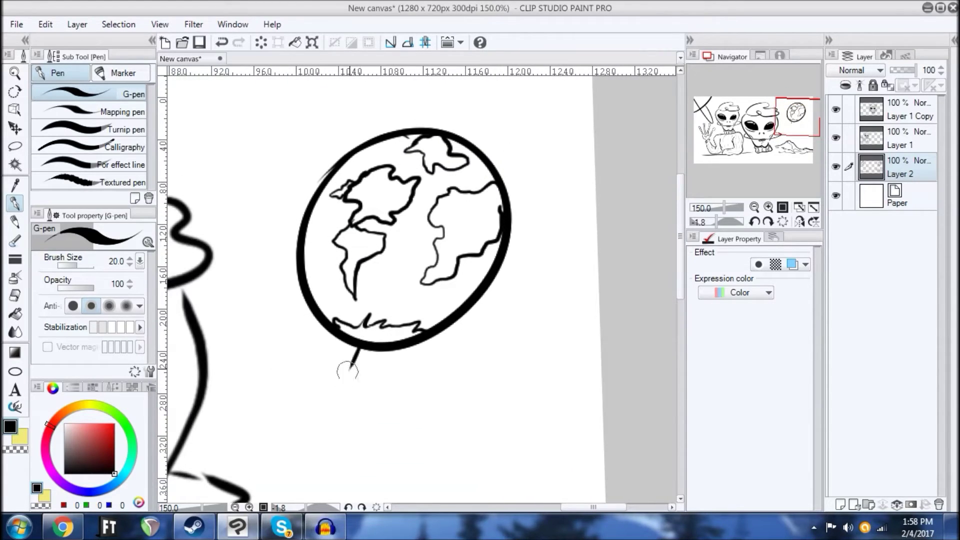
pyautogui.moveTo(446, 128); pyautogui.dragTo(461, 109)
# Step: Add thin inner contour lines to South America and to the spiky polar landmass on the planet
pyautogui.moveTo(419, 220)
pyautogui.mouseDown()
pyautogui.moveTo(410, 279)
pyautogui.moveTo(449, 290)
pyautogui.moveTo(403, 210)
pyautogui.moveTo(435, 150)
pyautogui.moveTo(400, 232)
pyautogui.moveTo(440, 170)
pyautogui.moveTo(393, 265)
pyautogui.moveTo(371, 287)
pyautogui.moveTo(408, 212)
pyautogui.moveTo(289, 316)
pyautogui.moveTo(377, 233)
pyautogui.moveTo(392, 256)
pyautogui.moveTo(384, 205)
pyautogui.mouseUp()
pyautogui.scroll(1, 351, 204)
pyautogui.moveTo(335, 272)
pyautogui.mouseDown()
pyautogui.moveTo(368, 260)
pyautogui.moveTo(337, 315)
pyautogui.mouseUp()
pyautogui.moveTo(336, 387); pyautogui.dragTo(414, 392)
# Step: Draw thin terrain lines inside the planet's large Africa-like landmass, redoing the first stroke
pyautogui.moveTo(474, 284); pyautogui.dragTo(480, 255)
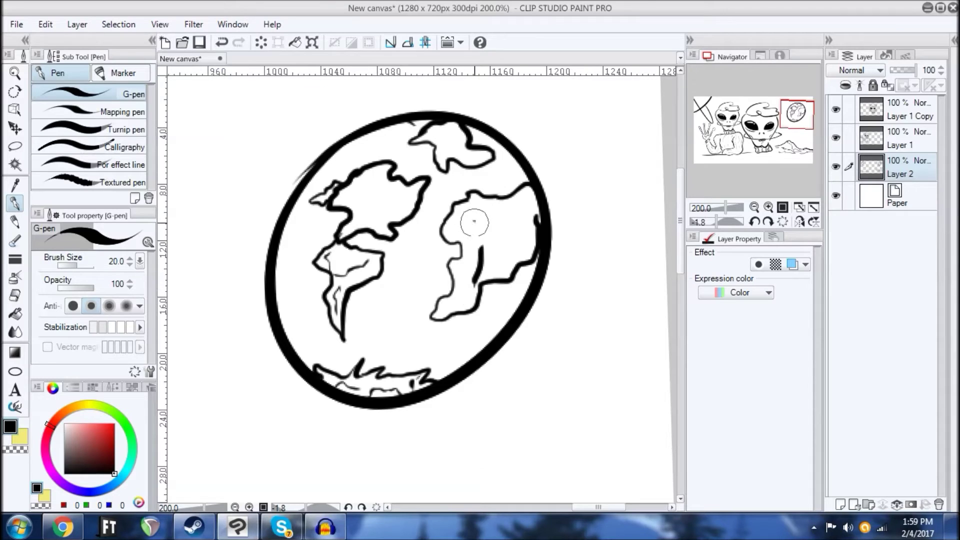
pyautogui.hotkey('ctrl', 'z')
pyautogui.moveTo(461, 303)
pyautogui.mouseDown()
pyautogui.moveTo(495, 233)
pyautogui.moveTo(520, 216)
pyautogui.moveTo(516, 250)
pyautogui.moveTo(483, 252)
pyautogui.mouseUp()
pyautogui.moveTo(472, 229)
pyautogui.mouseDown()
pyautogui.moveTo(467, 221)
pyautogui.moveTo(507, 220)
pyautogui.mouseUp()
pyautogui.moveTo(507, 257); pyautogui.dragTo(510, 262)
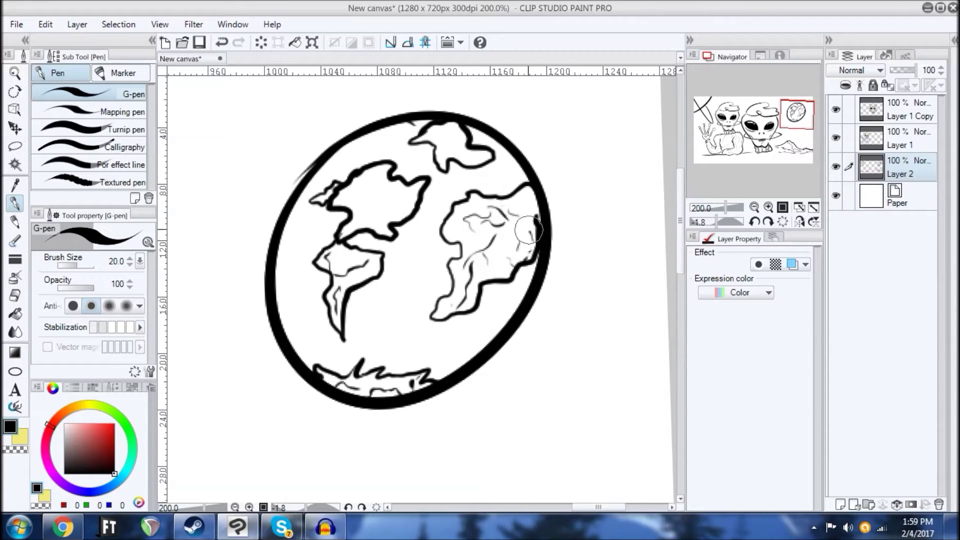
# Step: Draw thin terrain marks inside North America and the small landmass at the planet's upper edge
pyautogui.moveTo(349, 227)
pyautogui.mouseDown()
pyautogui.moveTo(362, 190)
pyautogui.moveTo(400, 205)
pyautogui.moveTo(391, 197)
pyautogui.mouseUp()
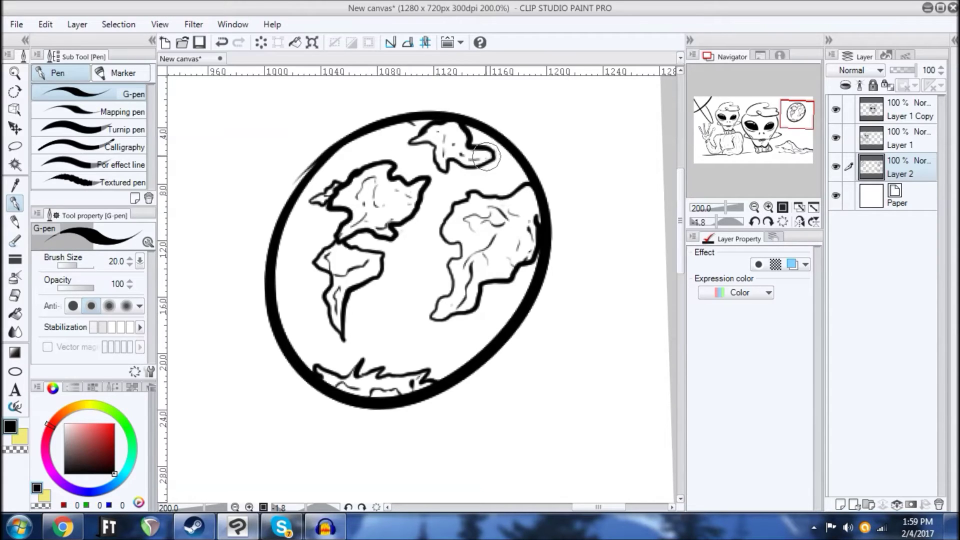
pyautogui.moveTo(393, 296)
pyautogui.mouseDown()
pyautogui.moveTo(398, 238)
pyautogui.moveTo(391, 256)
pyautogui.mouseUp()
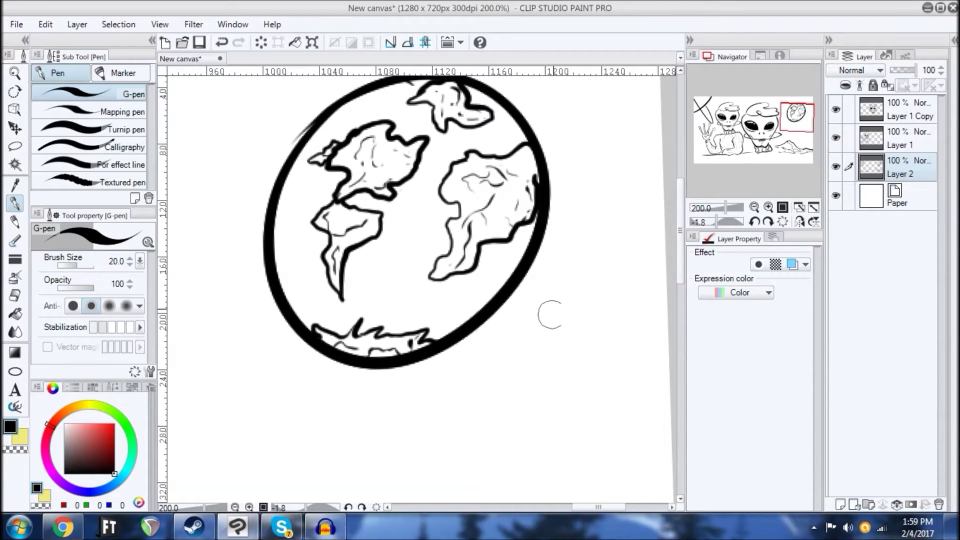
pyautogui.moveTo(489, 217); pyautogui.dragTo(477, 288)
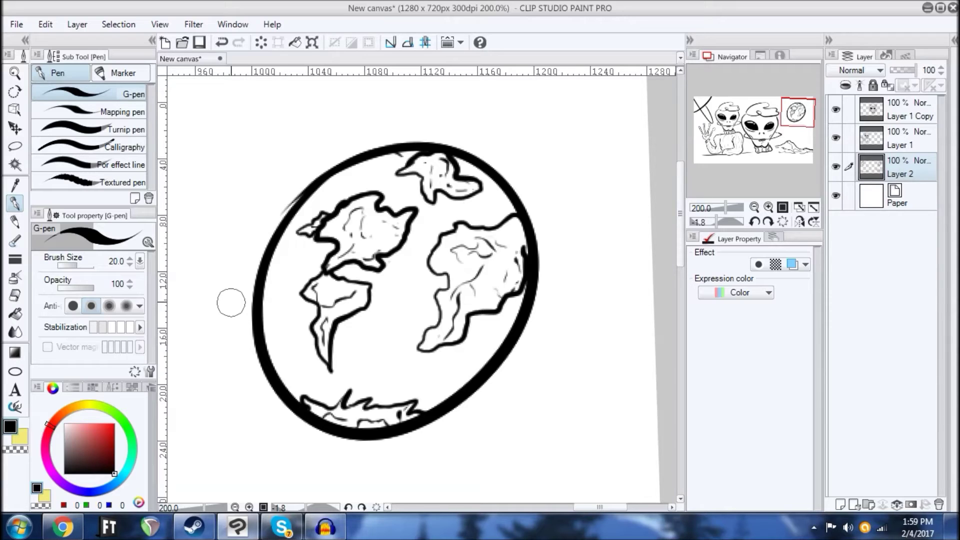
pyautogui.moveTo(435, 243); pyautogui.dragTo(460, 196)
pyautogui.moveTo(416, 219); pyautogui.dragTo(416, 283)
# Step: Examine the finished line art across the canvas, from Earth and the mountains to both alien heads
pyautogui.press('c')
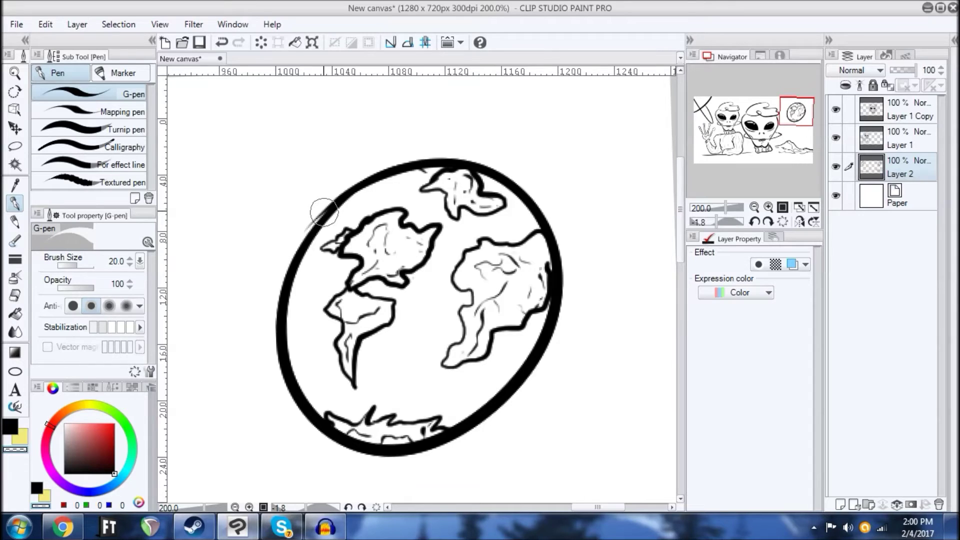
pyautogui.moveTo(448, 272); pyautogui.dragTo(465, 184)
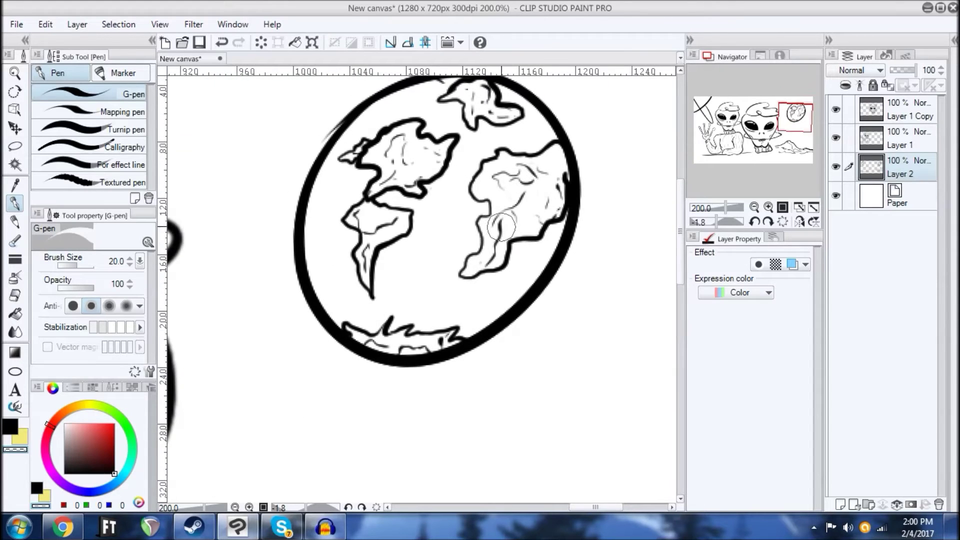
pyautogui.moveTo(429, 240); pyautogui.dragTo(657, 89)
pyautogui.moveTo(472, 199); pyautogui.dragTo(471, 163)
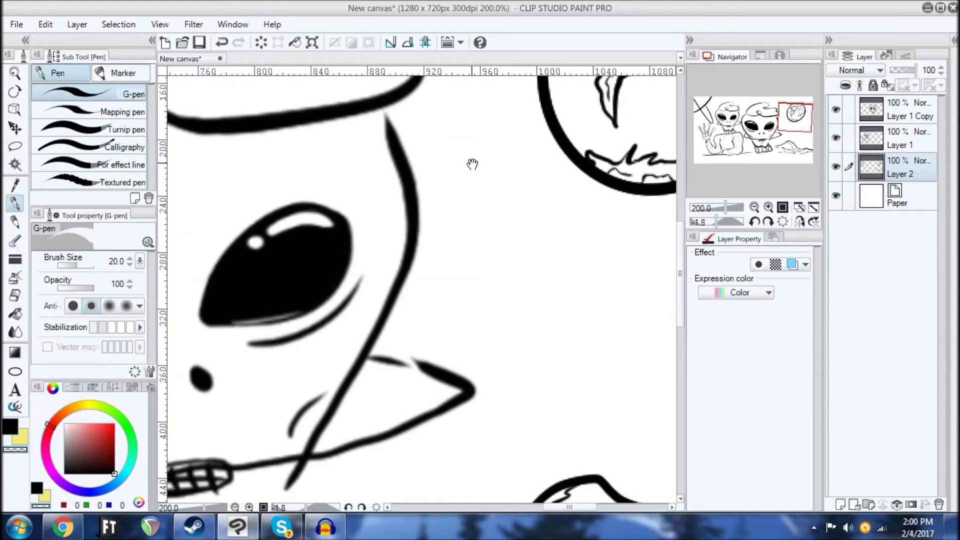
pyautogui.scroll(-1, 472, 164)
pyautogui.scroll(-3, 473, 166)
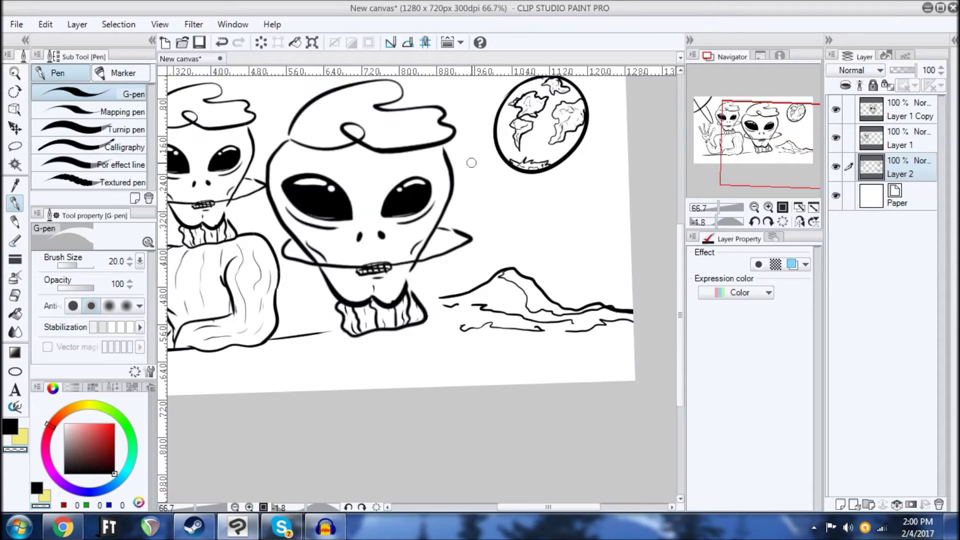
pyautogui.moveTo(410, 227); pyautogui.dragTo(518, 241)
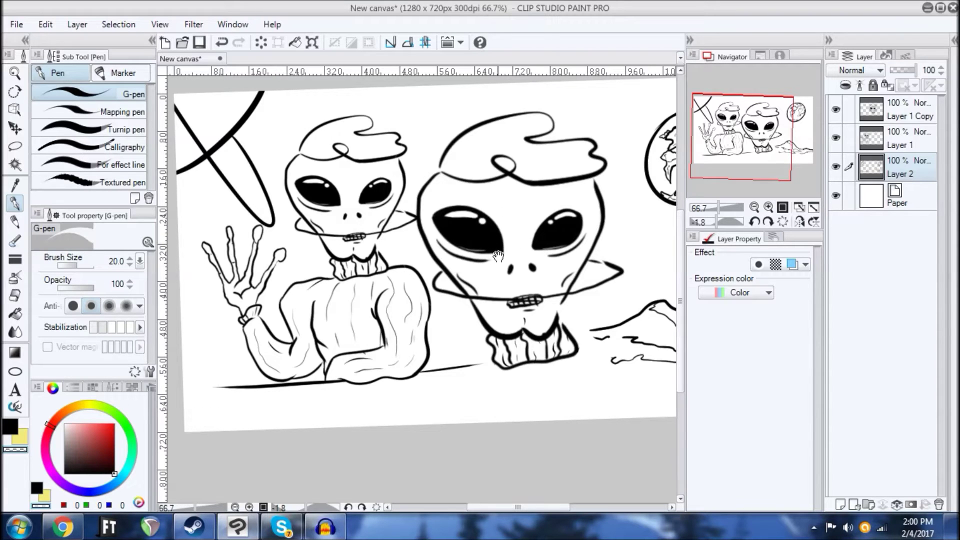
pyautogui.moveTo(499, 255); pyautogui.dragTo(522, 211)
pyautogui.moveTo(673, 216); pyautogui.dragTo(586, 266)
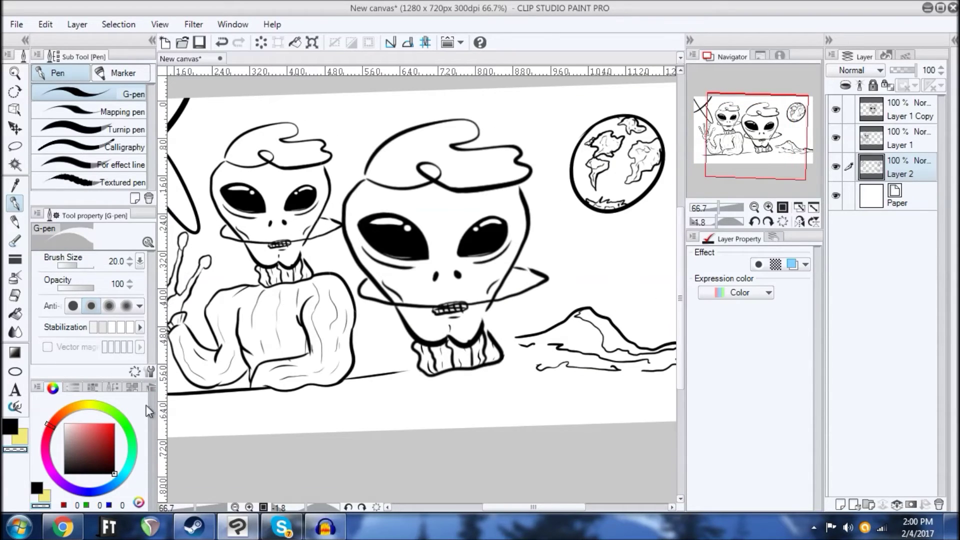
# Step: Switch to the Transparent watercolor brush and add a new layer directly below the line-art layers, above the paper
pyautogui.moveTo(131, 419); pyautogui.dragTo(143, 466)
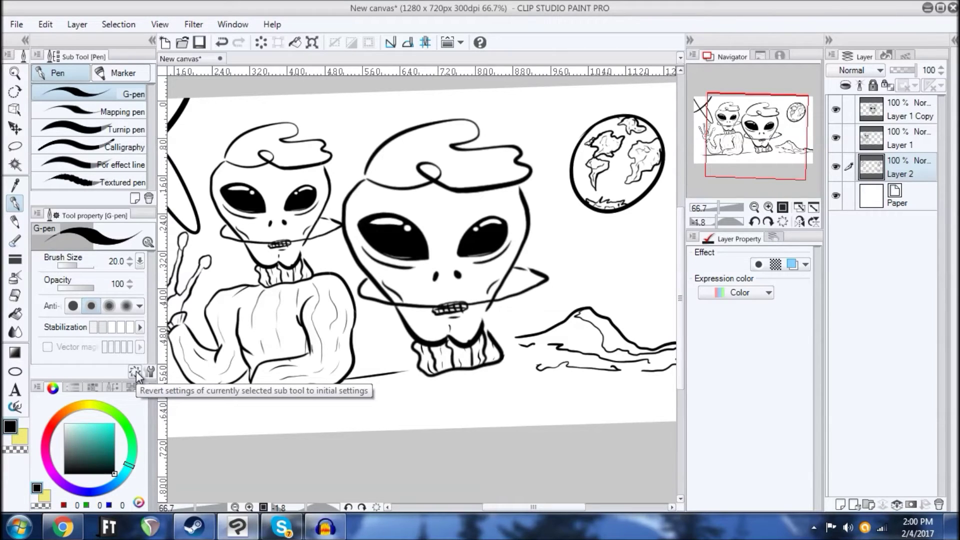
pyautogui.moveTo(371, 321); pyautogui.dragTo(426, 319)
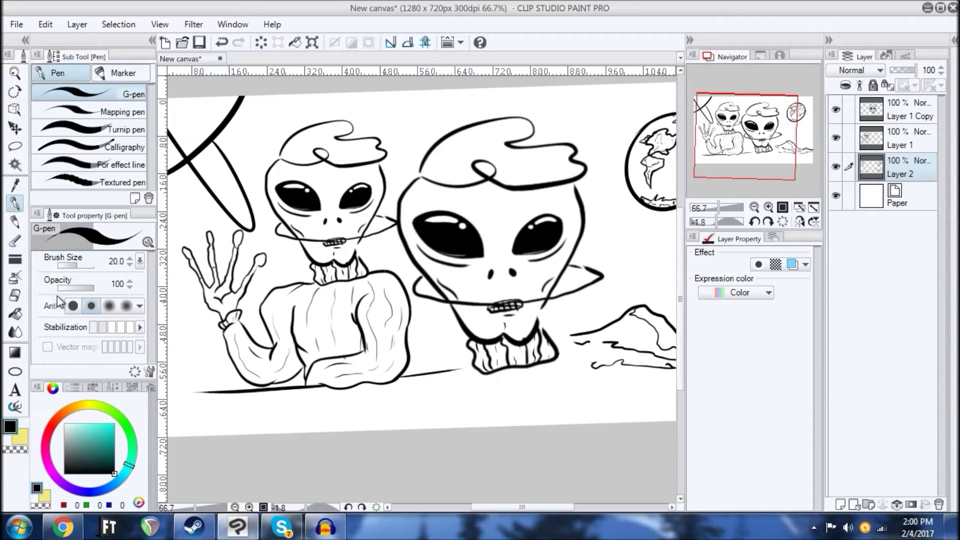
pyautogui.click(15, 223)
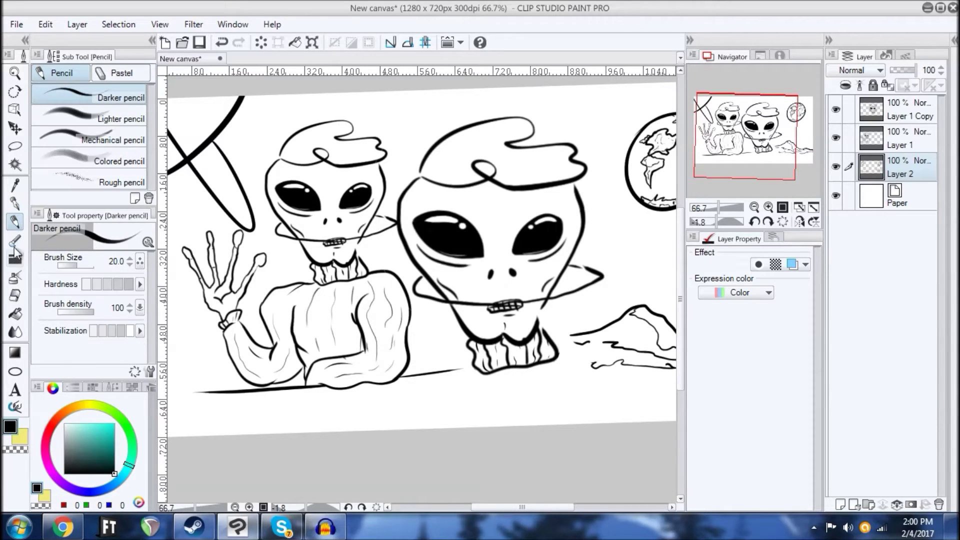
pyautogui.click(17, 243)
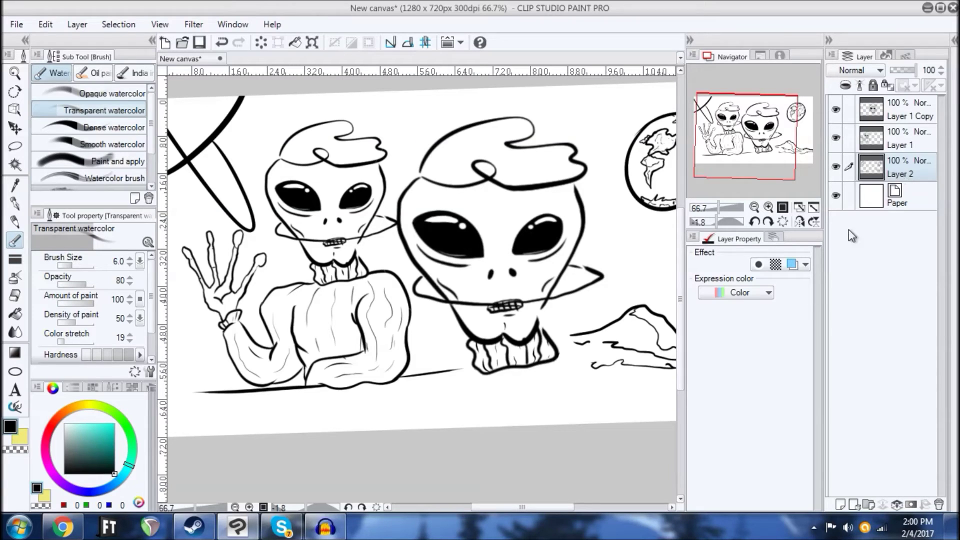
pyautogui.click(841, 505)
pyautogui.moveTo(915, 167); pyautogui.dragTo(907, 194)
# Step: Set the watercolor brush size to 30 and mix a light cyan-blue of about RGB 76, 213, 227
pyautogui.moveTo(96, 435)
pyautogui.mouseDown()
pyautogui.moveTo(115, 423)
pyautogui.moveTo(132, 437)
pyautogui.moveTo(152, 368)
pyautogui.mouseUp()
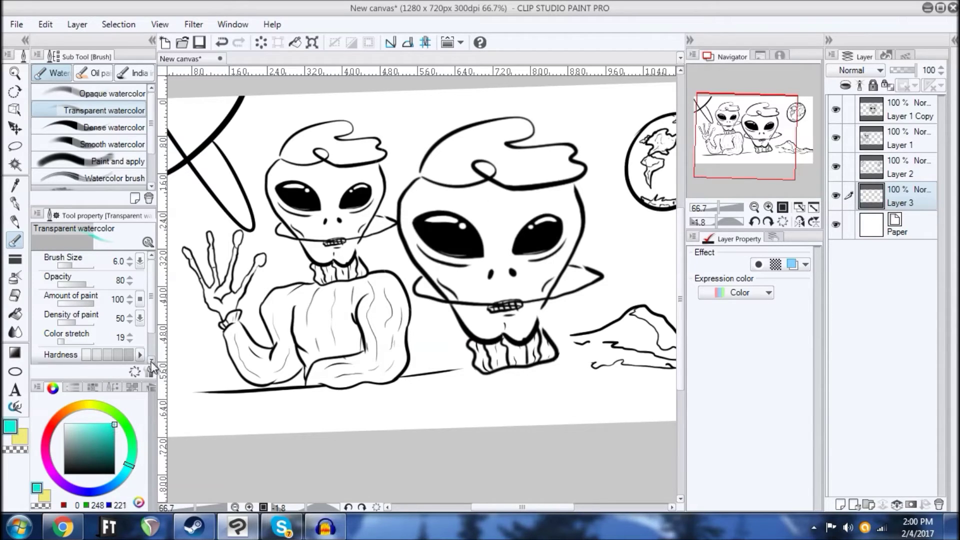
pyautogui.moveTo(131, 464)
pyautogui.mouseDown()
pyautogui.moveTo(122, 485)
pyautogui.moveTo(128, 472)
pyautogui.mouseUp()
pyautogui.press(']')
pyautogui.press(']')
pyautogui.press(']')
pyautogui.moveTo(306, 325)
pyautogui.mouseDown()
pyautogui.moveTo(311, 315)
pyautogui.moveTo(302, 340)
pyautogui.moveTo(307, 330)
pyautogui.mouseUp()
pyautogui.hotkey('ctrl', 'z')
pyautogui.click(127, 478)
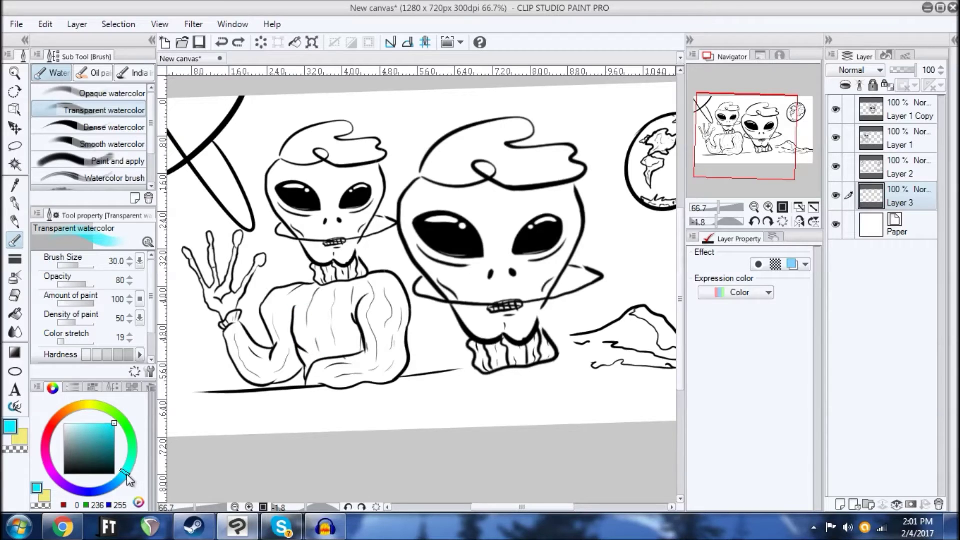
pyautogui.moveTo(110, 426)
pyautogui.mouseDown()
pyautogui.moveTo(101, 409)
pyautogui.moveTo(102, 429)
pyautogui.mouseUp()
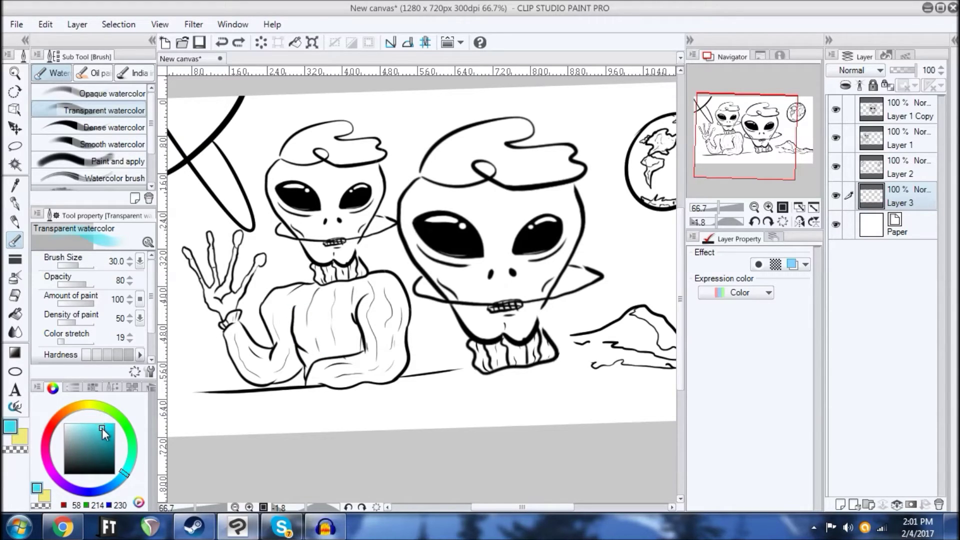
# Step: Paint the torso and folded arm of the waving alien's sweater light cyan-blue
pyautogui.moveTo(334, 338)
pyautogui.mouseDown()
pyautogui.moveTo(316, 306)
pyautogui.moveTo(306, 350)
pyautogui.moveTo(302, 302)
pyautogui.moveTo(365, 302)
pyautogui.mouseUp()
pyautogui.scroll(1, 304, 302)
pyautogui.scroll(1, 302, 296)
pyautogui.moveTo(300, 335)
pyautogui.mouseDown()
pyautogui.moveTo(309, 375)
pyautogui.moveTo(362, 430)
pyautogui.moveTo(423, 330)
pyautogui.moveTo(465, 445)
pyautogui.moveTo(469, 371)
pyautogui.moveTo(515, 310)
pyautogui.moveTo(550, 430)
pyautogui.moveTo(584, 346)
pyautogui.moveTo(425, 318)
pyautogui.moveTo(320, 320)
pyautogui.moveTo(303, 362)
pyautogui.moveTo(288, 340)
pyautogui.moveTo(285, 322)
pyautogui.moveTo(317, 295)
pyautogui.moveTo(440, 267)
pyautogui.moveTo(457, 280)
pyautogui.moveTo(487, 273)
pyautogui.moveTo(521, 308)
pyautogui.moveTo(510, 269)
pyautogui.moveTo(552, 259)
pyautogui.moveTo(585, 295)
pyautogui.moveTo(590, 380)
pyautogui.moveTo(566, 290)
pyautogui.moveTo(530, 315)
pyautogui.moveTo(504, 210)
pyautogui.mouseUp()
pyautogui.moveTo(457, 382)
pyautogui.mouseDown()
pyautogui.moveTo(476, 374)
pyautogui.moveTo(554, 335)
pyautogui.moveTo(542, 309)
pyautogui.moveTo(554, 334)
pyautogui.mouseUp()
pyautogui.moveTo(338, 352)
pyautogui.mouseDown()
pyautogui.moveTo(370, 334)
pyautogui.moveTo(358, 393)
pyautogui.moveTo(383, 433)
pyautogui.moveTo(430, 396)
pyautogui.mouseUp()
pyautogui.moveTo(461, 461)
pyautogui.mouseDown()
pyautogui.moveTo(424, 364)
pyautogui.moveTo(432, 379)
pyautogui.mouseUp()
pyautogui.moveTo(369, 358)
pyautogui.mouseDown()
pyautogui.moveTo(416, 423)
pyautogui.moveTo(454, 426)
pyautogui.moveTo(495, 395)
pyautogui.moveTo(395, 390)
pyautogui.moveTo(493, 370)
pyautogui.mouseUp()
pyautogui.moveTo(485, 307); pyautogui.dragTo(395, 278)
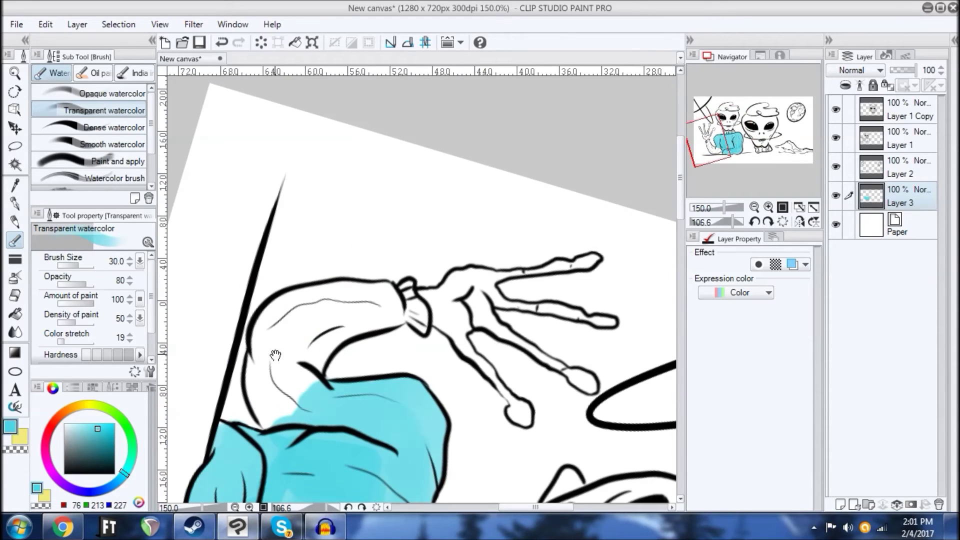
# Step: Paint the waving alien's raised sleeve light cyan-blue from the shoulder down to the wrist cuff
pyautogui.moveTo(275, 355); pyautogui.dragTo(347, 357)
pyautogui.moveTo(348, 412)
pyautogui.mouseDown()
pyautogui.moveTo(328, 384)
pyautogui.moveTo(343, 406)
pyautogui.moveTo(335, 357)
pyautogui.moveTo(347, 318)
pyautogui.moveTo(360, 314)
pyautogui.moveTo(348, 386)
pyautogui.moveTo(356, 335)
pyautogui.moveTo(377, 382)
pyautogui.mouseUp()
pyautogui.moveTo(471, 258)
pyautogui.mouseDown()
pyautogui.moveTo(450, 235)
pyautogui.moveTo(405, 233)
pyautogui.mouseUp()
pyautogui.moveTo(385, 387)
pyautogui.mouseDown()
pyautogui.moveTo(375, 375)
pyautogui.moveTo(392, 298)
pyautogui.moveTo(412, 289)
pyautogui.moveTo(420, 379)
pyautogui.moveTo(404, 359)
pyautogui.mouseUp()
pyautogui.moveTo(408, 400); pyautogui.dragTo(432, 251)
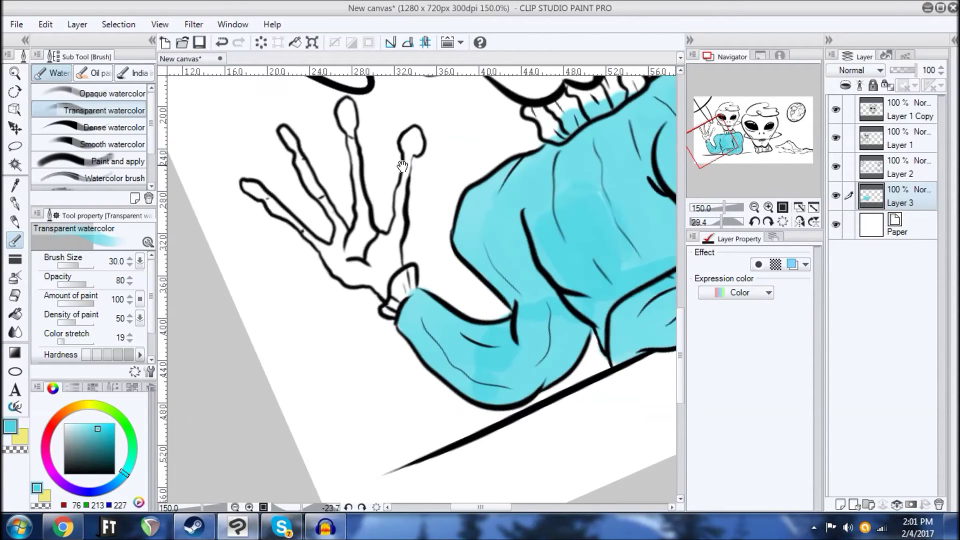
# Step: Reduce the brush size to 12 and fill the waving alien's wrist cuff and ribbed collar with light cyan-blue
pyautogui.press('[')
pyautogui.press('[')
pyautogui.press('[')
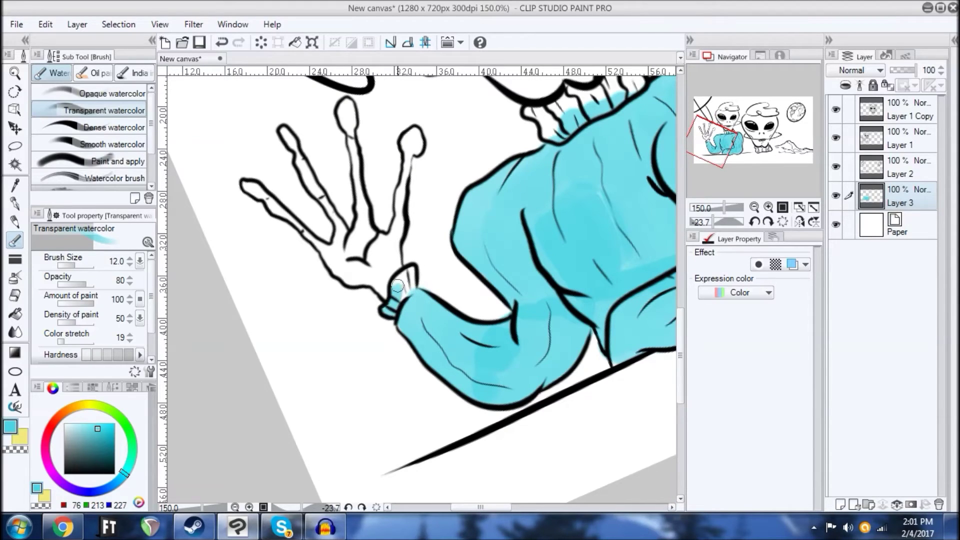
pyautogui.moveTo(490, 240); pyautogui.dragTo(240, 318)
pyautogui.moveTo(383, 297); pyautogui.dragTo(320, 370)
pyautogui.moveTo(314, 245)
pyautogui.mouseDown()
pyautogui.moveTo(390, 355)
pyautogui.moveTo(372, 372)
pyautogui.mouseUp()
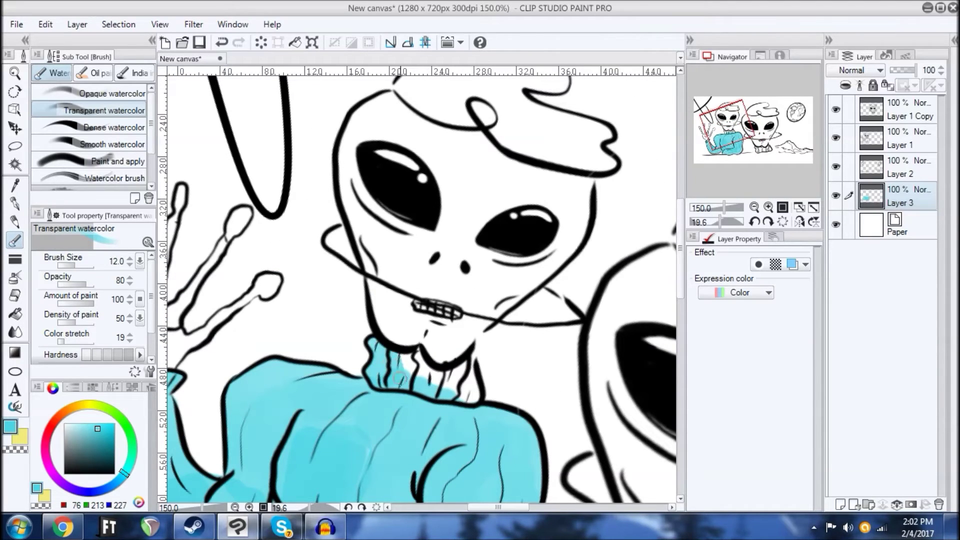
pyautogui.moveTo(441, 371); pyautogui.dragTo(456, 371)
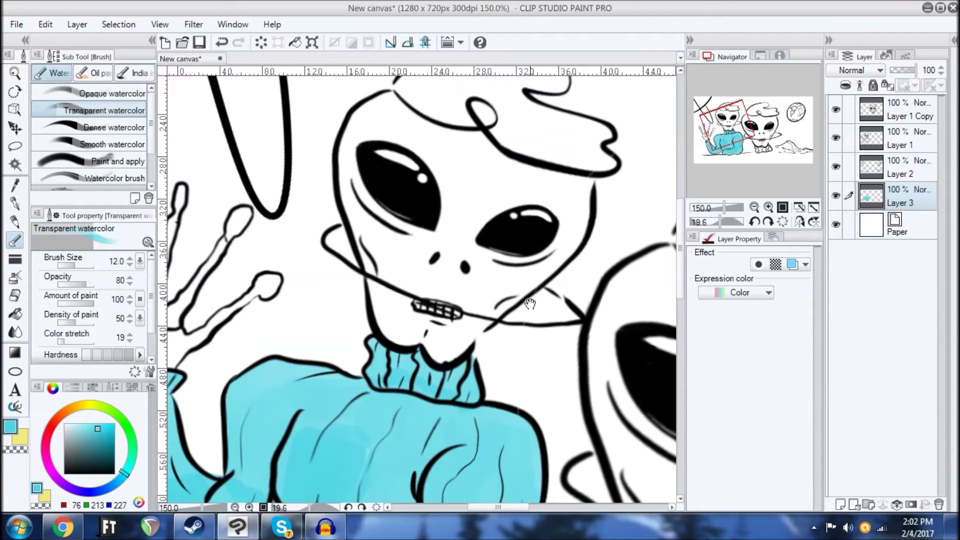
# Step: Fill the ribbed collar beneath the enlarged alien head with the same light cyan-blue
pyautogui.moveTo(531, 299); pyautogui.dragTo(304, 102)
pyautogui.moveTo(419, 343); pyautogui.dragTo(367, 210)
pyautogui.moveTo(388, 291); pyautogui.dragTo(454, 285)
pyautogui.moveTo(367, 400)
pyautogui.mouseDown()
pyautogui.moveTo(365, 422)
pyautogui.moveTo(377, 406)
pyautogui.moveTo(422, 404)
pyautogui.moveTo(372, 359)
pyautogui.moveTo(362, 379)
pyautogui.moveTo(369, 340)
pyautogui.moveTo(388, 391)
pyautogui.moveTo(390, 358)
pyautogui.moveTo(409, 401)
pyautogui.moveTo(380, 320)
pyautogui.moveTo(353, 350)
pyautogui.moveTo(373, 323)
pyautogui.moveTo(371, 287)
pyautogui.moveTo(385, 280)
pyautogui.moveTo(387, 353)
pyautogui.moveTo(401, 321)
pyautogui.moveTo(400, 355)
pyautogui.moveTo(427, 321)
pyautogui.moveTo(415, 292)
pyautogui.mouseUp()
pyautogui.moveTo(468, 273); pyautogui.dragTo(465, 265)
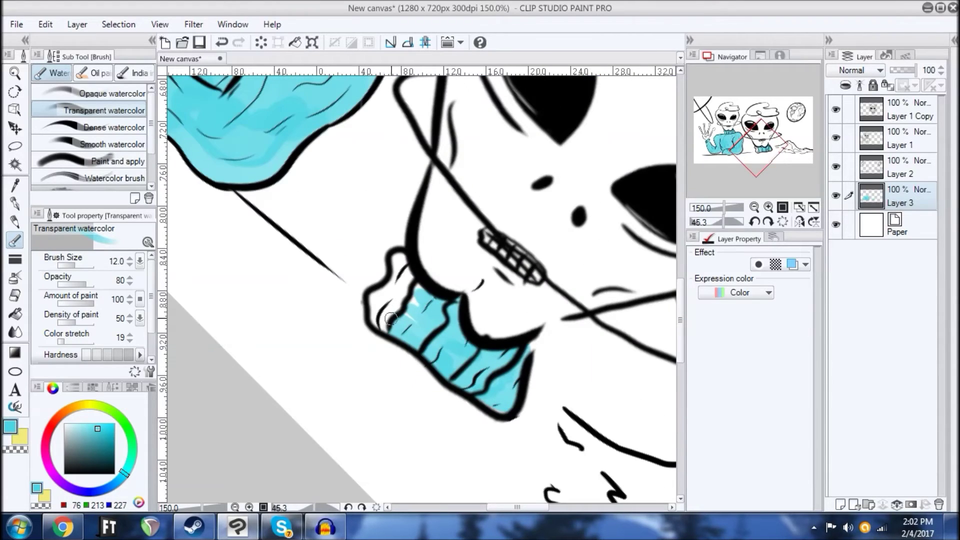
pyautogui.moveTo(384, 327)
pyautogui.mouseDown()
pyautogui.moveTo(372, 307)
pyautogui.moveTo(385, 294)
pyautogui.moveTo(386, 319)
pyautogui.moveTo(408, 298)
pyautogui.moveTo(422, 312)
pyautogui.mouseUp()
pyautogui.moveTo(399, 276); pyautogui.dragTo(402, 264)
# Step: Mix a darker teal of RGB 65, 176, 188 and shade the waving alien's collar just under the chin
pyautogui.moveTo(484, 197); pyautogui.dragTo(424, 178)
pyautogui.moveTo(444, 81); pyautogui.dragTo(443, 246)
pyautogui.moveTo(518, 189); pyautogui.dragTo(492, 169)
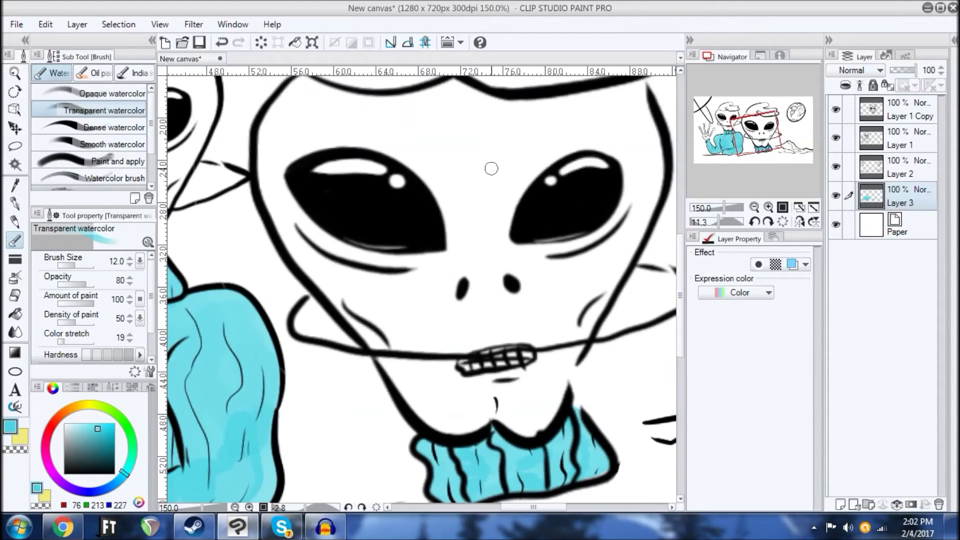
pyautogui.scroll(-5, 491, 169)
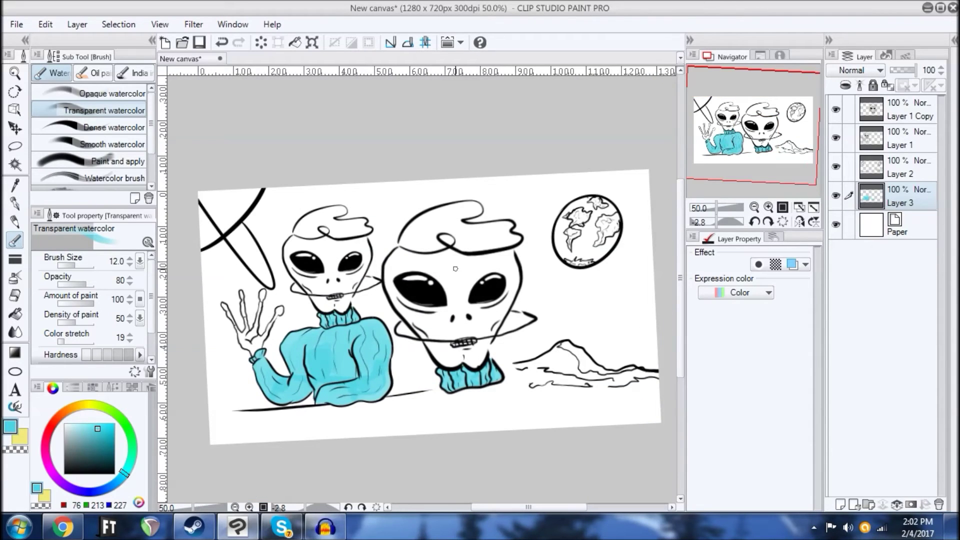
pyautogui.scroll(4, 455, 269)
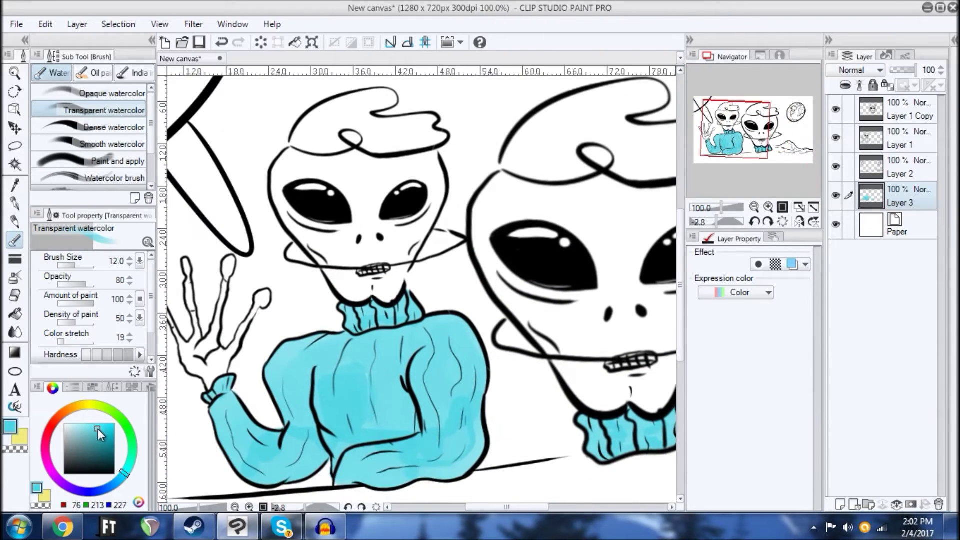
pyautogui.moveTo(97, 431); pyautogui.dragTo(99, 435)
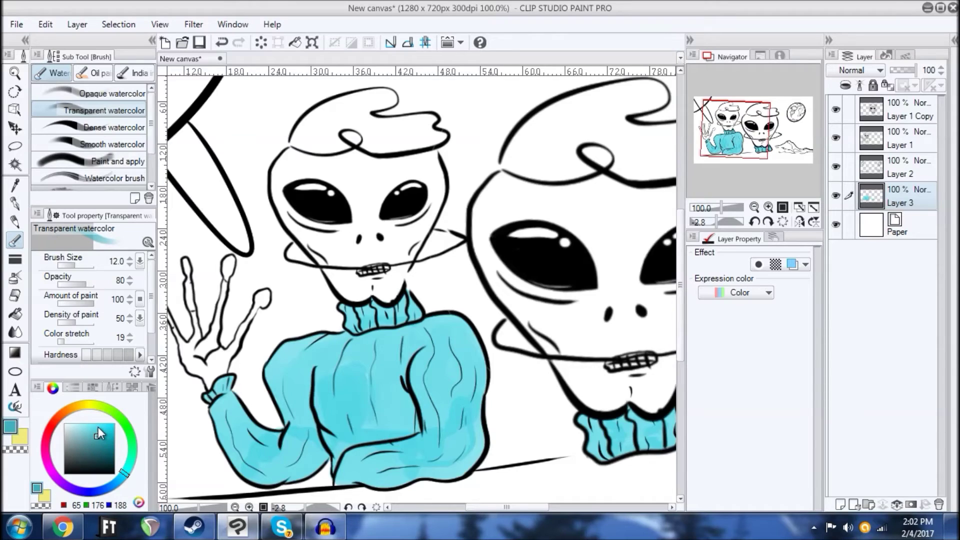
pyautogui.scroll(4, 350, 300)
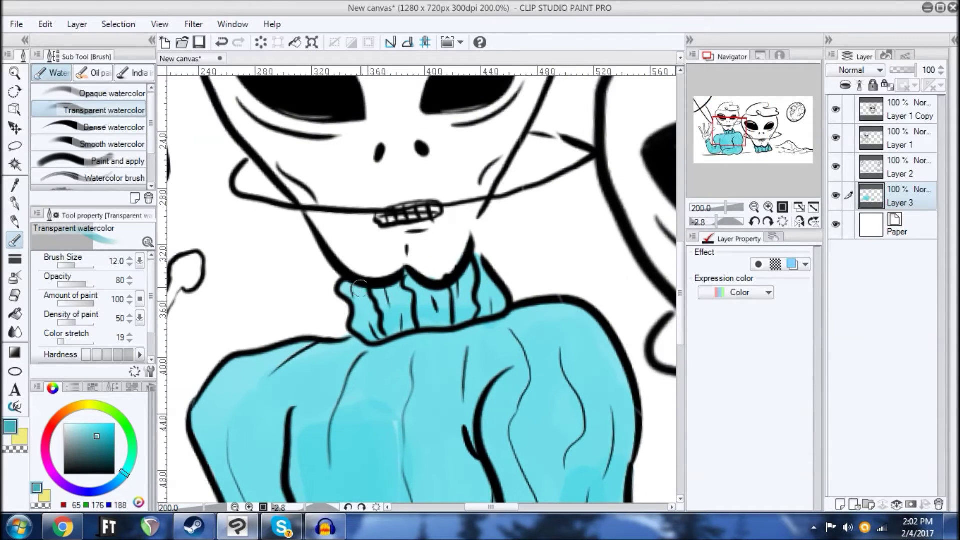
pyautogui.moveTo(352, 286)
pyautogui.mouseDown()
pyautogui.moveTo(369, 294)
pyautogui.moveTo(434, 286)
pyautogui.moveTo(471, 266)
pyautogui.mouseUp()
pyautogui.moveTo(432, 302); pyautogui.dragTo(411, 291)
# Step: Shade the waving alien's torso in darker teal beneath the collar and beside the folded arm
pyautogui.moveTo(332, 327)
pyautogui.mouseDown()
pyautogui.moveTo(342, 334)
pyautogui.moveTo(484, 314)
pyautogui.mouseUp()
pyautogui.moveTo(479, 394)
pyautogui.mouseDown()
pyautogui.moveTo(431, 328)
pyautogui.moveTo(426, 295)
pyautogui.moveTo(458, 316)
pyautogui.mouseUp()
pyautogui.moveTo(398, 386)
pyautogui.mouseDown()
pyautogui.moveTo(413, 274)
pyautogui.moveTo(400, 260)
pyautogui.moveTo(393, 372)
pyautogui.moveTo(328, 387)
pyautogui.mouseUp()
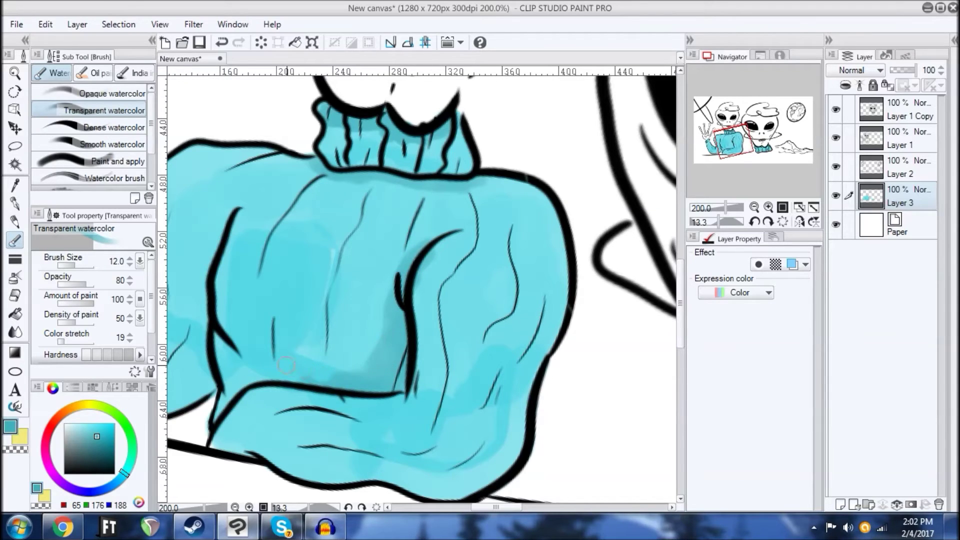
pyautogui.moveTo(409, 312); pyautogui.dragTo(456, 245)
pyautogui.moveTo(517, 234); pyautogui.dragTo(491, 203)
# Step: Add darker teal shading along the inner and lower edges of the waving alien's folded arm
pyautogui.moveTo(414, 267); pyautogui.dragTo(377, 268)
pyautogui.moveTo(315, 414)
pyautogui.mouseDown()
pyautogui.moveTo(361, 426)
pyautogui.moveTo(511, 388)
pyautogui.moveTo(558, 325)
pyautogui.moveTo(553, 300)
pyautogui.moveTo(509, 378)
pyautogui.mouseUp()
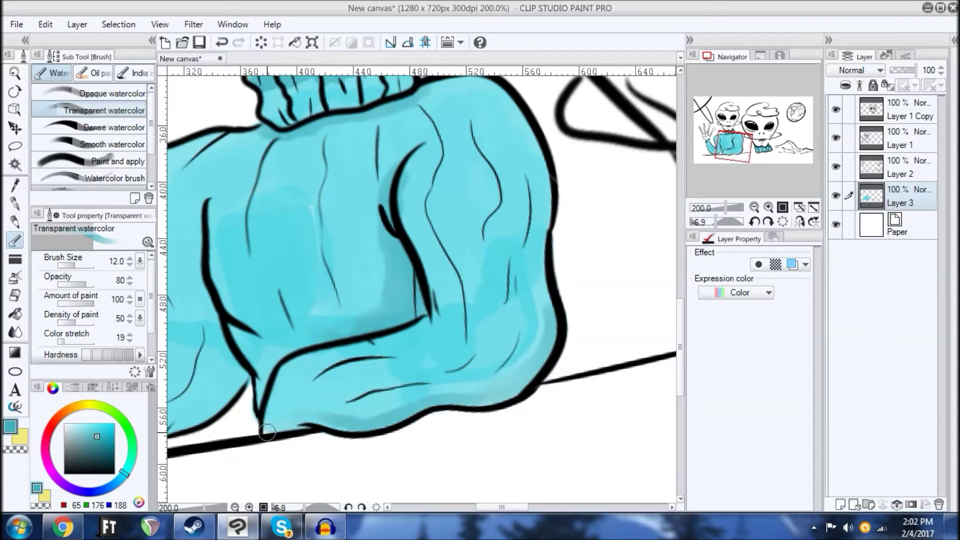
pyautogui.moveTo(366, 346); pyautogui.dragTo(301, 398)
pyautogui.moveTo(356, 215)
pyautogui.mouseDown()
pyautogui.moveTo(348, 274)
pyautogui.moveTo(365, 331)
pyautogui.mouseUp()
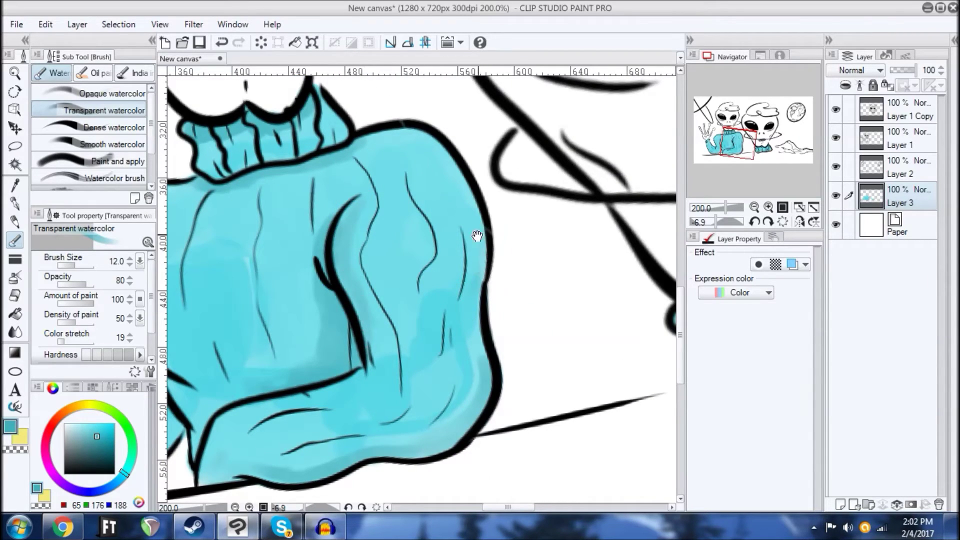
# Step: Shade the outer edge and elbow of the waving alien's raised sleeve in darker teal
pyautogui.moveTo(477, 236); pyautogui.dragTo(562, 316)
pyautogui.moveTo(236, 344)
pyautogui.mouseDown()
pyautogui.moveTo(328, 307)
pyautogui.moveTo(360, 248)
pyautogui.moveTo(346, 277)
pyautogui.moveTo(373, 376)
pyautogui.moveTo(467, 215)
pyautogui.moveTo(485, 208)
pyautogui.moveTo(340, 309)
pyautogui.mouseUp()
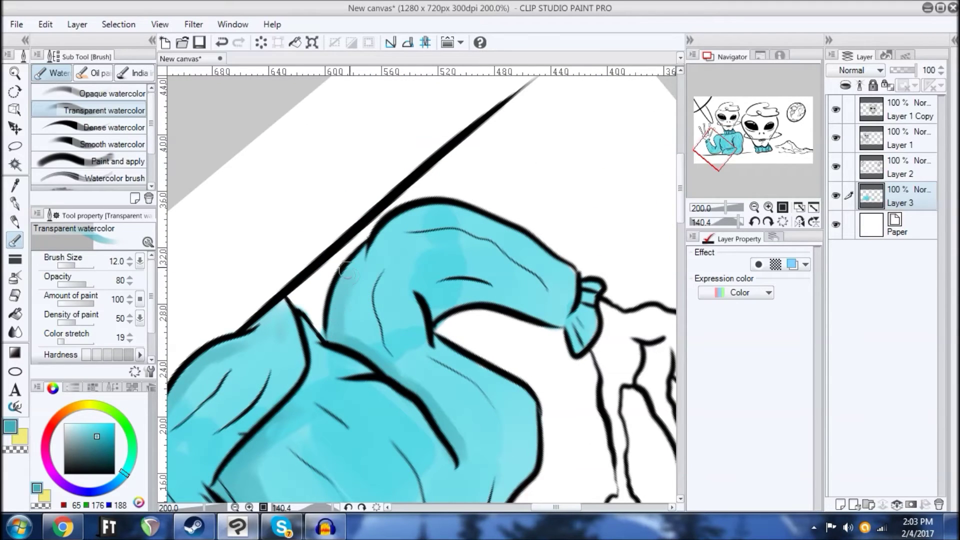
pyautogui.moveTo(434, 221); pyautogui.dragTo(360, 261)
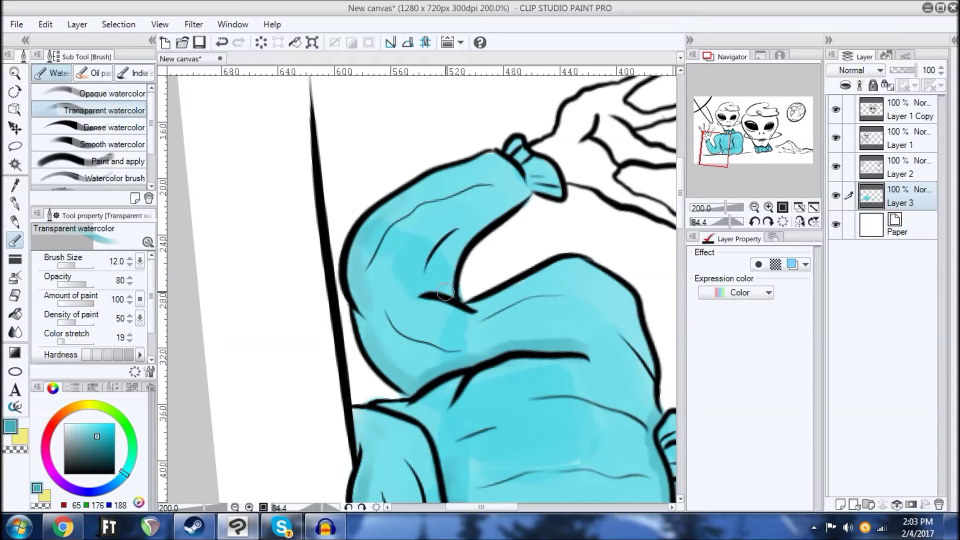
pyautogui.moveTo(494, 216); pyautogui.dragTo(350, 230)
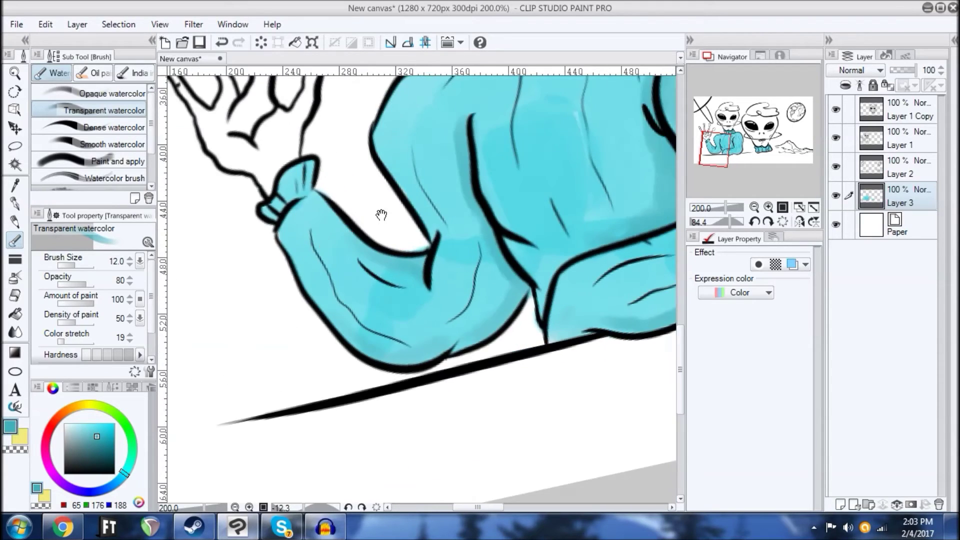
# Step: Shade the outer edge of the waving alien's shoulder above the raised arm in darker teal
pyautogui.moveTo(446, 105); pyautogui.dragTo(404, 275)
pyautogui.moveTo(348, 325); pyautogui.dragTo(363, 364)
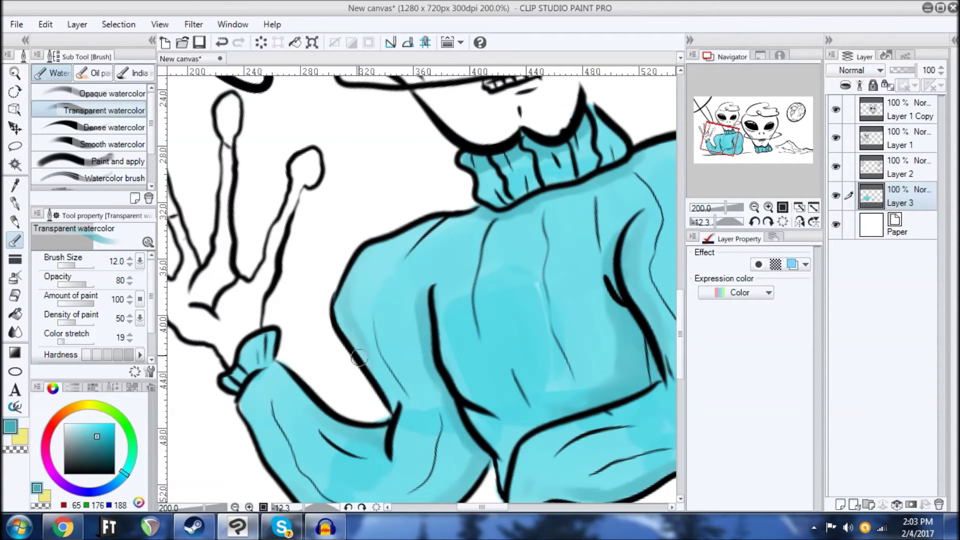
pyautogui.moveTo(532, 209); pyautogui.dragTo(553, 244)
pyautogui.moveTo(541, 372); pyautogui.dragTo(494, 304)
pyautogui.moveTo(559, 287); pyautogui.dragTo(465, 306)
pyautogui.moveTo(478, 228); pyautogui.dragTo(495, 296)
pyautogui.moveTo(473, 184); pyautogui.dragTo(457, 271)
pyautogui.moveTo(445, 330); pyautogui.dragTo(452, 276)
pyautogui.moveTo(354, 278); pyautogui.dragTo(508, 293)
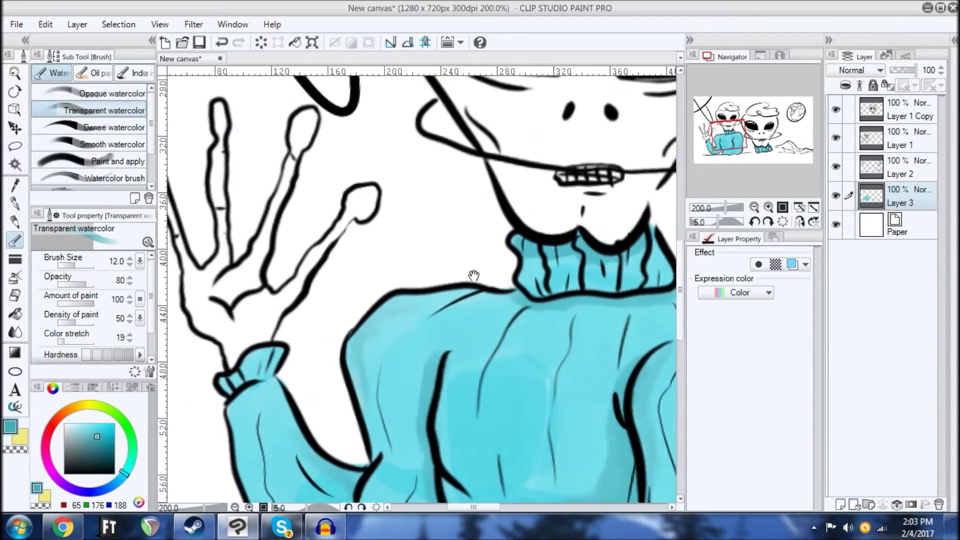
# Step: Shade the top of the enlarged alien's collar under the chin in darker teal
pyautogui.moveTo(375, 371); pyautogui.dragTo(411, 313)
pyautogui.moveTo(552, 373)
pyautogui.mouseDown()
pyautogui.moveTo(510, 265)
pyautogui.moveTo(300, 245)
pyautogui.mouseUp()
pyautogui.moveTo(603, 289); pyautogui.dragTo(300, 254)
pyautogui.moveTo(465, 294)
pyautogui.mouseDown()
pyautogui.moveTo(302, 268)
pyautogui.moveTo(287, 276)
pyautogui.moveTo(296, 292)
pyautogui.mouseUp()
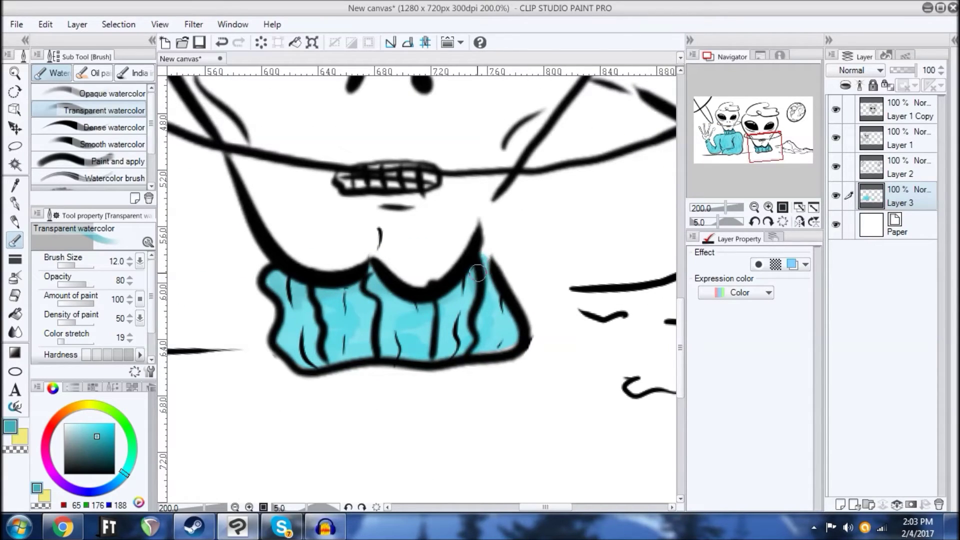
pyautogui.moveTo(379, 289)
pyautogui.mouseDown()
pyautogui.moveTo(275, 303)
pyautogui.moveTo(293, 310)
pyautogui.moveTo(405, 285)
pyautogui.mouseUp()
pyautogui.scroll(-4, 431, 268)
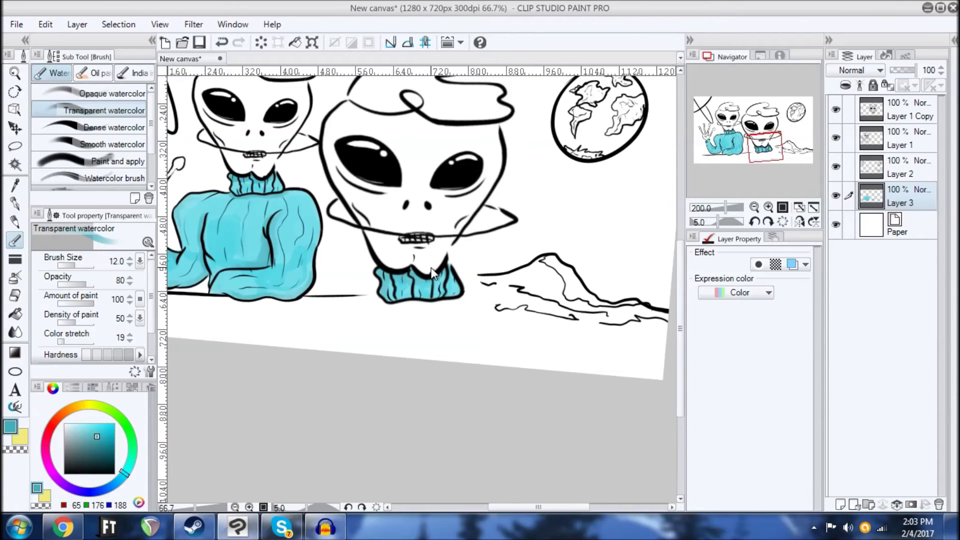
pyautogui.scroll(1, 431, 268)
pyautogui.moveTo(403, 183); pyautogui.dragTo(447, 304)
pyautogui.scroll(4, 447, 304)
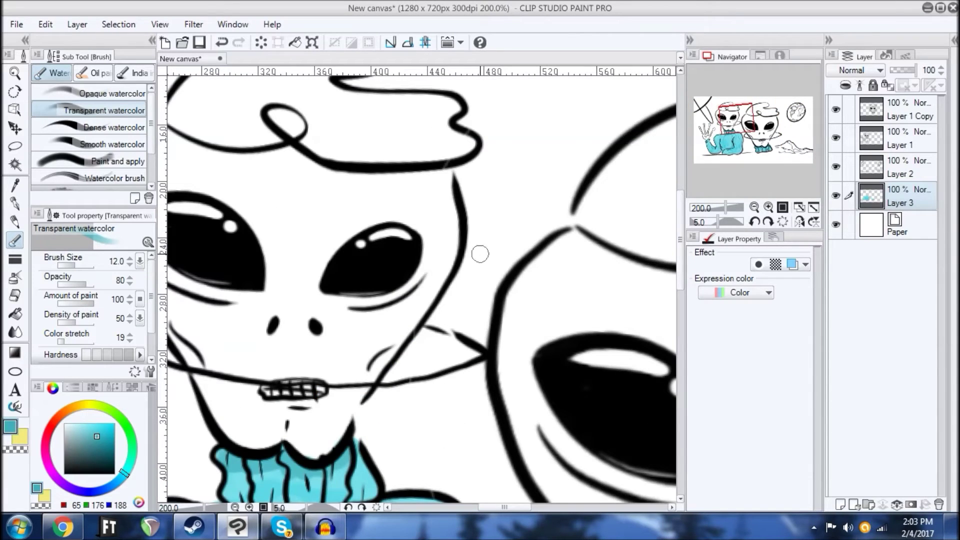
# Step: Switch to the G-pen and choose a green drawing colour, RGB 0, 227, 57
pyautogui.scroll(-3, 391, 253)
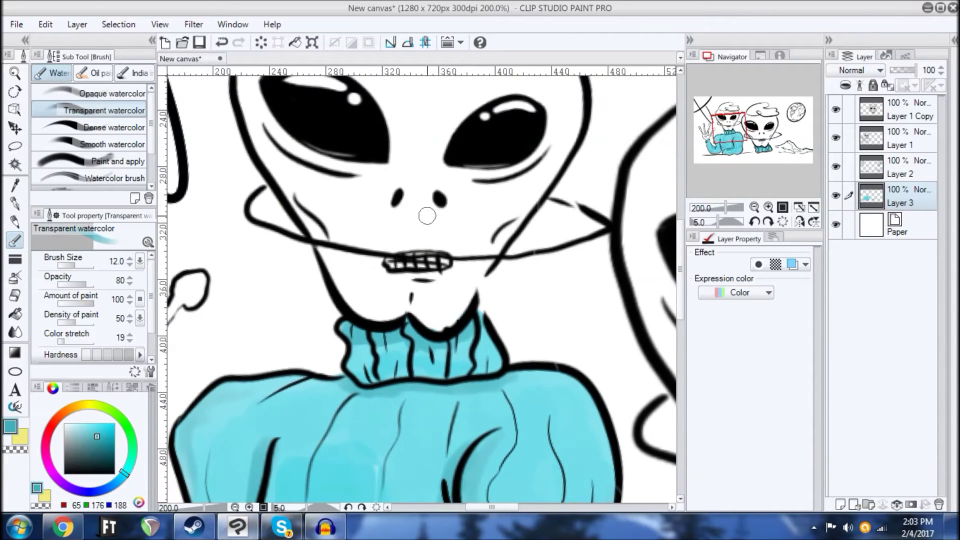
pyautogui.scroll(-1, 428, 221)
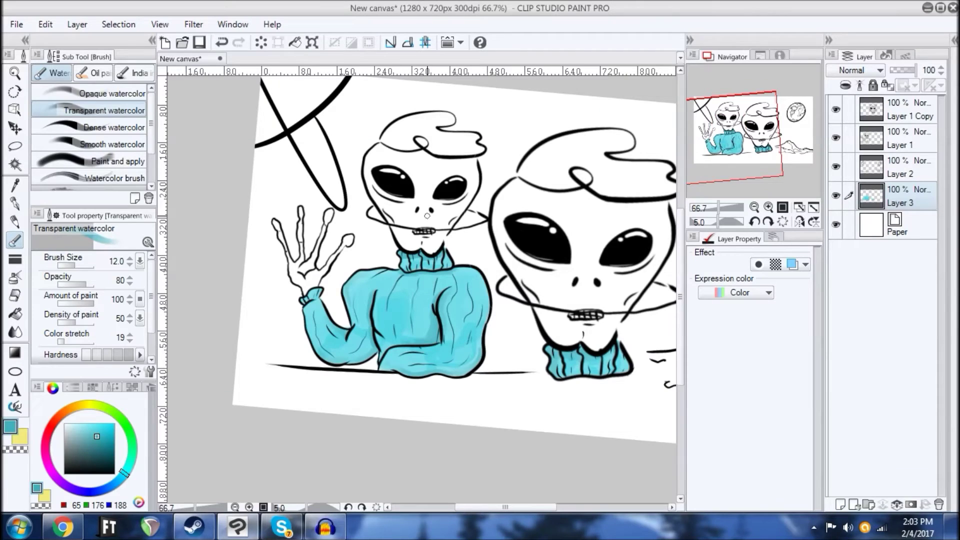
pyautogui.moveTo(537, 248)
pyautogui.mouseDown()
pyautogui.moveTo(523, 265)
pyautogui.moveTo(519, 253)
pyautogui.moveTo(531, 253)
pyautogui.mouseUp()
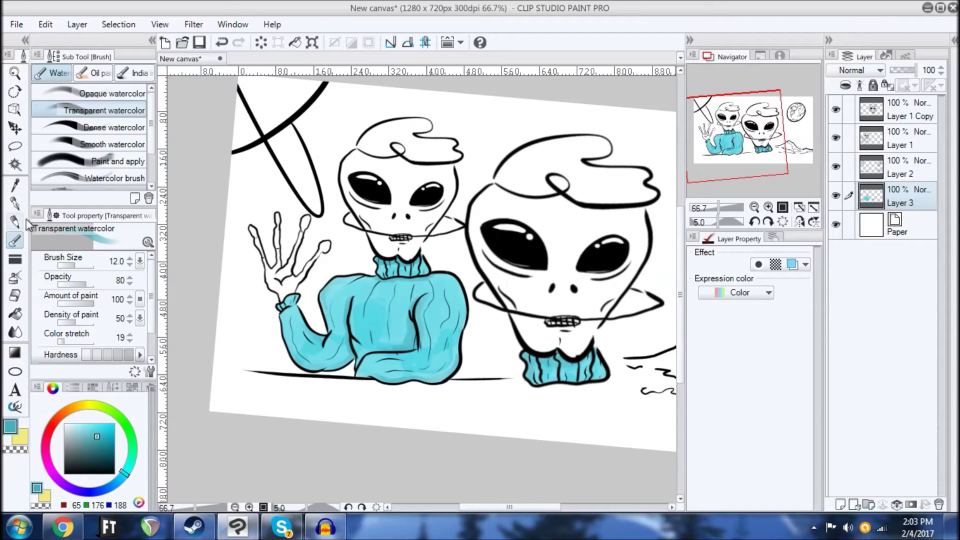
pyautogui.click(15, 204)
pyautogui.moveTo(541, 238); pyautogui.dragTo(503, 261)
pyautogui.moveTo(400, 282); pyautogui.dragTo(478, 260)
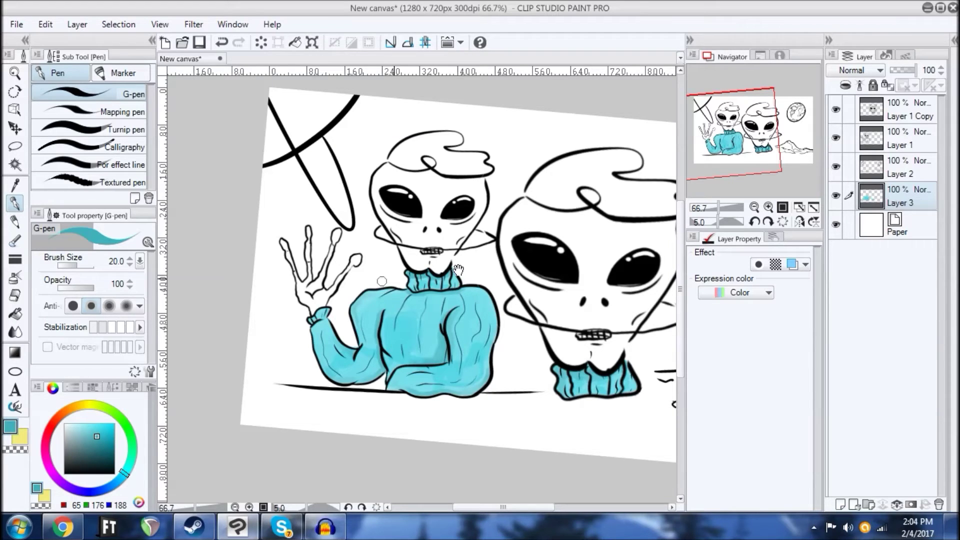
pyautogui.moveTo(457, 270); pyautogui.dragTo(372, 271)
pyautogui.moveTo(98, 409)
pyautogui.mouseDown()
pyautogui.moveTo(131, 440)
pyautogui.moveTo(126, 422)
pyautogui.moveTo(103, 419)
pyautogui.moveTo(123, 406)
pyautogui.moveTo(134, 422)
pyautogui.moveTo(131, 411)
pyautogui.moveTo(143, 452)
pyautogui.moveTo(137, 436)
pyautogui.moveTo(104, 422)
pyautogui.moveTo(139, 430)
pyautogui.mouseUp()
pyautogui.click(127, 423)
pyautogui.click(101, 421)
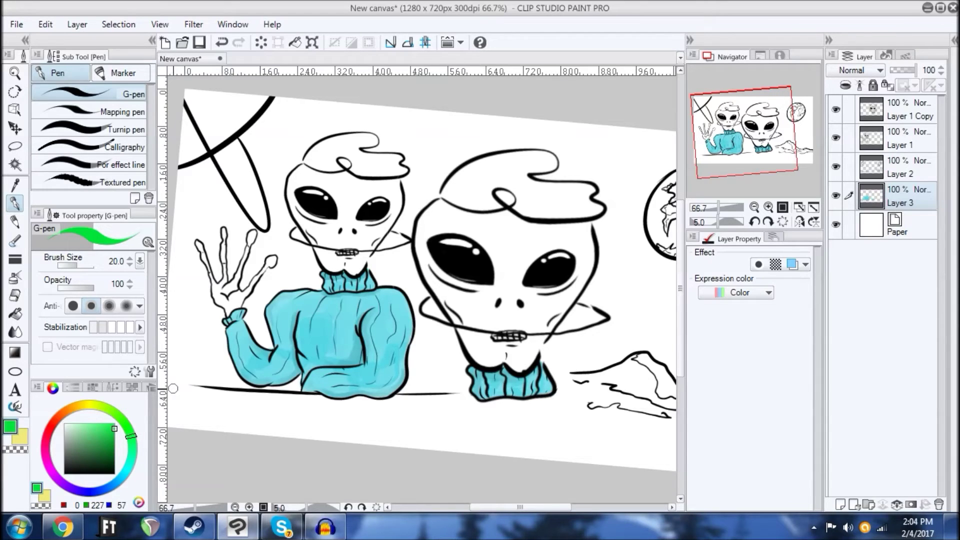
# Step: Undo a trial green stroke on the waving alien's palm and brighten the drawing colour to RGB 0, 255, 65
pyautogui.scroll(5, 172, 389)
pyautogui.moveTo(343, 286); pyautogui.dragTo(328, 302)
pyautogui.hotkey('ctrl', 'z')
pyautogui.click(113, 431)
pyautogui.moveTo(112, 433); pyautogui.dragTo(117, 422)
# Step: Fill the waving alien's palm and wrist in bright green, reducing the pen's brush size to 8 for the edges
pyautogui.moveTo(360, 292)
pyautogui.mouseDown()
pyautogui.moveTo(354, 313)
pyautogui.moveTo(334, 302)
pyautogui.mouseUp()
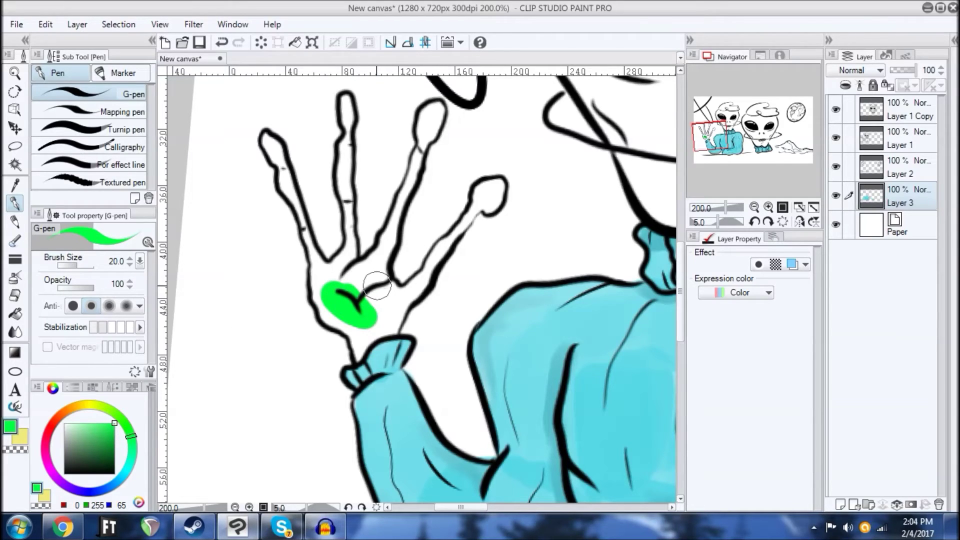
pyautogui.moveTo(334, 314)
pyautogui.mouseDown()
pyautogui.moveTo(320, 296)
pyautogui.moveTo(324, 273)
pyautogui.moveTo(348, 291)
pyautogui.mouseUp()
pyautogui.press('[')
pyautogui.press('[')
pyautogui.press('[')
pyautogui.press('[')
pyautogui.press('[')
pyautogui.moveTo(347, 332)
pyautogui.mouseDown()
pyautogui.moveTo(355, 359)
pyautogui.moveTo(364, 340)
pyautogui.mouseUp()
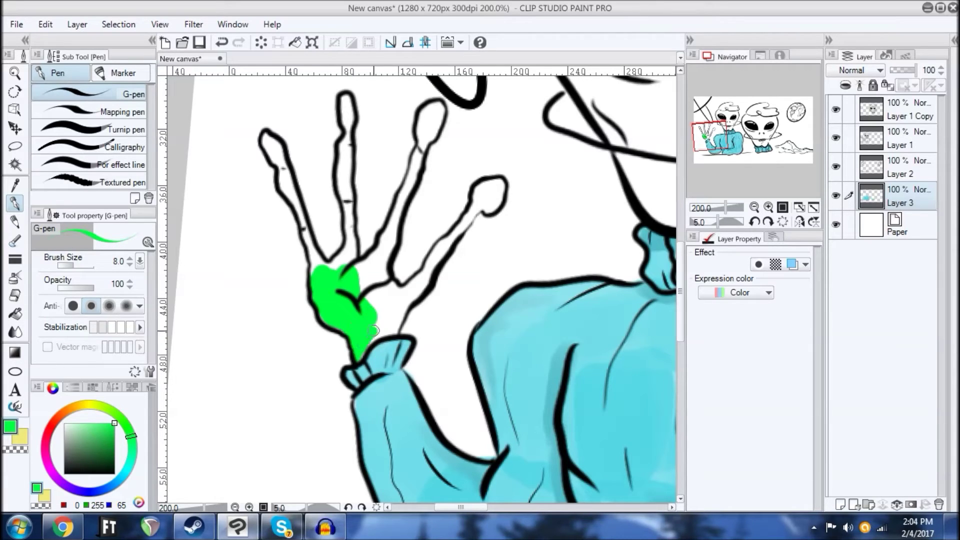
pyautogui.moveTo(394, 332)
pyautogui.mouseDown()
pyautogui.moveTo(368, 265)
pyautogui.moveTo(383, 269)
pyautogui.moveTo(386, 290)
pyautogui.mouseUp()
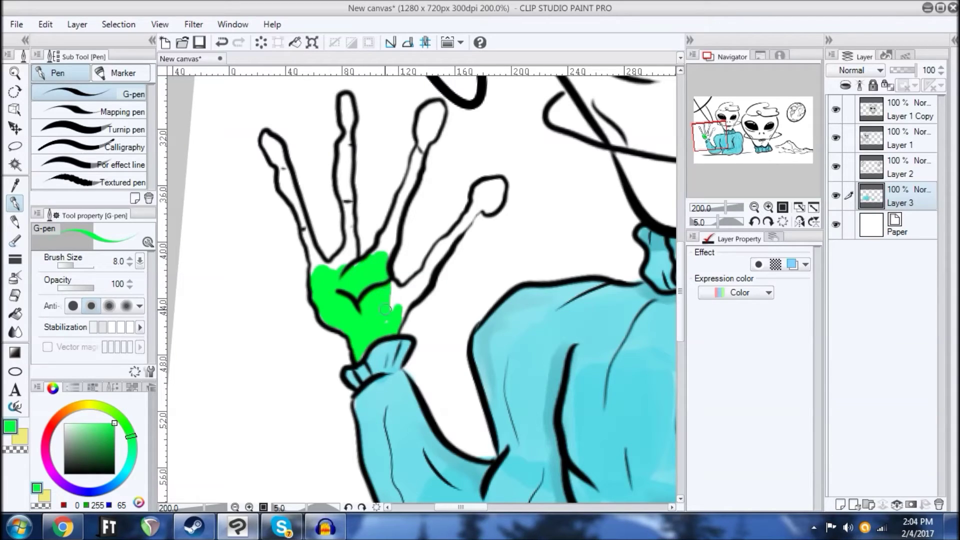
# Step: Fill the thumb and the finger beside it on the waving hand in bright green
pyautogui.scroll(3, 392, 316)
pyautogui.moveTo(364, 341); pyautogui.dragTo(391, 316)
pyautogui.moveTo(398, 282); pyautogui.dragTo(412, 245)
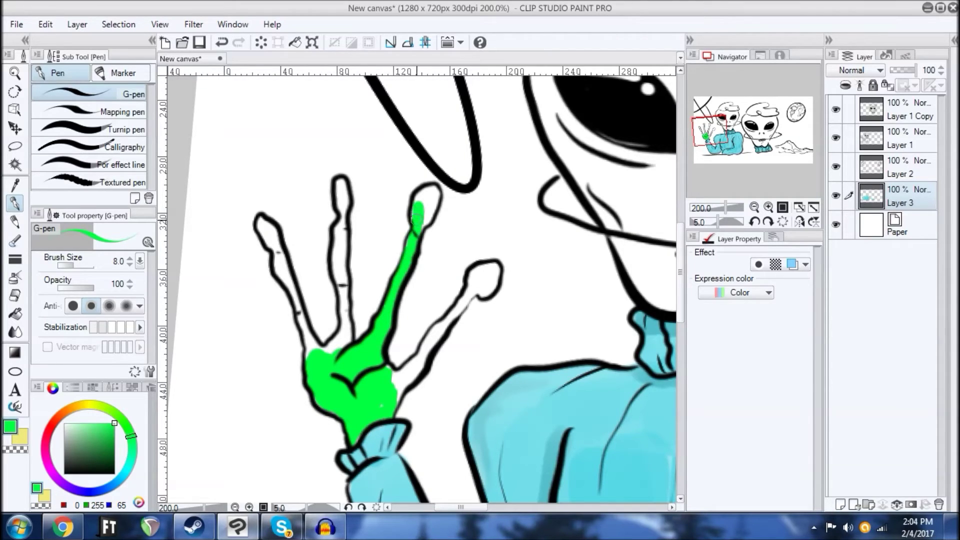
pyautogui.moveTo(433, 193)
pyautogui.mouseDown()
pyautogui.moveTo(427, 213)
pyautogui.moveTo(429, 200)
pyautogui.moveTo(388, 210)
pyautogui.moveTo(358, 188)
pyautogui.mouseUp()
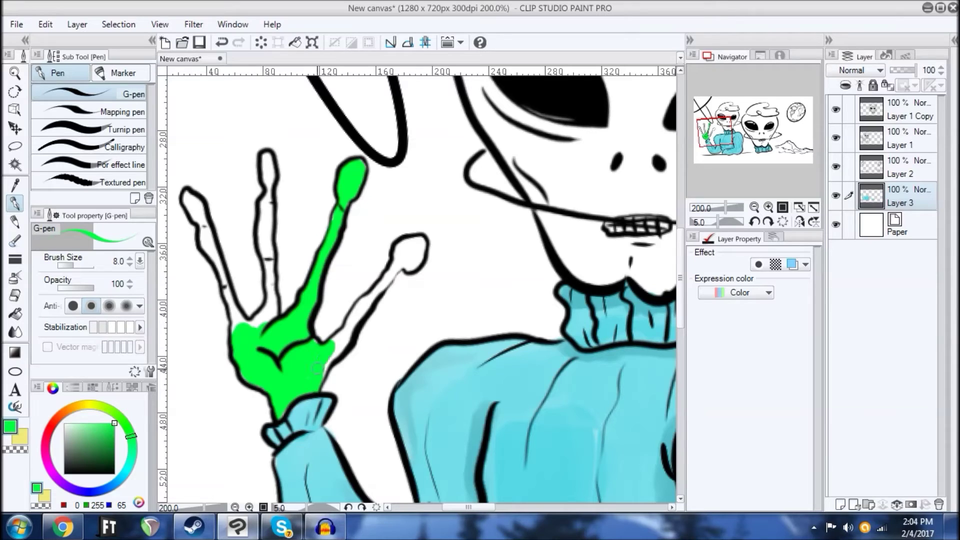
pyautogui.moveTo(327, 363)
pyautogui.mouseDown()
pyautogui.moveTo(403, 260)
pyautogui.moveTo(400, 252)
pyautogui.moveTo(397, 264)
pyautogui.moveTo(403, 243)
pyautogui.moveTo(424, 238)
pyautogui.moveTo(418, 262)
pyautogui.mouseUp()
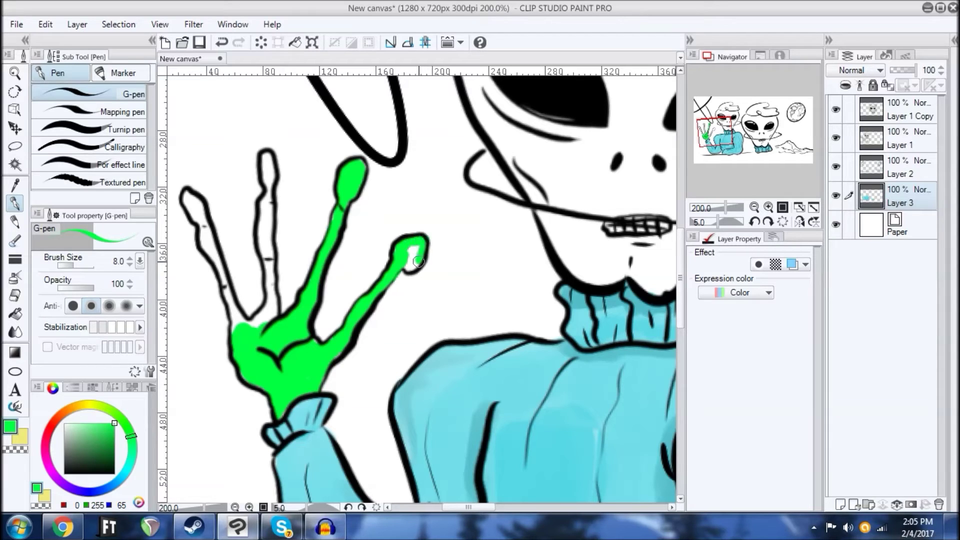
# Step: Fill the two remaining fingers of the waving hand in bright green up to their tips
pyautogui.moveTo(289, 294); pyautogui.dragTo(350, 321)
pyautogui.moveTo(326, 255); pyautogui.dragTo(362, 319)
pyautogui.moveTo(346, 386); pyautogui.dragTo(327, 208)
pyautogui.moveTo(327, 209); pyautogui.dragTo(370, 297)
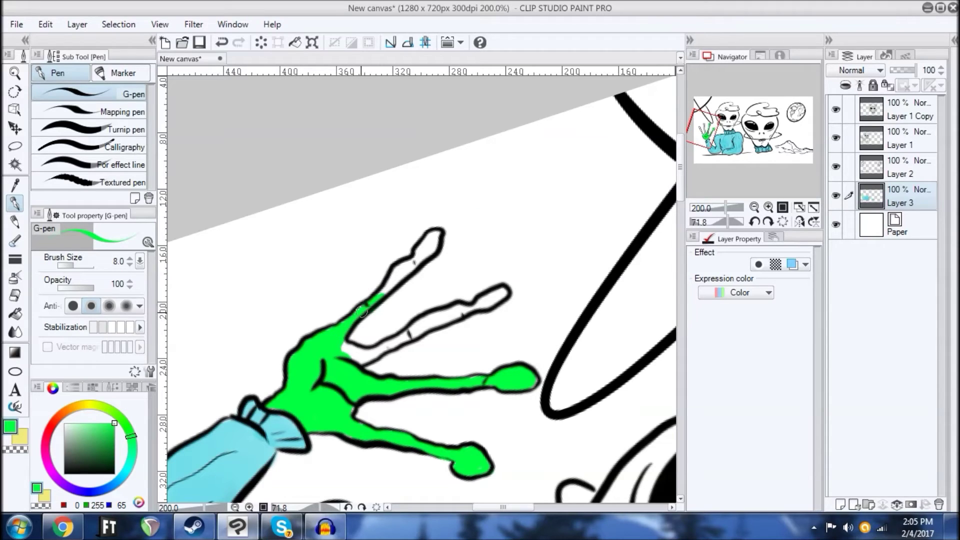
pyautogui.moveTo(376, 297); pyautogui.dragTo(391, 289)
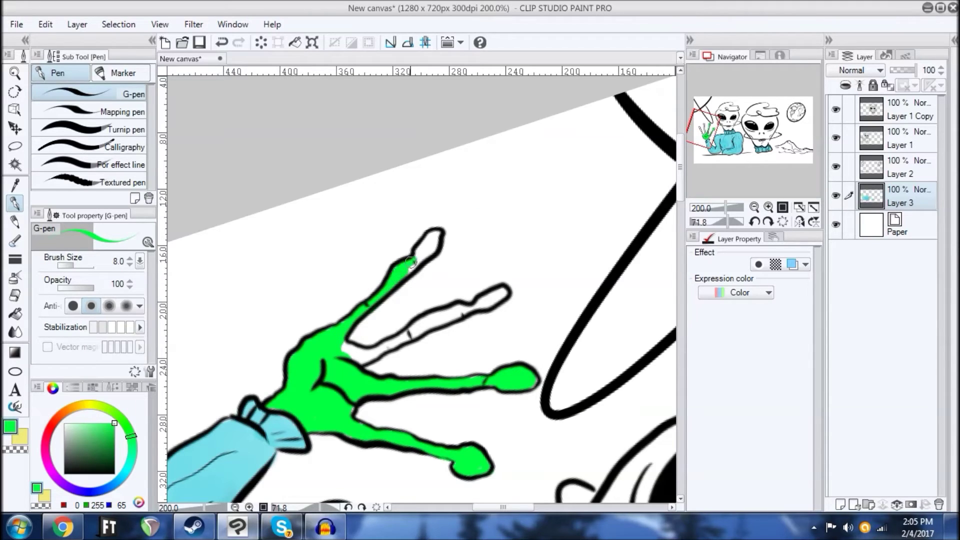
pyautogui.moveTo(423, 246)
pyautogui.mouseDown()
pyautogui.moveTo(437, 230)
pyautogui.moveTo(391, 283)
pyautogui.mouseUp()
pyautogui.moveTo(426, 401); pyautogui.dragTo(383, 373)
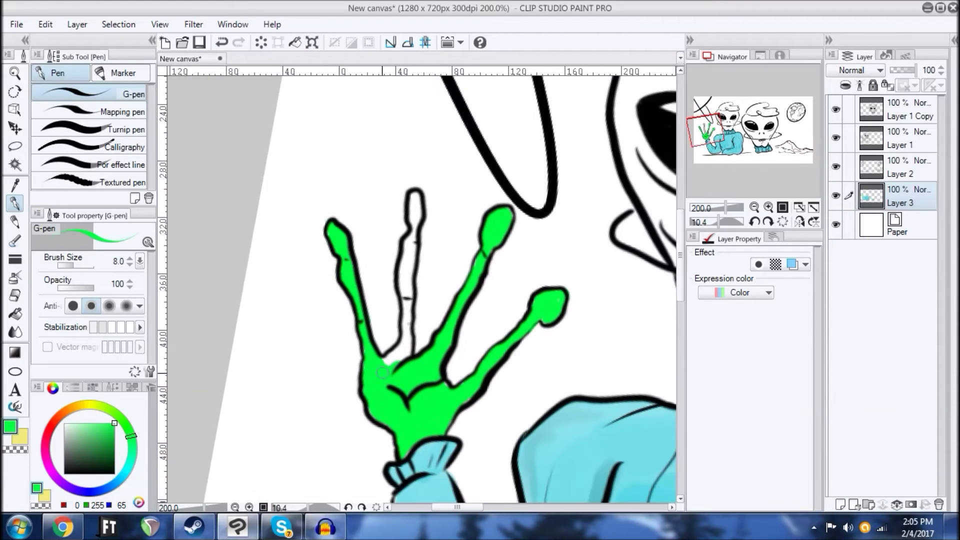
pyautogui.moveTo(406, 340)
pyautogui.mouseDown()
pyautogui.moveTo(405, 252)
pyautogui.moveTo(412, 257)
pyautogui.mouseUp()
pyautogui.scroll(2, 411, 257)
pyautogui.moveTo(409, 290)
pyautogui.mouseDown()
pyautogui.moveTo(413, 201)
pyautogui.moveTo(390, 130)
pyautogui.mouseUp()
pyautogui.moveTo(498, 347); pyautogui.dragTo(256, 147)
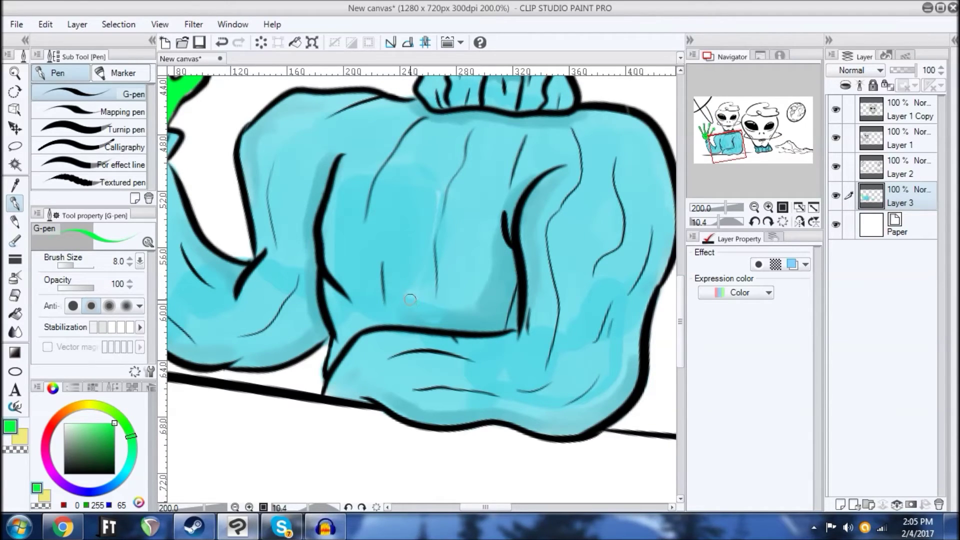
pyautogui.moveTo(532, 199); pyautogui.dragTo(480, 383)
pyautogui.moveTo(451, 215); pyautogui.dragTo(425, 395)
pyautogui.moveTo(445, 257); pyautogui.dragTo(443, 349)
pyautogui.moveTo(480, 384); pyautogui.dragTo(392, 150)
pyautogui.moveTo(442, 400); pyautogui.dragTo(450, 381)
pyautogui.scroll(-4, 434, 314)
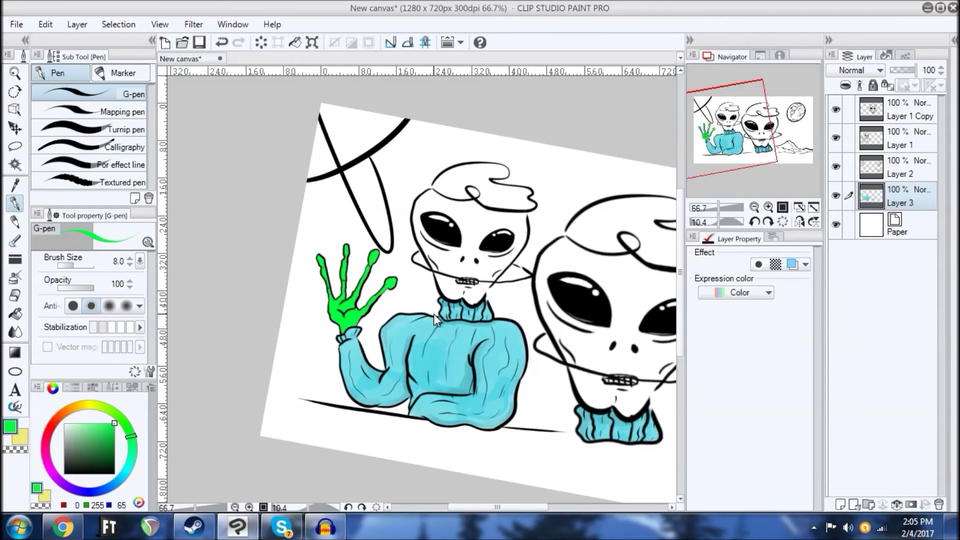
# Step: Increase the pen's brush size to 15 and undo a trial green stroke along the waving alien's jaw
pyautogui.scroll(4, 433, 314)
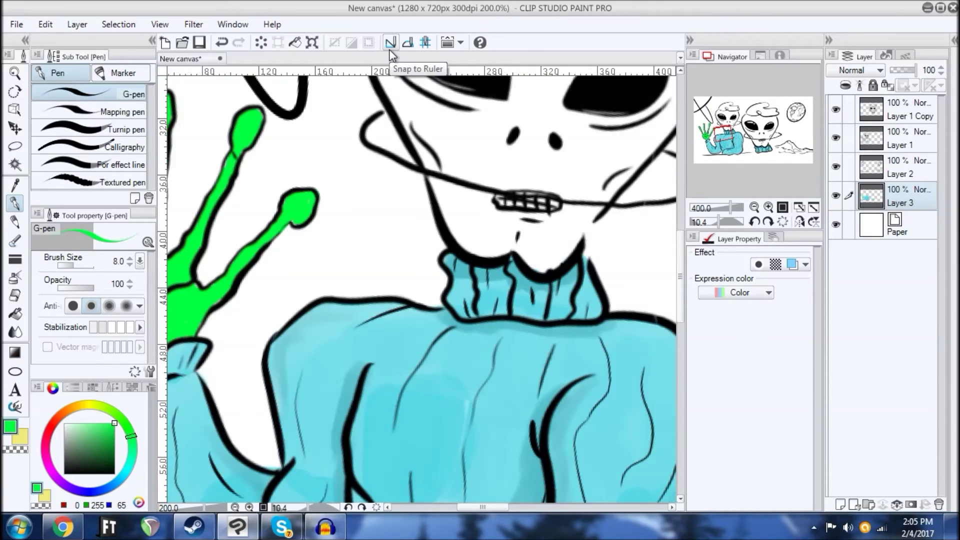
pyautogui.scroll(-2, 389, 50)
pyautogui.moveTo(508, 146); pyautogui.dragTo(522, 182)
pyautogui.scroll(2, 398, 221)
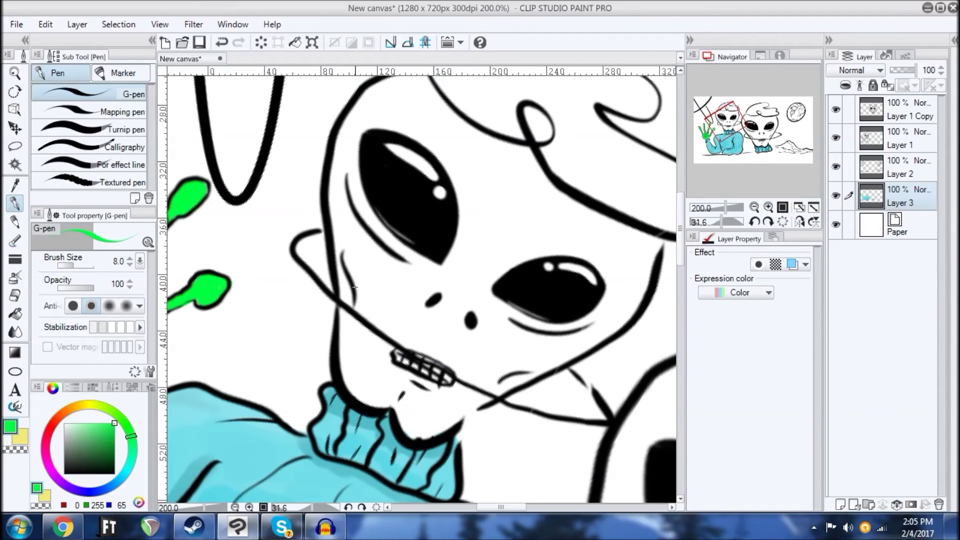
pyautogui.press(']')
pyautogui.press(']')
pyautogui.press(']')
pyautogui.moveTo(359, 369)
pyautogui.mouseDown()
pyautogui.moveTo(355, 376)
pyautogui.moveTo(350, 280)
pyautogui.moveTo(339, 305)
pyautogui.moveTo(361, 285)
pyautogui.moveTo(347, 330)
pyautogui.moveTo(355, 272)
pyautogui.moveTo(350, 380)
pyautogui.moveTo(365, 325)
pyautogui.moveTo(375, 350)
pyautogui.moveTo(375, 275)
pyautogui.moveTo(388, 376)
pyautogui.moveTo(349, 310)
pyautogui.moveTo(352, 286)
pyautogui.moveTo(374, 350)
pyautogui.moveTo(382, 273)
pyautogui.mouseUp()
pyautogui.hotkey('ctrl', 'z')
# Step: Fill the waving alien's temple, outer cheek and the area around the eye nearest the raised hand in bright green
pyautogui.moveTo(401, 217); pyautogui.dragTo(366, 240)
pyautogui.moveTo(366, 239); pyautogui.dragTo(403, 303)
pyautogui.moveTo(395, 347)
pyautogui.mouseDown()
pyautogui.moveTo(382, 320)
pyautogui.moveTo(384, 334)
pyautogui.moveTo(379, 280)
pyautogui.mouseUp()
pyautogui.moveTo(476, 222); pyautogui.dragTo(364, 226)
pyautogui.moveTo(411, 323)
pyautogui.mouseDown()
pyautogui.moveTo(384, 302)
pyautogui.moveTo(410, 260)
pyautogui.moveTo(399, 299)
pyautogui.moveTo(423, 290)
pyautogui.moveTo(432, 306)
pyautogui.moveTo(424, 234)
pyautogui.moveTo(407, 240)
pyautogui.moveTo(415, 210)
pyautogui.moveTo(417, 221)
pyautogui.moveTo(464, 203)
pyautogui.moveTo(454, 235)
pyautogui.mouseUp()
pyautogui.moveTo(578, 145); pyautogui.dragTo(540, 400)
pyautogui.moveTo(500, 273)
pyautogui.mouseDown()
pyautogui.moveTo(480, 335)
pyautogui.moveTo(467, 268)
pyautogui.moveTo(420, 382)
pyautogui.moveTo(475, 298)
pyautogui.moveTo(493, 330)
pyautogui.moveTo(488, 238)
pyautogui.moveTo(503, 275)
pyautogui.mouseUp()
pyautogui.moveTo(447, 294)
pyautogui.mouseDown()
pyautogui.moveTo(471, 333)
pyautogui.moveTo(446, 352)
pyautogui.moveTo(453, 333)
pyautogui.moveTo(431, 299)
pyautogui.mouseUp()
pyautogui.moveTo(456, 246); pyautogui.dragTo(427, 204)
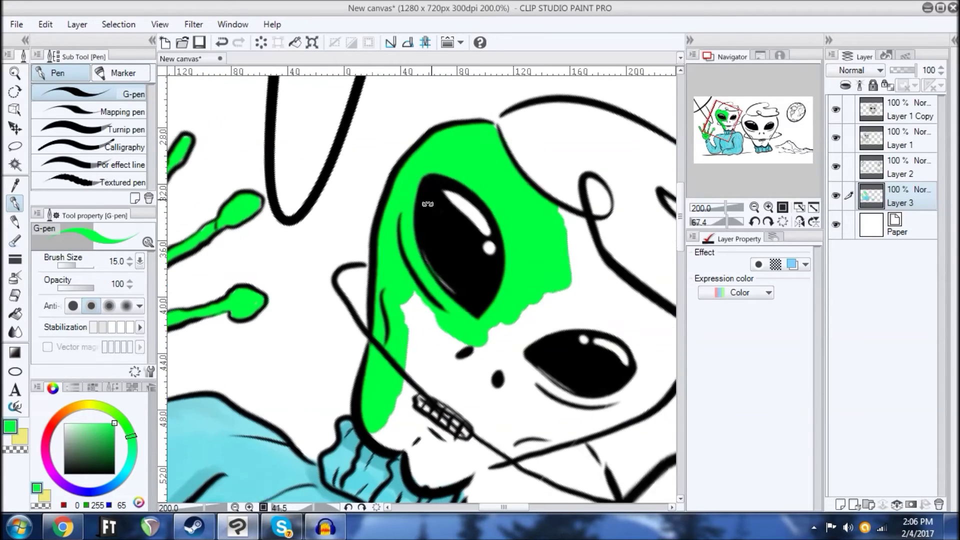
pyautogui.press('x')
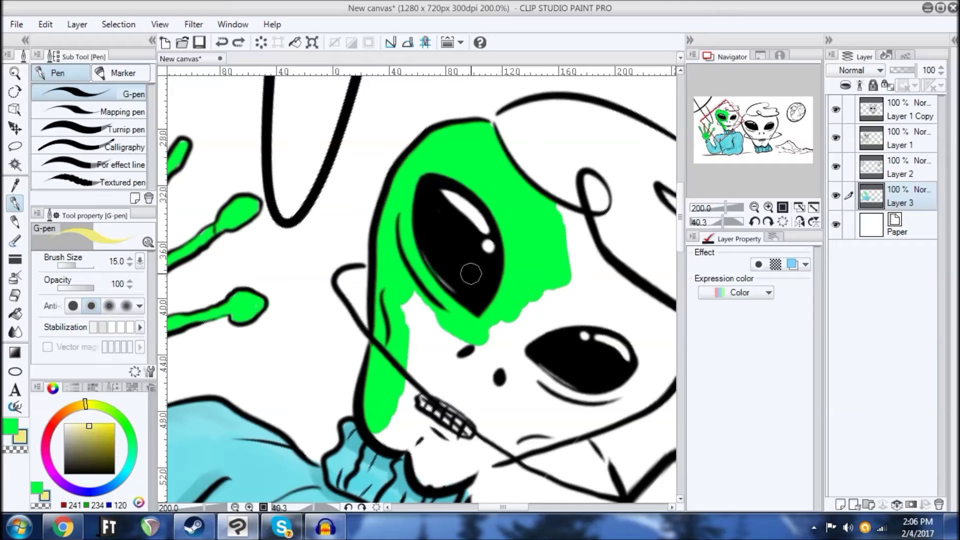
pyautogui.press('c')
pyautogui.moveTo(458, 289); pyautogui.dragTo(444, 276)
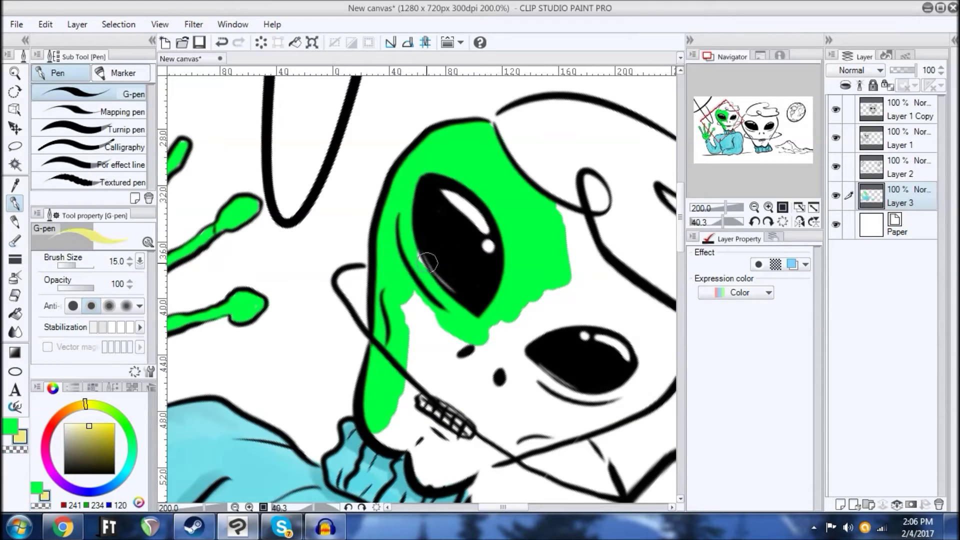
pyautogui.press('c')
# Step: Extend the bright green on the waving alien's face from the outer cheek and jaw up to the nostrils
pyautogui.moveTo(436, 329); pyautogui.dragTo(428, 287)
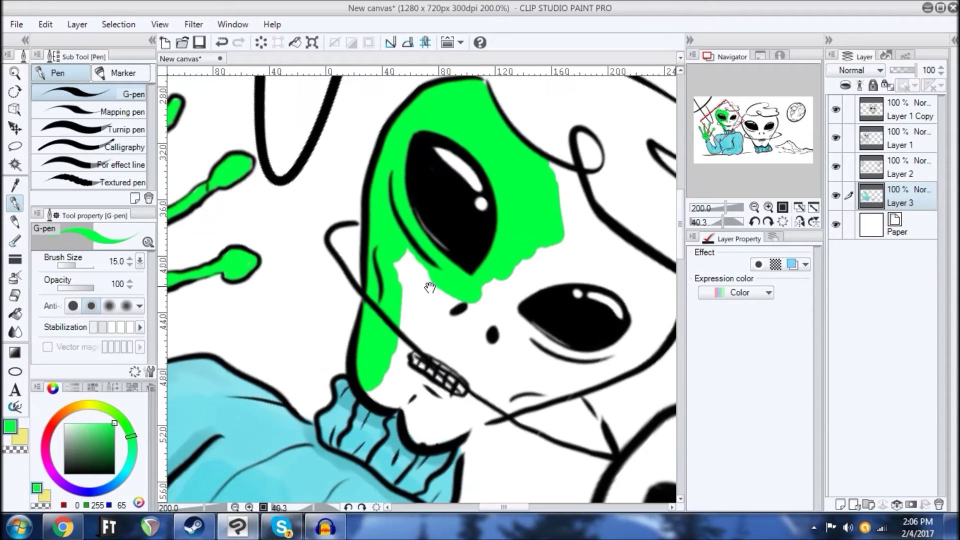
pyautogui.moveTo(376, 389)
pyautogui.mouseDown()
pyautogui.moveTo(393, 397)
pyautogui.moveTo(402, 345)
pyautogui.mouseUp()
pyautogui.moveTo(432, 250); pyautogui.dragTo(377, 278)
pyautogui.moveTo(439, 183)
pyautogui.mouseDown()
pyautogui.moveTo(407, 188)
pyautogui.moveTo(392, 315)
pyautogui.moveTo(406, 323)
pyautogui.moveTo(421, 295)
pyautogui.mouseUp()
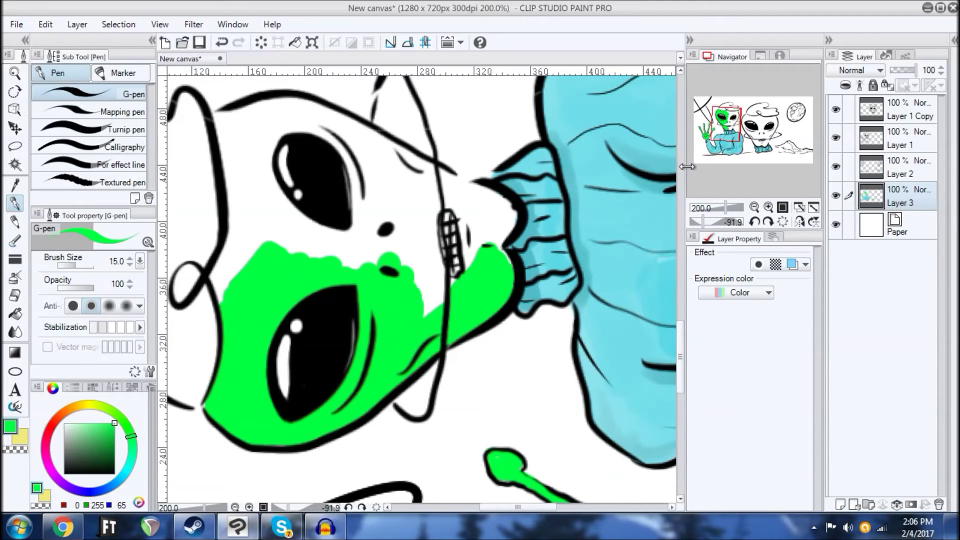
# Step: Fill the waving alien's forehead under the hair, the nose and mouth area and the chin in bright green
pyautogui.moveTo(309, 266); pyautogui.dragTo(357, 314)
pyautogui.moveTo(305, 333)
pyautogui.mouseDown()
pyautogui.moveTo(349, 374)
pyautogui.moveTo(321, 393)
pyautogui.moveTo(312, 370)
pyautogui.moveTo(342, 302)
pyautogui.moveTo(354, 311)
pyautogui.moveTo(356, 348)
pyautogui.mouseUp()
pyautogui.moveTo(352, 344)
pyautogui.mouseDown()
pyautogui.moveTo(326, 266)
pyautogui.moveTo(352, 283)
pyautogui.moveTo(362, 342)
pyautogui.mouseUp()
pyautogui.moveTo(439, 234); pyautogui.dragTo(439, 346)
pyautogui.moveTo(373, 294)
pyautogui.mouseDown()
pyautogui.moveTo(396, 367)
pyautogui.moveTo(487, 401)
pyautogui.mouseUp()
pyautogui.moveTo(339, 336)
pyautogui.mouseDown()
pyautogui.moveTo(336, 347)
pyautogui.moveTo(357, 344)
pyautogui.mouseUp()
pyautogui.moveTo(359, 347)
pyautogui.mouseDown()
pyautogui.moveTo(341, 319)
pyautogui.moveTo(349, 243)
pyautogui.mouseUp()
pyautogui.moveTo(353, 265)
pyautogui.mouseDown()
pyautogui.moveTo(397, 316)
pyautogui.moveTo(387, 316)
pyautogui.moveTo(400, 299)
pyautogui.moveTo(385, 330)
pyautogui.moveTo(422, 280)
pyautogui.mouseUp()
pyautogui.hotkey('ctrl', 'z')
pyautogui.moveTo(390, 308)
pyautogui.mouseDown()
pyautogui.moveTo(399, 306)
pyautogui.moveTo(353, 355)
pyautogui.moveTo(391, 338)
pyautogui.moveTo(412, 350)
pyautogui.moveTo(373, 392)
pyautogui.moveTo(355, 394)
pyautogui.mouseUp()
pyautogui.moveTo(350, 387); pyautogui.dragTo(300, 307)
pyautogui.moveTo(315, 249)
pyautogui.mouseDown()
pyautogui.moveTo(376, 292)
pyautogui.moveTo(358, 339)
pyautogui.moveTo(380, 300)
pyautogui.mouseUp()
pyautogui.moveTo(484, 251)
pyautogui.mouseDown()
pyautogui.moveTo(466, 320)
pyautogui.moveTo(419, 313)
pyautogui.moveTo(419, 300)
pyautogui.moveTo(440, 294)
pyautogui.moveTo(452, 310)
pyautogui.moveTo(407, 312)
pyautogui.moveTo(411, 334)
pyautogui.mouseUp()
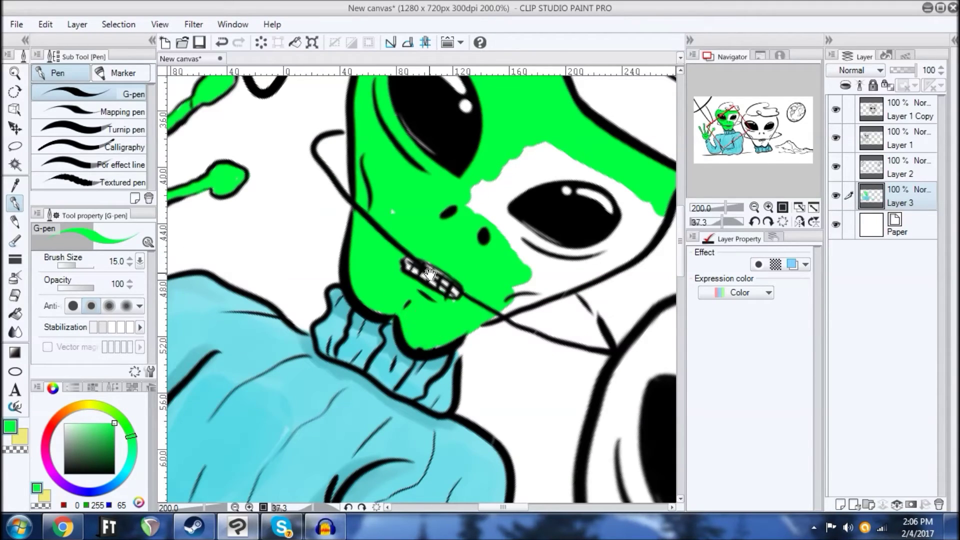
# Step: Fill the waving alien's far cheek and the skin below and outside the second eye in bright green
pyautogui.moveTo(430, 274); pyautogui.dragTo(434, 340)
pyautogui.moveTo(507, 243)
pyautogui.mouseDown()
pyautogui.moveTo(487, 217)
pyautogui.moveTo(389, 277)
pyautogui.moveTo(380, 300)
pyautogui.moveTo(425, 226)
pyautogui.mouseUp()
pyautogui.moveTo(394, 286)
pyautogui.mouseDown()
pyautogui.moveTo(390, 308)
pyautogui.moveTo(403, 323)
pyautogui.moveTo(392, 316)
pyautogui.moveTo(441, 333)
pyautogui.moveTo(419, 344)
pyautogui.moveTo(461, 300)
pyautogui.mouseUp()
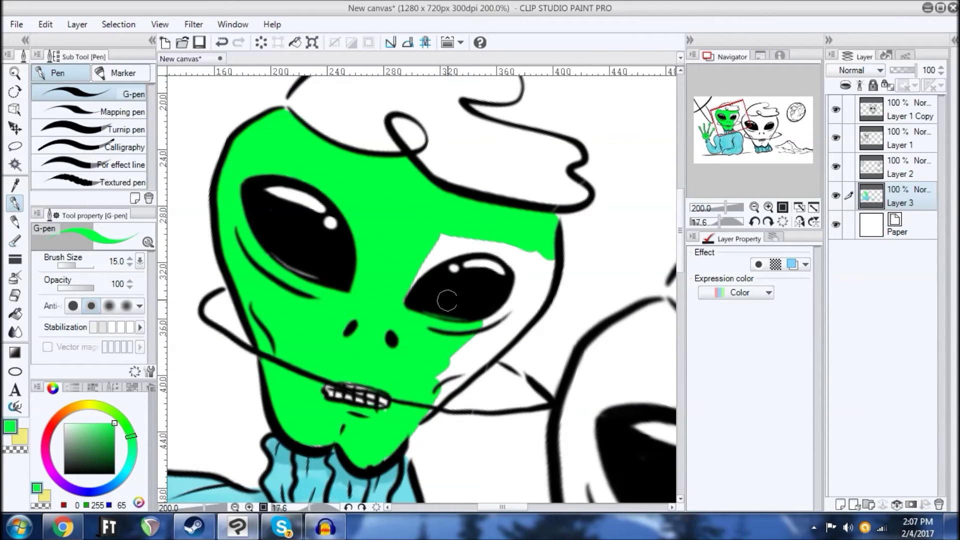
pyautogui.press('c')
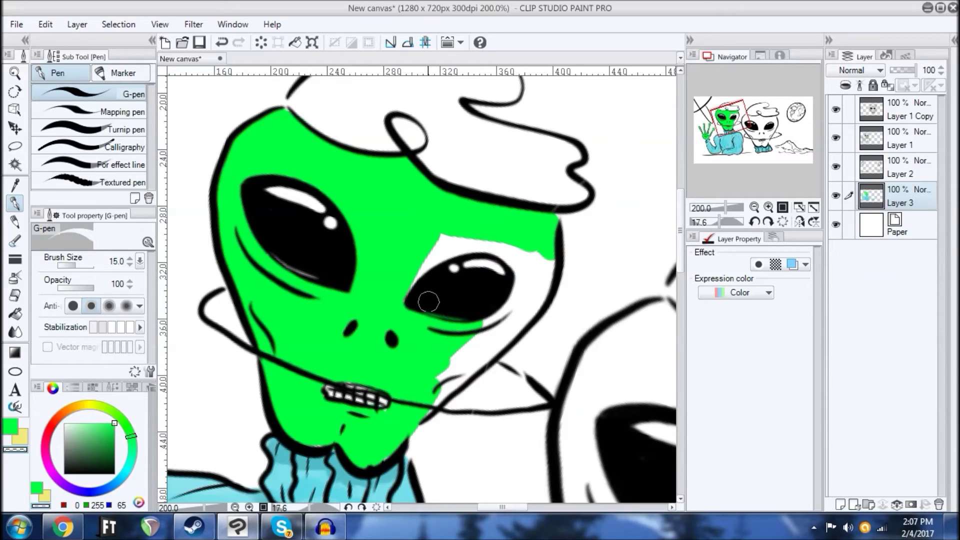
pyautogui.press('c')
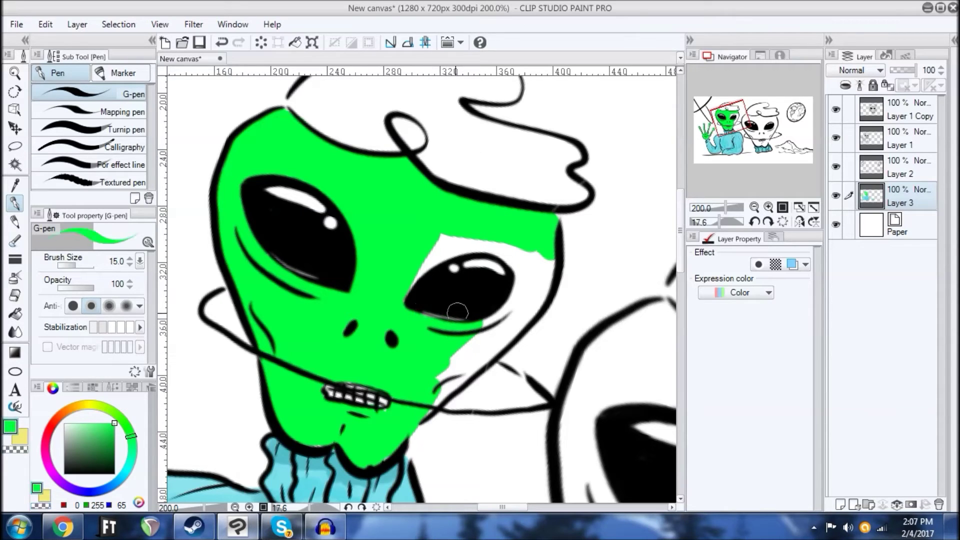
pyautogui.moveTo(422, 329); pyautogui.dragTo(405, 301)
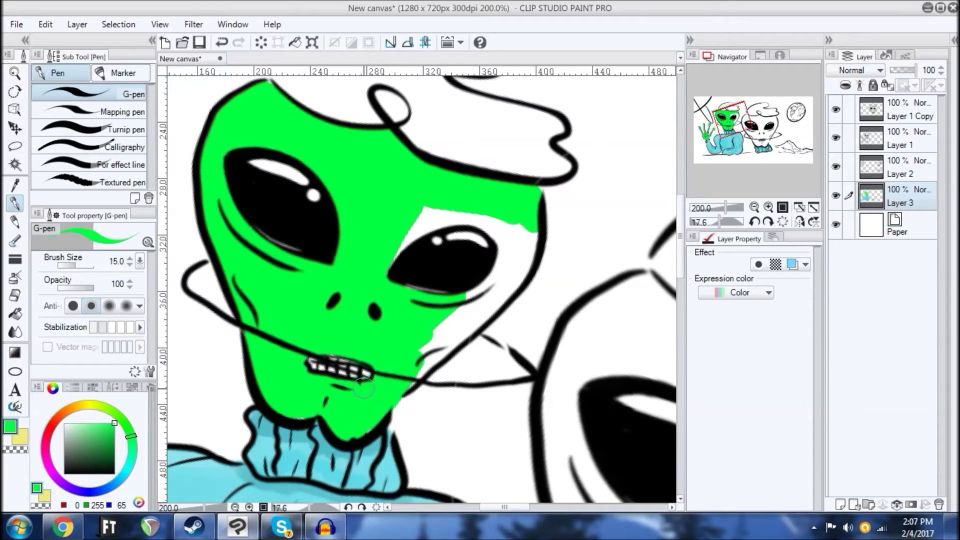
pyautogui.moveTo(413, 361); pyautogui.dragTo(411, 371)
pyautogui.moveTo(440, 339)
pyautogui.mouseDown()
pyautogui.moveTo(476, 303)
pyautogui.moveTo(465, 307)
pyautogui.moveTo(513, 259)
pyautogui.moveTo(510, 230)
pyautogui.moveTo(506, 251)
pyautogui.moveTo(528, 225)
pyautogui.moveTo(528, 255)
pyautogui.moveTo(496, 301)
pyautogui.moveTo(425, 357)
pyautogui.mouseUp()
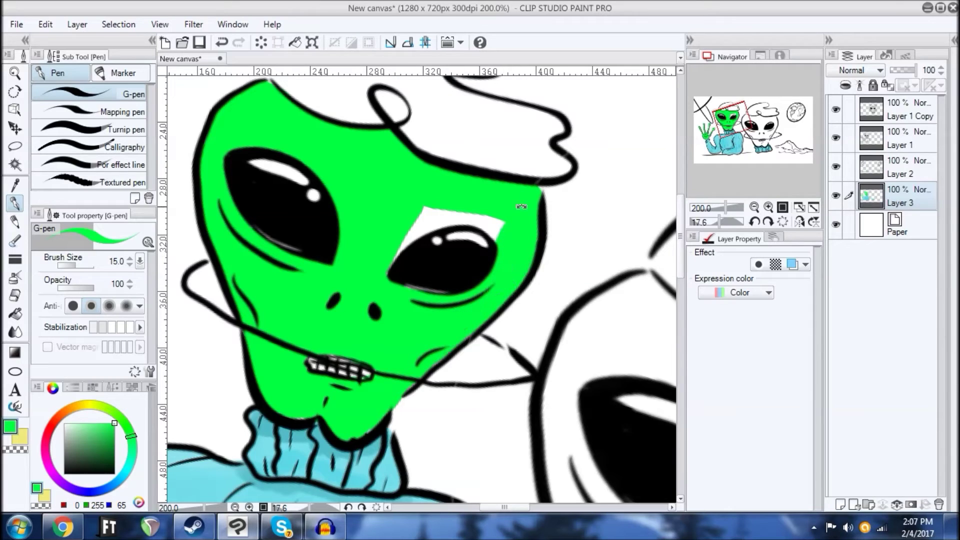
# Step: Fill the remaining white gap above the waving alien's second eye in bright green
pyautogui.moveTo(521, 206); pyautogui.dragTo(463, 331)
pyautogui.moveTo(468, 375); pyautogui.dragTo(494, 300)
pyautogui.moveTo(543, 227); pyautogui.dragTo(450, 345)
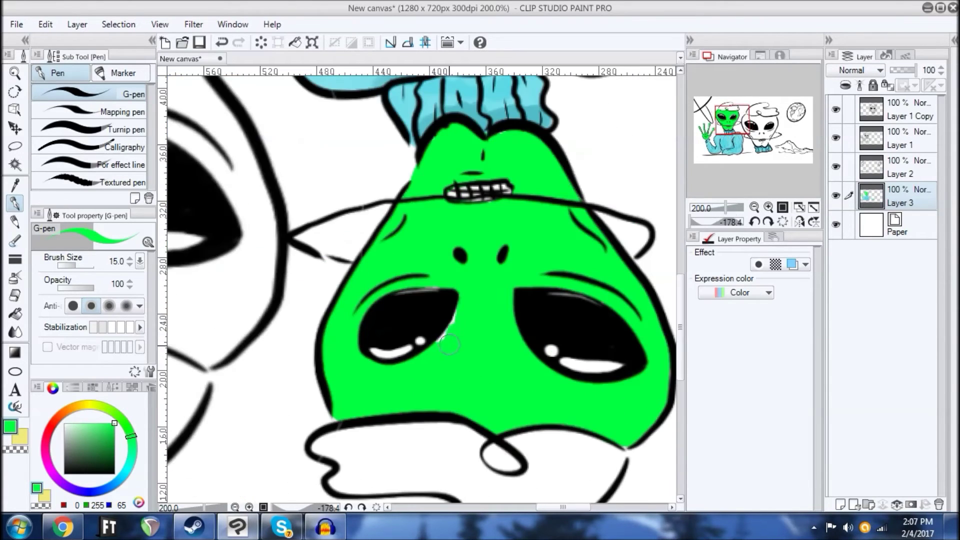
pyautogui.moveTo(548, 218); pyautogui.dragTo(452, 317)
pyautogui.moveTo(500, 225)
pyautogui.mouseDown()
pyautogui.moveTo(505, 268)
pyautogui.moveTo(494, 302)
pyautogui.mouseUp()
pyautogui.moveTo(436, 239); pyautogui.dragTo(526, 177)
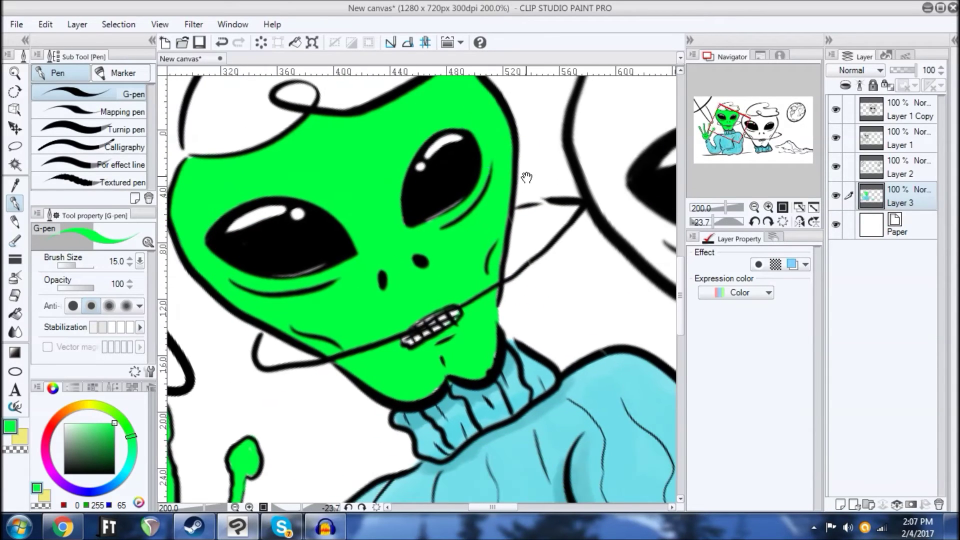
# Step: Fill the enlarged alien's temple and the forehead above its first eye in bright green
pyautogui.moveTo(466, 269); pyautogui.dragTo(572, 308)
pyautogui.moveTo(630, 310); pyautogui.dragTo(281, 389)
pyautogui.moveTo(342, 241); pyautogui.dragTo(361, 169)
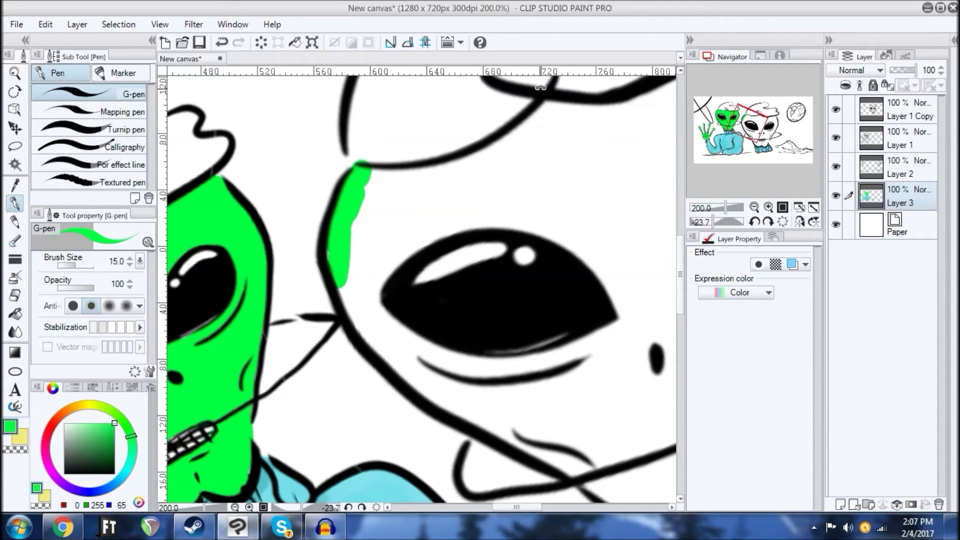
pyautogui.moveTo(500, 135); pyautogui.dragTo(392, 118)
pyautogui.moveTo(315, 255)
pyautogui.mouseDown()
pyautogui.moveTo(328, 321)
pyautogui.moveTo(349, 277)
pyautogui.mouseUp()
pyautogui.moveTo(330, 315)
pyautogui.mouseDown()
pyautogui.moveTo(419, 187)
pyautogui.moveTo(422, 201)
pyautogui.mouseUp()
pyautogui.moveTo(425, 173)
pyautogui.mouseDown()
pyautogui.moveTo(356, 290)
pyautogui.moveTo(361, 252)
pyautogui.moveTo(365, 265)
pyautogui.moveTo(385, 270)
pyautogui.moveTo(357, 325)
pyautogui.moveTo(395, 260)
pyautogui.moveTo(385, 250)
pyautogui.moveTo(463, 190)
pyautogui.moveTo(487, 210)
pyautogui.mouseUp()
pyautogui.moveTo(345, 249); pyautogui.dragTo(396, 139)
pyautogui.moveTo(325, 315)
pyautogui.mouseDown()
pyautogui.moveTo(354, 343)
pyautogui.moveTo(392, 258)
pyautogui.moveTo(434, 238)
pyautogui.mouseUp()
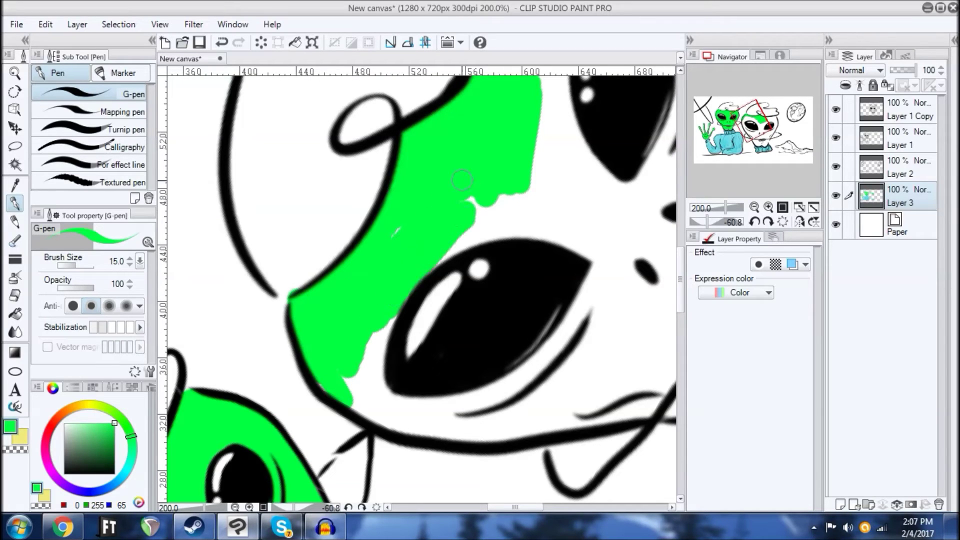
# Step: Fill the enlarged alien's skin between the eyes and above the second eye in bright green
pyautogui.moveTo(464, 193)
pyautogui.mouseDown()
pyautogui.moveTo(436, 268)
pyautogui.moveTo(550, 202)
pyautogui.moveTo(576, 233)
pyautogui.mouseUp()
pyautogui.moveTo(565, 208)
pyautogui.mouseDown()
pyautogui.moveTo(578, 253)
pyautogui.moveTo(515, 272)
pyautogui.moveTo(548, 107)
pyautogui.mouseUp()
pyautogui.moveTo(438, 282)
pyautogui.mouseDown()
pyautogui.moveTo(450, 345)
pyautogui.moveTo(475, 262)
pyautogui.moveTo(492, 345)
pyautogui.moveTo(540, 218)
pyautogui.moveTo(557, 257)
pyautogui.mouseUp()
pyautogui.moveTo(598, 177)
pyautogui.mouseDown()
pyautogui.moveTo(594, 298)
pyautogui.moveTo(542, 241)
pyautogui.moveTo(397, 300)
pyautogui.moveTo(395, 287)
pyautogui.moveTo(400, 318)
pyautogui.moveTo(453, 275)
pyautogui.moveTo(464, 244)
pyautogui.moveTo(474, 336)
pyautogui.mouseUp()
pyautogui.moveTo(516, 175); pyautogui.dragTo(494, 281)
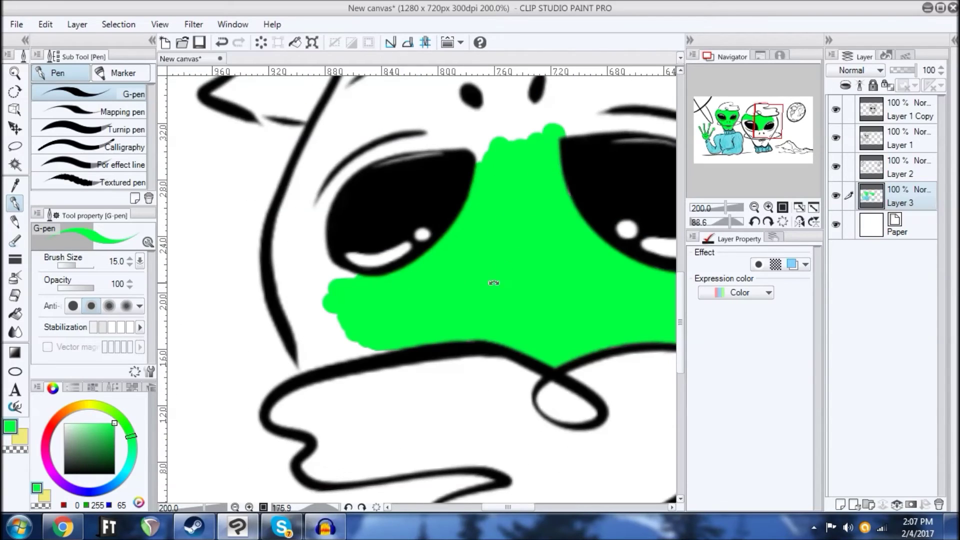
# Step: Fill the enlarged alien's outer forehead and temple beside the second eye in bright green
pyautogui.moveTo(308, 365)
pyautogui.mouseDown()
pyautogui.moveTo(302, 323)
pyautogui.moveTo(322, 349)
pyautogui.moveTo(401, 343)
pyautogui.mouseUp()
pyautogui.moveTo(317, 278); pyautogui.dragTo(351, 349)
pyautogui.moveTo(336, 396)
pyautogui.mouseDown()
pyautogui.moveTo(319, 343)
pyautogui.moveTo(357, 383)
pyautogui.mouseUp()
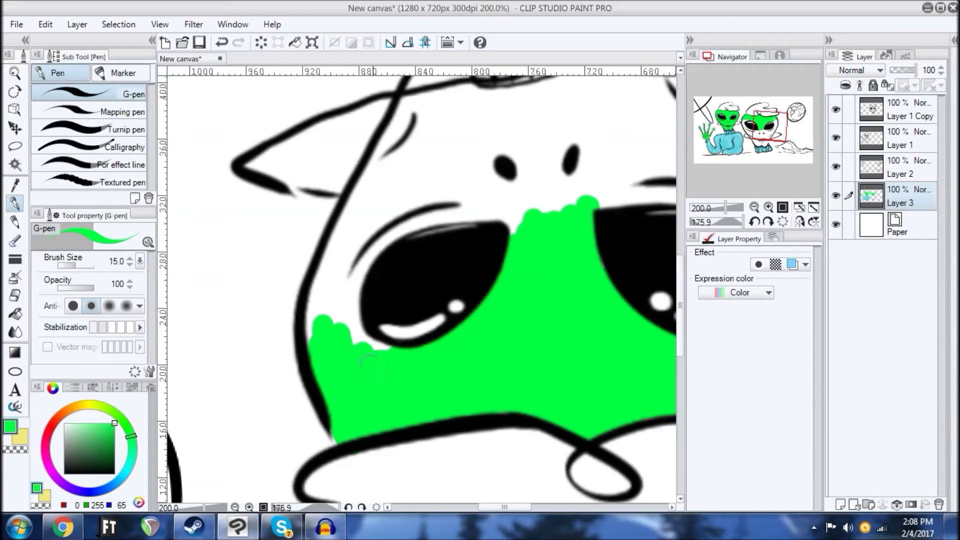
# Step: Fill the enlarged alien's skin outside and below the second eye, down to the cheek crease, in bright green
pyautogui.moveTo(362, 332)
pyautogui.mouseDown()
pyautogui.moveTo(335, 334)
pyautogui.moveTo(318, 300)
pyautogui.moveTo(332, 299)
pyautogui.moveTo(350, 239)
pyautogui.moveTo(375, 257)
pyautogui.mouseUp()
pyautogui.moveTo(491, 186)
pyautogui.mouseDown()
pyautogui.moveTo(413, 203)
pyautogui.moveTo(427, 305)
pyautogui.mouseUp()
pyautogui.moveTo(347, 352)
pyautogui.mouseDown()
pyautogui.moveTo(353, 328)
pyautogui.moveTo(348, 388)
pyautogui.mouseUp()
pyautogui.moveTo(340, 335)
pyautogui.mouseDown()
pyautogui.moveTo(340, 293)
pyautogui.moveTo(357, 253)
pyautogui.moveTo(388, 285)
pyautogui.moveTo(391, 340)
pyautogui.mouseUp()
pyautogui.moveTo(437, 300); pyautogui.dragTo(440, 302)
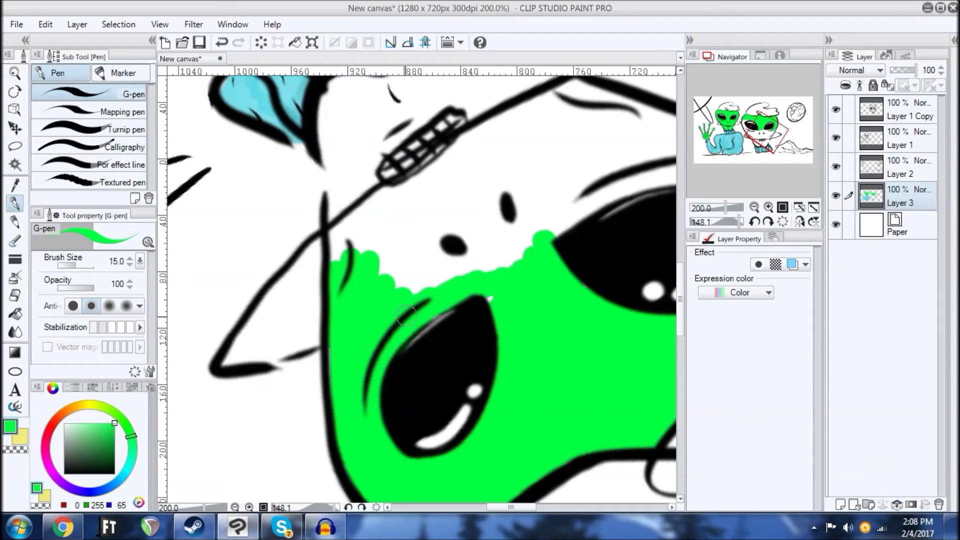
pyautogui.moveTo(537, 201); pyautogui.dragTo(316, 311)
pyautogui.press('c')
pyautogui.moveTo(370, 361); pyautogui.dragTo(366, 335)
pyautogui.press('c')
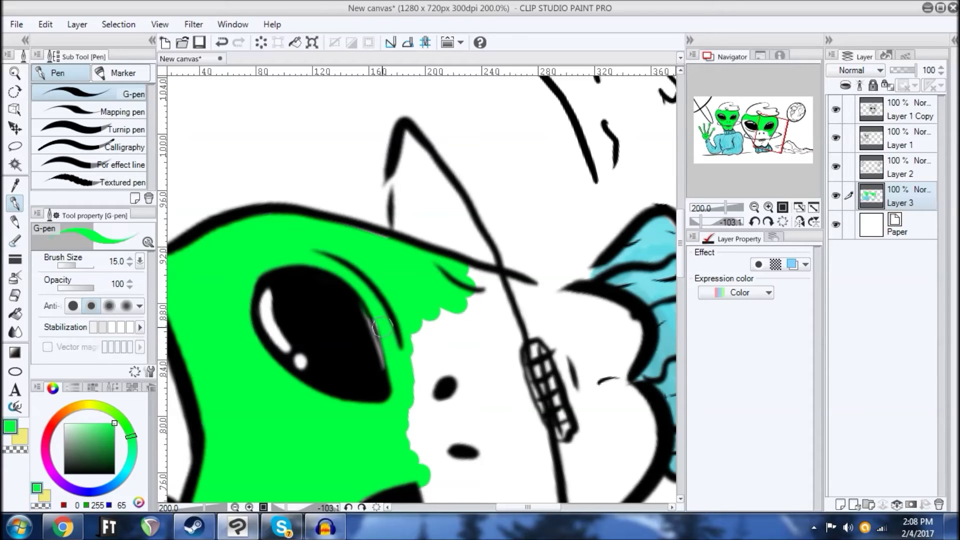
# Step: Fill the enlarged alien's skin around the nostrils and close around the first eye in bright green
pyautogui.moveTo(422, 362); pyautogui.dragTo(414, 281)
pyautogui.moveTo(411, 304)
pyautogui.mouseDown()
pyautogui.moveTo(418, 249)
pyautogui.moveTo(429, 340)
pyautogui.moveTo(443, 243)
pyautogui.mouseUp()
pyautogui.moveTo(444, 243)
pyautogui.mouseDown()
pyautogui.moveTo(450, 369)
pyautogui.moveTo(460, 249)
pyautogui.mouseUp()
pyautogui.moveTo(500, 263); pyautogui.dragTo(494, 408)
pyautogui.moveTo(408, 210); pyautogui.dragTo(510, 220)
pyautogui.moveTo(552, 249)
pyautogui.mouseDown()
pyautogui.moveTo(561, 286)
pyautogui.moveTo(370, 390)
pyautogui.mouseUp()
pyautogui.moveTo(503, 310); pyautogui.dragTo(514, 393)
pyautogui.moveTo(368, 340)
pyautogui.mouseDown()
pyautogui.moveTo(392, 274)
pyautogui.moveTo(404, 362)
pyautogui.moveTo(432, 270)
pyautogui.moveTo(426, 314)
pyautogui.moveTo(483, 250)
pyautogui.moveTo(530, 229)
pyautogui.moveTo(570, 230)
pyautogui.moveTo(588, 253)
pyautogui.moveTo(615, 234)
pyautogui.mouseUp()
pyautogui.moveTo(614, 255); pyautogui.dragTo(464, 216)
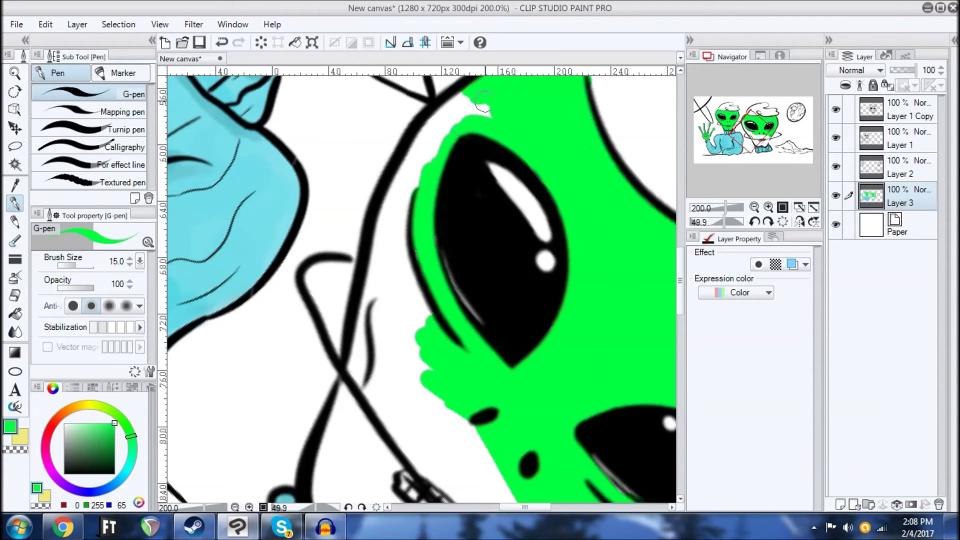
# Step: Fill the enlarged alien's temple, cheek and jaw edge outside the first eye in bright green
pyautogui.moveTo(459, 95)
pyautogui.mouseDown()
pyautogui.moveTo(415, 150)
pyautogui.moveTo(400, 190)
pyautogui.moveTo(463, 126)
pyautogui.mouseUp()
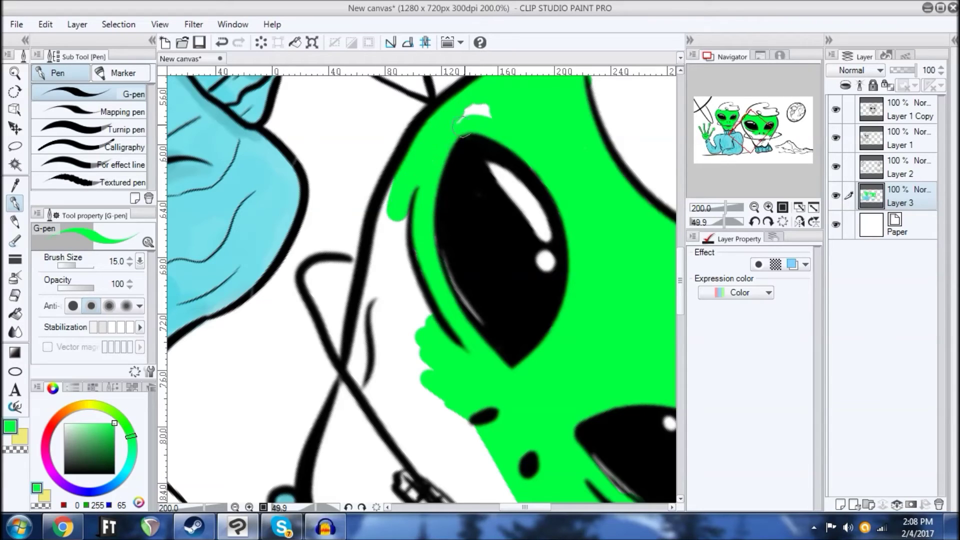
pyautogui.moveTo(432, 200); pyautogui.dragTo(433, 136)
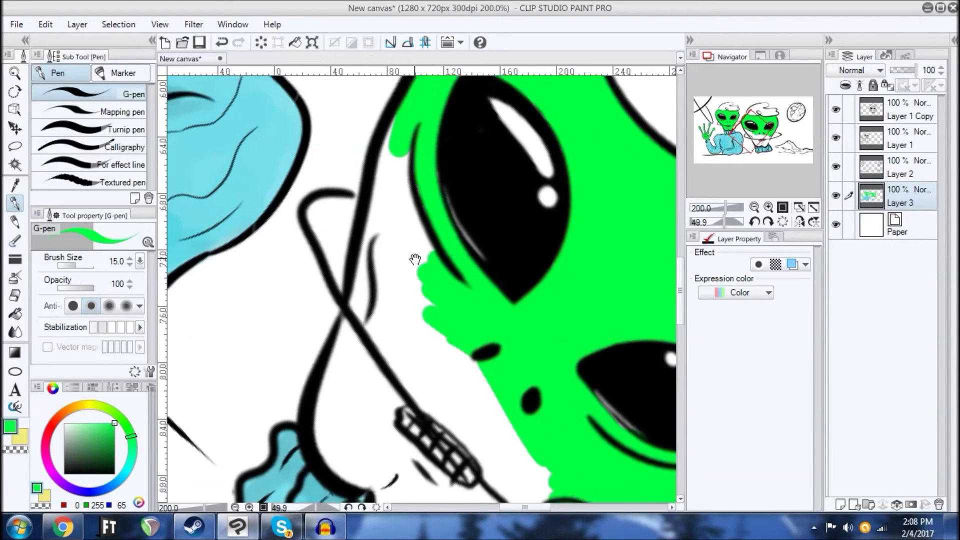
pyautogui.moveTo(416, 259); pyautogui.dragTo(408, 239)
pyautogui.moveTo(320, 406)
pyautogui.mouseDown()
pyautogui.moveTo(330, 442)
pyautogui.moveTo(321, 437)
pyautogui.moveTo(325, 355)
pyautogui.moveTo(358, 300)
pyautogui.moveTo(340, 312)
pyautogui.moveTo(369, 225)
pyautogui.moveTo(375, 280)
pyautogui.moveTo(401, 252)
pyautogui.moveTo(406, 289)
pyautogui.moveTo(390, 301)
pyautogui.moveTo(380, 371)
pyautogui.moveTo(354, 328)
pyautogui.moveTo(354, 299)
pyautogui.mouseUp()
pyautogui.moveTo(349, 357)
pyautogui.mouseDown()
pyautogui.moveTo(378, 300)
pyautogui.moveTo(402, 329)
pyautogui.mouseUp()
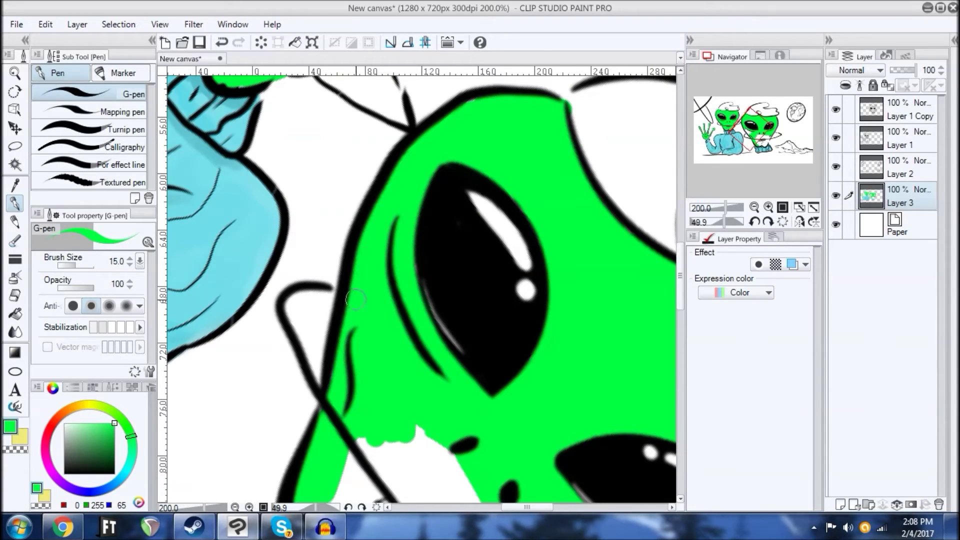
# Step: Fill most of the enlarged alien's chin and the skin near the first-eye side of the mouth in bright green
pyautogui.moveTo(398, 369)
pyautogui.mouseDown()
pyautogui.moveTo(476, 243)
pyautogui.moveTo(491, 311)
pyautogui.mouseUp()
pyautogui.moveTo(311, 275); pyautogui.dragTo(391, 290)
pyautogui.moveTo(324, 374)
pyautogui.mouseDown()
pyautogui.moveTo(376, 280)
pyautogui.moveTo(392, 276)
pyautogui.moveTo(406, 359)
pyautogui.mouseUp()
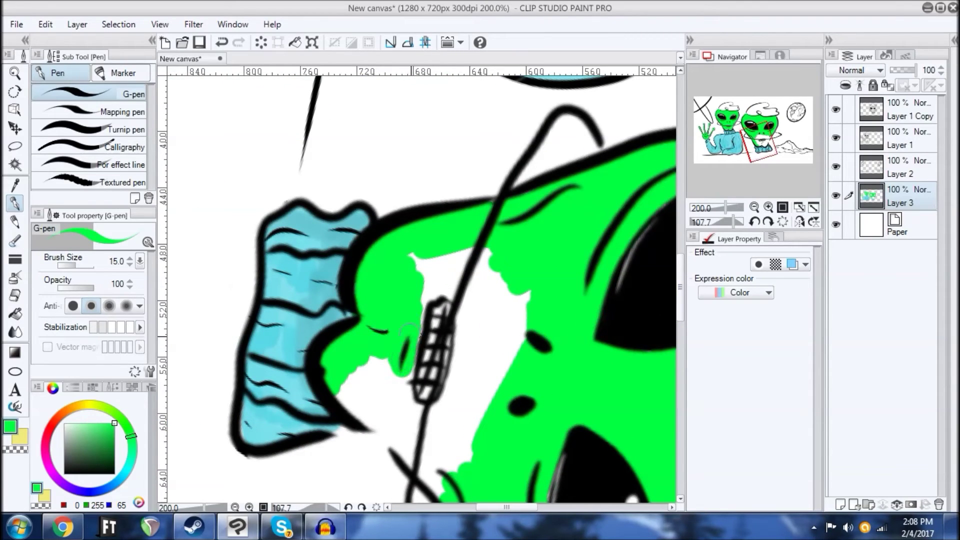
pyautogui.moveTo(508, 239)
pyautogui.mouseDown()
pyautogui.moveTo(441, 361)
pyautogui.moveTo(358, 293)
pyautogui.moveTo(336, 344)
pyautogui.mouseUp()
pyautogui.moveTo(300, 311)
pyautogui.mouseDown()
pyautogui.moveTo(322, 269)
pyautogui.moveTo(390, 227)
pyautogui.moveTo(404, 205)
pyautogui.moveTo(453, 177)
pyautogui.moveTo(463, 196)
pyautogui.mouseUp()
pyautogui.moveTo(390, 216); pyautogui.dragTo(397, 214)
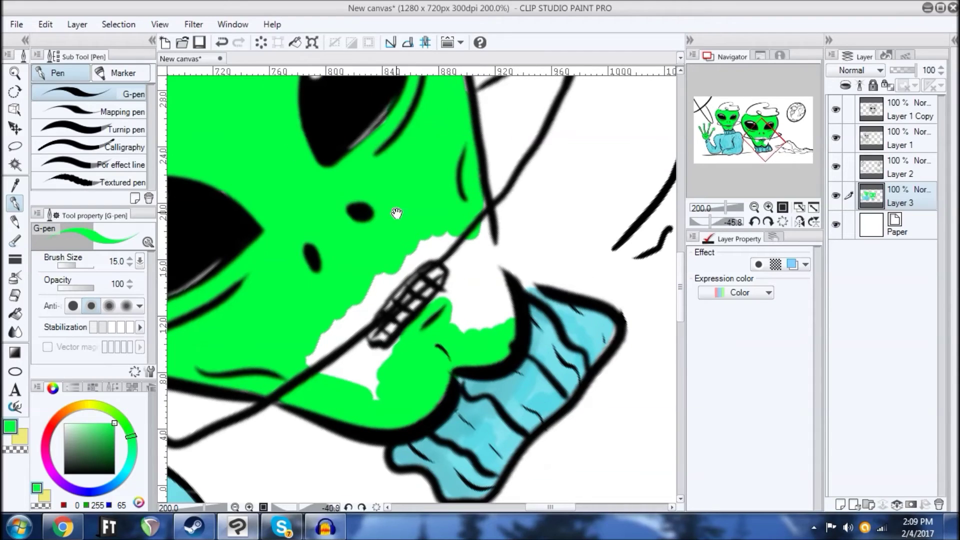
pyautogui.moveTo(306, 323)
pyautogui.mouseDown()
pyautogui.moveTo(322, 353)
pyautogui.moveTo(348, 335)
pyautogui.moveTo(353, 360)
pyautogui.mouseUp()
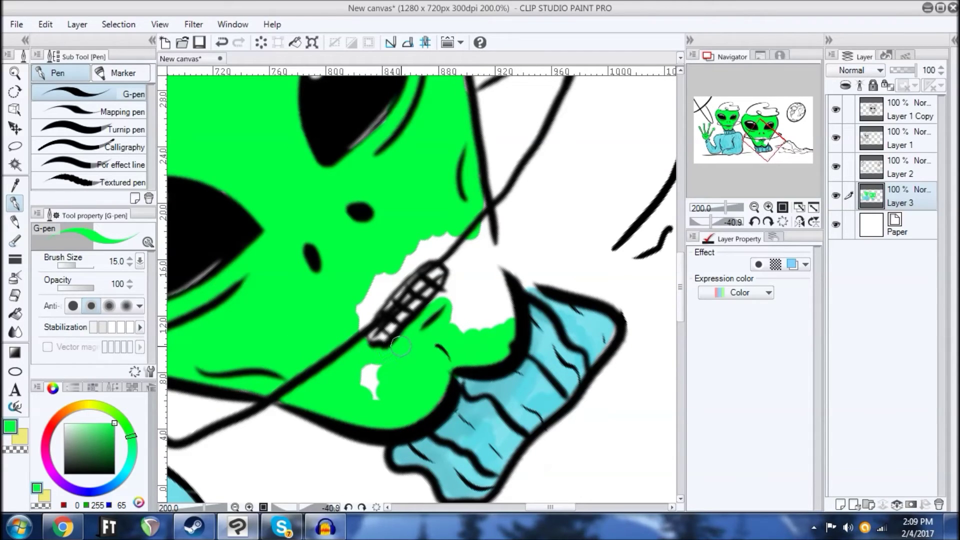
# Step: Fill the remaining white gaps around the enlarged alien's mouth, chin and far jaw in bright green
pyautogui.moveTo(435, 313)
pyautogui.mouseDown()
pyautogui.moveTo(334, 367)
pyautogui.moveTo(365, 325)
pyautogui.moveTo(390, 350)
pyautogui.moveTo(414, 342)
pyautogui.moveTo(402, 310)
pyautogui.moveTo(385, 300)
pyautogui.moveTo(368, 309)
pyautogui.mouseUp()
pyautogui.moveTo(385, 223); pyautogui.dragTo(344, 239)
pyautogui.moveTo(317, 424)
pyautogui.mouseDown()
pyautogui.moveTo(324, 375)
pyautogui.moveTo(336, 371)
pyautogui.moveTo(336, 384)
pyautogui.mouseUp()
pyautogui.moveTo(343, 343)
pyautogui.mouseDown()
pyautogui.moveTo(334, 348)
pyautogui.moveTo(365, 292)
pyautogui.moveTo(475, 272)
pyautogui.moveTo(456, 223)
pyautogui.moveTo(360, 280)
pyautogui.moveTo(365, 331)
pyautogui.mouseUp()
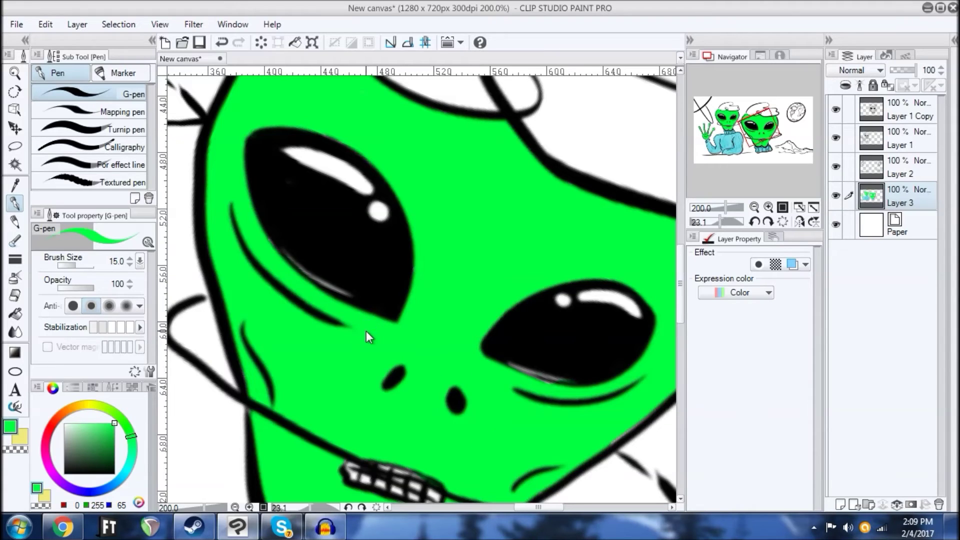
# Step: Set the drawing colour to a darker green, RGB 0, 213, 54
pyautogui.scroll(-3, 366, 331)
pyautogui.scroll(-1, 366, 331)
pyautogui.moveTo(382, 223); pyautogui.dragTo(460, 229)
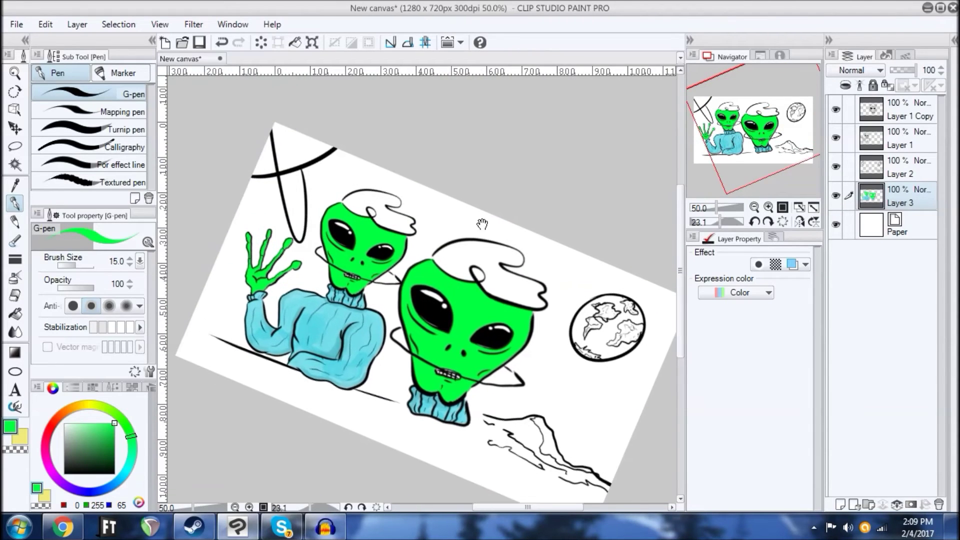
pyautogui.moveTo(551, 226); pyautogui.dragTo(513, 182)
pyautogui.moveTo(509, 230); pyautogui.dragTo(479, 221)
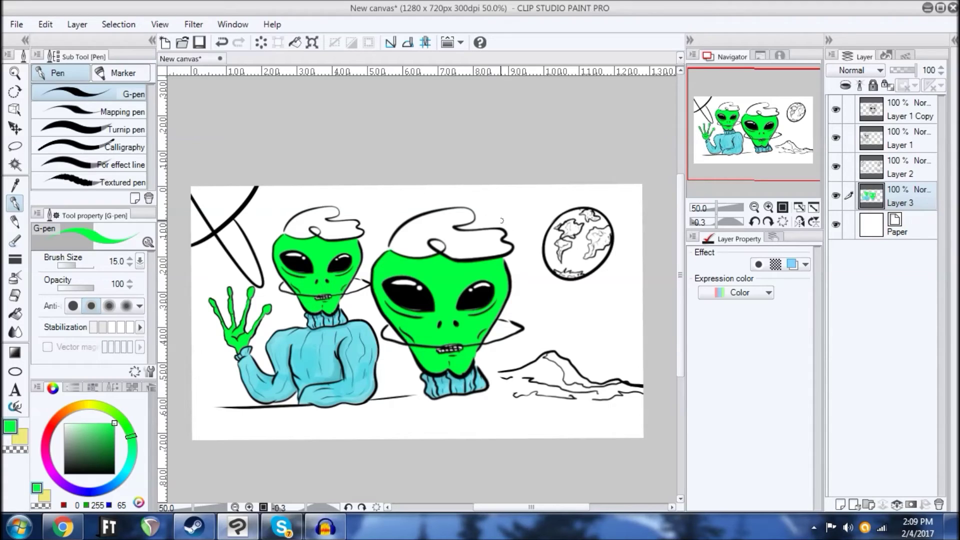
pyautogui.scroll(3, 502, 221)
pyautogui.scroll(4, 422, 264)
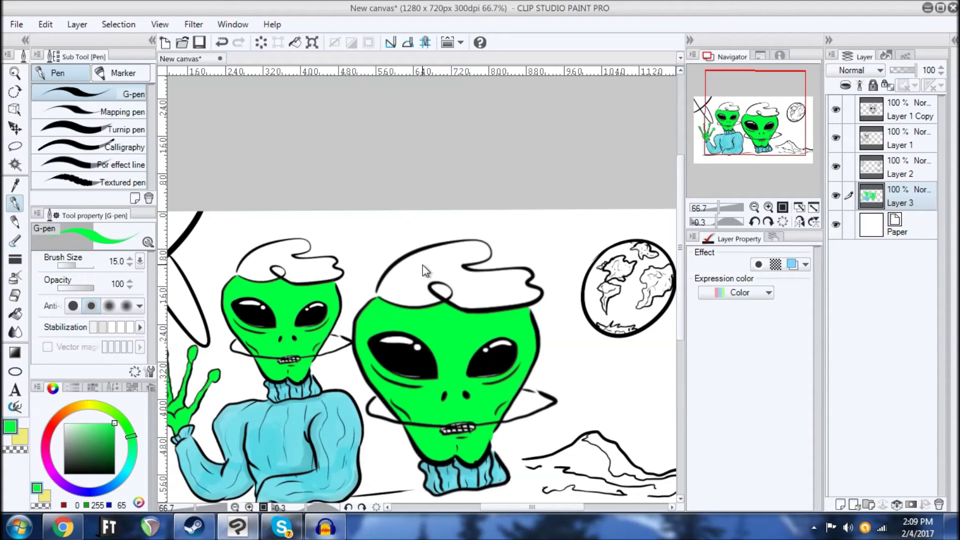
pyautogui.moveTo(422, 264); pyautogui.dragTo(374, 202)
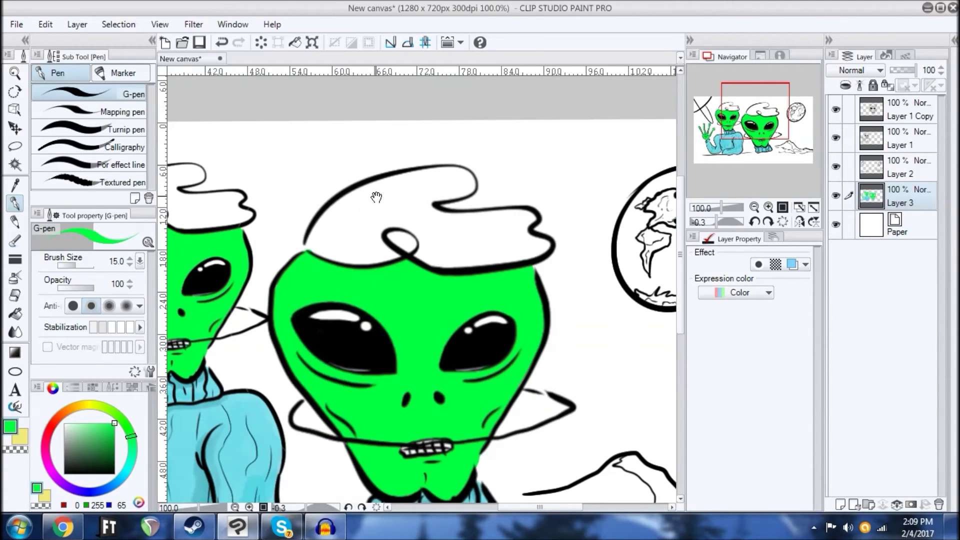
pyautogui.click(115, 431)
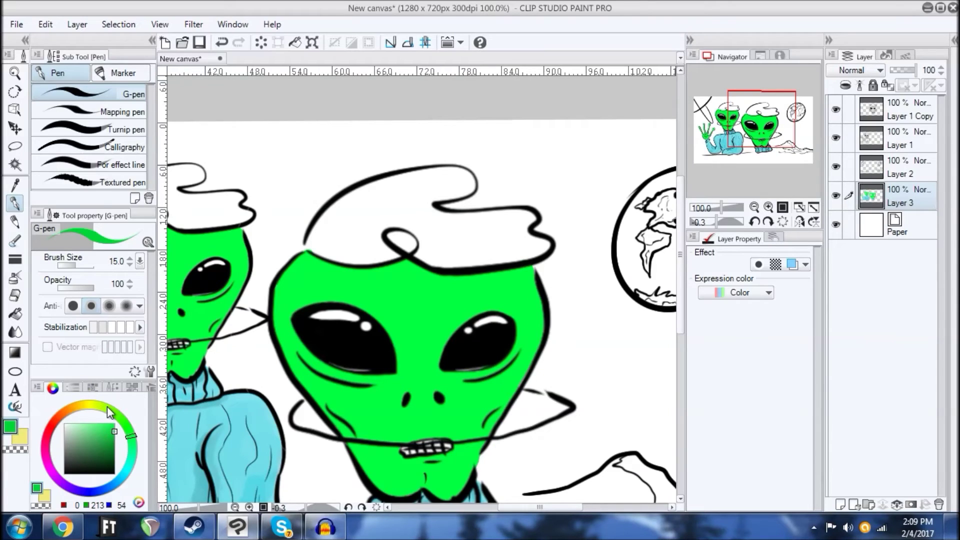
pyautogui.hotkey('ctrl', '+')
pyautogui.hotkey('ctrl', '+')
pyautogui.hotkey('ctrl', '+')
pyautogui.hotkey('ctrl', '+')
pyautogui.scroll(-2, 381, 300)
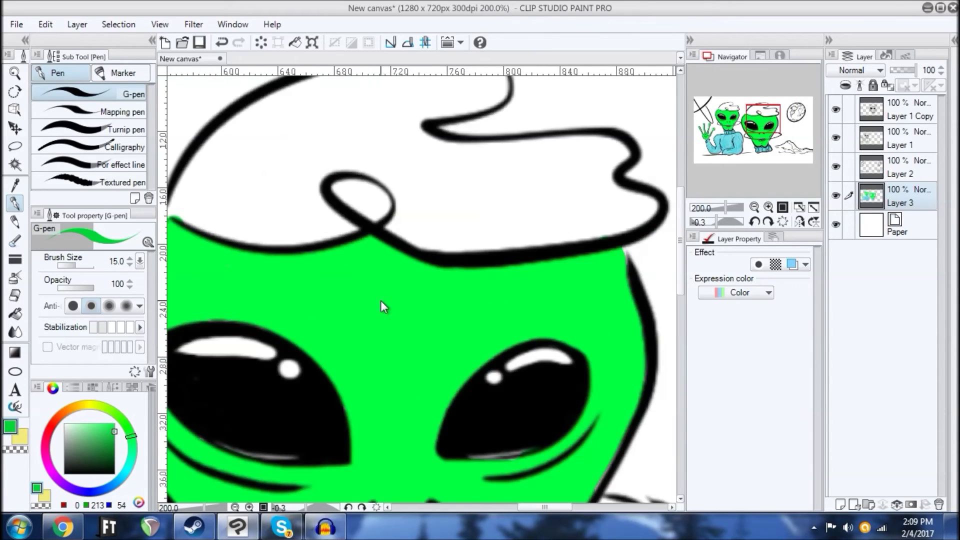
pyautogui.moveTo(321, 387); pyautogui.dragTo(431, 262)
pyautogui.keyDown('shift'); pyautogui.moveTo(334, 304); pyautogui.dragTo(361, 220); pyautogui.keyUp('shift')
pyautogui.moveTo(351, 149); pyautogui.dragTo(356, 343)
pyautogui.hotkey('ctrl', 'z')
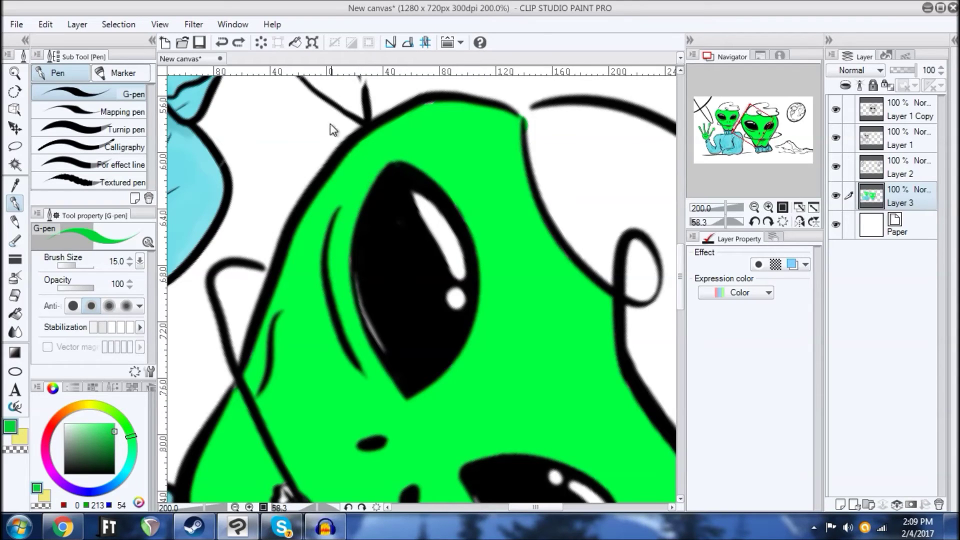
# Step: Shade the skin beneath the enlarged alien's first eye in darker green with the Transparent watercolor brush at size 12
pyautogui.click(15, 240)
pyautogui.moveTo(428, 207); pyautogui.dragTo(424, 217)
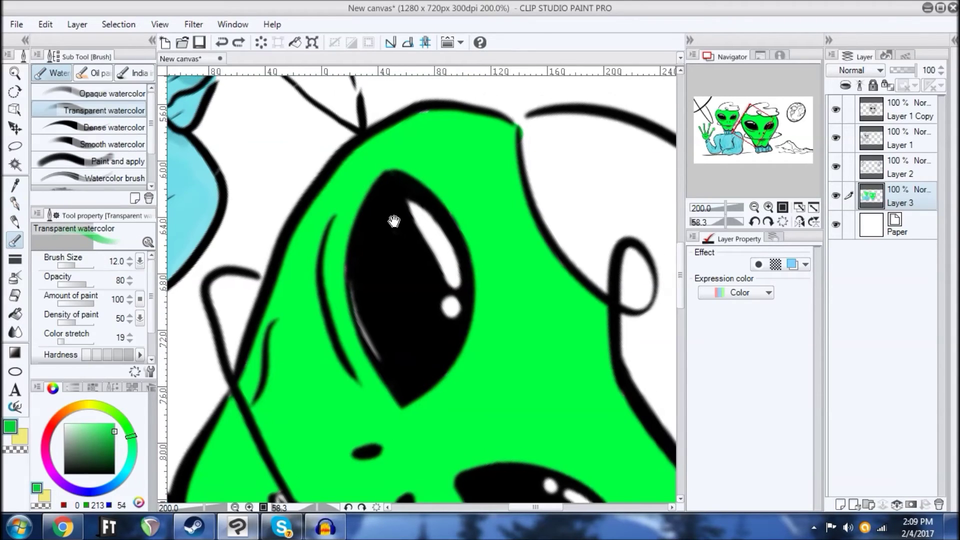
pyautogui.moveTo(380, 176)
pyautogui.mouseDown()
pyautogui.moveTo(342, 273)
pyautogui.moveTo(356, 342)
pyautogui.mouseUp()
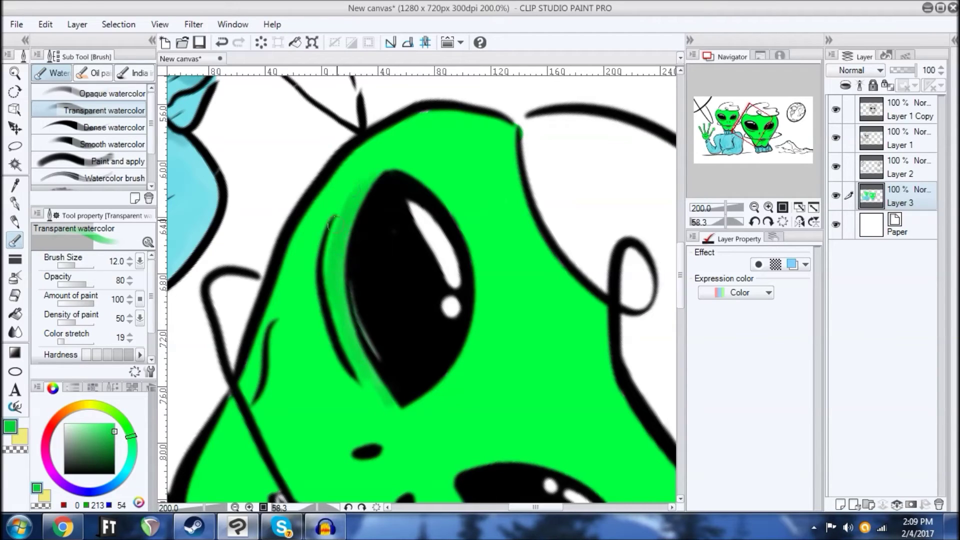
pyautogui.moveTo(388, 403); pyautogui.dragTo(448, 294)
# Step: Shade beneath the enlarged alien's second eye and along the nearby cheek crease in darker green
pyautogui.moveTo(597, 248)
pyautogui.mouseDown()
pyautogui.moveTo(386, 388)
pyautogui.moveTo(445, 326)
pyautogui.moveTo(476, 215)
pyautogui.mouseUp()
pyautogui.moveTo(513, 260); pyautogui.dragTo(488, 352)
pyautogui.moveTo(450, 371)
pyautogui.mouseDown()
pyautogui.moveTo(450, 294)
pyautogui.moveTo(469, 240)
pyautogui.mouseUp()
pyautogui.moveTo(413, 318); pyautogui.dragTo(429, 302)
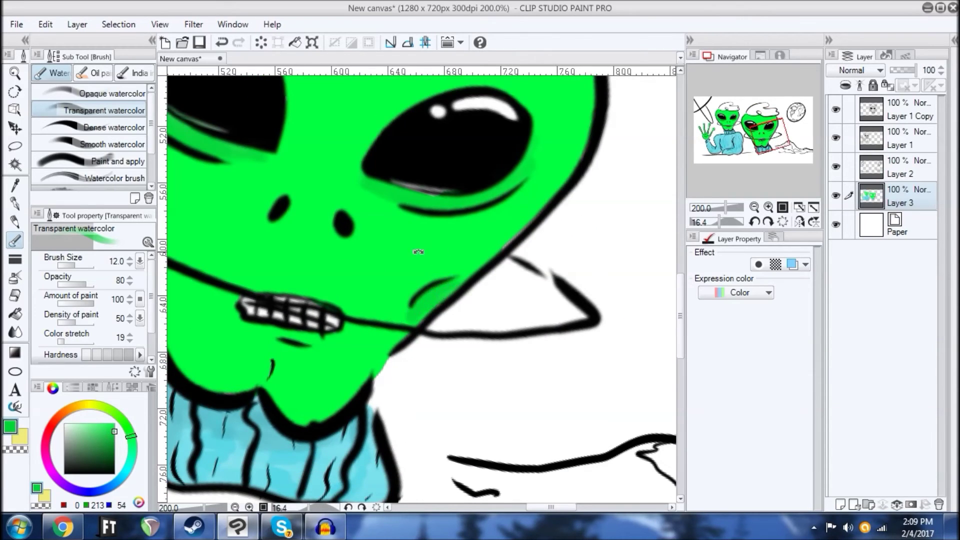
# Step: Shade the enlarged alien's chin and jaw in darker green
pyautogui.moveTo(456, 252); pyautogui.dragTo(454, 327)
pyautogui.moveTo(255, 182); pyautogui.dragTo(272, 208)
pyautogui.moveTo(477, 142); pyautogui.dragTo(319, 169)
pyautogui.moveTo(319, 170); pyautogui.dragTo(412, 227)
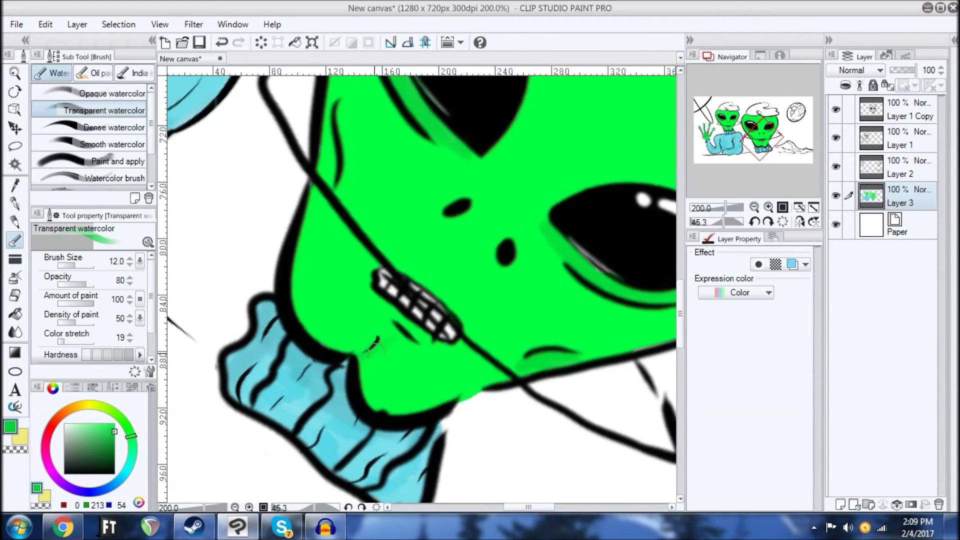
pyautogui.moveTo(344, 195)
pyautogui.mouseDown()
pyautogui.moveTo(307, 248)
pyautogui.moveTo(316, 317)
pyautogui.moveTo(394, 187)
pyautogui.moveTo(336, 255)
pyautogui.moveTo(376, 294)
pyautogui.mouseUp()
pyautogui.moveTo(314, 340); pyautogui.dragTo(344, 393)
pyautogui.moveTo(399, 333)
pyautogui.mouseDown()
pyautogui.moveTo(276, 259)
pyautogui.moveTo(420, 258)
pyautogui.mouseUp()
# Step: Shade the waving alien's chin and lower jaw edge in darker green
pyautogui.moveTo(270, 335)
pyautogui.mouseDown()
pyautogui.moveTo(430, 226)
pyautogui.moveTo(620, 305)
pyautogui.mouseUp()
pyautogui.moveTo(335, 162); pyautogui.dragTo(325, 449)
pyautogui.moveTo(388, 261)
pyautogui.mouseDown()
pyautogui.moveTo(398, 215)
pyautogui.moveTo(427, 214)
pyautogui.mouseUp()
pyautogui.moveTo(291, 256); pyautogui.dragTo(324, 252)
pyautogui.moveTo(355, 399); pyautogui.dragTo(325, 360)
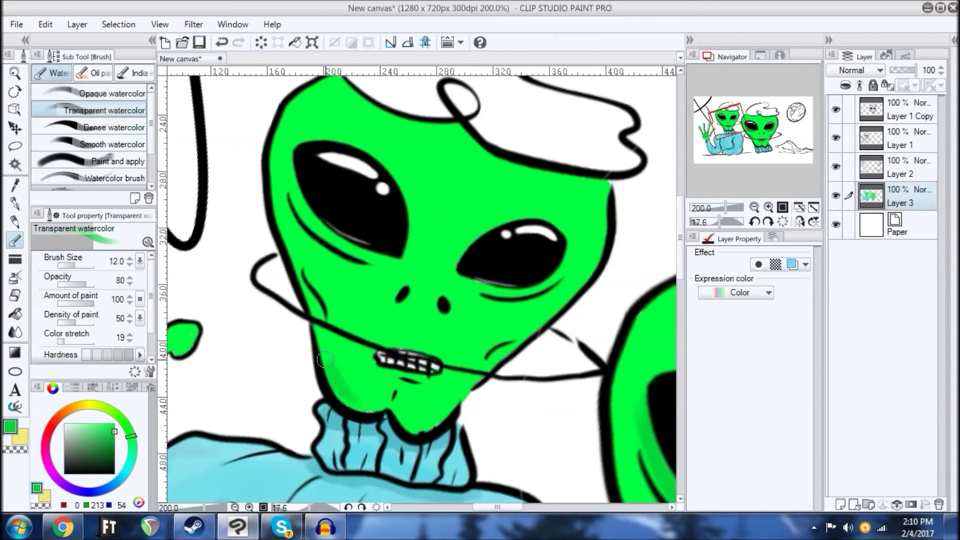
# Step: Shade the side of the waving alien's head and the skin around its eye creases in darker green
pyautogui.scroll(3, 333, 371)
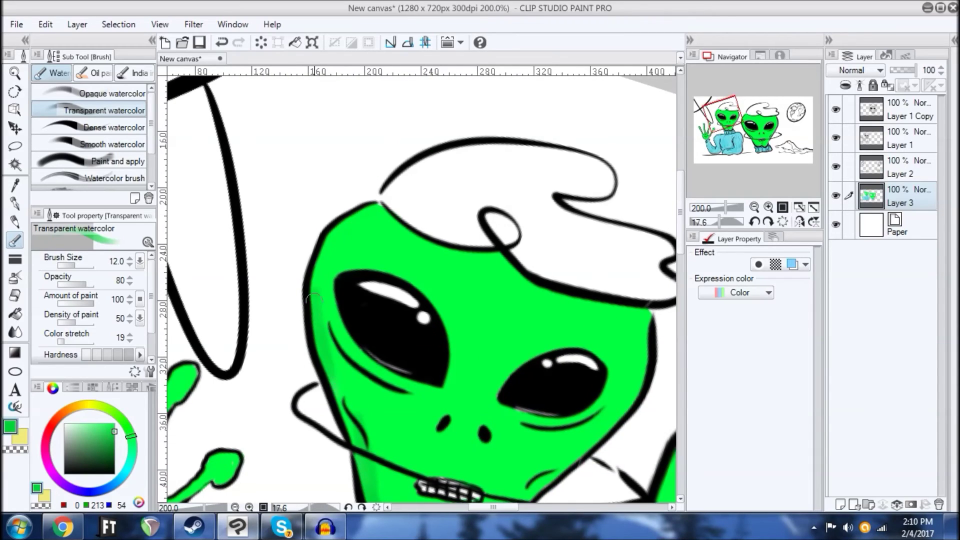
pyautogui.scroll(-3, 338, 226)
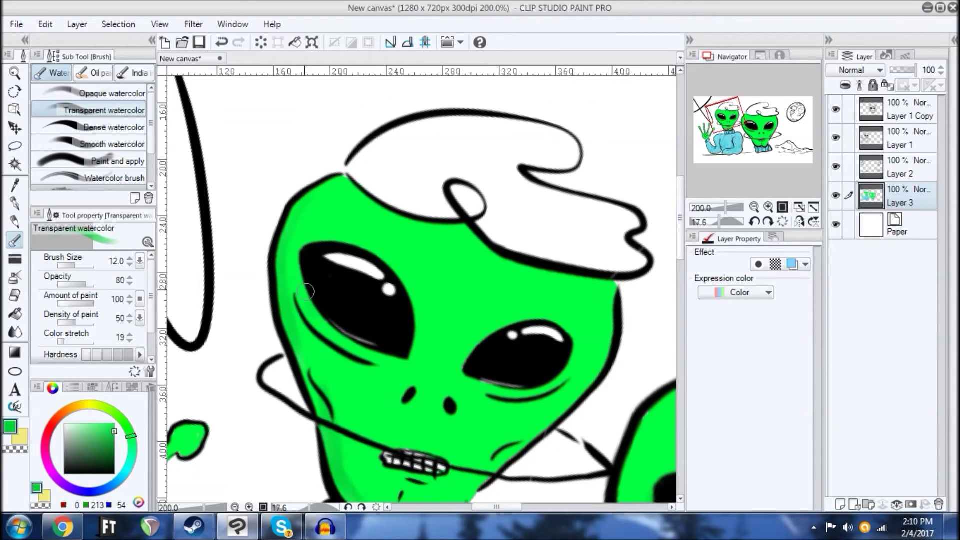
pyautogui.scroll(-3, 381, 372)
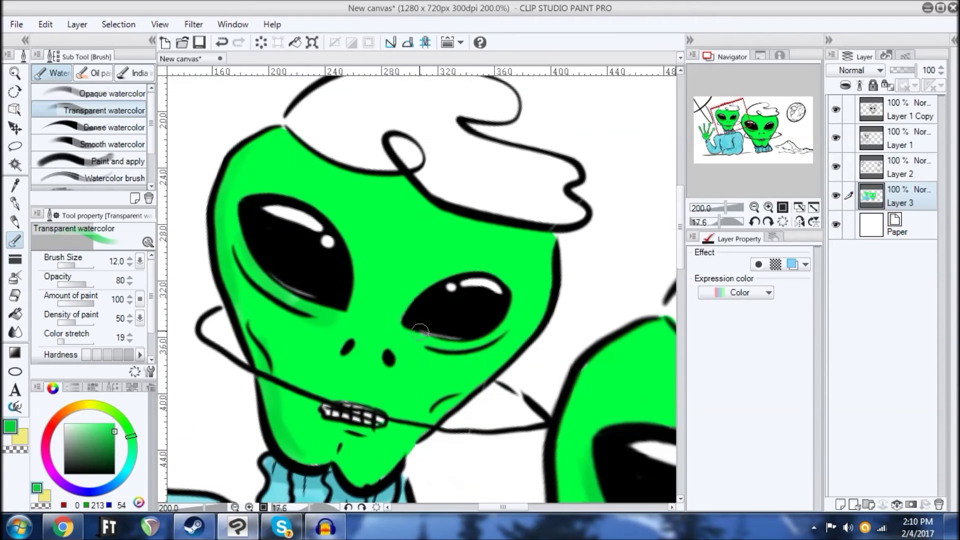
pyautogui.moveTo(483, 297); pyautogui.dragTo(505, 341)
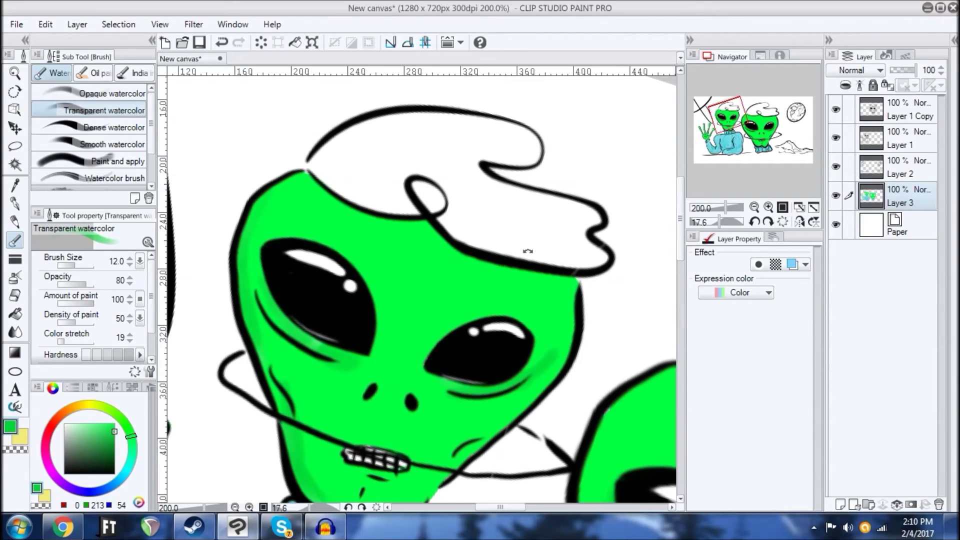
# Step: Shade the waving alien's forehead along the underside of the hair in darker green
pyautogui.moveTo(527, 253); pyautogui.dragTo(517, 232)
pyautogui.moveTo(369, 230); pyautogui.dragTo(394, 242)
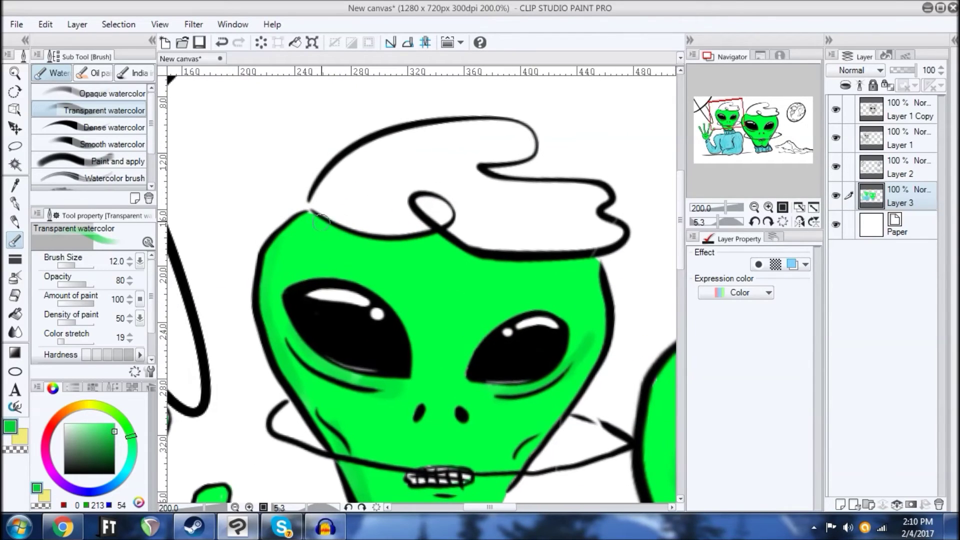
pyautogui.moveTo(458, 254); pyautogui.dragTo(379, 249)
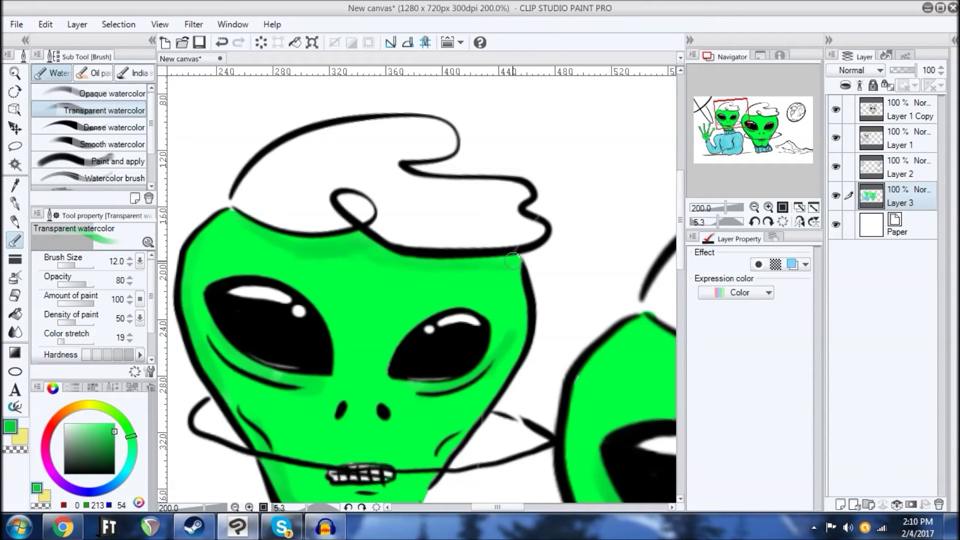
# Step: Shade the enlarged alien's forehead along the underside of the hair in darker green
pyautogui.moveTo(407, 246); pyautogui.dragTo(461, 187)
pyautogui.moveTo(406, 264); pyautogui.dragTo(218, 232)
pyautogui.moveTo(527, 264); pyautogui.dragTo(337, 231)
pyautogui.moveTo(552, 240)
pyautogui.mouseDown()
pyautogui.moveTo(423, 199)
pyautogui.moveTo(520, 200)
pyautogui.moveTo(488, 231)
pyautogui.mouseUp()
pyautogui.moveTo(251, 192)
pyautogui.mouseDown()
pyautogui.moveTo(306, 228)
pyautogui.moveTo(440, 232)
pyautogui.moveTo(345, 212)
pyautogui.moveTo(384, 218)
pyautogui.moveTo(363, 212)
pyautogui.moveTo(408, 255)
pyautogui.mouseUp()
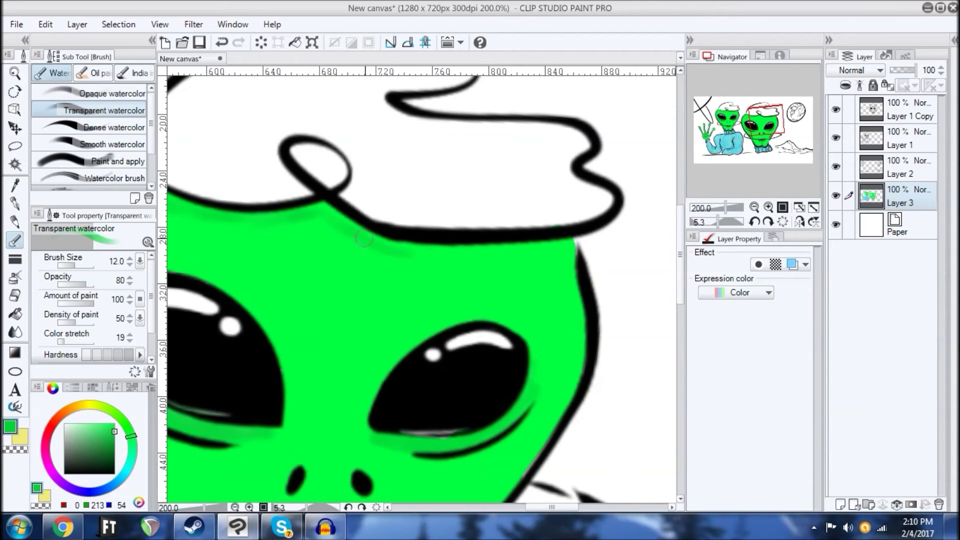
pyautogui.moveTo(449, 230)
pyautogui.mouseDown()
pyautogui.moveTo(539, 234)
pyautogui.moveTo(432, 249)
pyautogui.moveTo(515, 231)
pyautogui.mouseUp()
pyautogui.moveTo(450, 251); pyautogui.dragTo(592, 150)
# Step: Sample the bright skin green and blend the shading on the waving alien's chin
pyautogui.moveTo(508, 295); pyautogui.dragTo(553, 245)
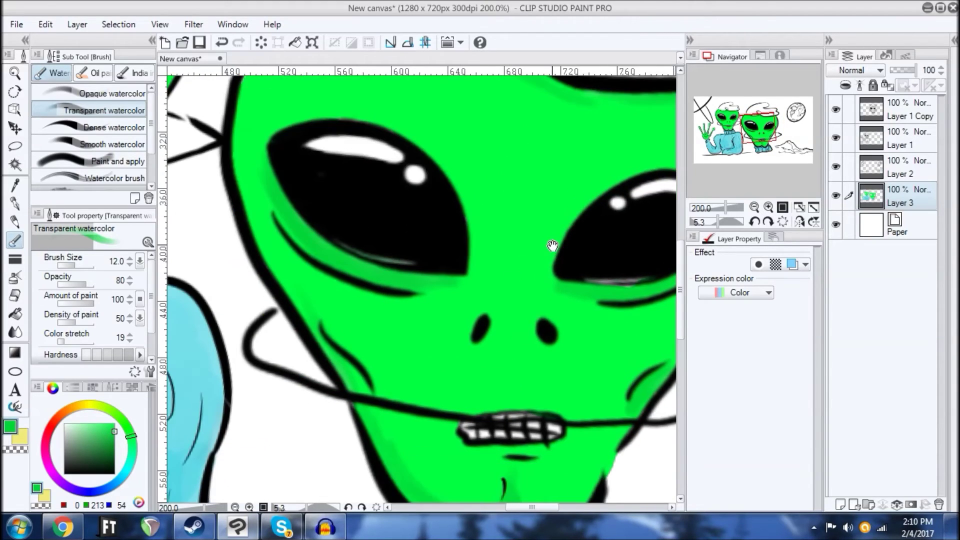
pyautogui.moveTo(295, 202)
pyautogui.mouseDown()
pyautogui.moveTo(433, 254)
pyautogui.moveTo(482, 299)
pyautogui.mouseUp()
pyautogui.moveTo(316, 290); pyautogui.dragTo(405, 256)
pyautogui.keyDown('alt'); pyautogui.click(294, 288); pyautogui.keyUp('alt')
pyautogui.moveTo(346, 322); pyautogui.dragTo(337, 291)
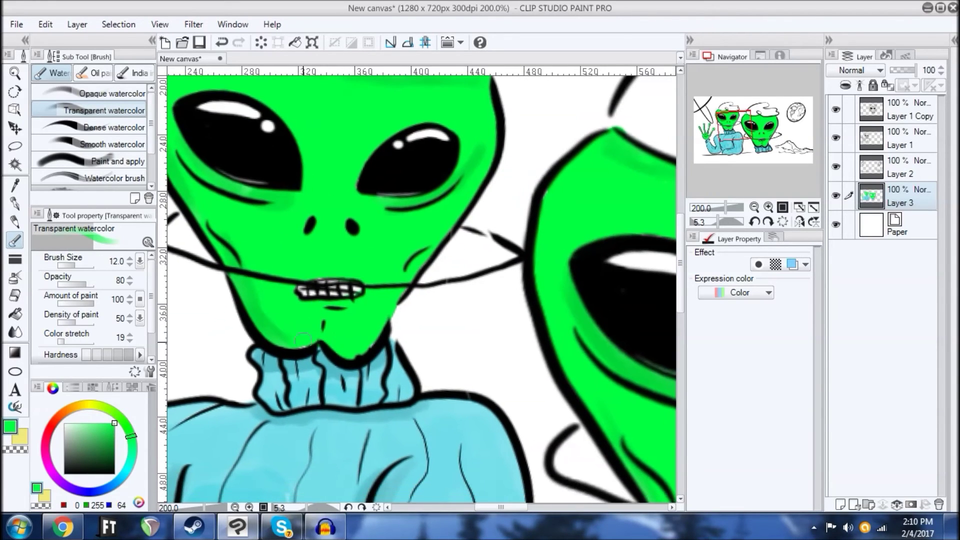
pyautogui.moveTo(434, 268); pyautogui.dragTo(428, 303)
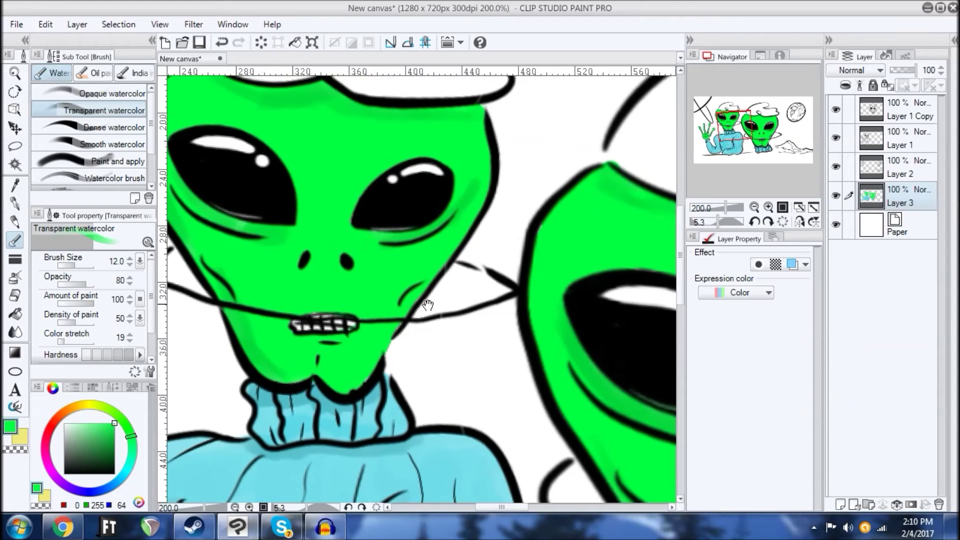
pyautogui.moveTo(506, 158); pyautogui.dragTo(441, 242)
pyautogui.scroll(-1, 440, 242)
pyautogui.scroll(-3, 440, 242)
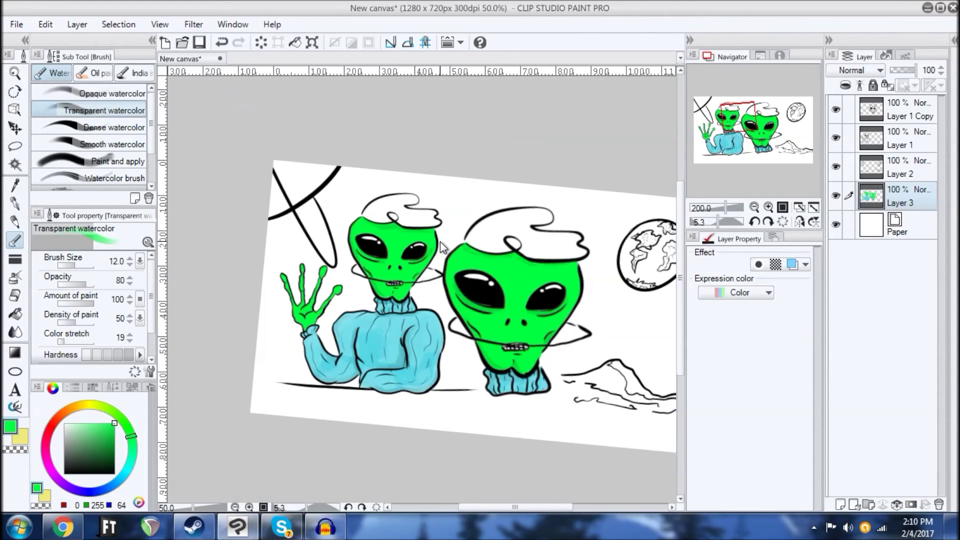
pyautogui.scroll(2, 440, 241)
pyautogui.moveTo(439, 241); pyautogui.dragTo(387, 288)
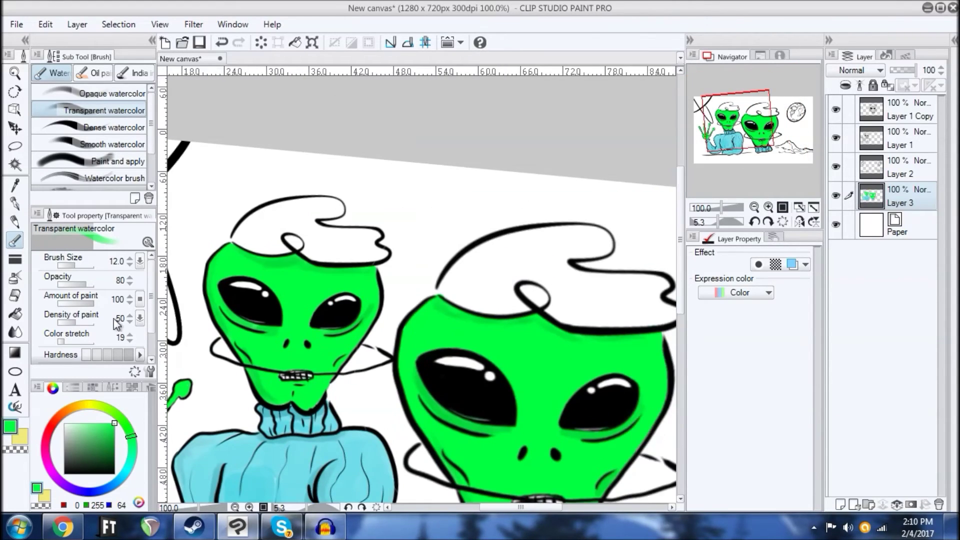
# Step: Pick a pale yellow (RGB 248, 255, 195) and paint the waving alien's hair with a size 25 Transparent watercolor brush
pyautogui.click(94, 405)
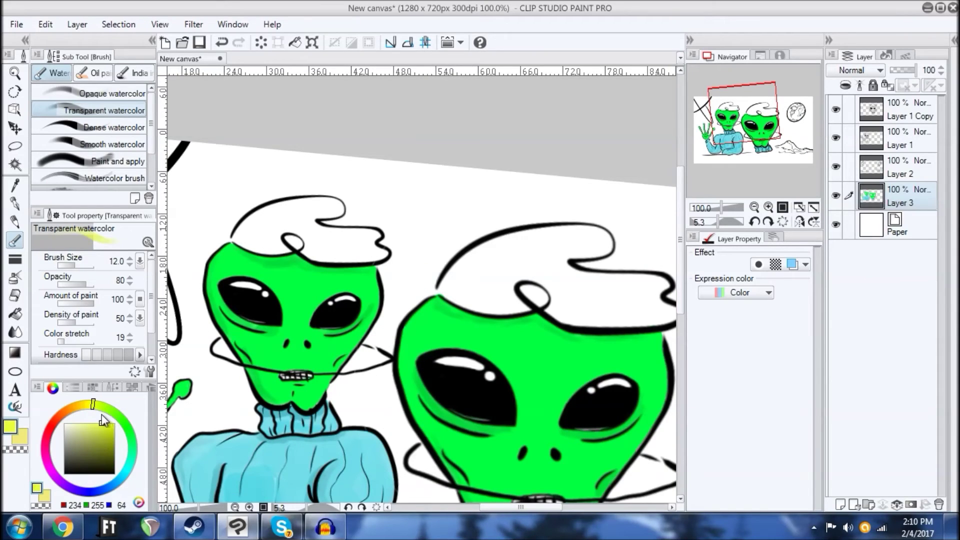
pyautogui.moveTo(90, 405); pyautogui.dragTo(76, 398)
pyautogui.moveTo(421, 164); pyautogui.dragTo(315, 185)
pyautogui.moveTo(276, 298); pyautogui.dragTo(313, 328)
pyautogui.press(']')
pyautogui.press(']')
pyautogui.press(']')
pyautogui.moveTo(302, 387); pyautogui.dragTo(299, 395)
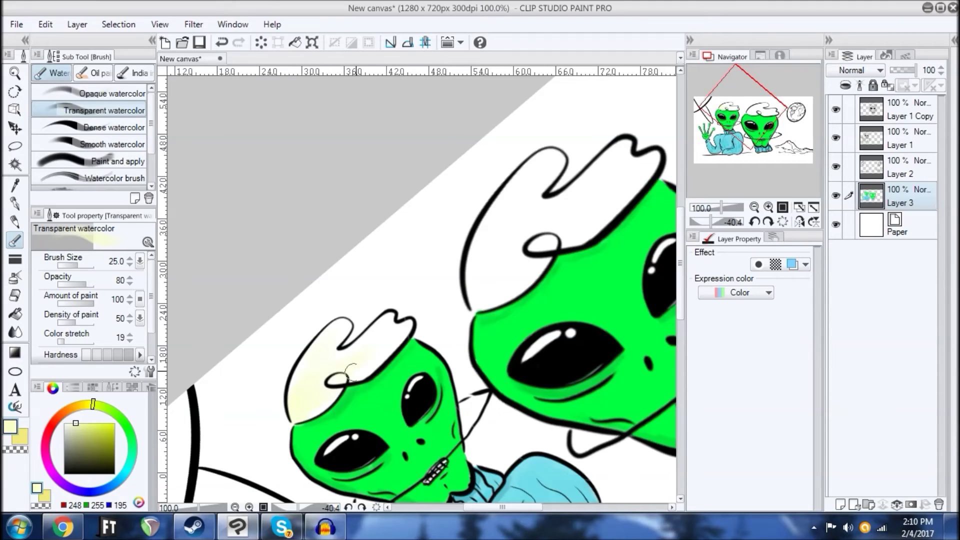
# Step: Paint the enlarged alien's hair in the same pale yellow
pyautogui.moveTo(449, 238); pyautogui.dragTo(329, 334)
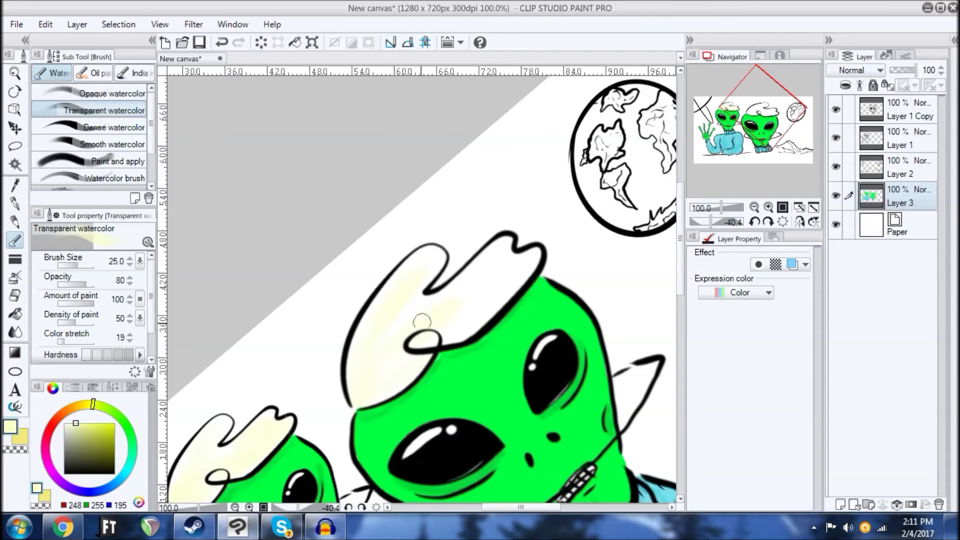
pyautogui.moveTo(533, 152); pyautogui.dragTo(586, 225)
pyautogui.moveTo(586, 225); pyautogui.dragTo(350, 260)
pyautogui.moveTo(210, 440); pyautogui.dragTo(440, 151)
pyautogui.moveTo(441, 151); pyautogui.dragTo(489, 167)
# Step: Mix a light blue (RGB 67, 145, 255) for Earth's oceans
pyautogui.moveTo(257, 214); pyautogui.dragTo(370, 417)
pyautogui.moveTo(508, 250); pyautogui.dragTo(272, 300)
pyautogui.moveTo(518, 166); pyautogui.dragTo(309, 218)
pyautogui.moveTo(485, 217); pyautogui.dragTo(381, 300)
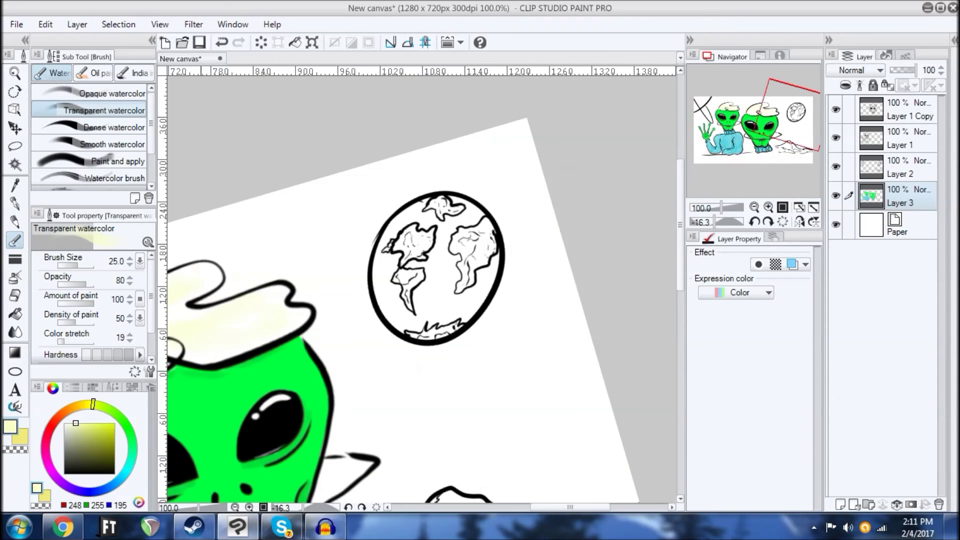
pyautogui.moveTo(122, 422)
pyautogui.mouseDown()
pyautogui.moveTo(138, 462)
pyautogui.moveTo(131, 472)
pyautogui.moveTo(109, 412)
pyautogui.moveTo(125, 433)
pyautogui.mouseUp()
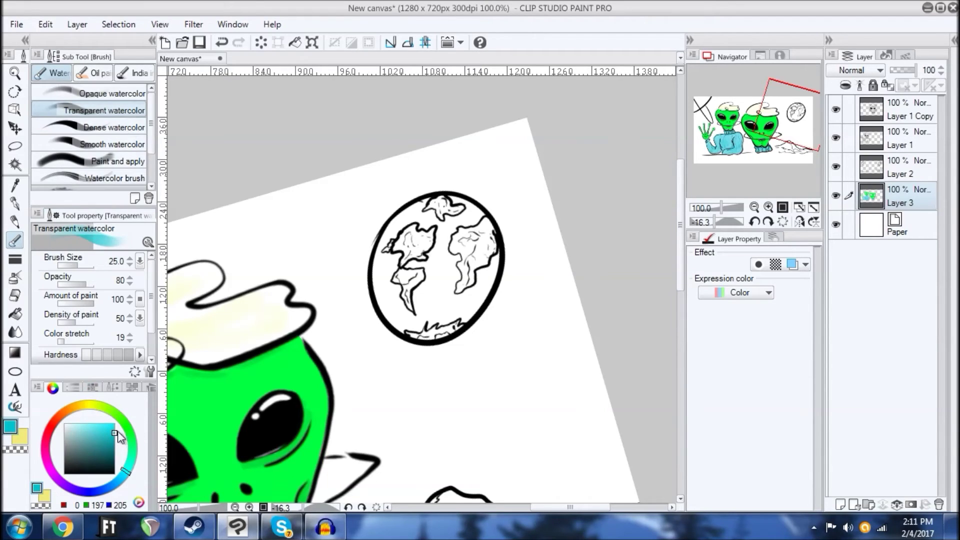
pyautogui.moveTo(121, 433); pyautogui.dragTo(123, 484)
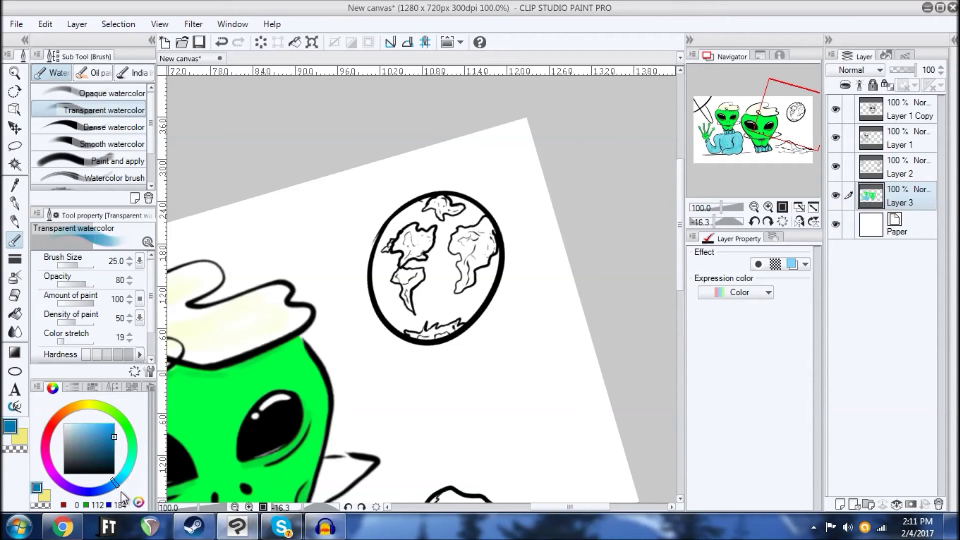
pyautogui.moveTo(116, 440); pyautogui.dragTo(124, 425)
pyautogui.moveTo(123, 485); pyautogui.dragTo(107, 492)
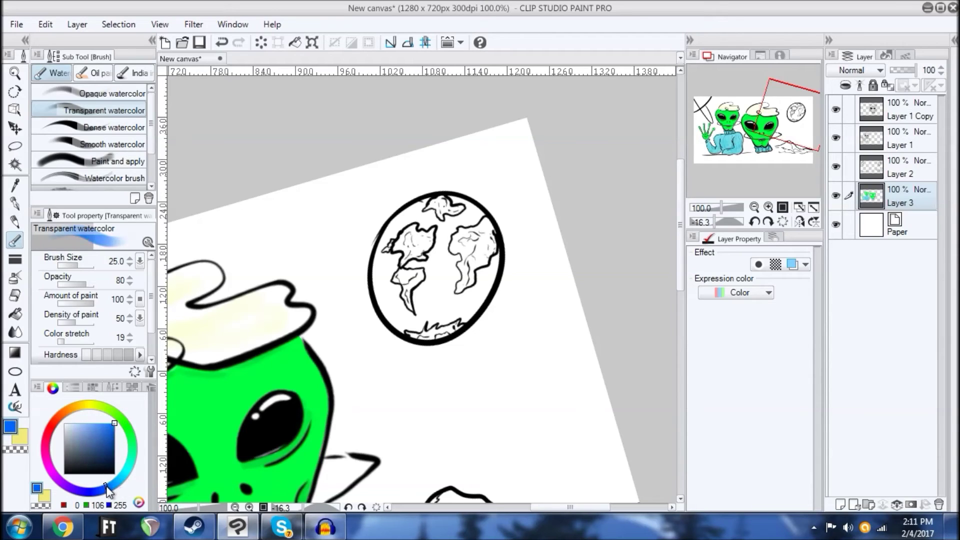
pyautogui.moveTo(115, 426); pyautogui.dragTo(101, 418)
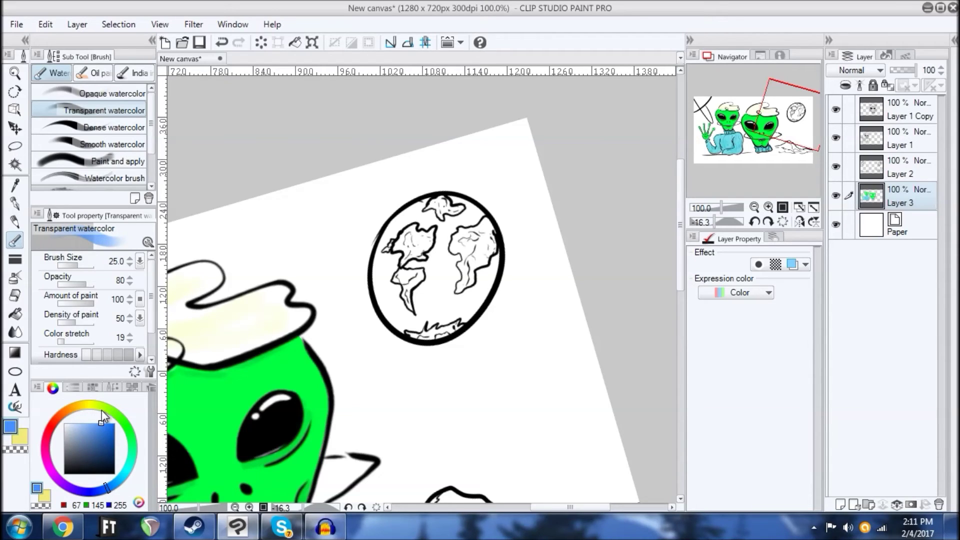
pyautogui.moveTo(385, 279)
pyautogui.mouseDown()
pyautogui.moveTo(381, 290)
pyautogui.moveTo(384, 274)
pyautogui.mouseUp()
pyautogui.hotkey('ctrl', 'z')
pyautogui.scroll(4, 419, 260)
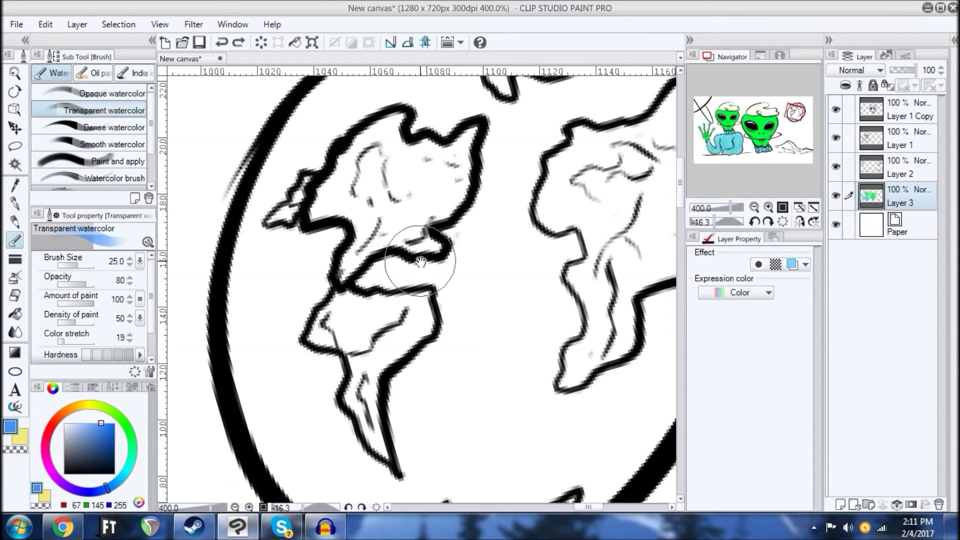
pyautogui.press('[')
pyautogui.press('[')
pyautogui.press('[')
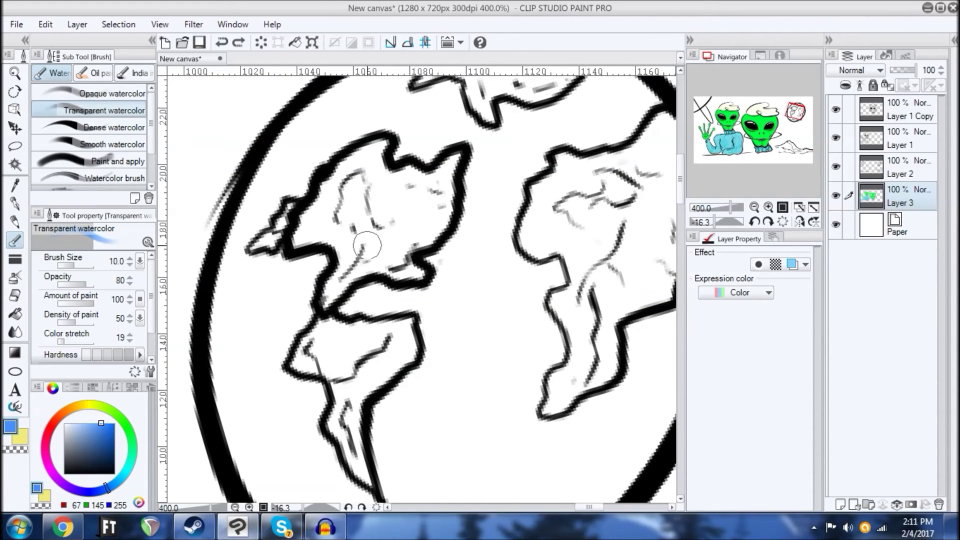
# Step: Set the brush size to 40 and paint the whole Earth inside its outline light blue
pyautogui.press(']')
pyautogui.press(']')
pyautogui.press(']')
pyautogui.press(']')
pyautogui.press(']')
pyautogui.press(']')
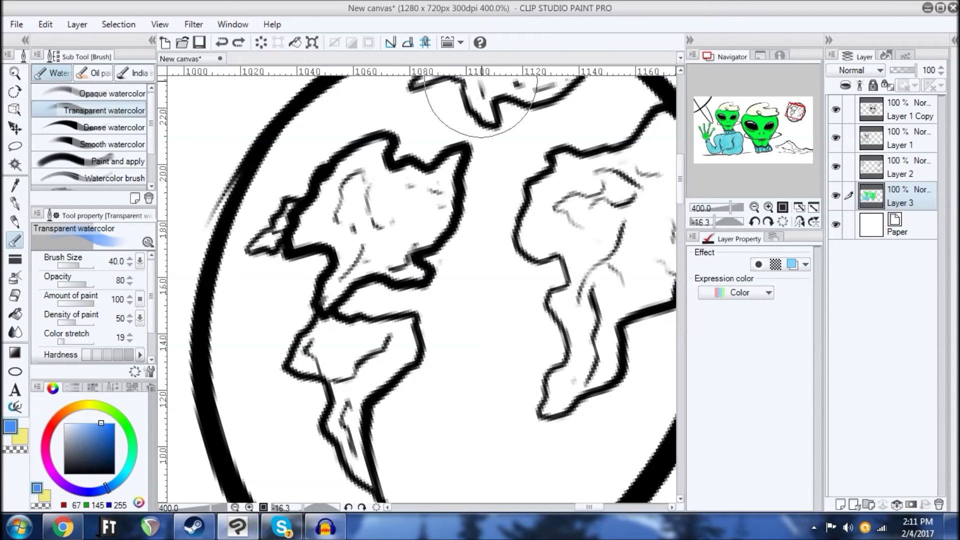
pyautogui.scroll(-3, 480, 84)
pyautogui.moveTo(423, 232); pyautogui.dragTo(380, 326)
pyautogui.moveTo(393, 240)
pyautogui.mouseDown()
pyautogui.moveTo(381, 265)
pyautogui.moveTo(359, 268)
pyautogui.moveTo(357, 296)
pyautogui.moveTo(360, 235)
pyautogui.moveTo(410, 175)
pyautogui.moveTo(396, 286)
pyautogui.moveTo(365, 328)
pyautogui.moveTo(412, 356)
pyautogui.moveTo(470, 345)
pyautogui.moveTo(500, 290)
pyautogui.moveTo(437, 278)
pyautogui.moveTo(494, 272)
pyautogui.moveTo(515, 250)
pyautogui.moveTo(505, 215)
pyautogui.moveTo(452, 183)
pyautogui.moveTo(495, 199)
pyautogui.moveTo(430, 165)
pyautogui.moveTo(465, 165)
pyautogui.moveTo(485, 192)
pyautogui.moveTo(451, 221)
pyautogui.mouseUp()
pyautogui.moveTo(441, 318)
pyautogui.mouseDown()
pyautogui.moveTo(488, 250)
pyautogui.moveTo(431, 274)
pyautogui.mouseUp()
pyautogui.moveTo(440, 177)
pyautogui.mouseDown()
pyautogui.moveTo(456, 115)
pyautogui.moveTo(442, 140)
pyautogui.moveTo(495, 129)
pyautogui.moveTo(495, 145)
pyautogui.moveTo(465, 134)
pyautogui.moveTo(485, 122)
pyautogui.mouseUp()
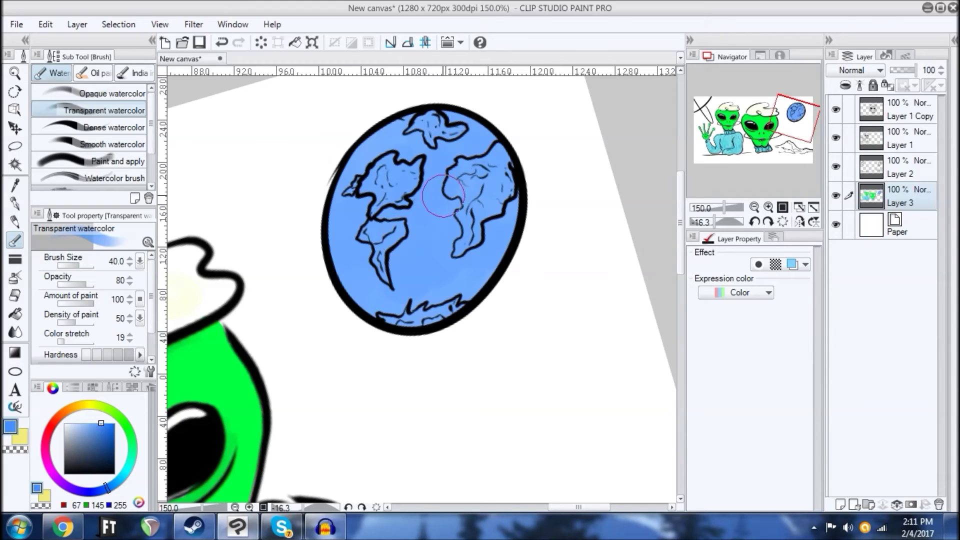
pyautogui.moveTo(457, 240)
pyautogui.mouseDown()
pyautogui.moveTo(445, 304)
pyautogui.moveTo(478, 337)
pyautogui.mouseUp()
pyautogui.moveTo(472, 249)
pyautogui.mouseDown()
pyautogui.moveTo(488, 214)
pyautogui.moveTo(508, 235)
pyautogui.mouseUp()
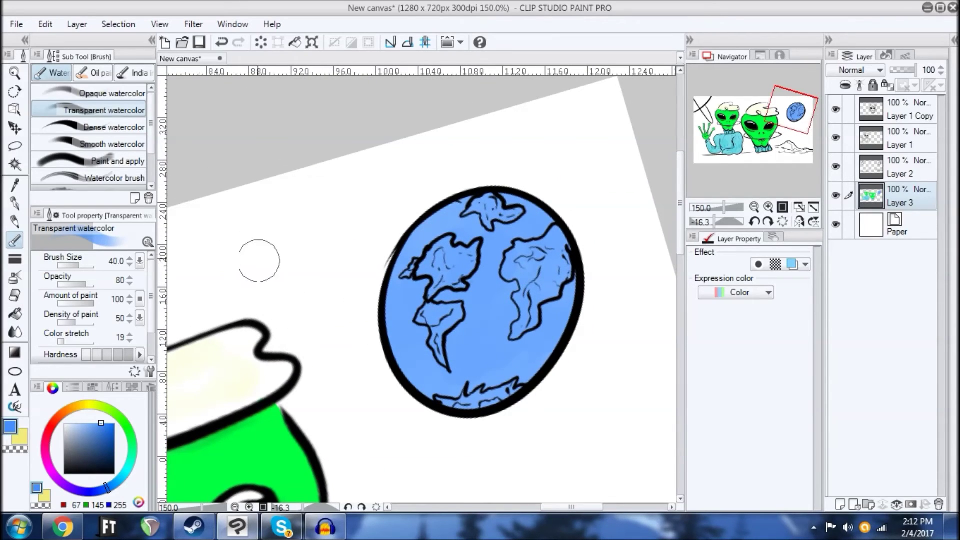
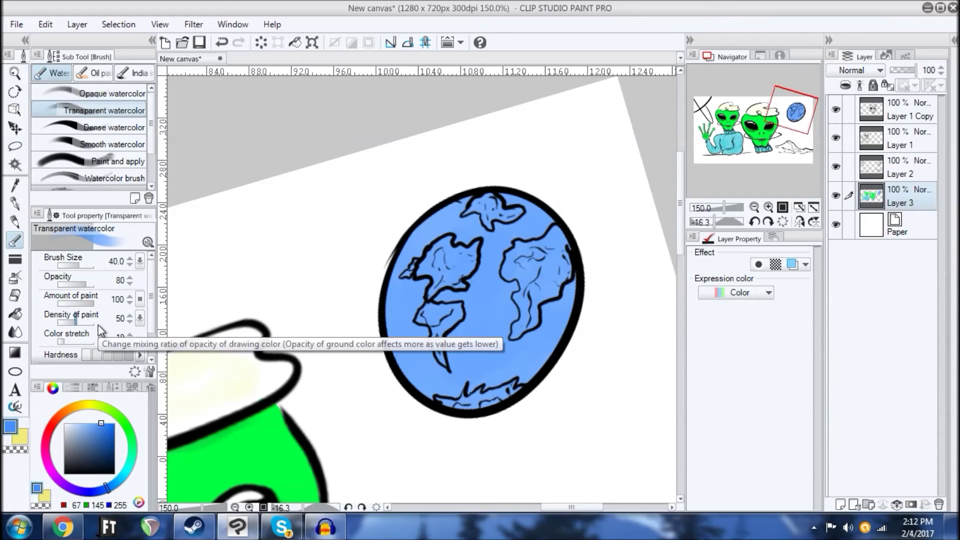
# Step: Pick a bright green (RGB 0, 255, 3), reduce the brush size, and paint North and South America on Earth
pyautogui.moveTo(413, 253); pyautogui.dragTo(434, 224)
pyautogui.moveTo(114, 418)
pyautogui.mouseDown()
pyautogui.moveTo(142, 439)
pyautogui.moveTo(142, 413)
pyautogui.mouseUp()
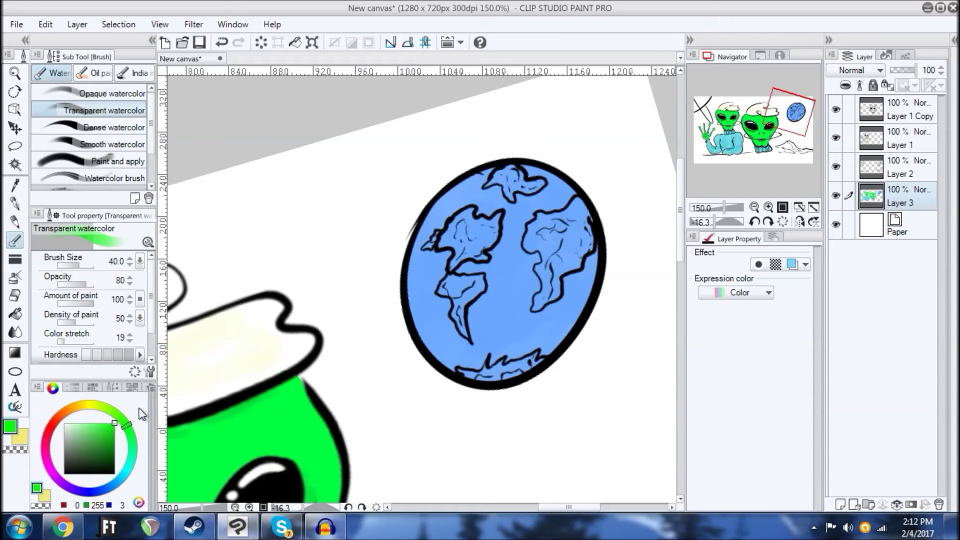
pyautogui.hotkey('ctrl', '+')
pyautogui.hotkey('ctrl', '+')
pyautogui.hotkey('ctrl', '+')
pyautogui.hotkey('ctrl', '-')
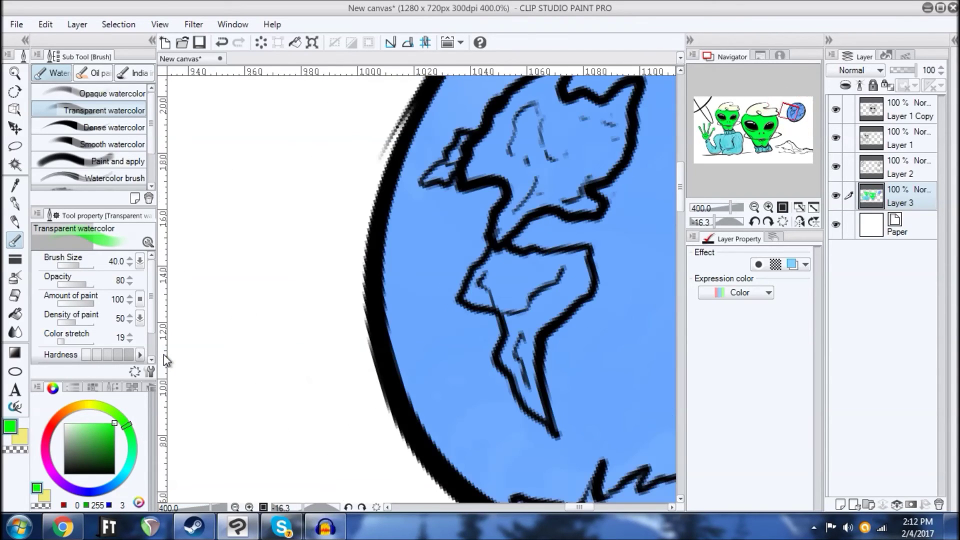
pyautogui.moveTo(464, 246); pyautogui.dragTo(363, 368)
pyautogui.press('[')
pyautogui.press('[')
pyautogui.press('[')
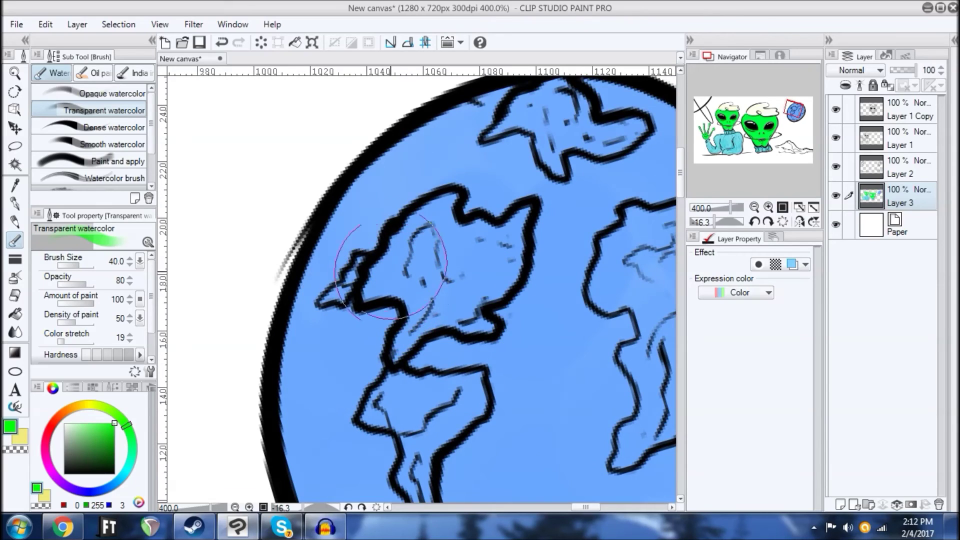
pyautogui.press('[')
pyautogui.moveTo(373, 280)
pyautogui.mouseDown()
pyautogui.moveTo(415, 255)
pyautogui.moveTo(430, 300)
pyautogui.moveTo(403, 338)
pyautogui.moveTo(453, 300)
pyautogui.moveTo(460, 273)
pyautogui.moveTo(510, 280)
pyautogui.moveTo(448, 240)
pyautogui.moveTo(439, 208)
pyautogui.mouseUp()
pyautogui.moveTo(359, 264)
pyautogui.mouseDown()
pyautogui.moveTo(343, 293)
pyautogui.moveTo(348, 281)
pyautogui.mouseUp()
pyautogui.moveTo(445, 267); pyautogui.dragTo(392, 215)
pyautogui.moveTo(357, 338)
pyautogui.mouseDown()
pyautogui.moveTo(330, 369)
pyautogui.moveTo(360, 375)
pyautogui.moveTo(409, 340)
pyautogui.moveTo(402, 361)
pyautogui.mouseUp()
pyautogui.moveTo(367, 404)
pyautogui.mouseDown()
pyautogui.moveTo(361, 423)
pyautogui.moveTo(383, 474)
pyautogui.mouseUp()
# Step: Fill Earth's Africa and Europe landmass with bright green, using a size 7 brush for its narrow parts
pyautogui.moveTo(601, 274)
pyautogui.mouseDown()
pyautogui.moveTo(444, 276)
pyautogui.moveTo(389, 410)
pyautogui.moveTo(343, 364)
pyautogui.moveTo(373, 300)
pyautogui.moveTo(445, 292)
pyautogui.moveTo(470, 265)
pyautogui.moveTo(495, 305)
pyautogui.moveTo(486, 341)
pyautogui.mouseUp()
pyautogui.moveTo(403, 364); pyautogui.dragTo(386, 306)
pyautogui.moveTo(360, 382)
pyautogui.mouseDown()
pyautogui.moveTo(373, 299)
pyautogui.moveTo(439, 321)
pyautogui.moveTo(485, 305)
pyautogui.mouseUp()
pyautogui.moveTo(422, 355); pyautogui.dragTo(413, 275)
pyautogui.press('[')
pyautogui.press('[')
pyautogui.press('[')
pyautogui.press('[')
pyautogui.moveTo(336, 406)
pyautogui.mouseDown()
pyautogui.moveTo(328, 412)
pyautogui.moveTo(335, 400)
pyautogui.mouseUp()
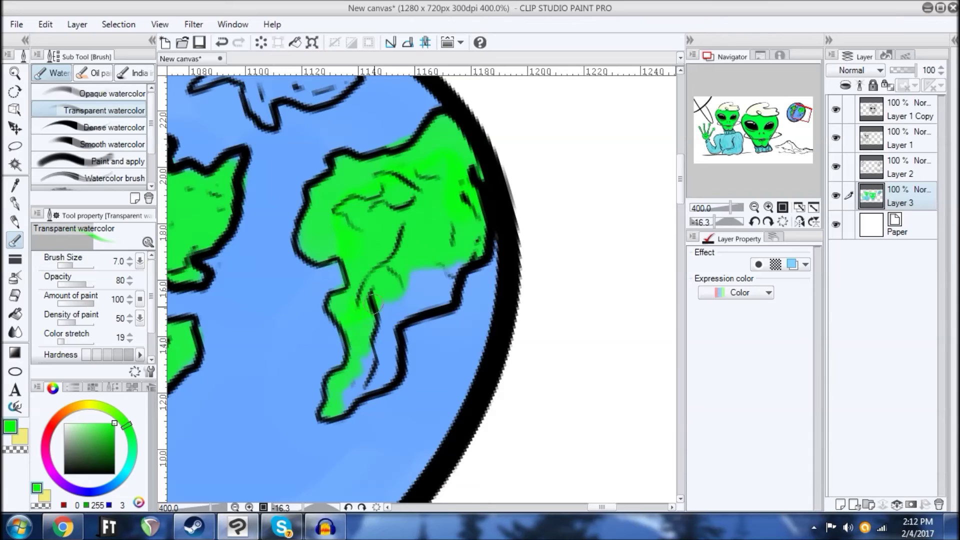
pyautogui.moveTo(393, 313)
pyautogui.mouseDown()
pyautogui.moveTo(421, 280)
pyautogui.moveTo(430, 303)
pyautogui.mouseUp()
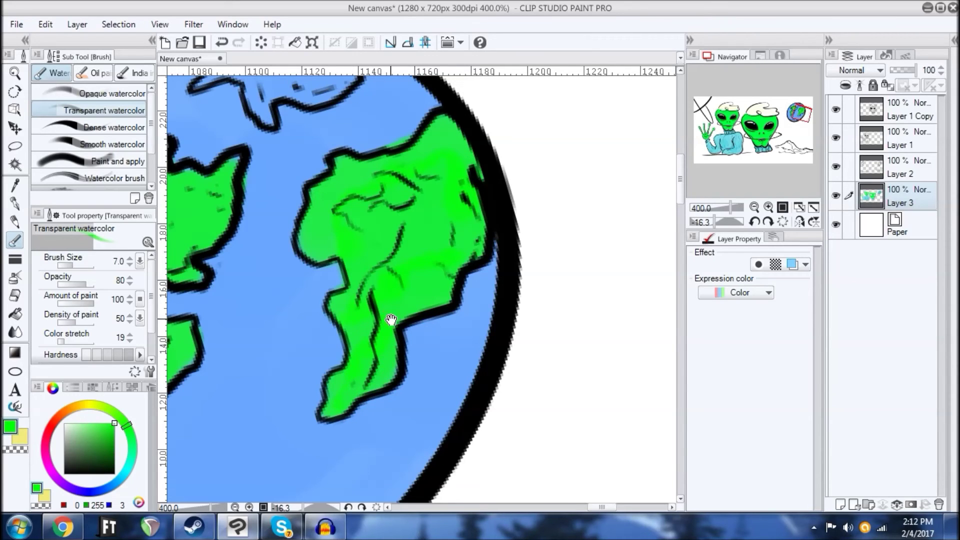
# Step: Paint the small landmass near Earth's north pole bright green
pyautogui.moveTo(391, 320); pyautogui.dragTo(458, 420)
pyautogui.moveTo(500, 249); pyautogui.dragTo(382, 207)
pyautogui.moveTo(331, 227); pyautogui.dragTo(375, 214)
pyautogui.moveTo(326, 377); pyautogui.dragTo(324, 357)
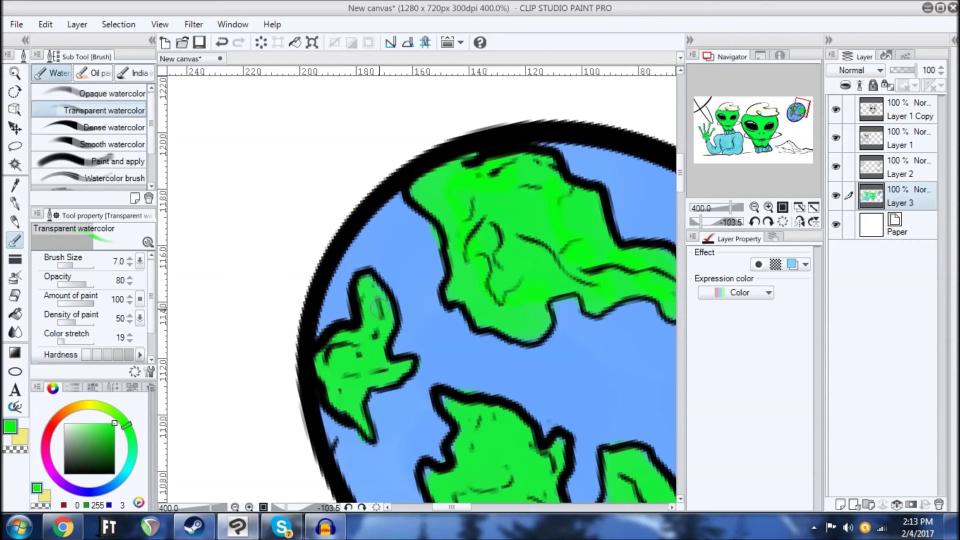
# Step: Paint the jagged landmass at Earth's south pole bright green
pyautogui.moveTo(510, 162)
pyautogui.mouseDown()
pyautogui.moveTo(517, 203)
pyautogui.moveTo(491, 208)
pyautogui.moveTo(475, 186)
pyautogui.moveTo(411, 235)
pyautogui.moveTo(360, 236)
pyautogui.mouseUp()
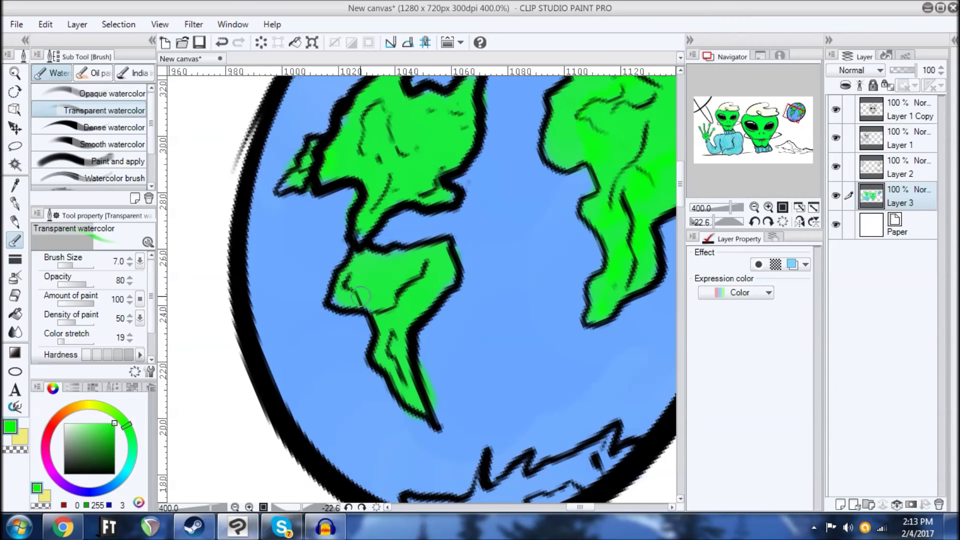
pyautogui.moveTo(433, 305); pyautogui.dragTo(389, 215)
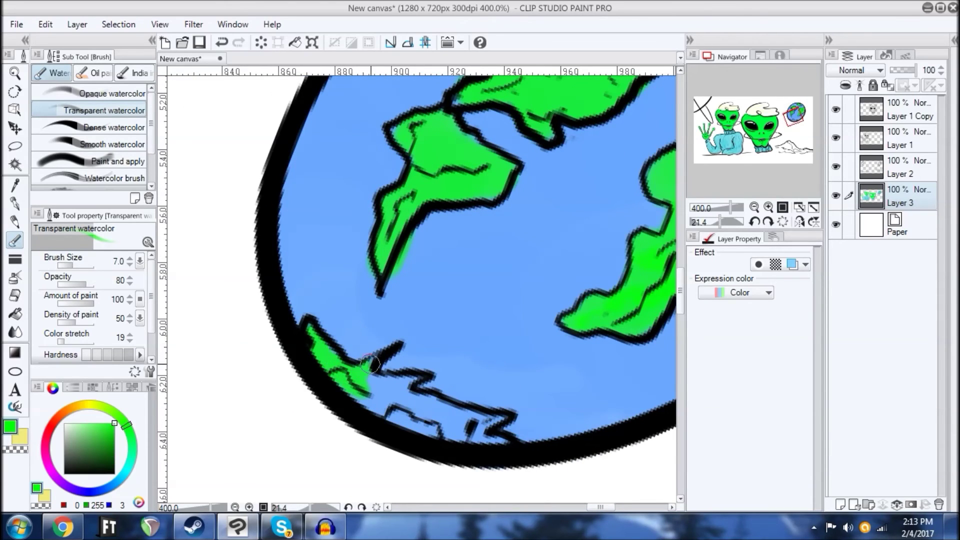
pyautogui.moveTo(351, 398); pyautogui.dragTo(326, 375)
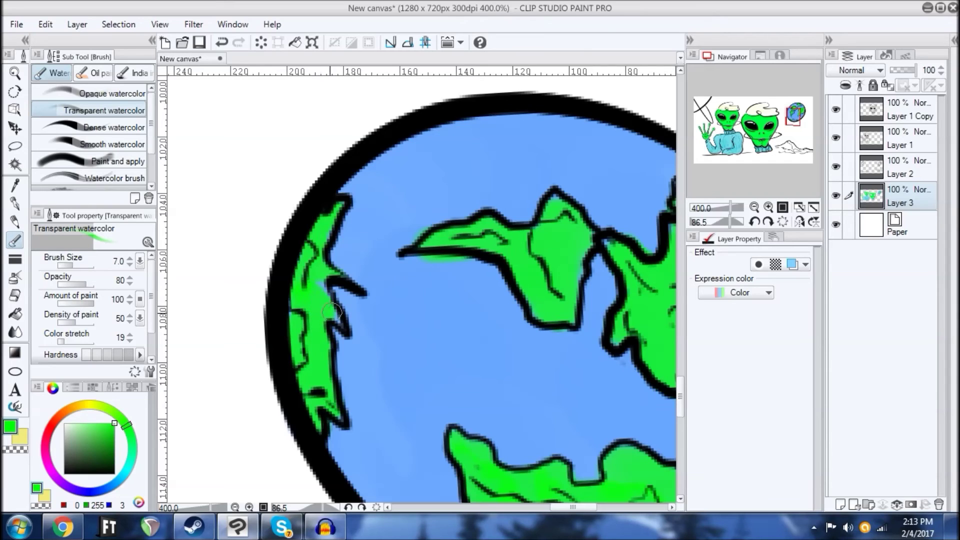
pyautogui.moveTo(367, 247)
pyautogui.mouseDown()
pyautogui.moveTo(293, 272)
pyautogui.moveTo(309, 324)
pyautogui.mouseUp()
# Step: Sample the ocean blue and paint over the green spilled outside South America's outline
pyautogui.moveTo(366, 114); pyautogui.dragTo(353, 202)
pyautogui.keyDown('alt'); pyautogui.click(443, 364); pyautogui.keyUp('alt')
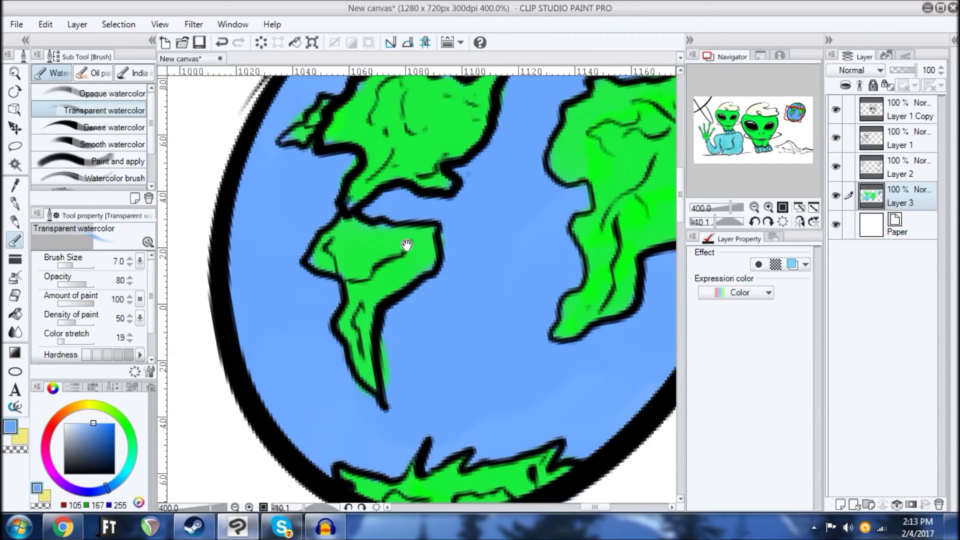
pyautogui.moveTo(423, 230); pyautogui.dragTo(415, 208)
pyautogui.moveTo(443, 113)
pyautogui.mouseDown()
pyautogui.moveTo(392, 262)
pyautogui.moveTo(349, 213)
pyautogui.mouseUp()
pyautogui.scroll(-6, 345, 154)
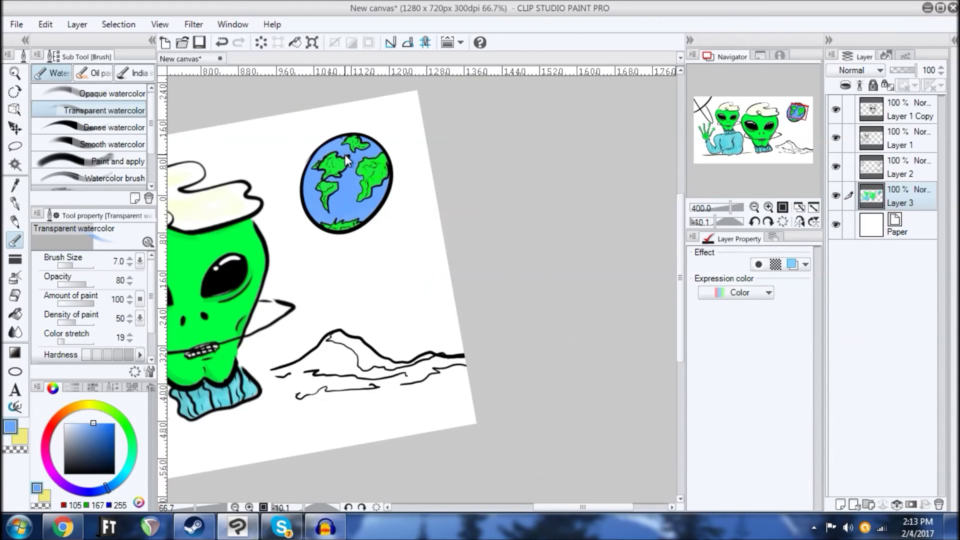
# Step: Mix a light warm grey (RGB 202, 192, 177) for the mountains
pyautogui.moveTo(414, 227); pyautogui.dragTo(637, 237)
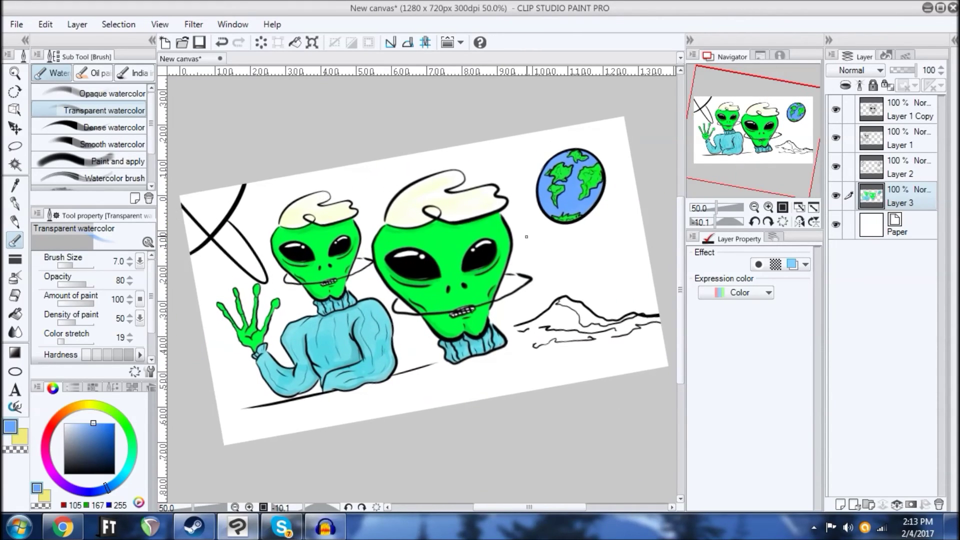
pyautogui.scroll(3, 569, 185)
pyautogui.moveTo(443, 257); pyautogui.dragTo(379, 200)
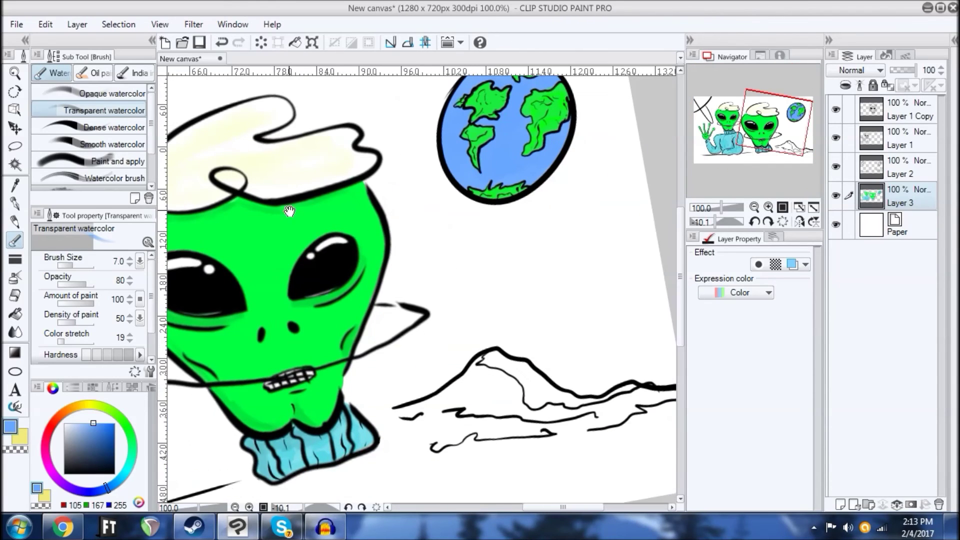
pyautogui.click(75, 403)
pyautogui.moveTo(103, 438); pyautogui.dragTo(136, 443)
pyautogui.hotkey('ctrl', '+')
pyautogui.moveTo(597, 324); pyautogui.dragTo(398, 232)
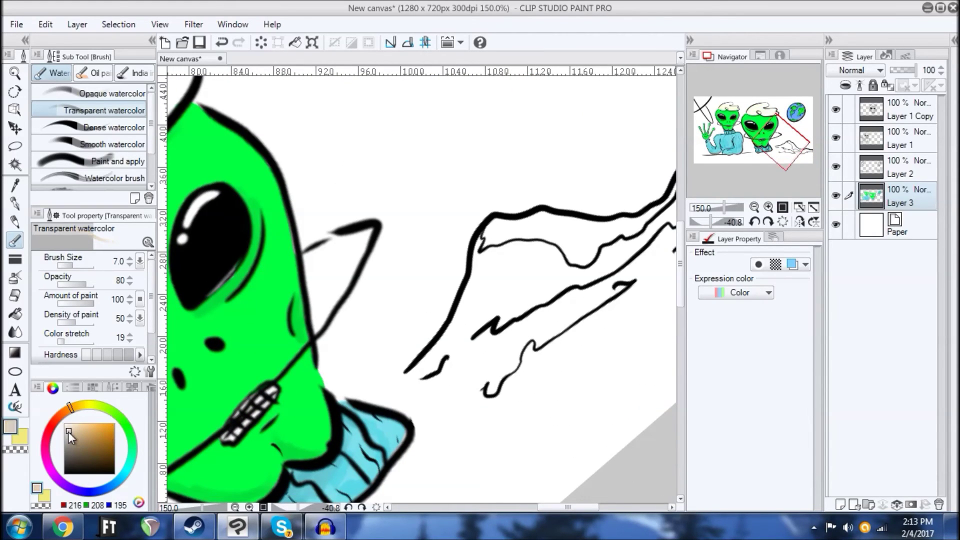
pyautogui.moveTo(56, 443); pyautogui.dragTo(56, 435)
pyautogui.moveTo(452, 201); pyautogui.dragTo(380, 243)
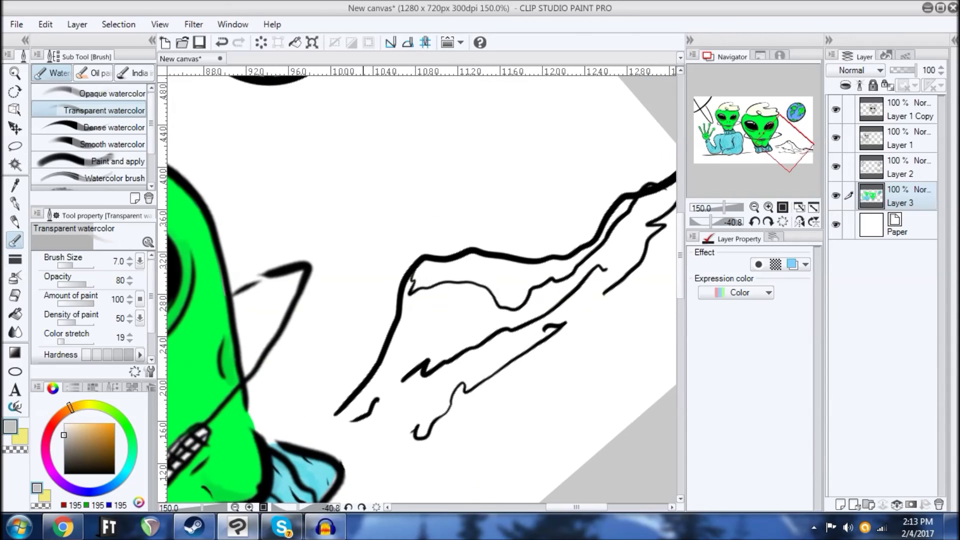
pyautogui.moveTo(65, 421)
pyautogui.mouseDown()
pyautogui.moveTo(71, 415)
pyautogui.moveTo(70, 434)
pyautogui.mouseUp()
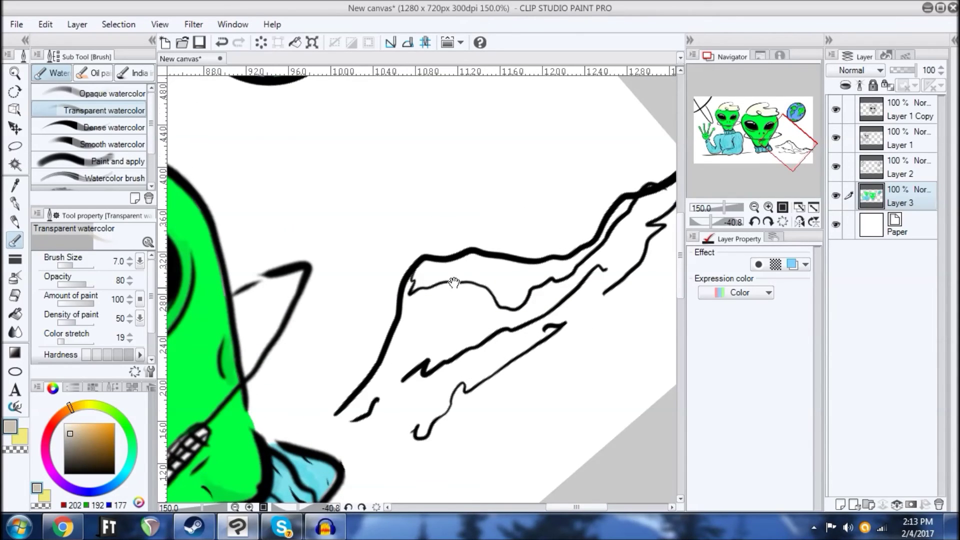
# Step: Set the brush size to 20 and paint the mountain's shaded slope and the area under the lower ridge line warm grey
pyautogui.moveTo(456, 289); pyautogui.dragTo(436, 244)
pyautogui.hotkey('ctrl', 'z')
pyautogui.press(']')
pyautogui.press(']')
pyautogui.press(']')
pyautogui.press('[')
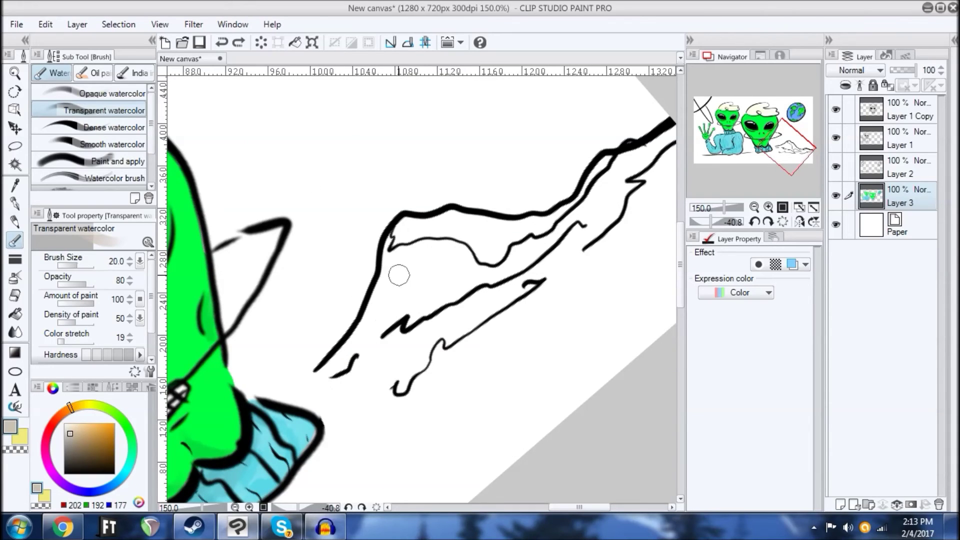
pyautogui.moveTo(399, 279); pyautogui.dragTo(356, 331)
pyautogui.moveTo(350, 297)
pyautogui.mouseDown()
pyautogui.moveTo(360, 280)
pyautogui.moveTo(355, 289)
pyautogui.moveTo(419, 274)
pyautogui.moveTo(406, 286)
pyautogui.moveTo(423, 294)
pyautogui.moveTo(446, 278)
pyautogui.moveTo(458, 296)
pyautogui.moveTo(513, 273)
pyautogui.moveTo(563, 221)
pyautogui.moveTo(586, 213)
pyautogui.mouseUp()
pyautogui.moveTo(380, 442)
pyautogui.mouseDown()
pyautogui.moveTo(398, 409)
pyautogui.moveTo(495, 352)
pyautogui.mouseUp()
pyautogui.moveTo(571, 299)
pyautogui.mouseDown()
pyautogui.moveTo(613, 229)
pyautogui.moveTo(643, 204)
pyautogui.mouseUp()
# Step: Paint warm grey ground shading between the waving alien's sweater and the enlarged alien's collar
pyautogui.moveTo(285, 433); pyautogui.dragTo(507, 244)
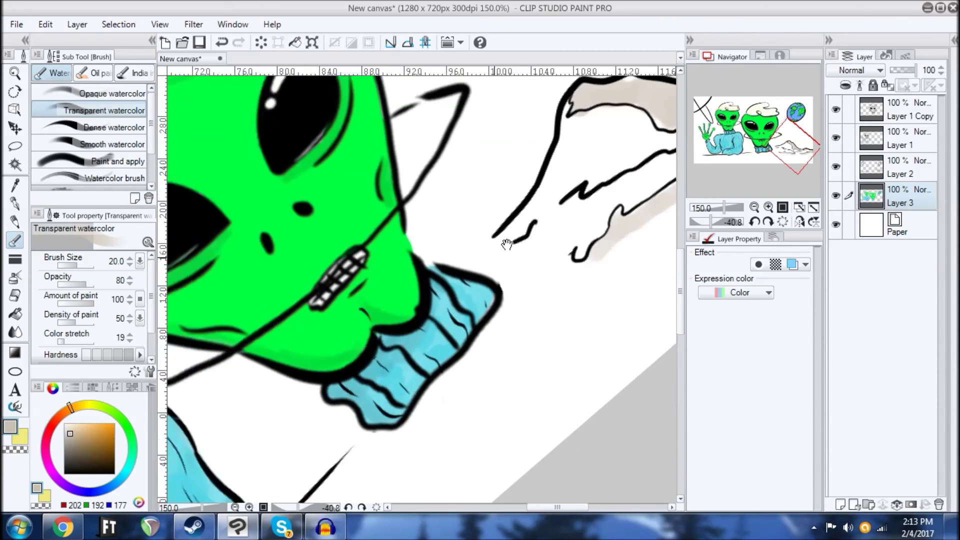
pyautogui.moveTo(375, 382); pyautogui.dragTo(440, 274)
pyautogui.moveTo(347, 456); pyautogui.dragTo(493, 262)
pyautogui.moveTo(313, 412); pyautogui.dragTo(460, 281)
pyautogui.moveTo(520, 247); pyautogui.dragTo(344, 388)
pyautogui.moveTo(432, 280); pyautogui.dragTo(639, 139)
pyautogui.moveTo(355, 364); pyautogui.dragTo(476, 315)
pyautogui.moveTo(370, 410)
pyautogui.mouseDown()
pyautogui.moveTo(477, 320)
pyautogui.moveTo(324, 399)
pyautogui.moveTo(406, 335)
pyautogui.mouseUp()
pyautogui.moveTo(528, 260); pyautogui.dragTo(345, 390)
pyautogui.moveTo(370, 353)
pyautogui.mouseDown()
pyautogui.moveTo(422, 278)
pyautogui.moveTo(367, 315)
pyautogui.mouseUp()
pyautogui.moveTo(470, 238); pyautogui.dragTo(585, 247)
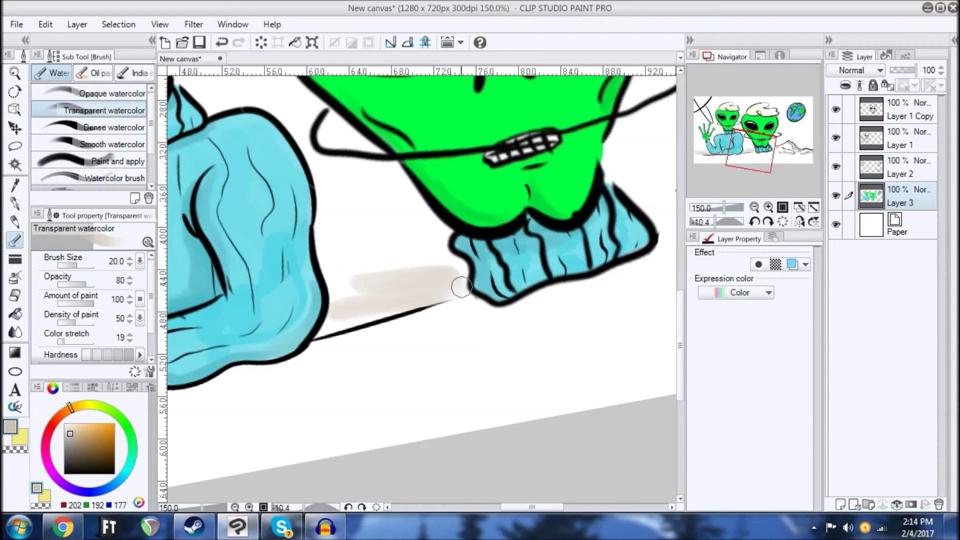
pyautogui.moveTo(331, 331)
pyautogui.mouseDown()
pyautogui.moveTo(457, 280)
pyautogui.moveTo(456, 260)
pyautogui.mouseUp()
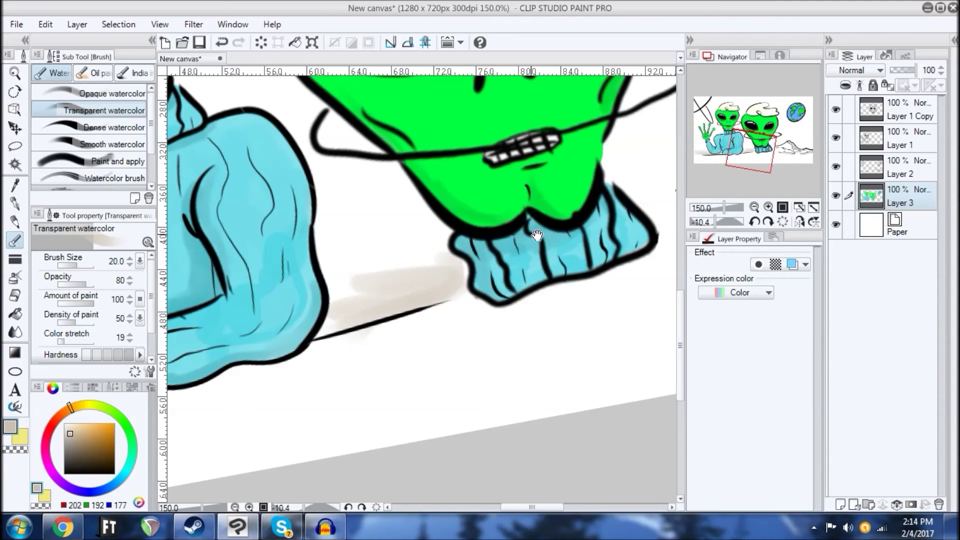
pyautogui.moveTo(669, 198)
pyautogui.mouseDown()
pyautogui.moveTo(382, 328)
pyautogui.moveTo(412, 324)
pyautogui.mouseUp()
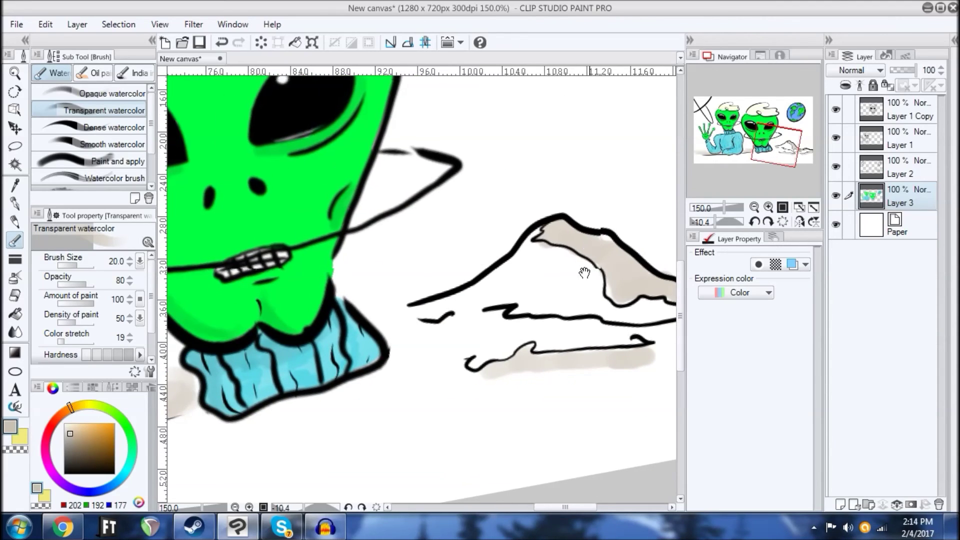
# Step: Mix a dark grey (RGB 106, 104, 100) and paint soft shading over the mountain slope, ridges and ground below
pyautogui.moveTo(599, 265); pyautogui.dragTo(482, 307)
pyautogui.moveTo(74, 446); pyautogui.dragTo(66, 453)
pyautogui.moveTo(392, 264)
pyautogui.mouseDown()
pyautogui.moveTo(400, 310)
pyautogui.moveTo(333, 397)
pyautogui.mouseUp()
pyautogui.hotkey('ctrl', 'z')
pyautogui.moveTo(415, 277)
pyautogui.mouseDown()
pyautogui.moveTo(384, 346)
pyautogui.moveTo(347, 384)
pyautogui.moveTo(425, 331)
pyautogui.moveTo(429, 348)
pyautogui.moveTo(499, 323)
pyautogui.moveTo(443, 330)
pyautogui.moveTo(411, 315)
pyautogui.moveTo(435, 305)
pyautogui.moveTo(496, 322)
pyautogui.moveTo(574, 298)
pyautogui.mouseUp()
pyautogui.moveTo(419, 389)
pyautogui.mouseDown()
pyautogui.moveTo(480, 352)
pyautogui.moveTo(335, 415)
pyautogui.moveTo(515, 347)
pyautogui.moveTo(473, 350)
pyautogui.mouseUp()
pyautogui.moveTo(529, 304); pyautogui.dragTo(401, 342)
pyautogui.moveTo(485, 331)
pyautogui.mouseDown()
pyautogui.moveTo(510, 277)
pyautogui.moveTo(586, 235)
pyautogui.mouseUp()
pyautogui.moveTo(456, 354)
pyautogui.mouseDown()
pyautogui.moveTo(486, 345)
pyautogui.moveTo(555, 256)
pyautogui.mouseUp()
pyautogui.moveTo(351, 398)
pyautogui.mouseDown()
pyautogui.moveTo(340, 419)
pyautogui.moveTo(396, 407)
pyautogui.moveTo(576, 287)
pyautogui.moveTo(610, 278)
pyautogui.mouseUp()
pyautogui.moveTo(602, 263)
pyautogui.mouseDown()
pyautogui.moveTo(460, 320)
pyautogui.moveTo(488, 301)
pyautogui.mouseUp()
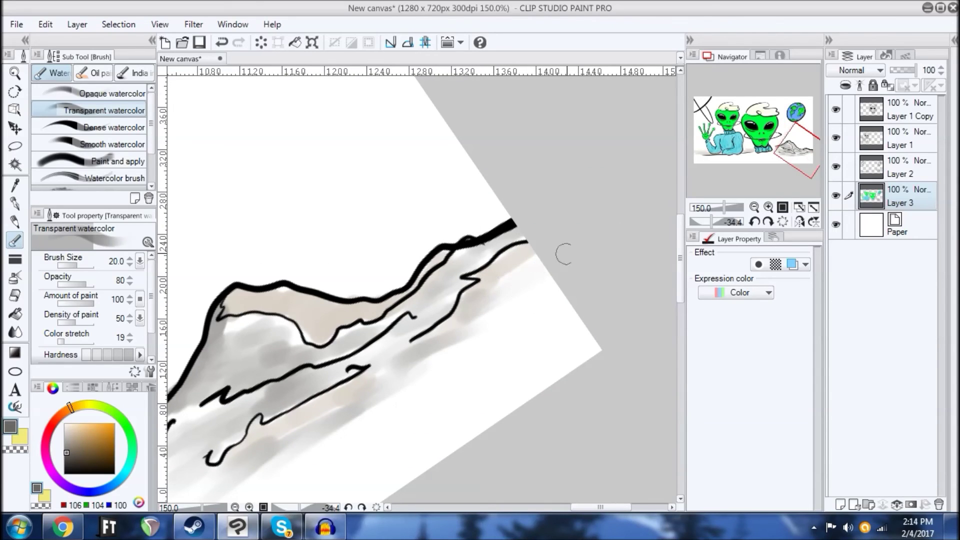
pyautogui.moveTo(548, 265); pyautogui.dragTo(462, 327)
pyautogui.moveTo(357, 412); pyautogui.dragTo(488, 325)
pyautogui.moveTo(328, 409); pyautogui.dragTo(360, 382)
# Step: Smooth the grey shading across the mountain, ridges and foreground with the Blend tool at size 70
pyautogui.moveTo(250, 338); pyautogui.dragTo(332, 303)
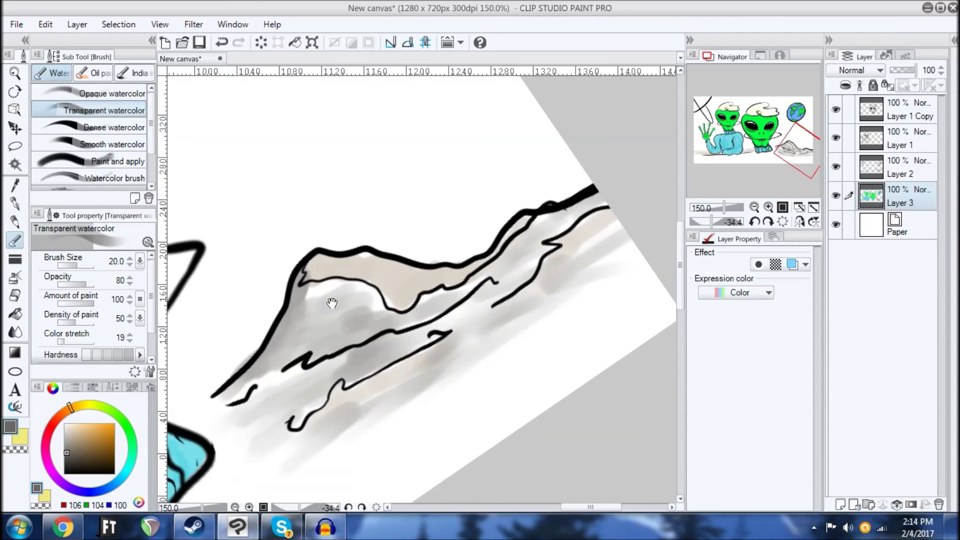
pyautogui.click(15, 331)
pyautogui.moveTo(470, 165); pyautogui.dragTo(529, 143)
pyautogui.moveTo(482, 315)
pyautogui.mouseDown()
pyautogui.moveTo(317, 385)
pyautogui.moveTo(368, 282)
pyautogui.moveTo(535, 317)
pyautogui.moveTo(643, 214)
pyautogui.mouseUp()
pyautogui.moveTo(528, 276); pyautogui.dragTo(400, 338)
pyautogui.moveTo(606, 169); pyautogui.dragTo(620, 233)
pyautogui.moveTo(431, 256); pyautogui.dragTo(624, 193)
pyautogui.scroll(-4, 624, 194)
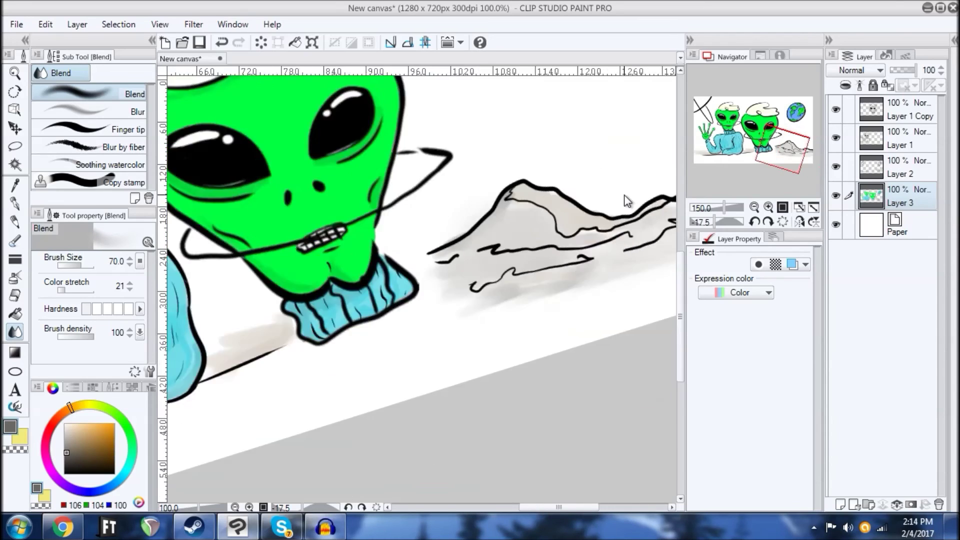
# Step: Toggle the visibility of Layer 1, Layer 1 Copy and Layer 3 to examine the line art and colouring separately
pyautogui.scroll(2, 624, 194)
pyautogui.scroll(-1, 624, 194)
pyautogui.scroll(1, 624, 194)
pyautogui.moveTo(499, 177); pyautogui.dragTo(536, 266)
pyautogui.click(835, 138)
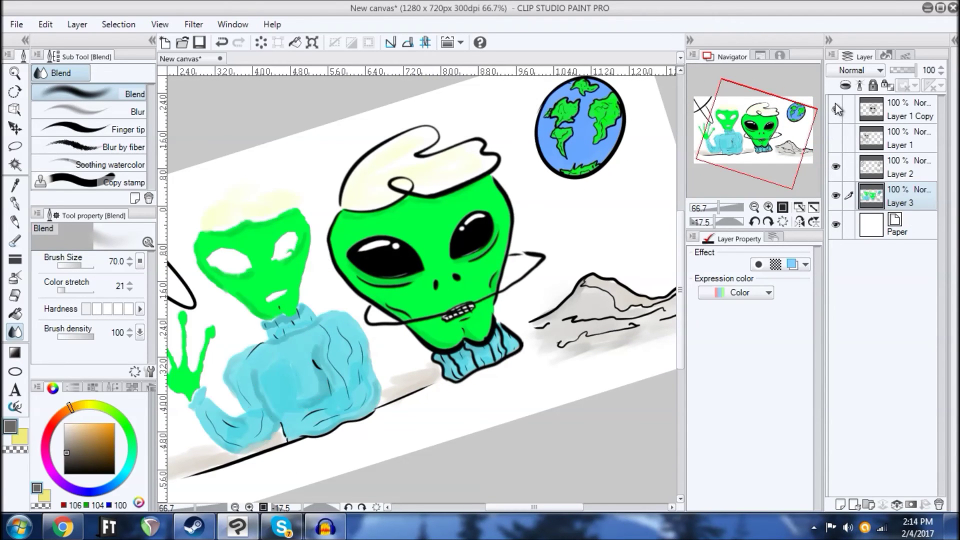
pyautogui.click(835, 108)
pyautogui.click(835, 138)
pyautogui.click(835, 109)
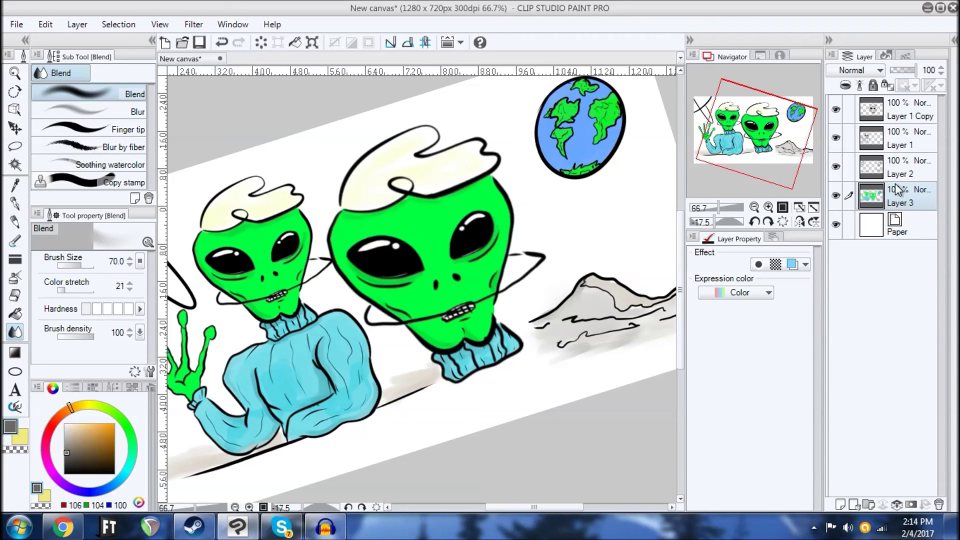
pyautogui.click(836, 195)
pyautogui.click(836, 196)
# Step: Mix a light purple (RGB 197, 132, 202) and paint the lower sky behind the aliens and mountains with Transparent watercolor at size 80
pyautogui.moveTo(430, 360); pyautogui.dragTo(475, 281)
pyautogui.keyDown('shift'); pyautogui.moveTo(375, 318); pyautogui.dragTo(369, 302); pyautogui.keyUp('shift')
pyautogui.moveTo(368, 302); pyautogui.dragTo(406, 368)
pyautogui.moveTo(217, 206); pyautogui.dragTo(277, 242)
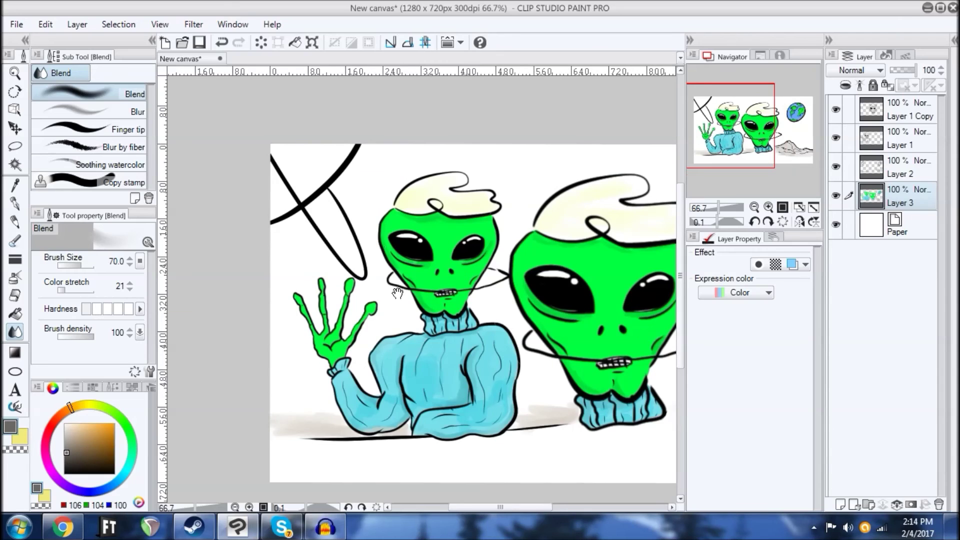
pyautogui.moveTo(386, 265); pyautogui.dragTo(346, 263)
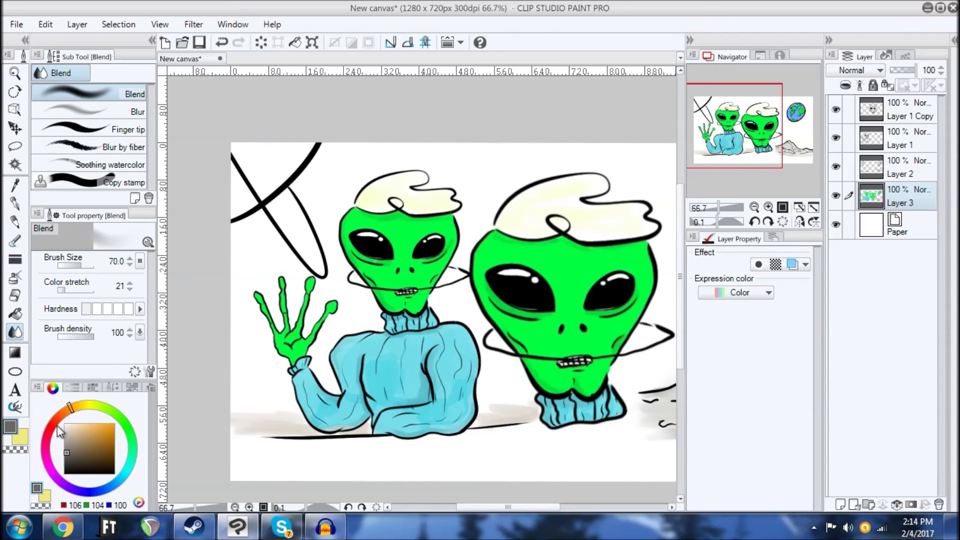
pyautogui.moveTo(79, 410)
pyautogui.mouseDown()
pyautogui.moveTo(45, 447)
pyautogui.moveTo(44, 493)
pyautogui.mouseUp()
pyautogui.moveTo(83, 440); pyautogui.dragTo(81, 433)
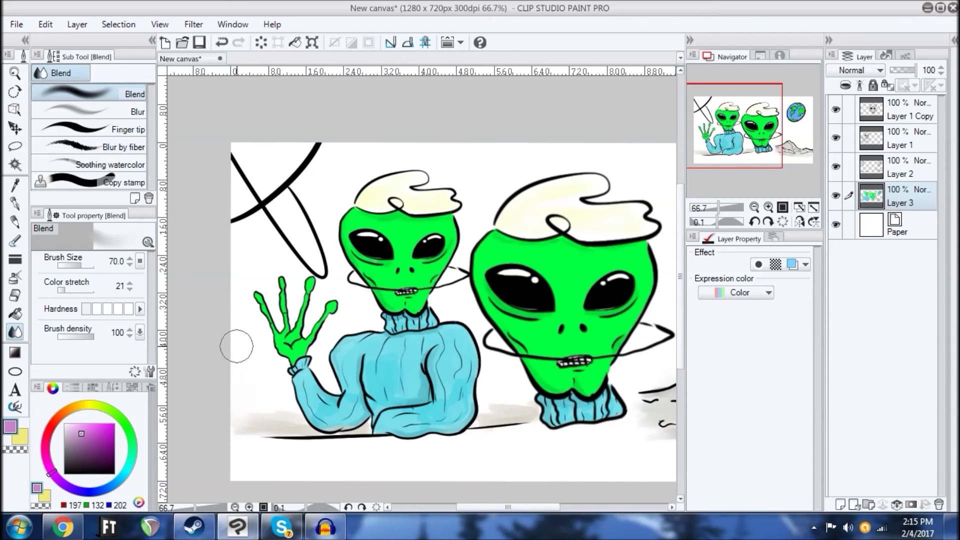
pyautogui.click(15, 242)
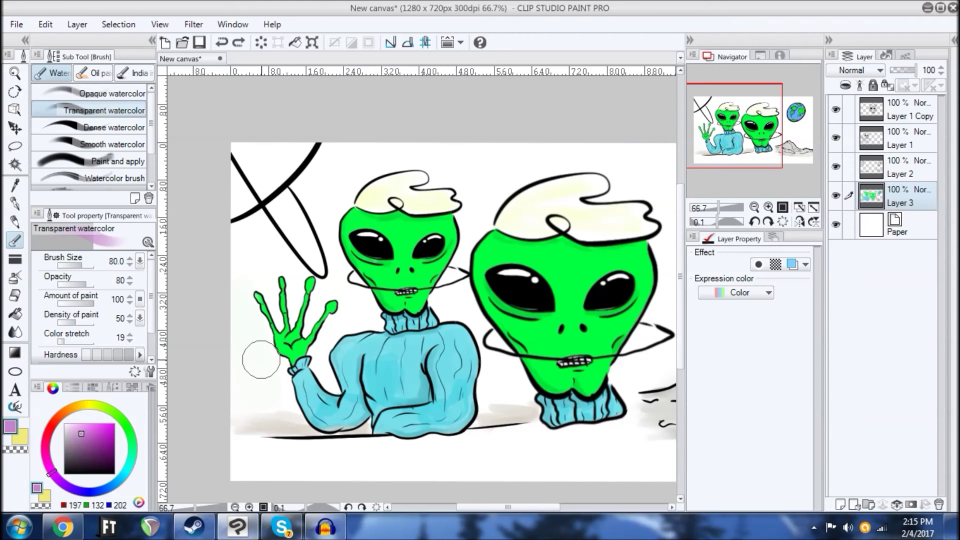
pyautogui.moveTo(275, 399)
pyautogui.mouseDown()
pyautogui.moveTo(269, 374)
pyautogui.moveTo(232, 401)
pyautogui.moveTo(253, 375)
pyautogui.moveTo(295, 410)
pyautogui.moveTo(325, 373)
pyautogui.mouseUp()
pyautogui.moveTo(339, 331); pyautogui.dragTo(261, 312)
pyautogui.moveTo(426, 370)
pyautogui.mouseDown()
pyautogui.moveTo(413, 372)
pyautogui.moveTo(438, 375)
pyautogui.moveTo(407, 319)
pyautogui.mouseUp()
pyautogui.moveTo(556, 336)
pyautogui.mouseDown()
pyautogui.moveTo(477, 313)
pyautogui.moveTo(562, 313)
pyautogui.mouseUp()
pyautogui.moveTo(578, 314)
pyautogui.mouseDown()
pyautogui.moveTo(450, 350)
pyautogui.moveTo(470, 350)
pyautogui.moveTo(499, 326)
pyautogui.moveTo(543, 360)
pyautogui.moveTo(548, 380)
pyautogui.mouseUp()
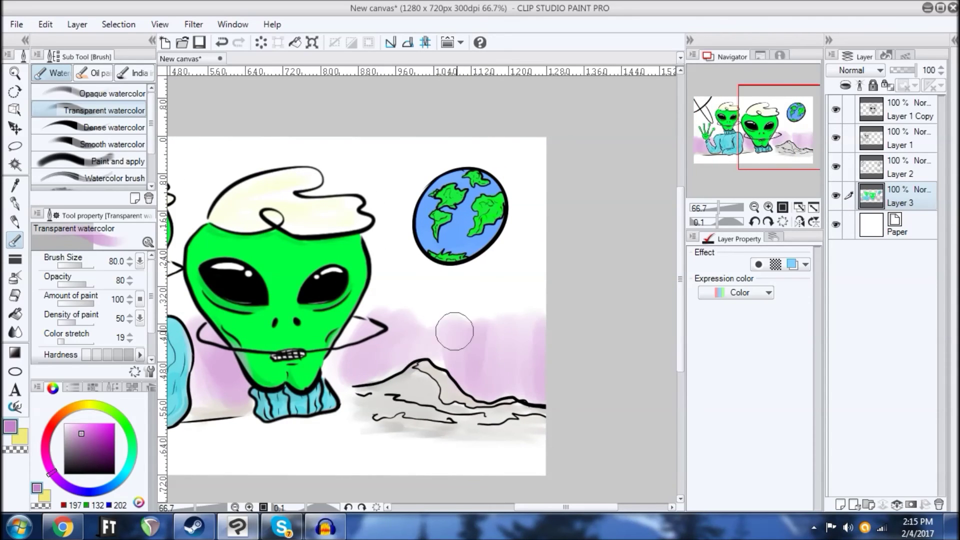
# Step: Mix a teal (RGB 0, 198, 163) and paint a band across the sky above the purple at brush size 40
pyautogui.moveTo(417, 296); pyautogui.dragTo(700, 331)
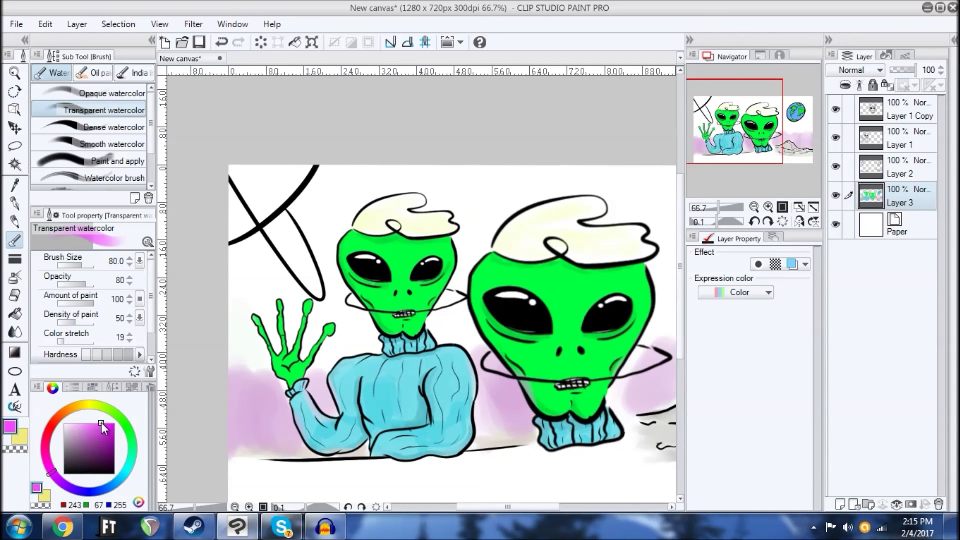
pyautogui.click(128, 467)
pyautogui.moveTo(113, 441); pyautogui.dragTo(125, 437)
pyautogui.moveTo(221, 369); pyautogui.dragTo(257, 360)
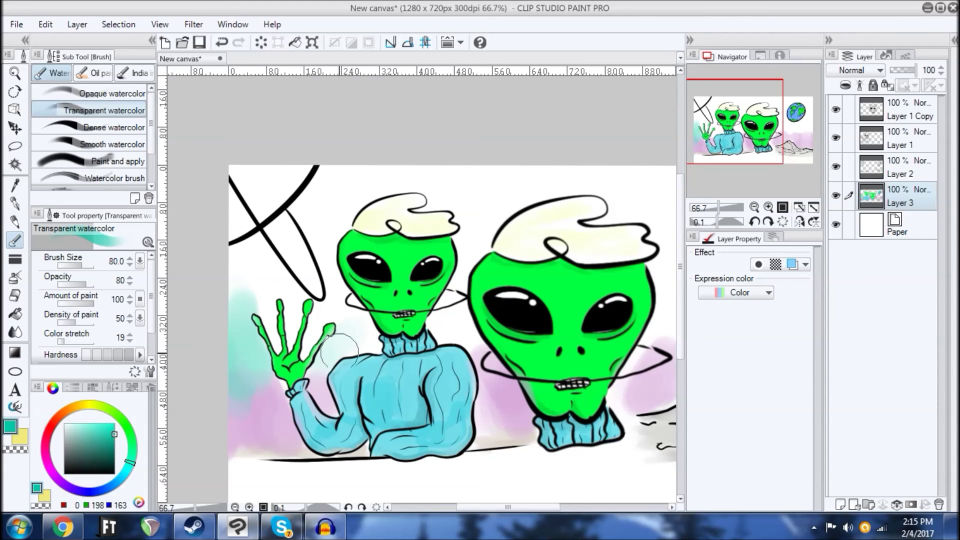
pyautogui.hotkey('ctrl', 'z')
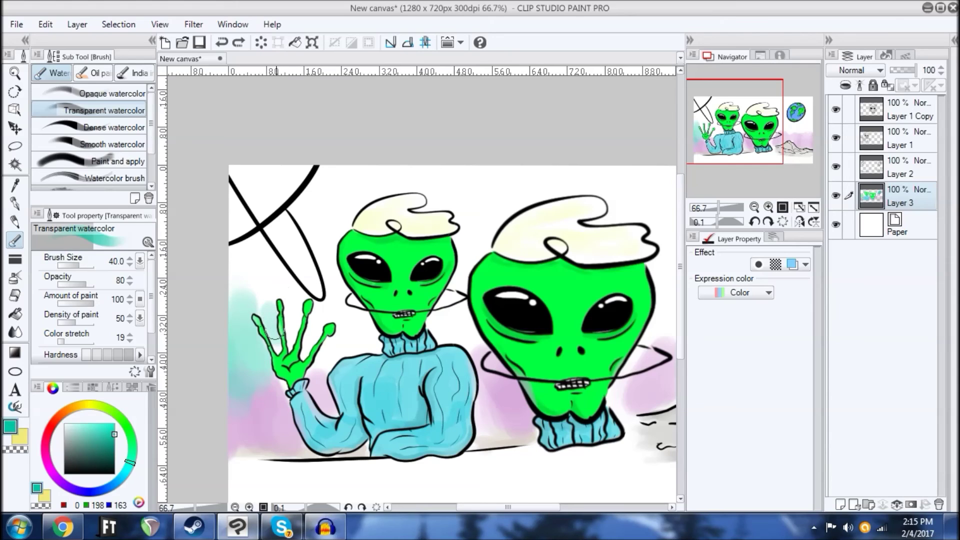
pyautogui.moveTo(323, 323)
pyautogui.mouseDown()
pyautogui.moveTo(306, 352)
pyautogui.moveTo(355, 308)
pyautogui.moveTo(371, 342)
pyautogui.mouseUp()
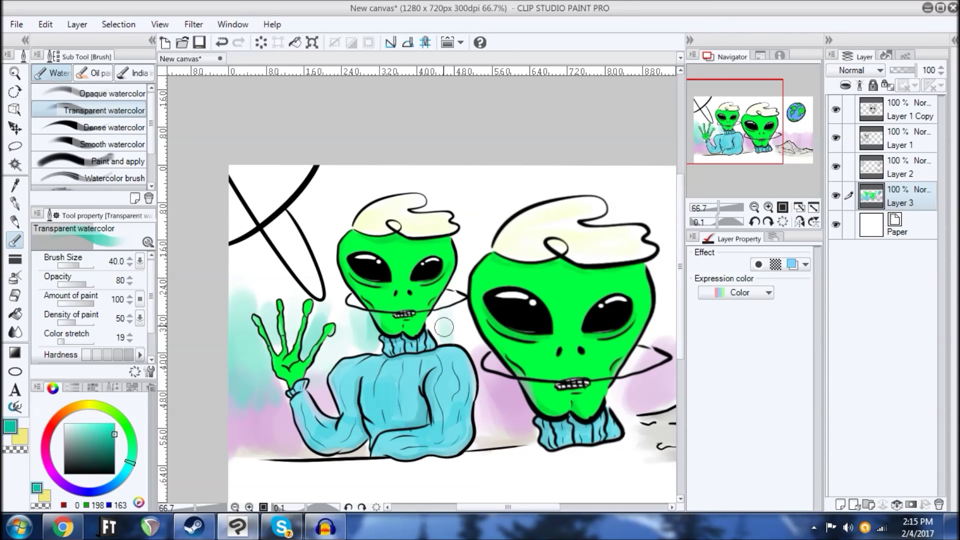
pyautogui.moveTo(494, 284)
pyautogui.mouseDown()
pyautogui.moveTo(336, 267)
pyautogui.moveTo(313, 277)
pyautogui.mouseUp()
pyautogui.moveTo(457, 300)
pyautogui.mouseDown()
pyautogui.moveTo(488, 320)
pyautogui.moveTo(530, 325)
pyautogui.moveTo(563, 358)
pyautogui.moveTo(642, 320)
pyautogui.mouseUp()
pyautogui.moveTo(270, 266); pyautogui.dragTo(427, 327)
# Step: Mix a bright yellow (RGB 244, 255, 0) and paint the upper sky around the ringed planet and both aliens' heads
pyautogui.moveTo(90, 406)
pyautogui.mouseDown()
pyautogui.moveTo(59, 417)
pyautogui.moveTo(55, 463)
pyautogui.mouseUp()
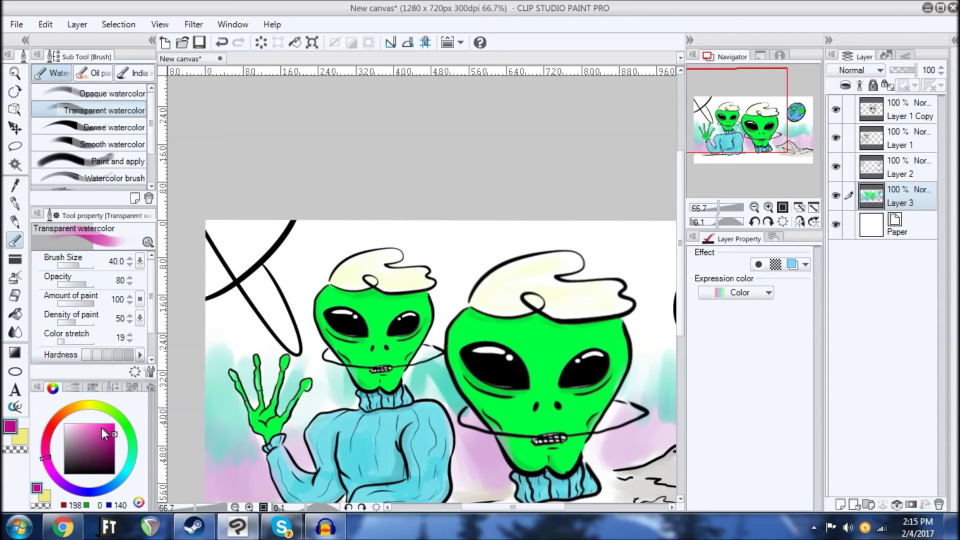
pyautogui.moveTo(102, 427); pyautogui.dragTo(86, 422)
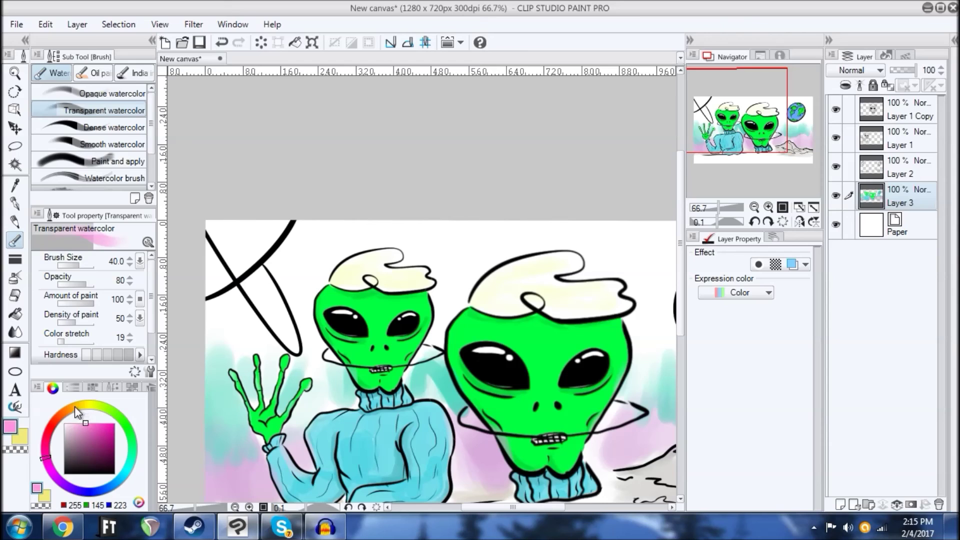
pyautogui.click(76, 405)
pyautogui.moveTo(83, 404)
pyautogui.mouseDown()
pyautogui.moveTo(71, 391)
pyautogui.moveTo(129, 391)
pyautogui.moveTo(90, 399)
pyautogui.mouseUp()
pyautogui.click(114, 424)
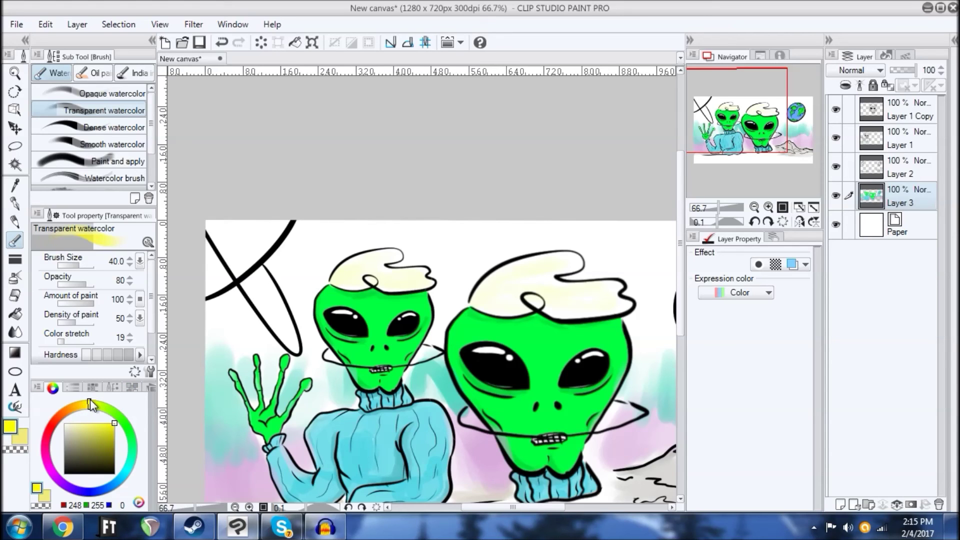
pyautogui.moveTo(213, 320)
pyautogui.mouseDown()
pyautogui.moveTo(268, 272)
pyautogui.moveTo(304, 304)
pyautogui.moveTo(320, 356)
pyautogui.mouseUp()
pyautogui.moveTo(354, 278); pyautogui.dragTo(280, 255)
pyautogui.moveTo(367, 316); pyautogui.dragTo(387, 255)
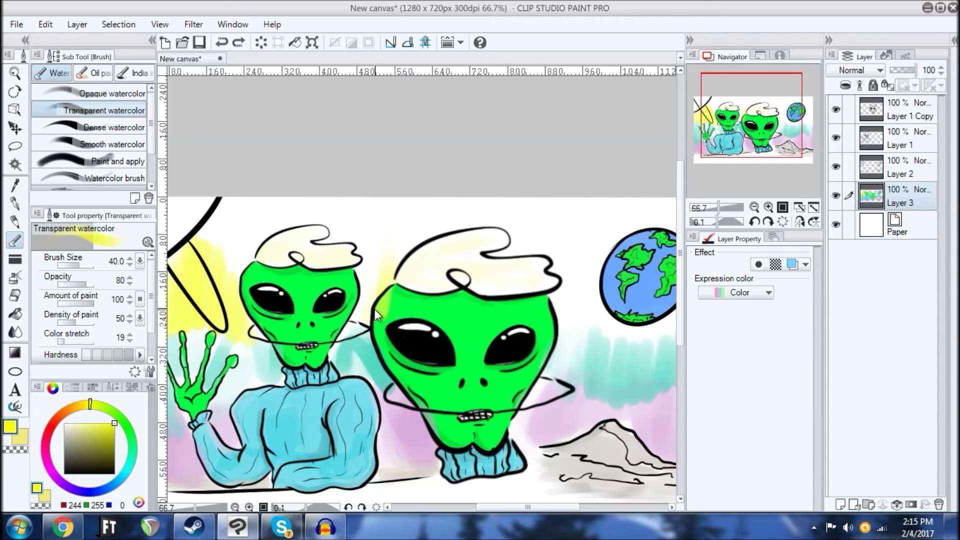
pyautogui.moveTo(361, 311)
pyautogui.mouseDown()
pyautogui.moveTo(386, 230)
pyautogui.moveTo(272, 237)
pyautogui.mouseUp()
pyautogui.moveTo(408, 316); pyautogui.dragTo(397, 258)
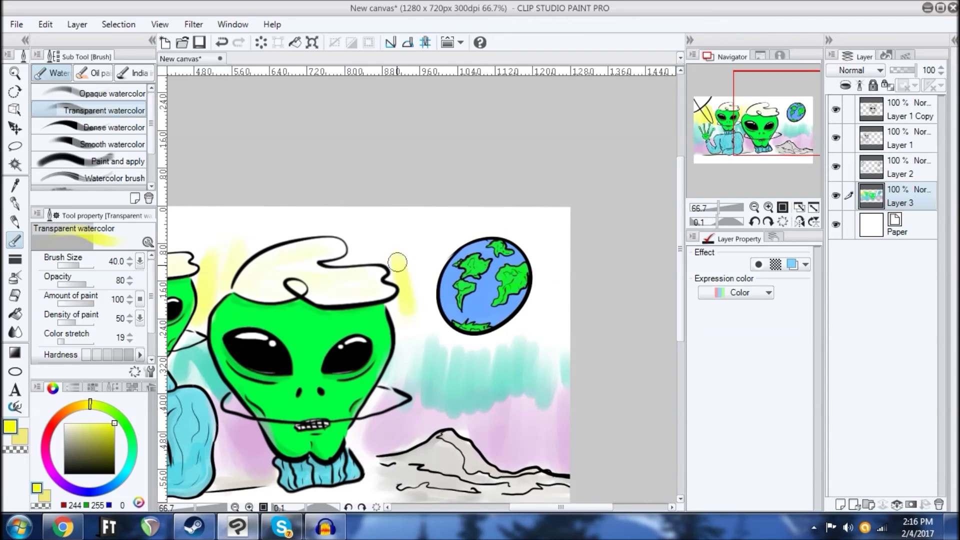
# Step: Continue the yellow sky around the Earth and up to the canvas's upper edge above the aliens
pyautogui.moveTo(430, 291); pyautogui.dragTo(437, 340)
pyautogui.moveTo(540, 330)
pyautogui.mouseDown()
pyautogui.moveTo(550, 265)
pyautogui.moveTo(553, 296)
pyautogui.mouseUp()
pyautogui.moveTo(461, 314); pyautogui.dragTo(583, 223)
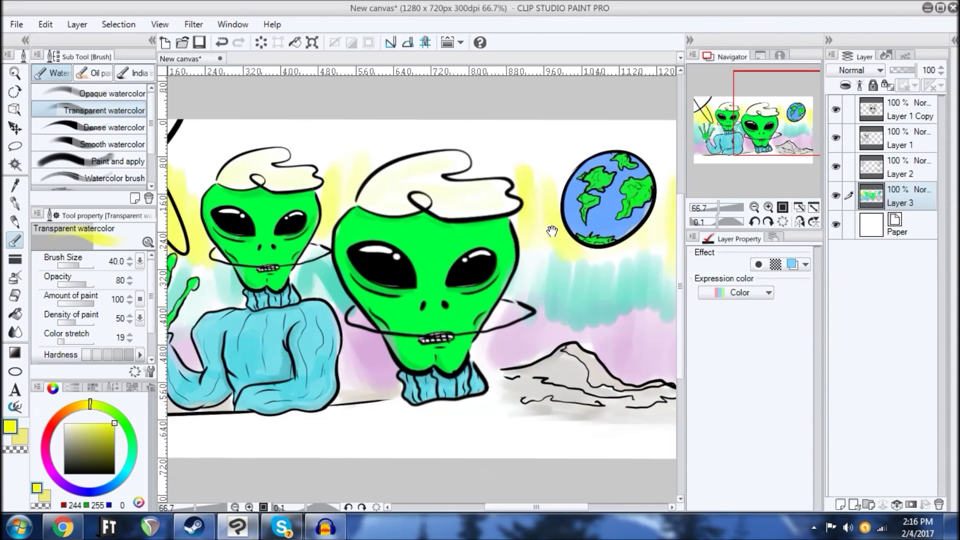
pyautogui.moveTo(417, 190); pyautogui.dragTo(431, 313)
pyautogui.moveTo(269, 283); pyautogui.dragTo(329, 332)
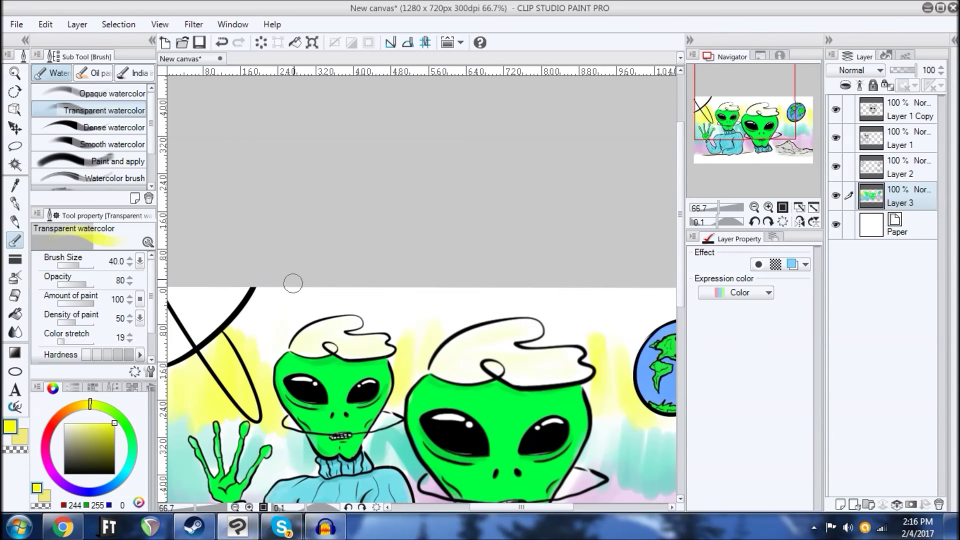
pyautogui.moveTo(420, 305)
pyautogui.mouseDown()
pyautogui.moveTo(419, 331)
pyautogui.moveTo(487, 299)
pyautogui.mouseUp()
pyautogui.moveTo(583, 296)
pyautogui.mouseDown()
pyautogui.moveTo(416, 295)
pyautogui.moveTo(570, 147)
pyautogui.mouseUp()
# Step: Blend the sky colours around the ringed planet and the waving hand with the Blend tool at size 70
pyautogui.click(16, 331)
pyautogui.moveTo(340, 237)
pyautogui.mouseDown()
pyautogui.moveTo(384, 246)
pyautogui.moveTo(350, 272)
pyautogui.moveTo(371, 269)
pyautogui.mouseUp()
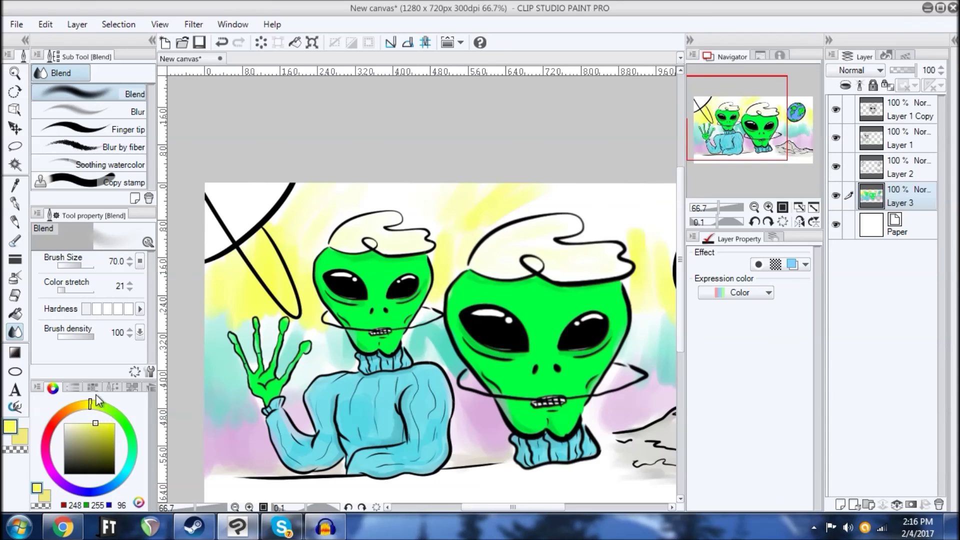
pyautogui.moveTo(86, 383); pyautogui.dragTo(86, 382)
pyautogui.moveTo(310, 304); pyautogui.dragTo(324, 364)
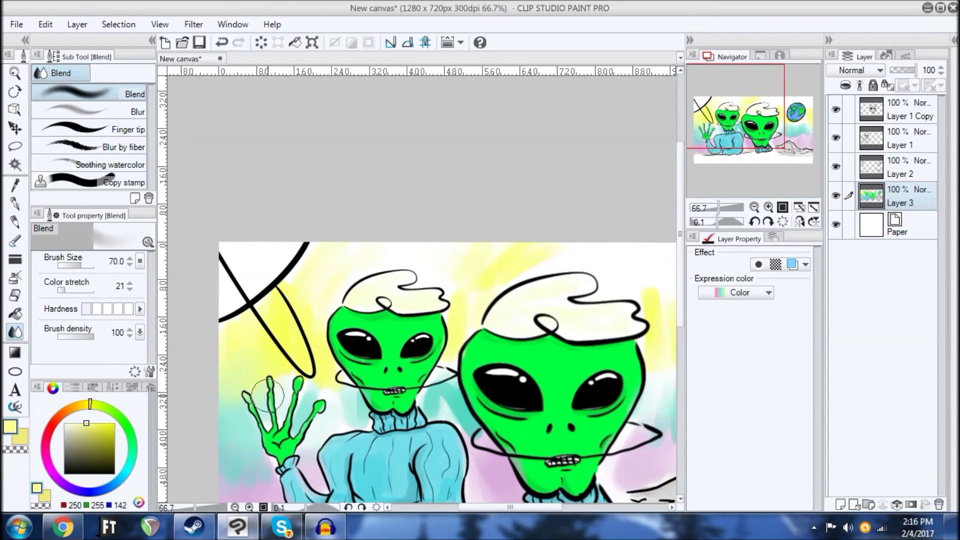
pyautogui.moveTo(289, 306); pyautogui.dragTo(247, 344)
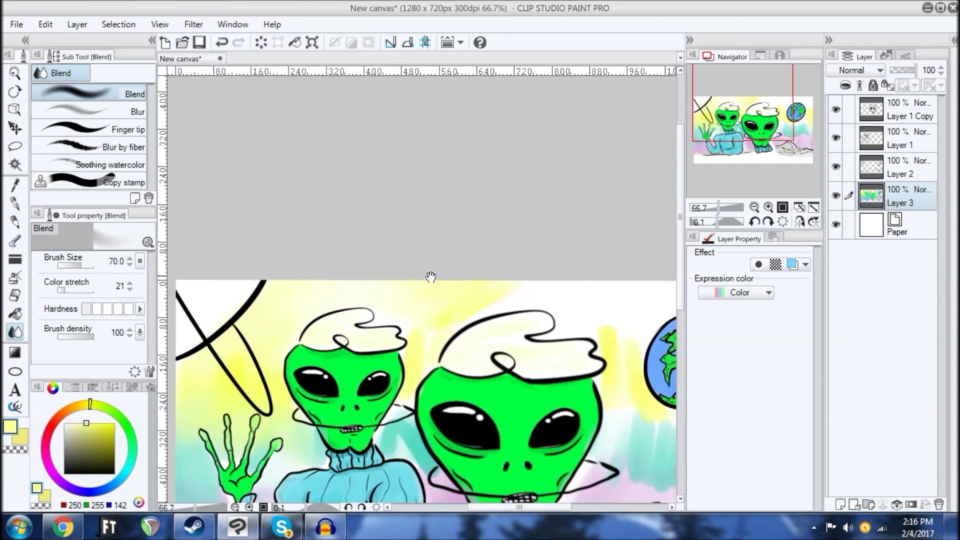
# Step: Blend the yellow, teal and purple bands together around the Earth and down to the mountains
pyautogui.moveTo(411, 339); pyautogui.dragTo(298, 353)
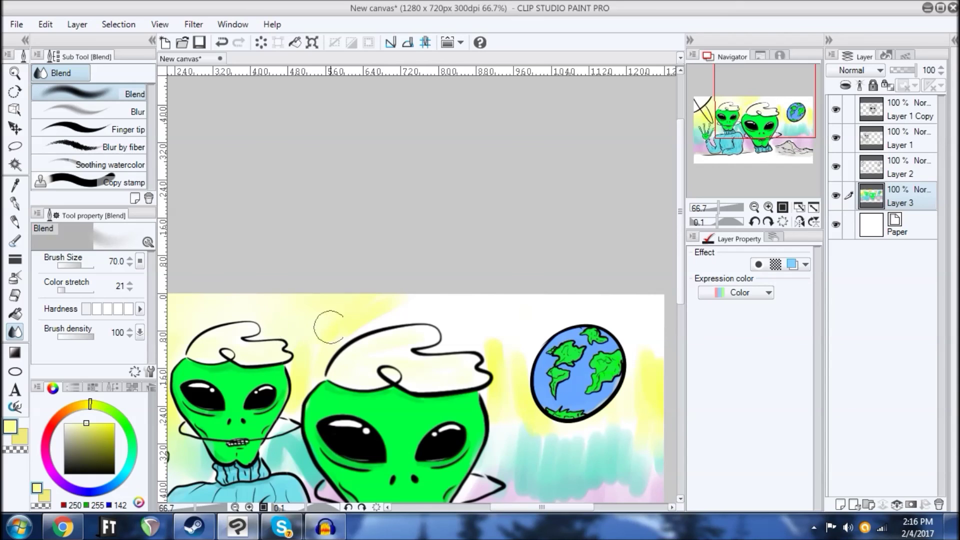
pyautogui.moveTo(487, 302); pyautogui.dragTo(393, 255)
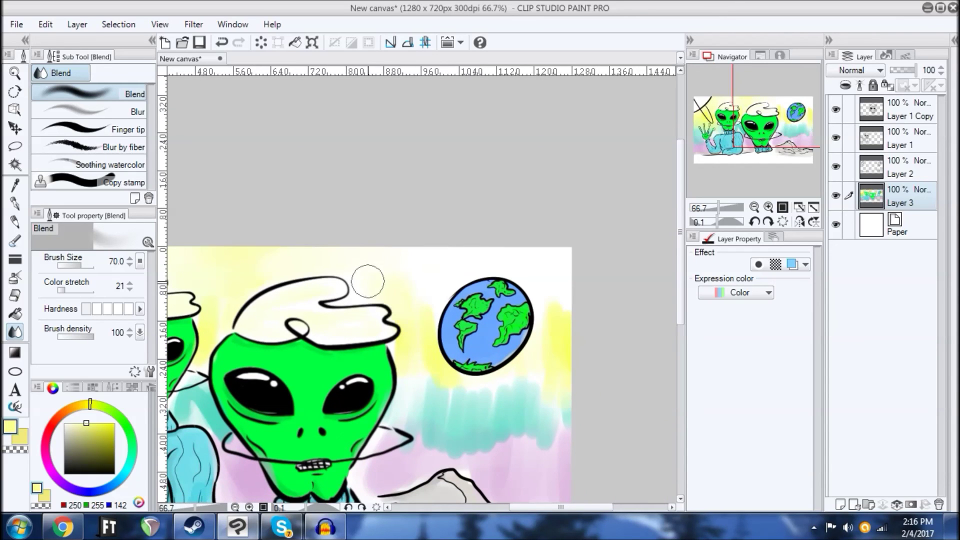
pyautogui.moveTo(467, 371); pyautogui.dragTo(422, 316)
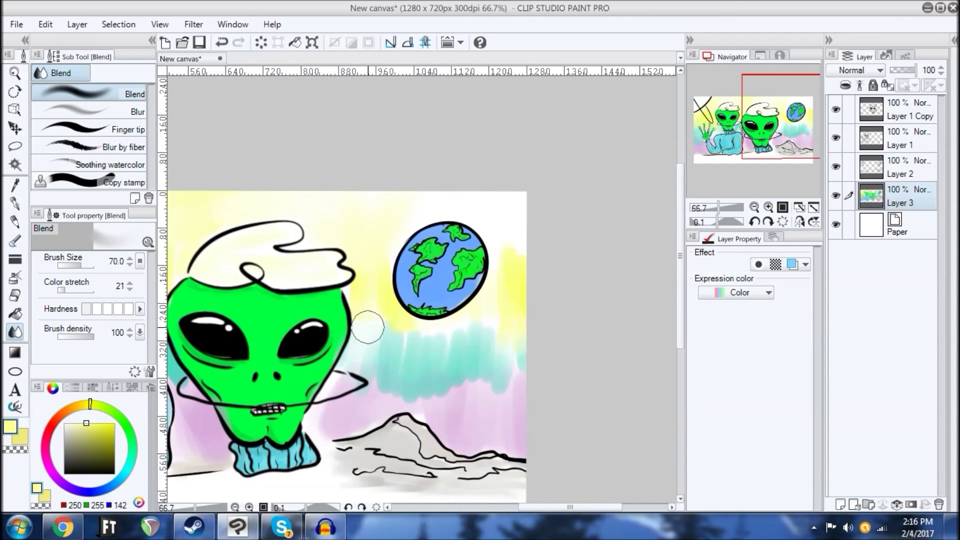
pyautogui.moveTo(431, 362)
pyautogui.mouseDown()
pyautogui.moveTo(489, 392)
pyautogui.moveTo(518, 388)
pyautogui.moveTo(499, 332)
pyautogui.moveTo(515, 236)
pyautogui.moveTo(475, 203)
pyautogui.moveTo(419, 209)
pyautogui.mouseUp()
pyautogui.moveTo(384, 283)
pyautogui.mouseDown()
pyautogui.moveTo(352, 287)
pyautogui.moveTo(431, 341)
pyautogui.moveTo(472, 346)
pyautogui.moveTo(370, 413)
pyautogui.moveTo(445, 410)
pyautogui.mouseUp()
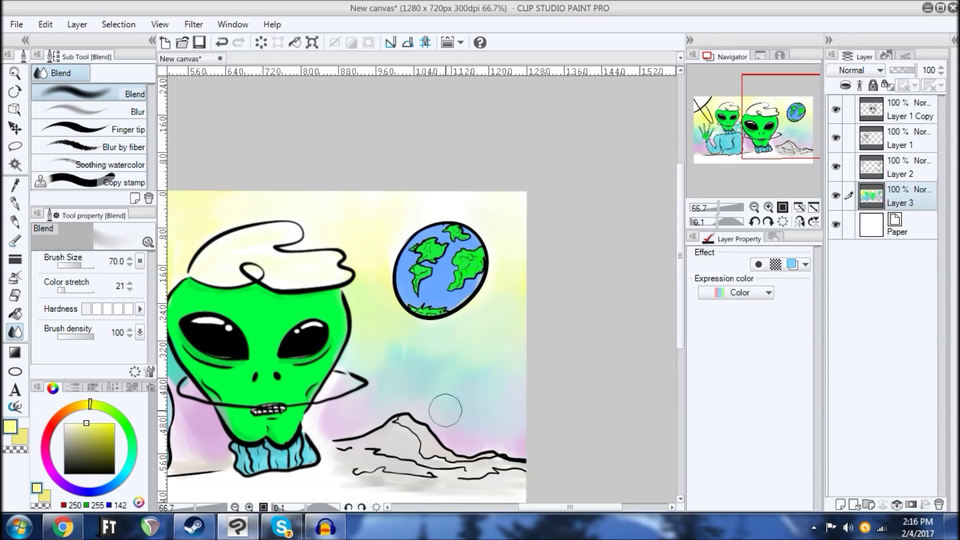
# Step: Blend the sky bands between the two aliens and beside the waving arm down to the ground
pyautogui.moveTo(302, 393); pyautogui.dragTo(498, 342)
pyautogui.moveTo(391, 399)
pyautogui.mouseDown()
pyautogui.moveTo(373, 400)
pyautogui.moveTo(417, 405)
pyautogui.moveTo(459, 462)
pyautogui.mouseUp()
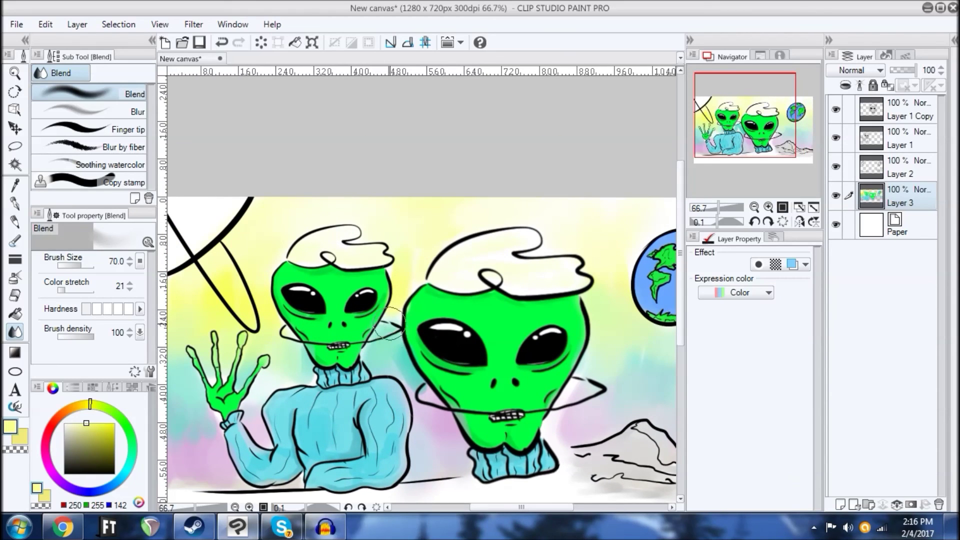
pyautogui.moveTo(382, 398); pyautogui.dragTo(529, 398)
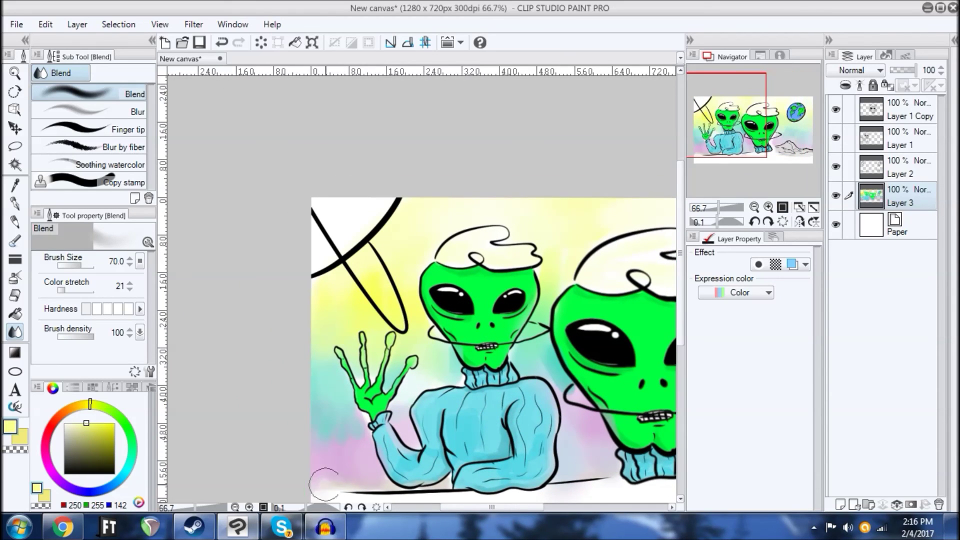
pyautogui.moveTo(378, 479); pyautogui.dragTo(353, 469)
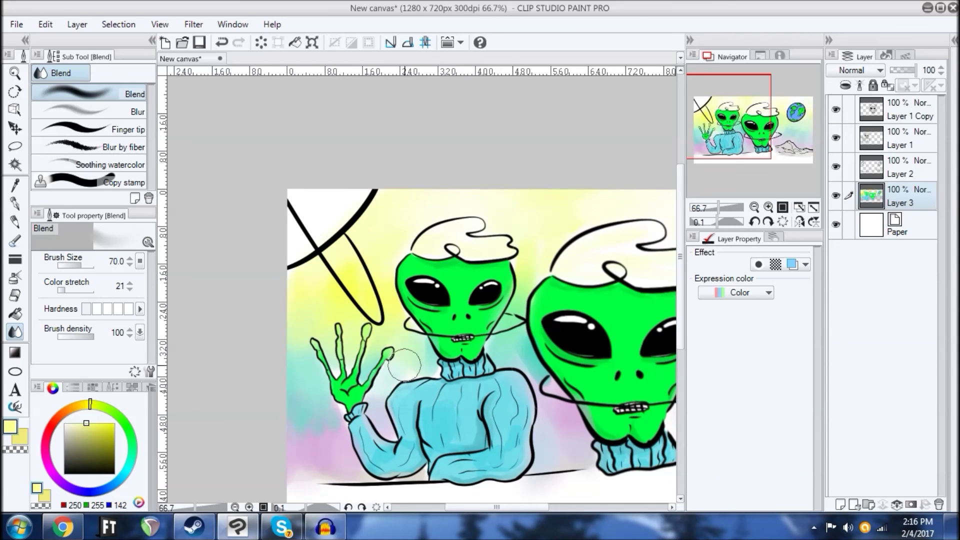
pyautogui.moveTo(398, 356); pyautogui.dragTo(406, 384)
# Step: Reset the canvas rotation to 0 and smooth the remaining sky around the enlarged alien's head
pyautogui.moveTo(369, 324); pyautogui.dragTo(186, 217)
pyautogui.moveTo(465, 260); pyautogui.dragTo(575, 237)
pyautogui.moveTo(573, 216); pyautogui.dragTo(591, 269)
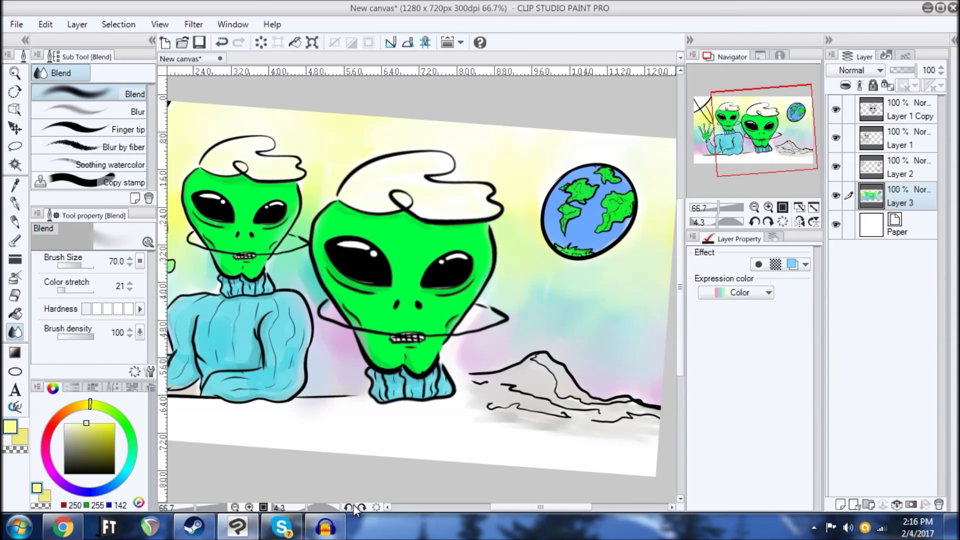
pyautogui.click(376, 507)
pyautogui.moveTo(522, 285); pyautogui.dragTo(505, 315)
pyautogui.moveTo(434, 318); pyautogui.dragTo(505, 265)
pyautogui.moveTo(468, 309)
pyautogui.mouseDown()
pyautogui.moveTo(533, 280)
pyautogui.moveTo(482, 371)
pyautogui.moveTo(536, 358)
pyautogui.moveTo(418, 223)
pyautogui.moveTo(414, 258)
pyautogui.mouseUp()
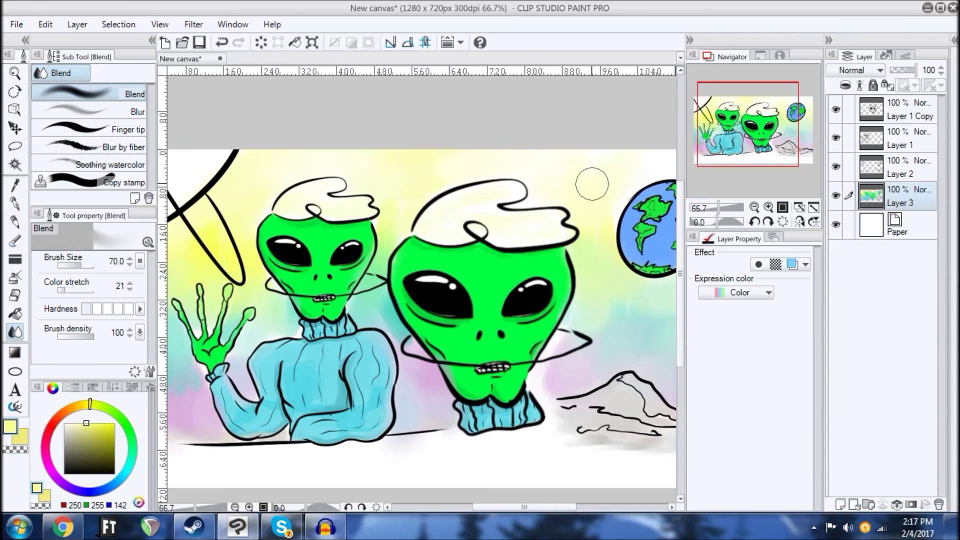
# Step: Paint the ringed planet yellow and shade it dark olive with the Transparent watercolor brush at size 40
pyautogui.moveTo(475, 211); pyautogui.dragTo(594, 286)
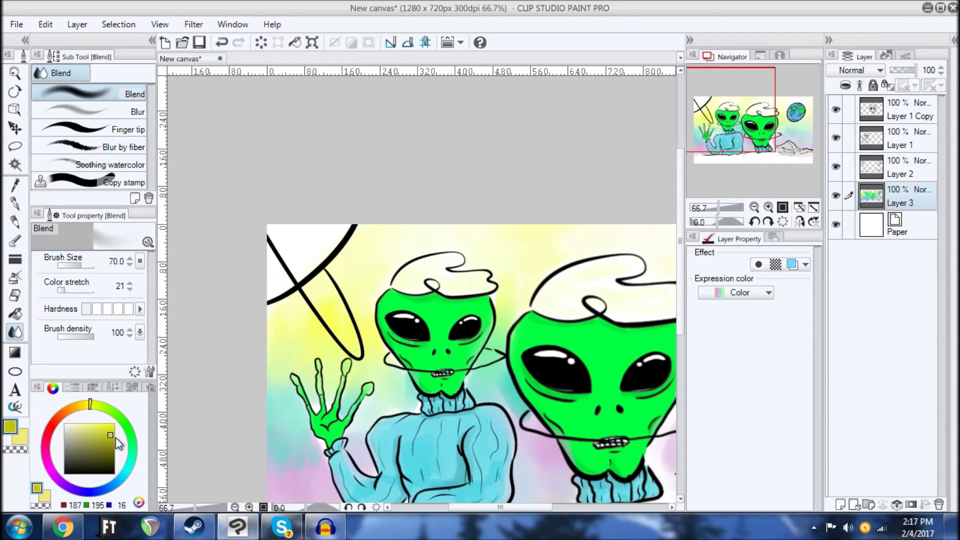
pyautogui.moveTo(129, 428); pyautogui.dragTo(130, 430)
pyautogui.moveTo(303, 244); pyautogui.dragTo(318, 274)
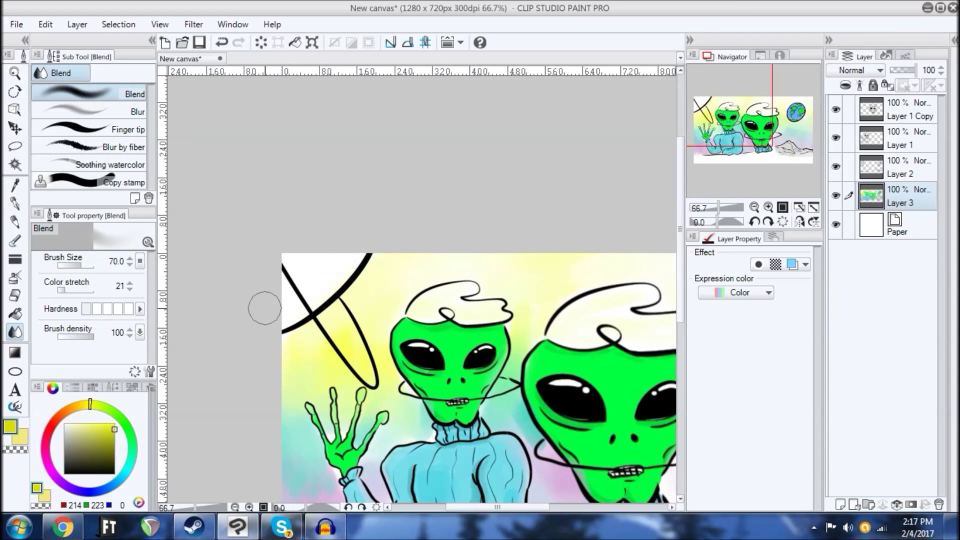
pyautogui.click(14, 239)
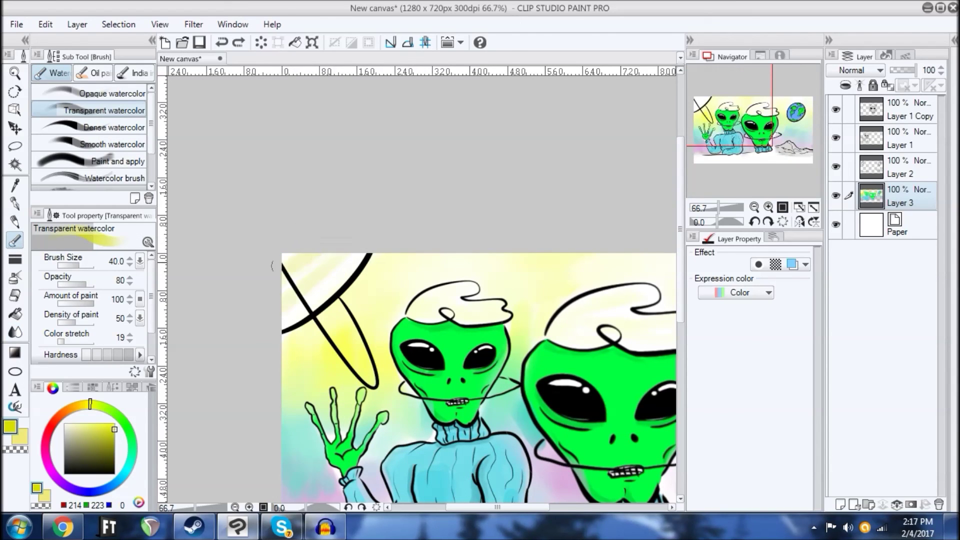
pyautogui.moveTo(376, 221); pyautogui.dragTo(289, 310)
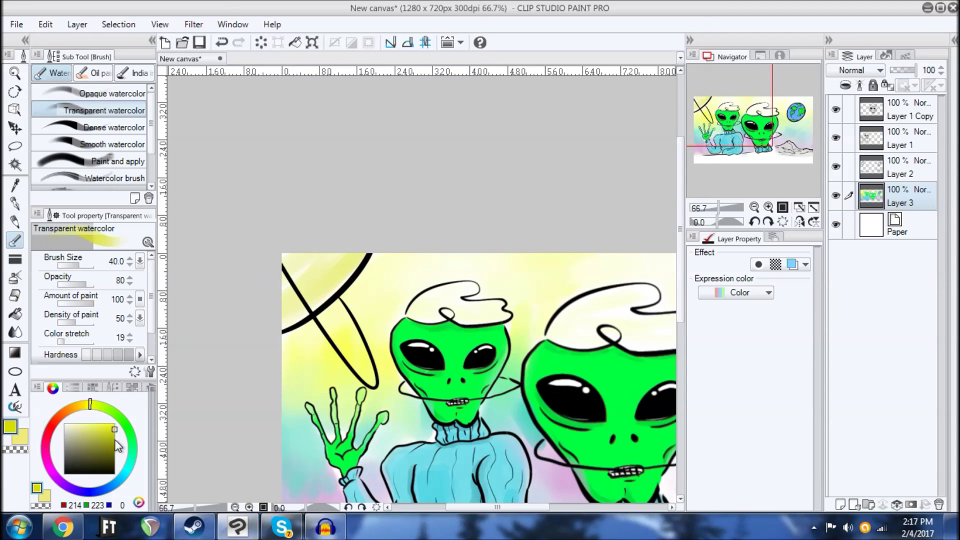
pyautogui.moveTo(113, 441); pyautogui.dragTo(115, 447)
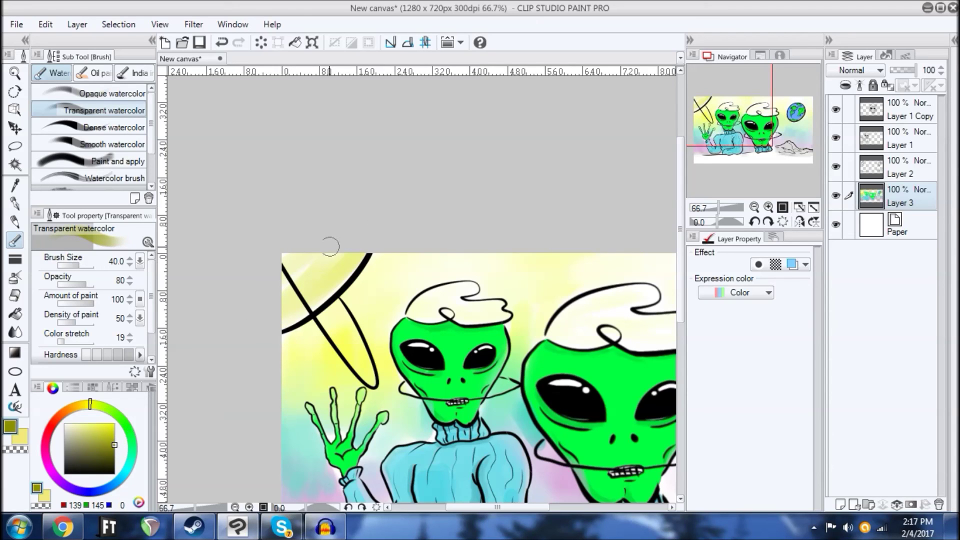
pyautogui.moveTo(309, 292)
pyautogui.mouseDown()
pyautogui.moveTo(282, 322)
pyautogui.moveTo(361, 252)
pyautogui.moveTo(298, 298)
pyautogui.mouseUp()
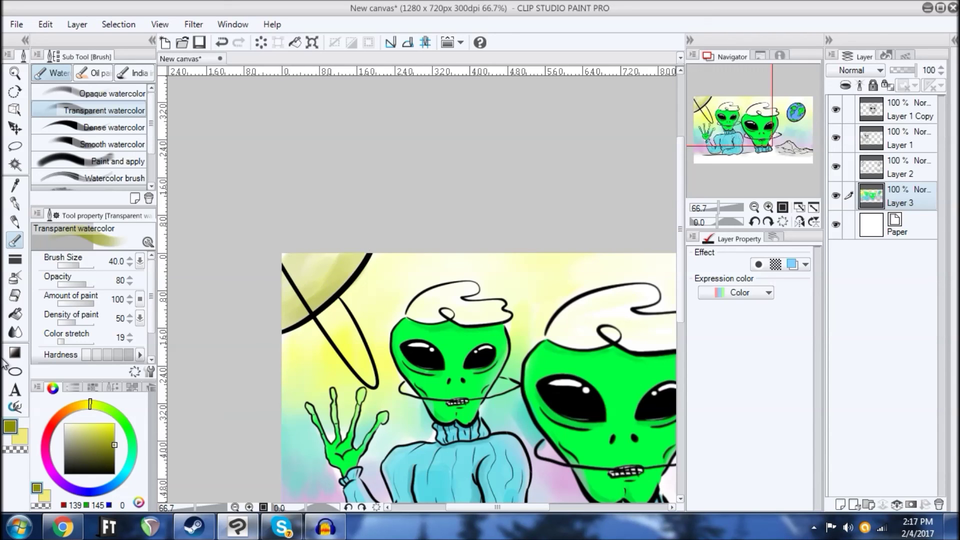
# Step: Spray fine specks over the ringed planet in transparent colour with the Droplet airbrush at size 100
pyautogui.click(22, 279)
pyautogui.press('c')
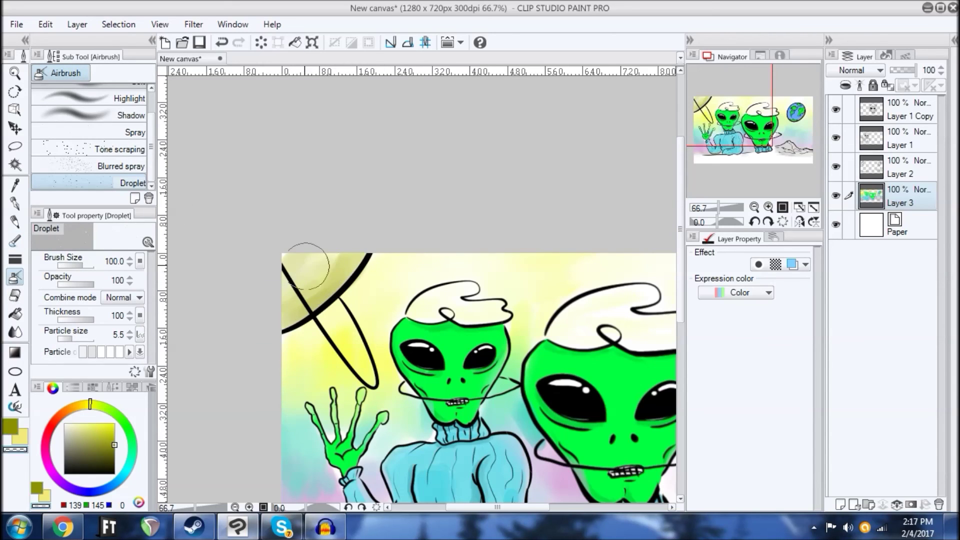
pyautogui.keyDown('alt'); pyautogui.click(304, 281); pyautogui.keyUp('alt')
pyautogui.press('x')
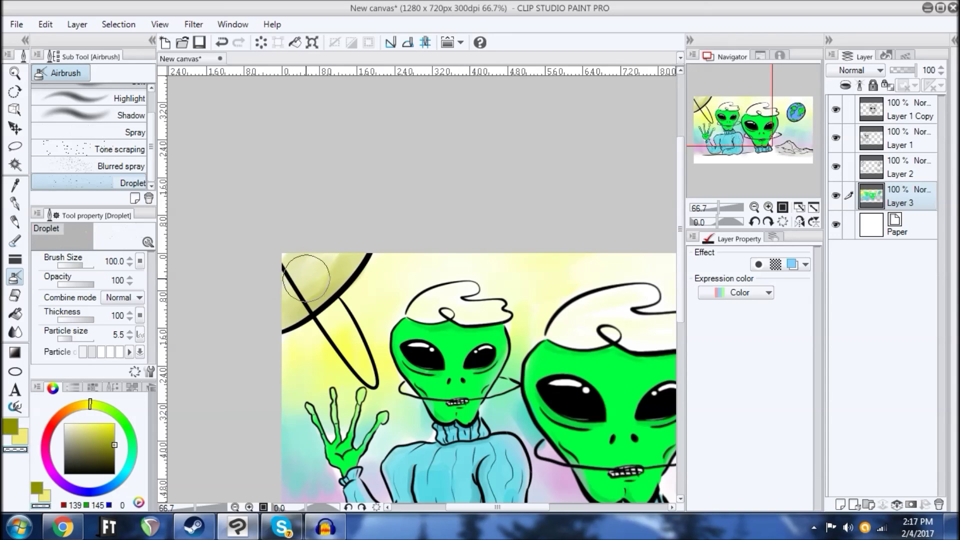
# Step: Enlarge the Droplet airbrush to size 200 and spray star specks in the sky between Earth and the mountains
pyautogui.moveTo(406, 241); pyautogui.dragTo(358, 248)
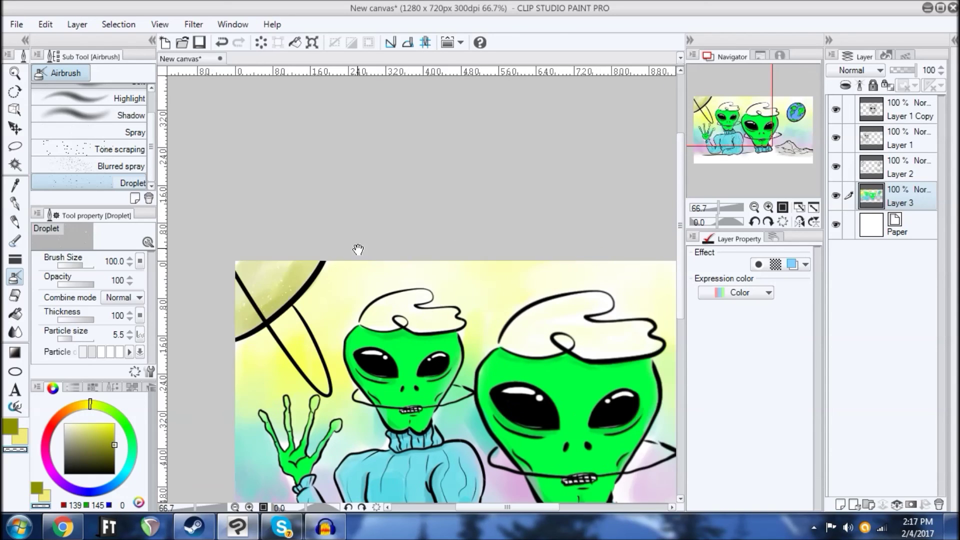
pyautogui.moveTo(638, 348); pyautogui.dragTo(494, 225)
pyautogui.moveTo(550, 193); pyautogui.dragTo(417, 214)
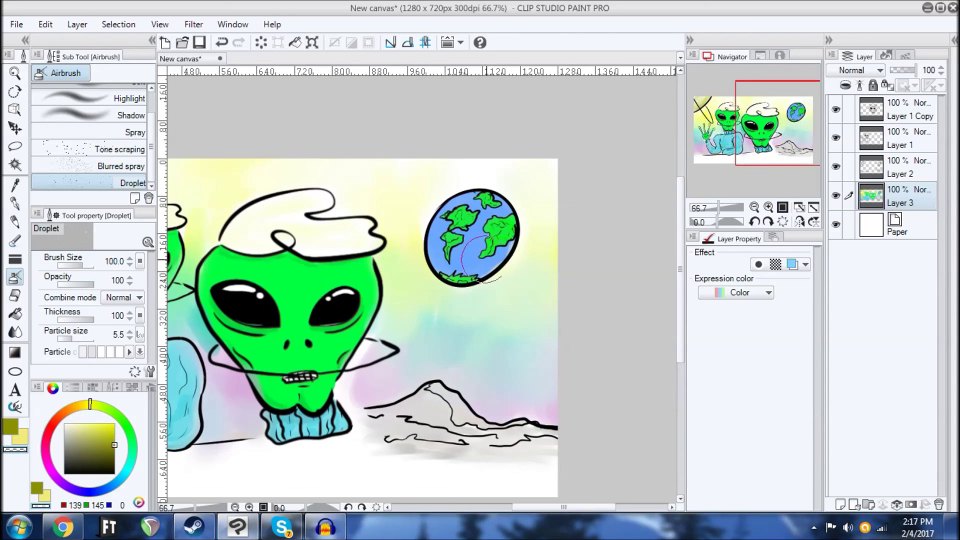
pyautogui.press(']')
pyautogui.press(']')
pyautogui.press(']')
pyautogui.press(']')
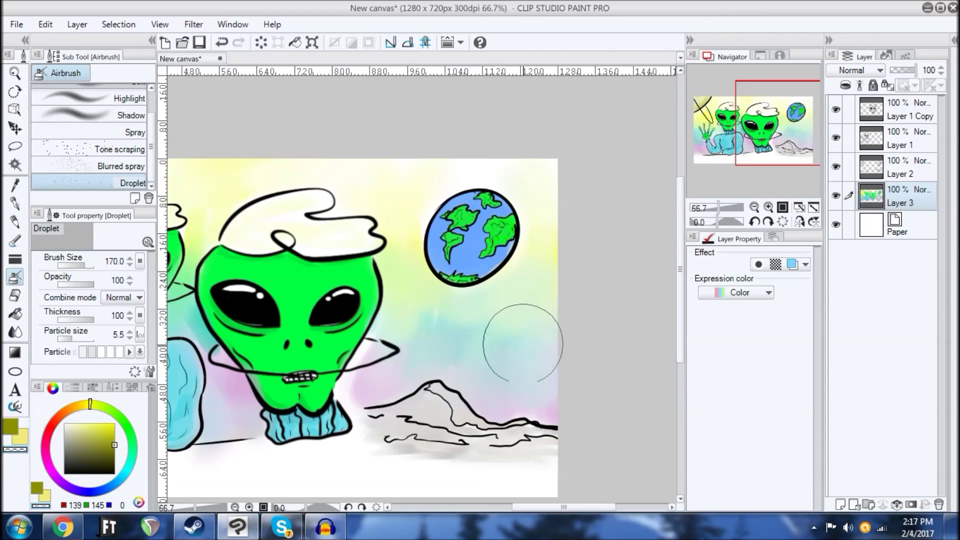
pyautogui.moveTo(499, 354); pyautogui.dragTo(455, 341)
pyautogui.moveTo(376, 215); pyautogui.dragTo(437, 253)
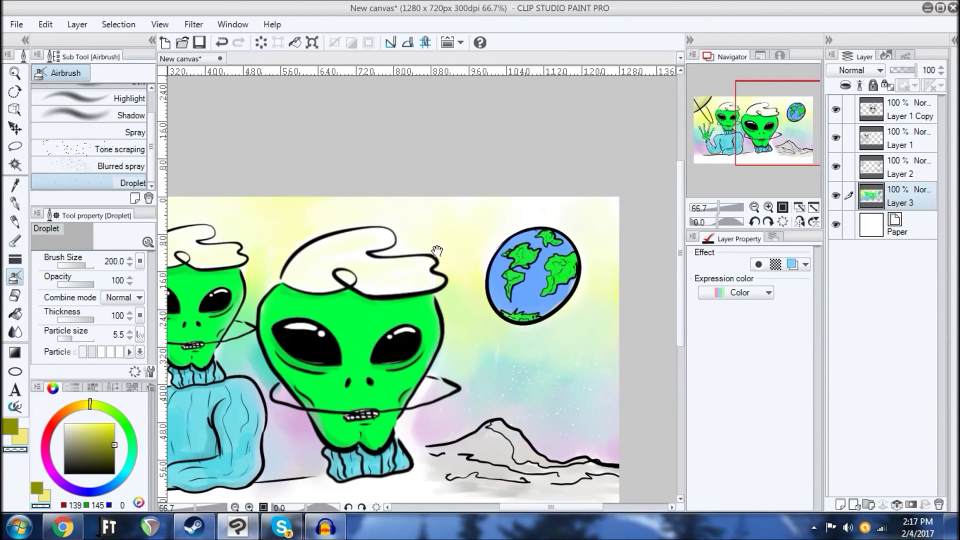
# Step: Spray specks around the waving alien, undoing one stroke, and continue across the sweater and the purple sky beside it
pyautogui.moveTo(419, 220); pyautogui.dragTo(528, 237)
pyautogui.moveTo(346, 240); pyautogui.dragTo(402, 169)
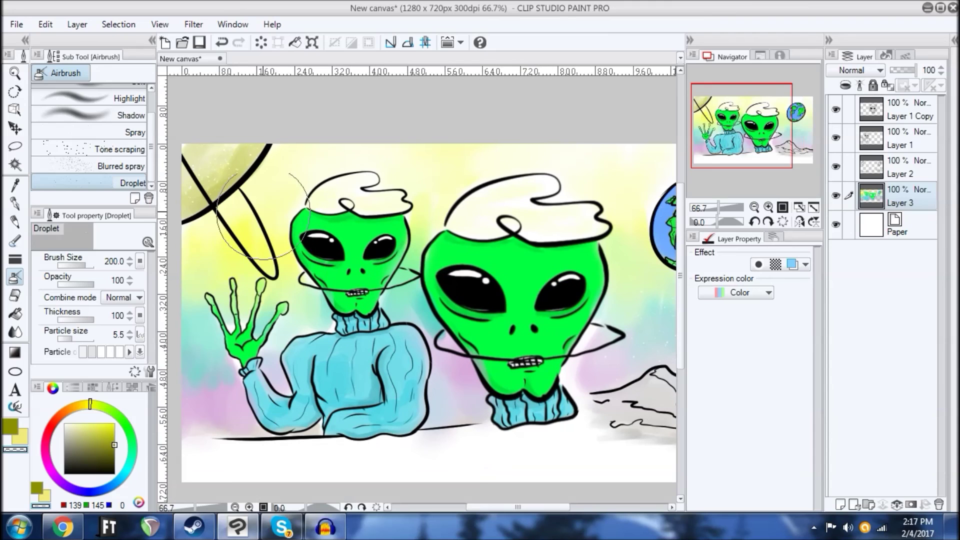
pyautogui.moveTo(436, 387); pyautogui.dragTo(367, 370)
pyautogui.moveTo(367, 370); pyautogui.dragTo(383, 373)
pyautogui.moveTo(468, 335); pyautogui.dragTo(414, 351)
pyautogui.hotkey('ctrl', 'z')
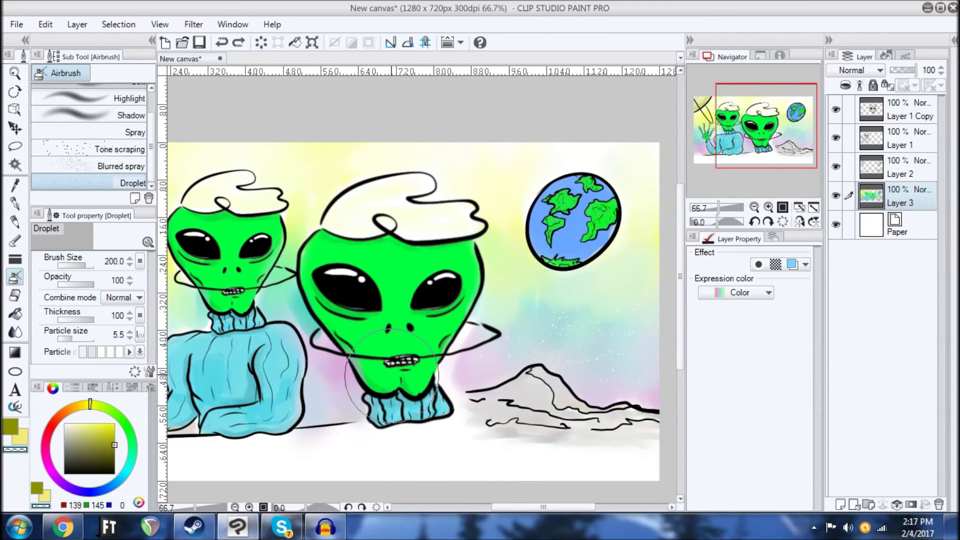
pyautogui.moveTo(303, 355); pyautogui.dragTo(320, 338)
pyautogui.moveTo(589, 280)
pyautogui.mouseDown()
pyautogui.moveTo(508, 326)
pyautogui.moveTo(620, 273)
pyautogui.mouseUp()
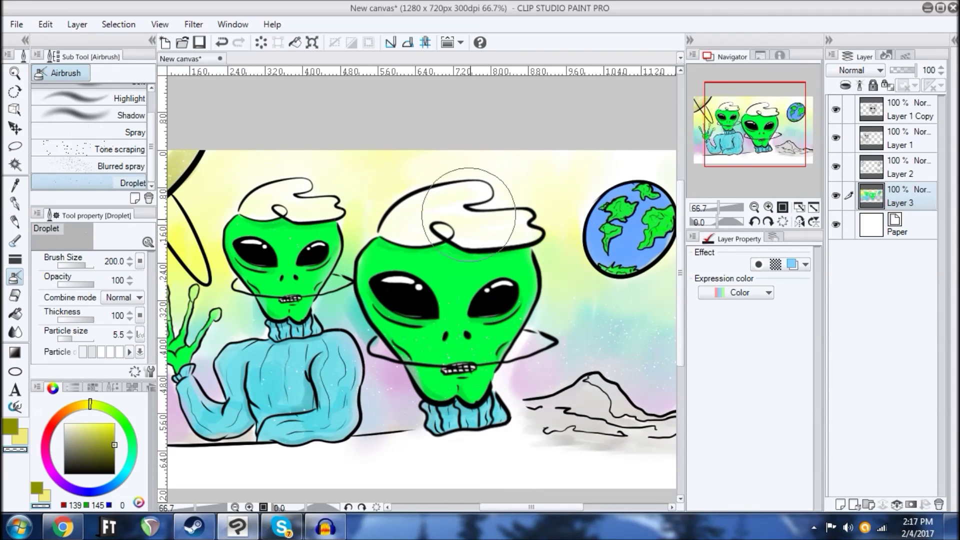
# Step: Spray more fine specks over the teal and purple sky around the enlarged alien and above the mountains
pyautogui.moveTo(572, 244); pyautogui.dragTo(405, 238)
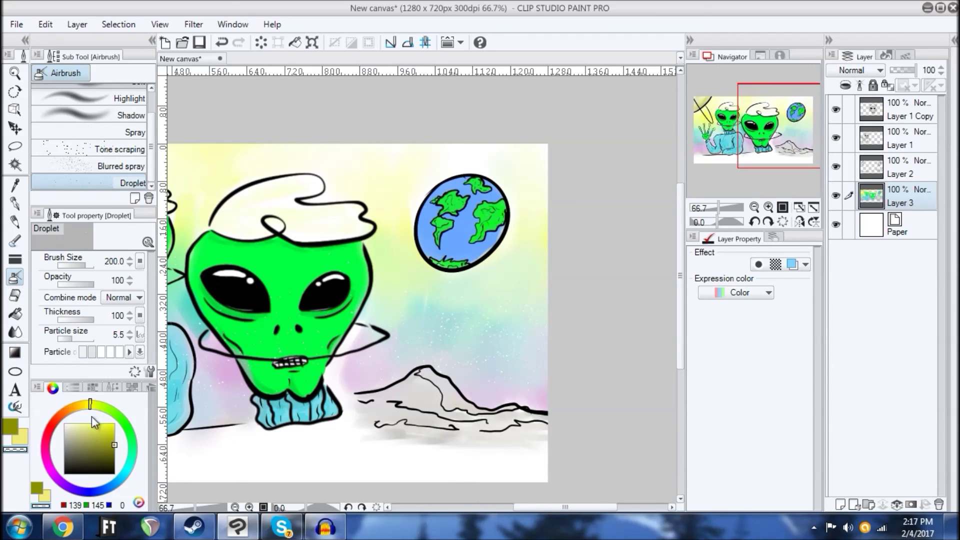
pyautogui.moveTo(421, 189); pyautogui.dragTo(482, 265)
pyautogui.moveTo(499, 152); pyautogui.dragTo(647, 105)
pyautogui.moveTo(480, 324)
pyautogui.mouseDown()
pyautogui.moveTo(441, 218)
pyautogui.moveTo(425, 216)
pyautogui.moveTo(302, 276)
pyautogui.moveTo(416, 268)
pyautogui.moveTo(184, 397)
pyautogui.moveTo(205, 302)
pyautogui.mouseUp()
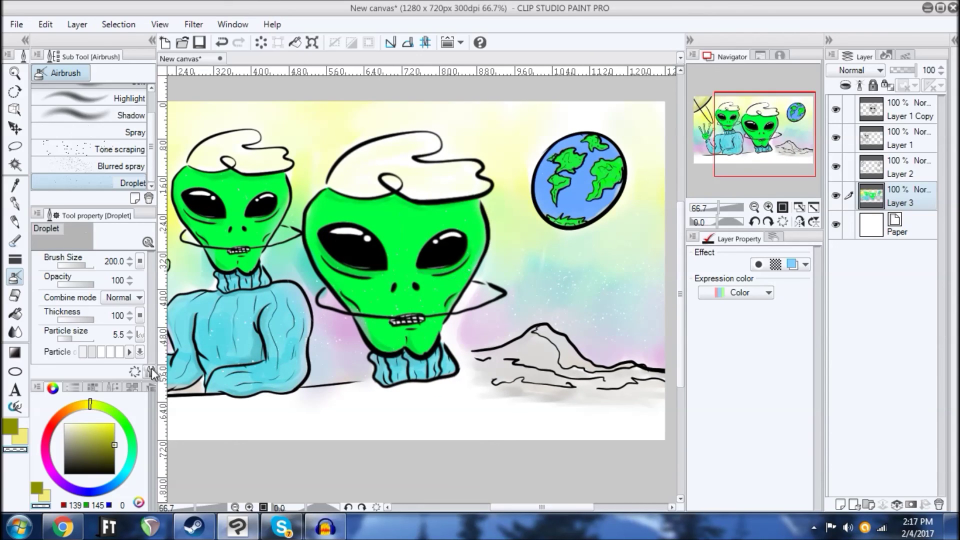
pyautogui.moveTo(360, 276); pyautogui.dragTo(333, 342)
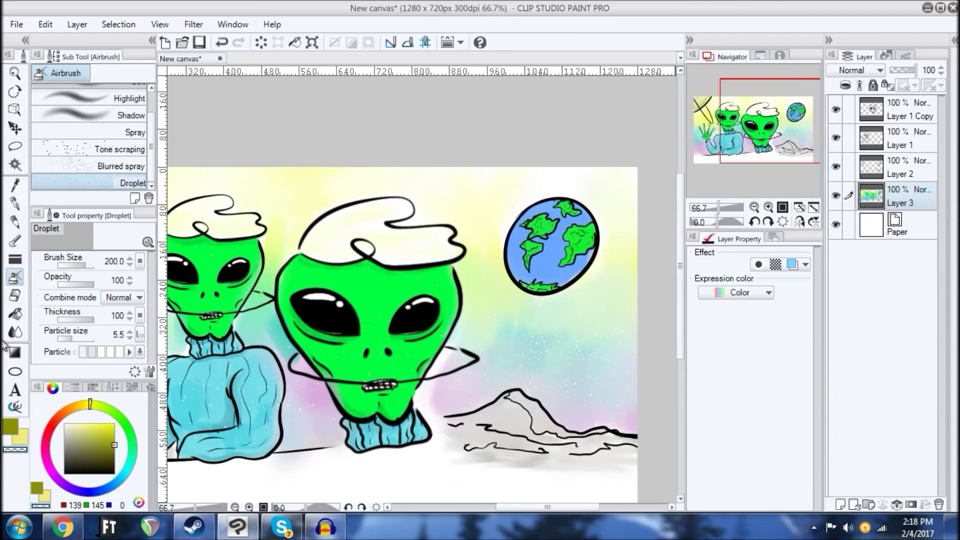
# Step: Reduce the Droplet airbrush size, raise its particle size to 9.7 and spray larger coloured droplets across the sky
pyautogui.moveTo(131, 456); pyautogui.dragTo(144, 461)
pyautogui.press('[')
pyautogui.press('[')
pyautogui.moveTo(400, 238)
pyautogui.mouseDown()
pyautogui.moveTo(373, 312)
pyautogui.moveTo(488, 208)
pyautogui.moveTo(351, 253)
pyautogui.mouseUp()
pyautogui.click(82, 423)
pyautogui.click(74, 339)
pyautogui.moveTo(480, 479); pyautogui.dragTo(456, 471)
pyautogui.moveTo(469, 304); pyautogui.dragTo(584, 258)
pyautogui.scroll(-1, 560, 291)
# Step: Paint the whole foreground ground light grey with the Transparent watercolor brush at size 40
pyautogui.moveTo(132, 465); pyautogui.dragTo(126, 369)
pyautogui.moveTo(384, 376); pyautogui.dragTo(368, 349)
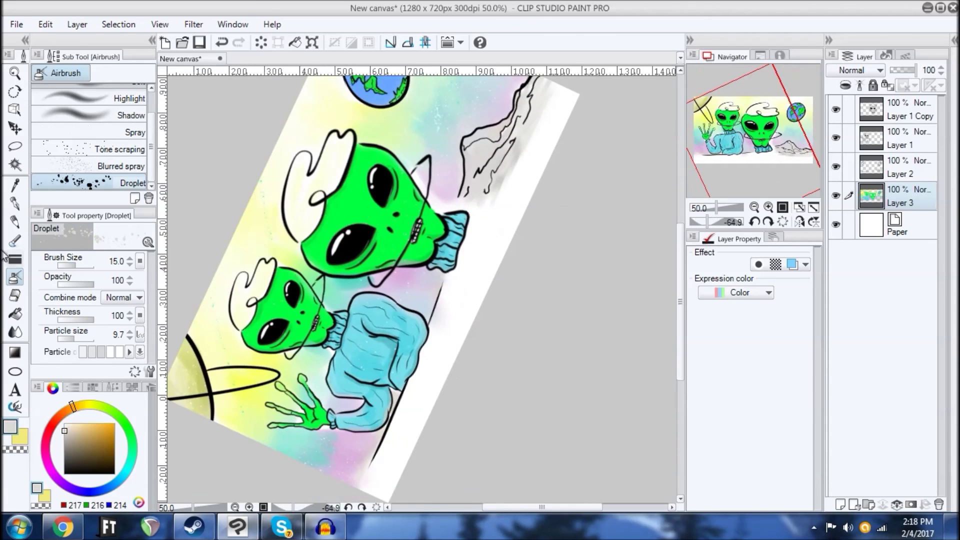
pyautogui.click(15, 241)
pyautogui.moveTo(482, 263); pyautogui.dragTo(390, 495)
pyautogui.moveTo(572, 93); pyautogui.dragTo(450, 370)
pyautogui.moveTo(374, 442)
pyautogui.mouseDown()
pyautogui.moveTo(341, 445)
pyautogui.moveTo(267, 371)
pyautogui.mouseUp()
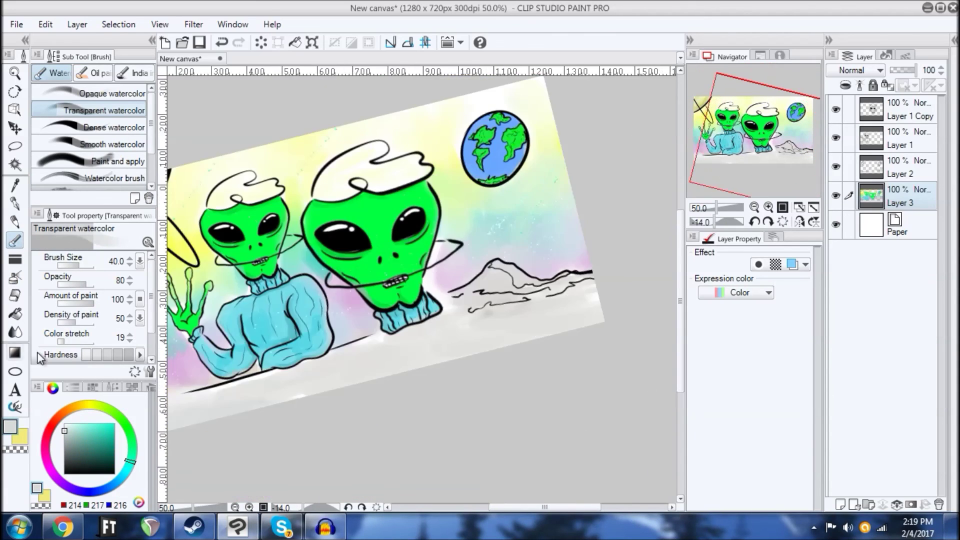
# Step: Smooth the painted areas with the Blend tool and reset the canvas rotation to 0
pyautogui.click(15, 332)
pyautogui.moveTo(247, 99); pyautogui.dragTo(197, 163)
pyautogui.moveTo(440, 240); pyautogui.dragTo(388, 308)
pyautogui.click(376, 507)
pyautogui.moveTo(325, 340); pyautogui.dragTo(400, 369)
# Step: Add a new layer at the top of the stack and set up the G-pen in bright red at size 15
pyautogui.click(15, 204)
pyautogui.click(840, 504)
pyautogui.moveTo(914, 197); pyautogui.dragTo(910, 100)
pyautogui.moveTo(492, 172); pyautogui.dragTo(378, 171)
pyautogui.hotkey('ctrl', '+')
pyautogui.click(54, 420)
pyautogui.moveTo(350, 225); pyautogui.dragTo(450, 263)
pyautogui.click(114, 424)
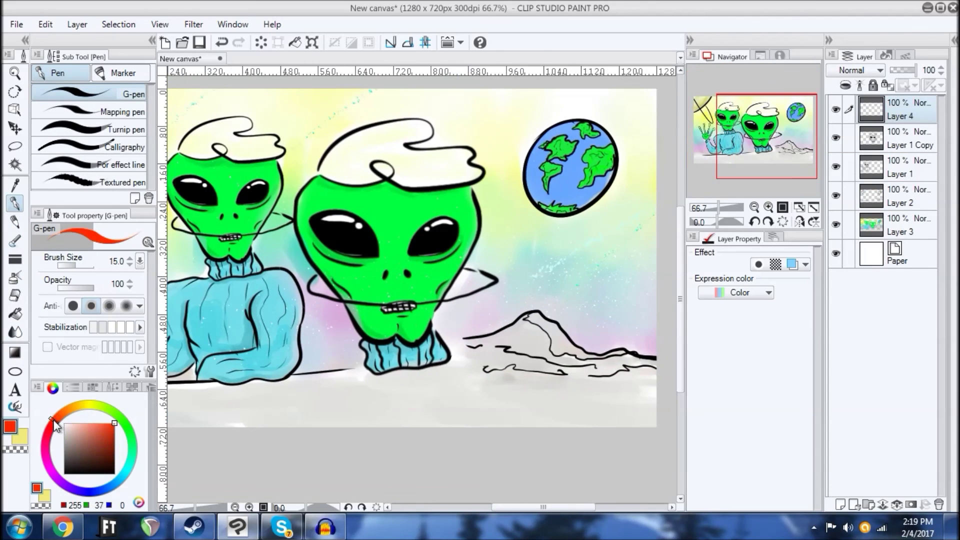
# Step: Handwrite the dedication "For" and the recipient's first name in red across the waving alien's arm and sweater
pyautogui.moveTo(309, 250); pyautogui.dragTo(423, 264)
pyautogui.moveTo(227, 356); pyautogui.dragTo(238, 391)
pyautogui.moveTo(218, 358); pyautogui.dragTo(253, 344)
pyautogui.moveTo(228, 374); pyautogui.dragTo(254, 365)
pyautogui.moveTo(310, 320); pyautogui.dragTo(289, 306)
pyautogui.moveTo(249, 345)
pyautogui.mouseDown()
pyautogui.moveTo(264, 334)
pyautogui.moveTo(291, 375)
pyautogui.mouseUp()
pyautogui.moveTo(271, 339); pyautogui.dragTo(296, 325)
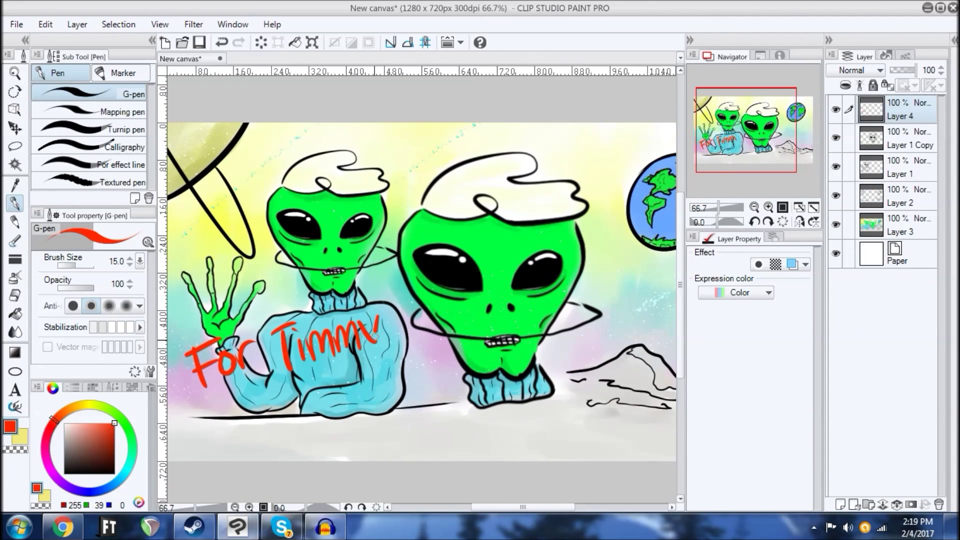
pyautogui.moveTo(376, 320); pyautogui.dragTo(373, 369)
# Step: Handwrite "Yours Truly," in red below the dedication, across the bottom of the sweater and the ground
pyautogui.moveTo(239, 374); pyautogui.dragTo(281, 394)
pyautogui.moveTo(332, 354); pyautogui.dragTo(342, 395)
pyautogui.moveTo(317, 362)
pyautogui.mouseDown()
pyautogui.moveTo(350, 351)
pyautogui.moveTo(373, 378)
pyautogui.mouseUp()
pyautogui.moveTo(378, 361); pyautogui.dragTo(387, 399)
pyautogui.moveTo(390, 320); pyautogui.dragTo(361, 318)
pyautogui.moveTo(355, 200)
pyautogui.mouseDown()
pyautogui.moveTo(325, 231)
pyautogui.moveTo(355, 197)
pyautogui.mouseUp()
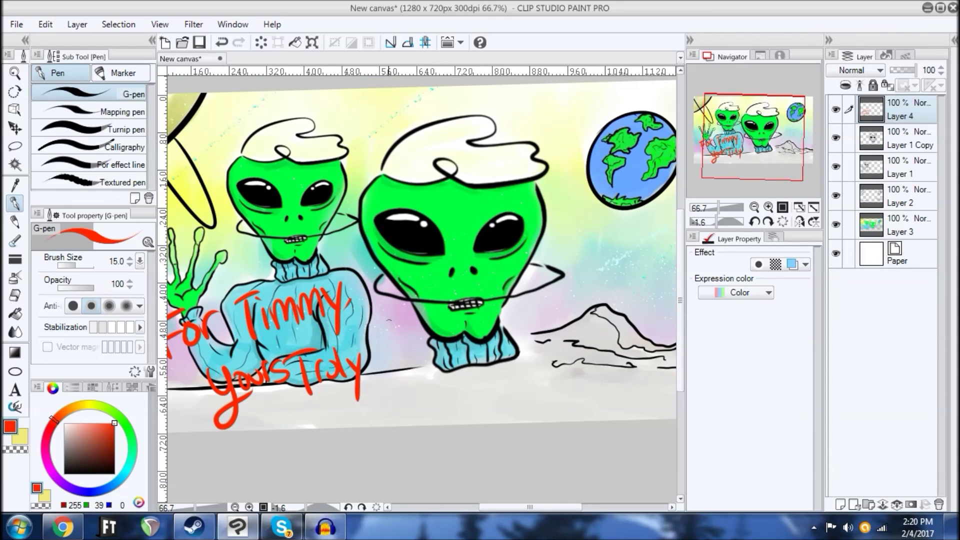
pyautogui.moveTo(396, 350); pyautogui.dragTo(379, 341)
# Step: Sign "Micky Rourke" in red on the ground beneath the enlarged alien and across the mountains
pyautogui.moveTo(376, 394); pyautogui.dragTo(410, 400)
pyautogui.moveTo(440, 363)
pyautogui.mouseDown()
pyautogui.moveTo(442, 390)
pyautogui.moveTo(466, 414)
pyautogui.mouseUp()
pyautogui.moveTo(495, 353)
pyautogui.mouseDown()
pyautogui.moveTo(502, 393)
pyautogui.moveTo(471, 380)
pyautogui.mouseUp()
pyautogui.moveTo(541, 322); pyautogui.dragTo(543, 364)
pyautogui.moveTo(540, 346)
pyautogui.mouseDown()
pyautogui.moveTo(547, 336)
pyautogui.moveTo(565, 353)
pyautogui.mouseUp()
pyautogui.scroll(-1, 636, 320)
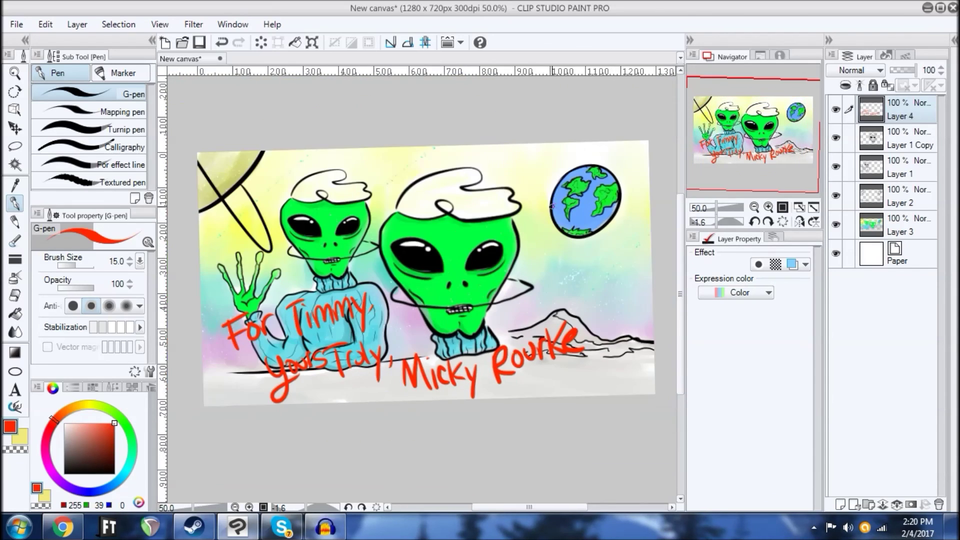
pyautogui.moveTo(541, 230); pyautogui.dragTo(525, 246)
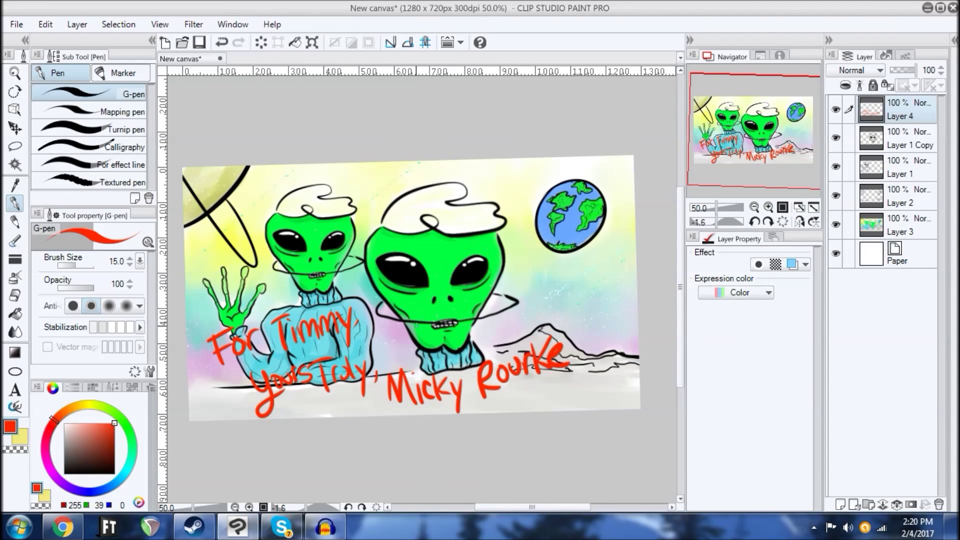
# Step: Duplicate the lettering layer and give the lower copy a border effect with a black edge and a layer colour
pyautogui.hotkey('ctrl', 'c')
pyautogui.hotkey('ctrl', 'v')
pyautogui.click(907, 139)
pyautogui.click(758, 265)
pyautogui.click(791, 265)
pyautogui.click(767, 316)
pyautogui.click(336, 259)
pyautogui.click(349, 357)
# Step: Change the lower lettering copy's layer colour to pink, shift it slightly as an offset shadow and straighten the canvas
pyautogui.click(768, 340)
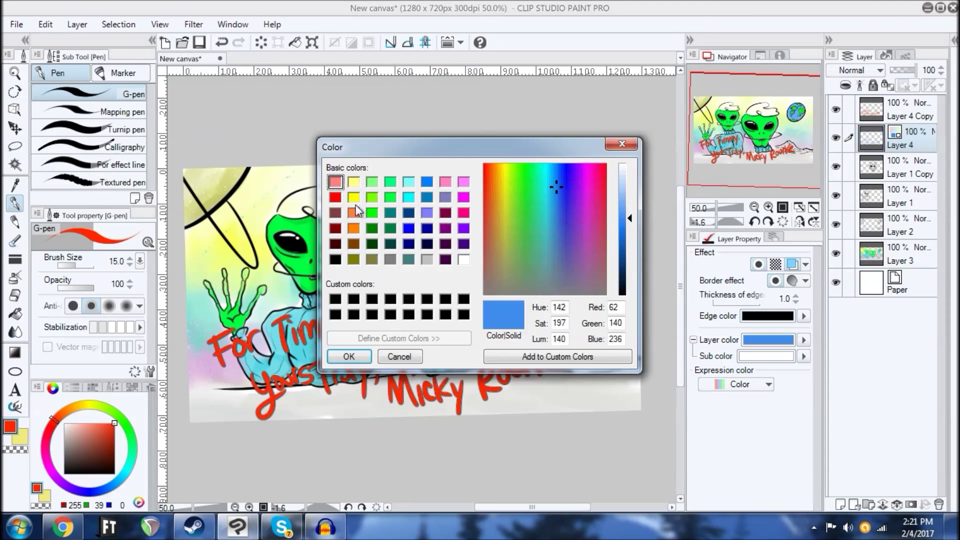
pyautogui.click(445, 182)
pyautogui.click(349, 357)
pyautogui.hotkey('ctrl', 't')
pyautogui.moveTo(390, 361); pyautogui.dragTo(393, 364)
pyautogui.press('Return')
pyautogui.moveTo(602, 162); pyautogui.dragTo(605, 167)
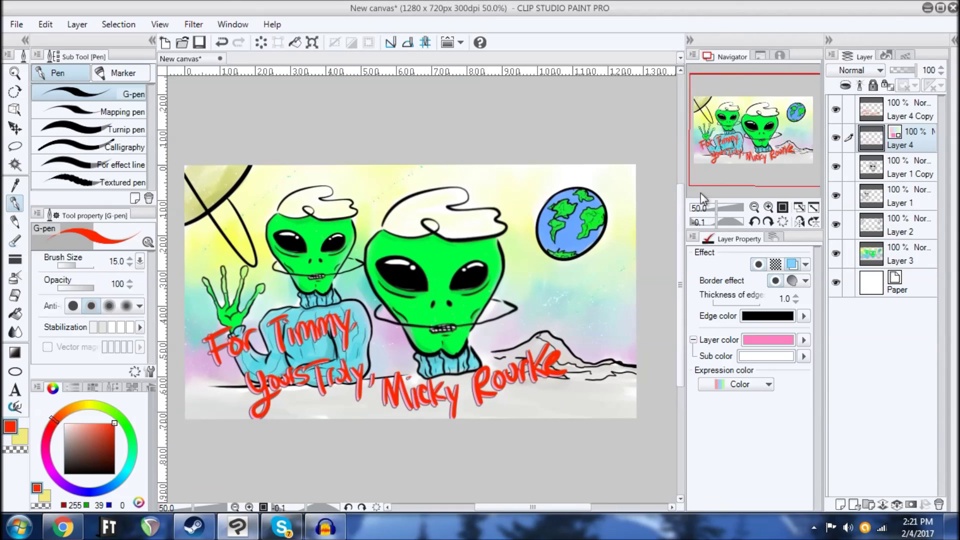